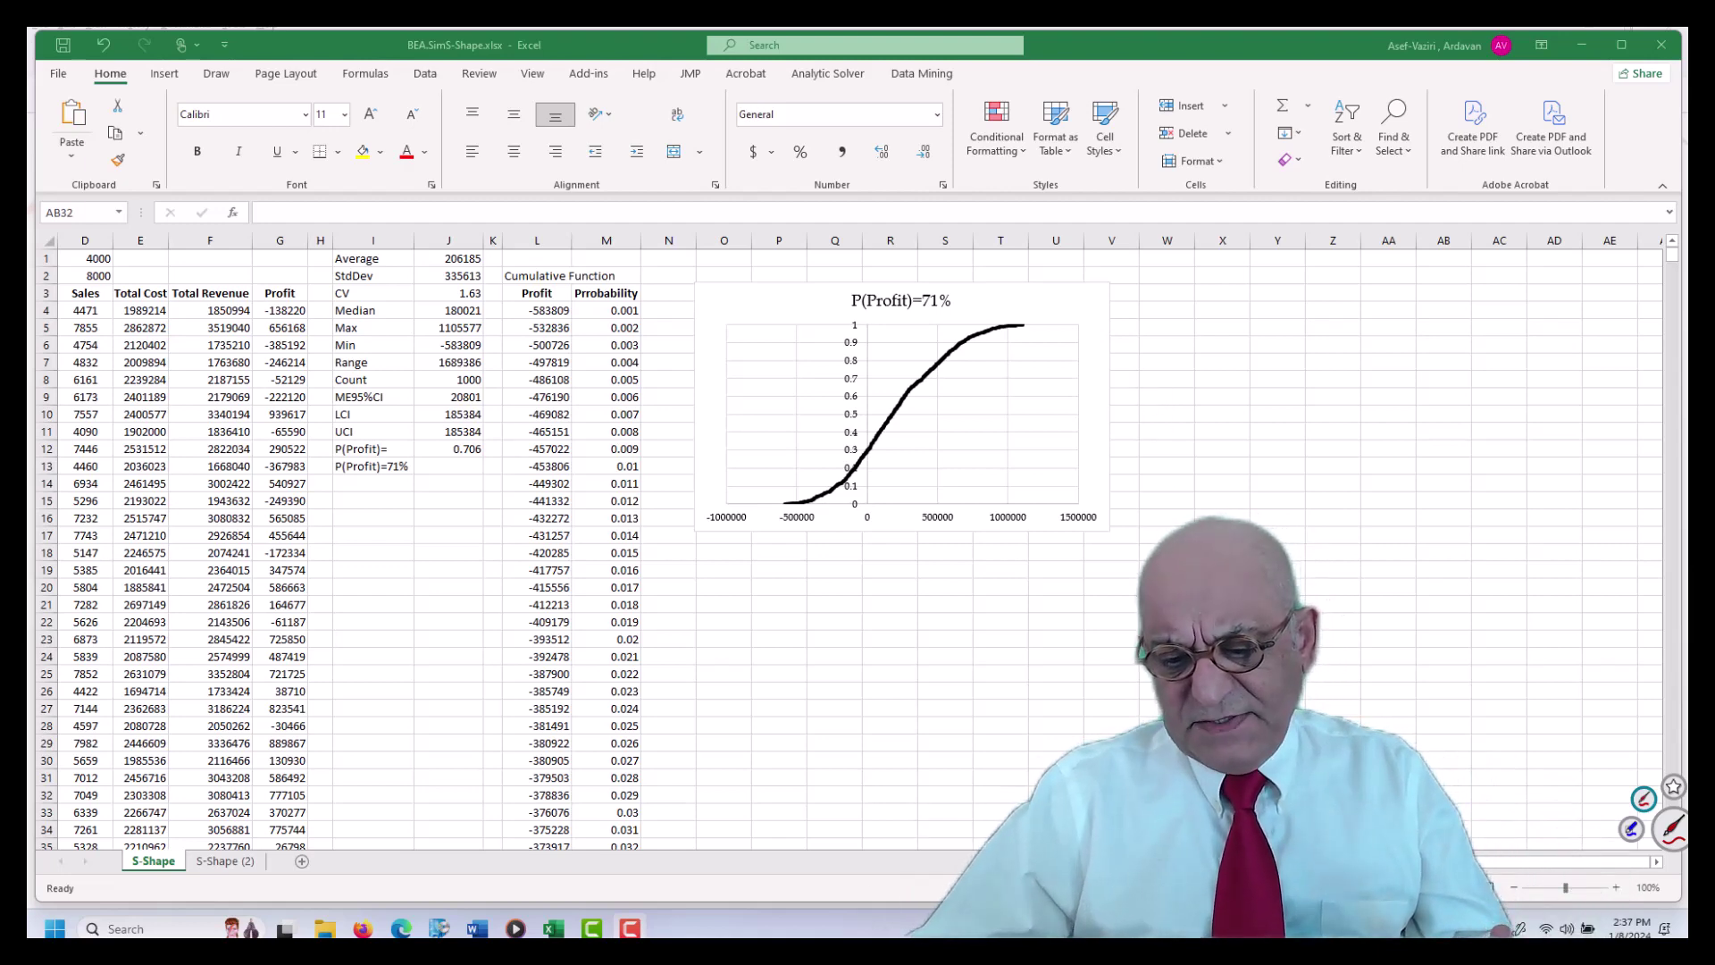
Review the lower and upper limits for fixed cost, variable cost and sales price in the first two rows of the completed sheet
scroll(402, 536, "left", 2)
mouse_move(125, 234)
left_mouse_down()
mouse_move(53, 277)
mouse_move(147, 299)
left_mouse_up()
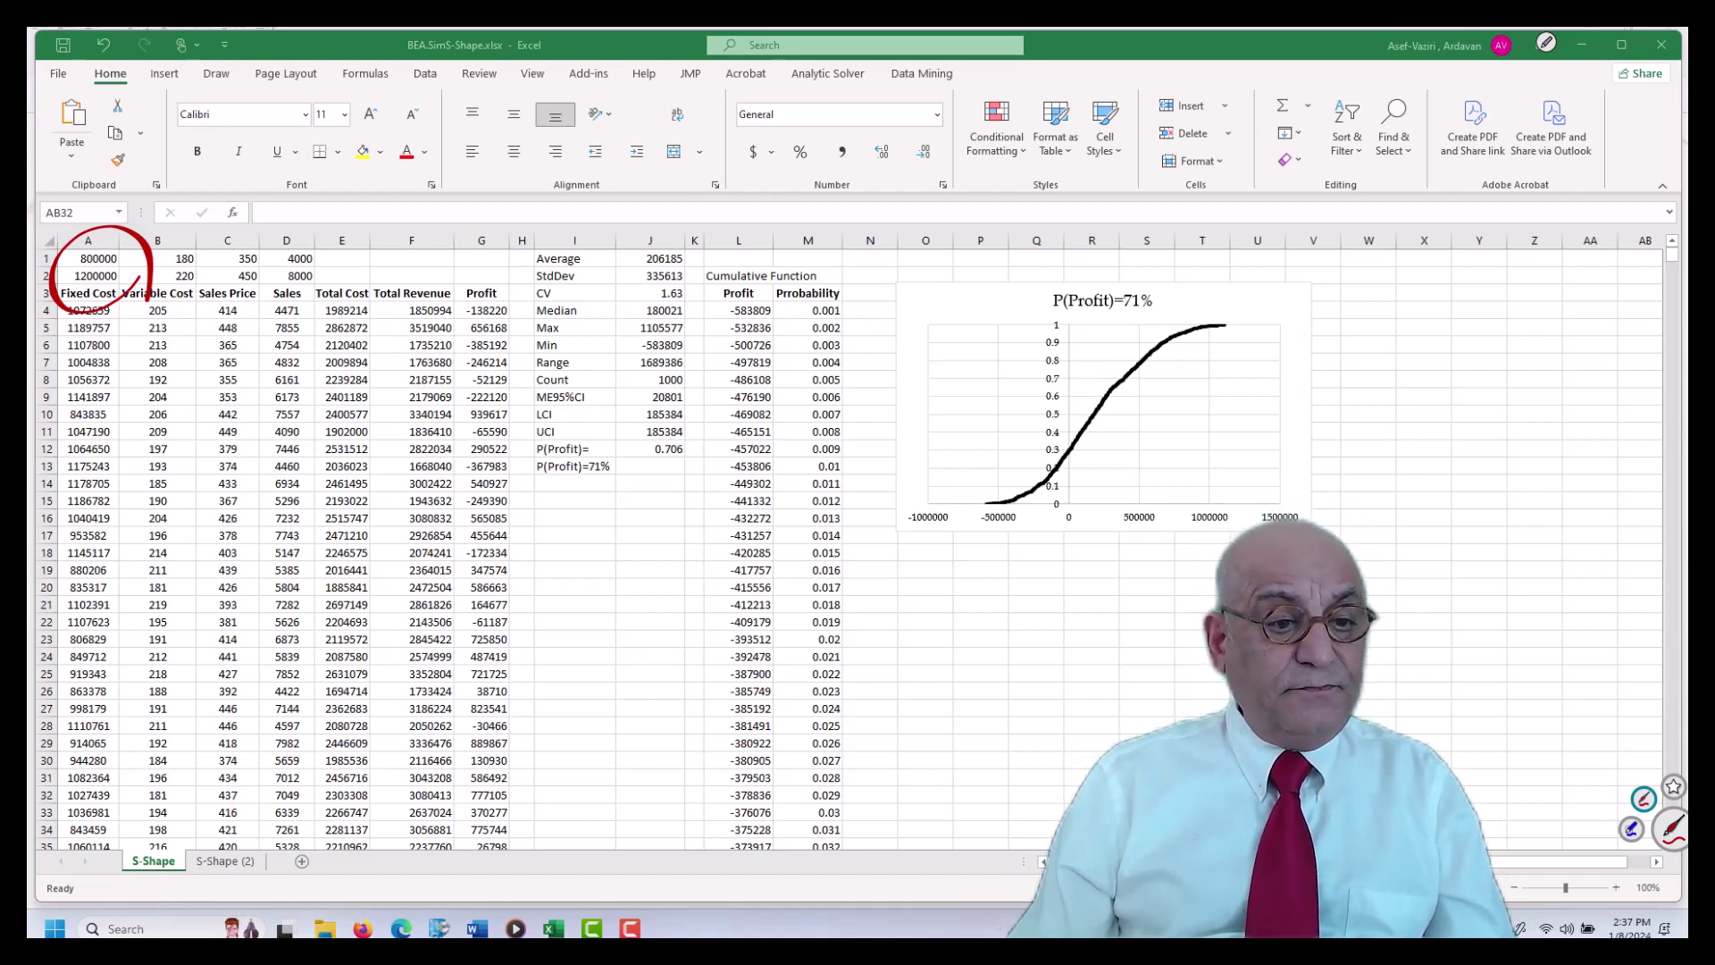
mouse_move(154, 261)
left_mouse_down()
mouse_move(212, 259)
mouse_move(154, 257)
left_mouse_up()
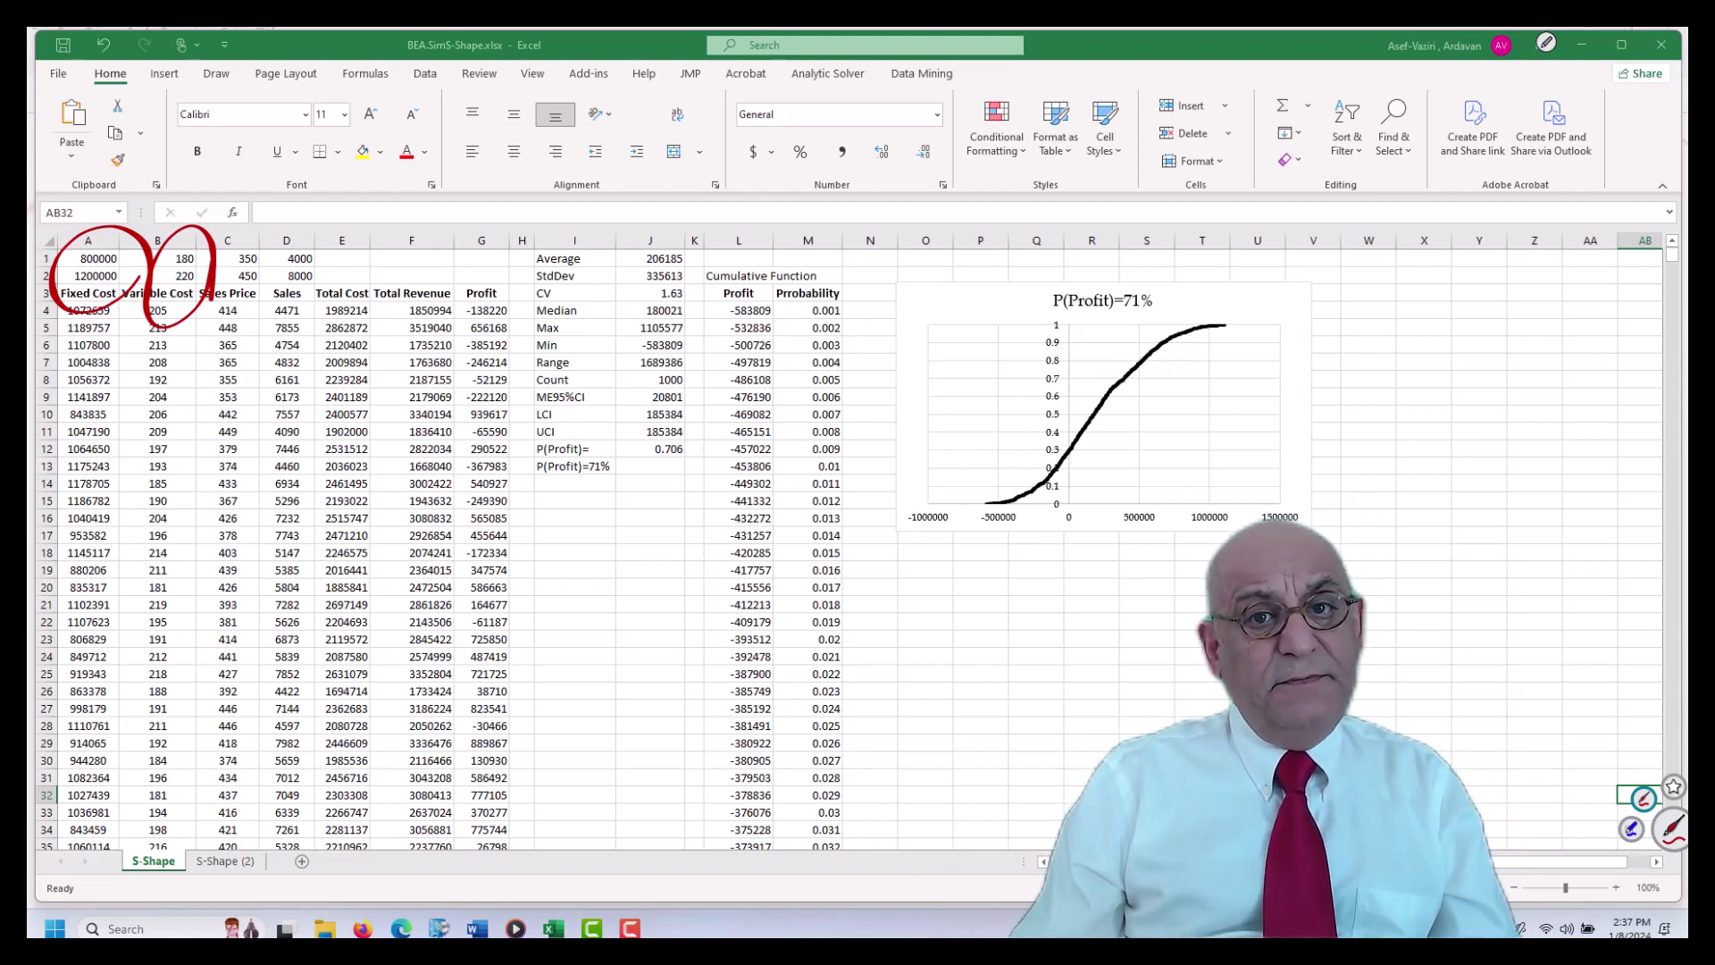
mouse_move(215, 317)
left_mouse_down()
mouse_move(219, 286)
mouse_move(271, 308)
left_mouse_up()
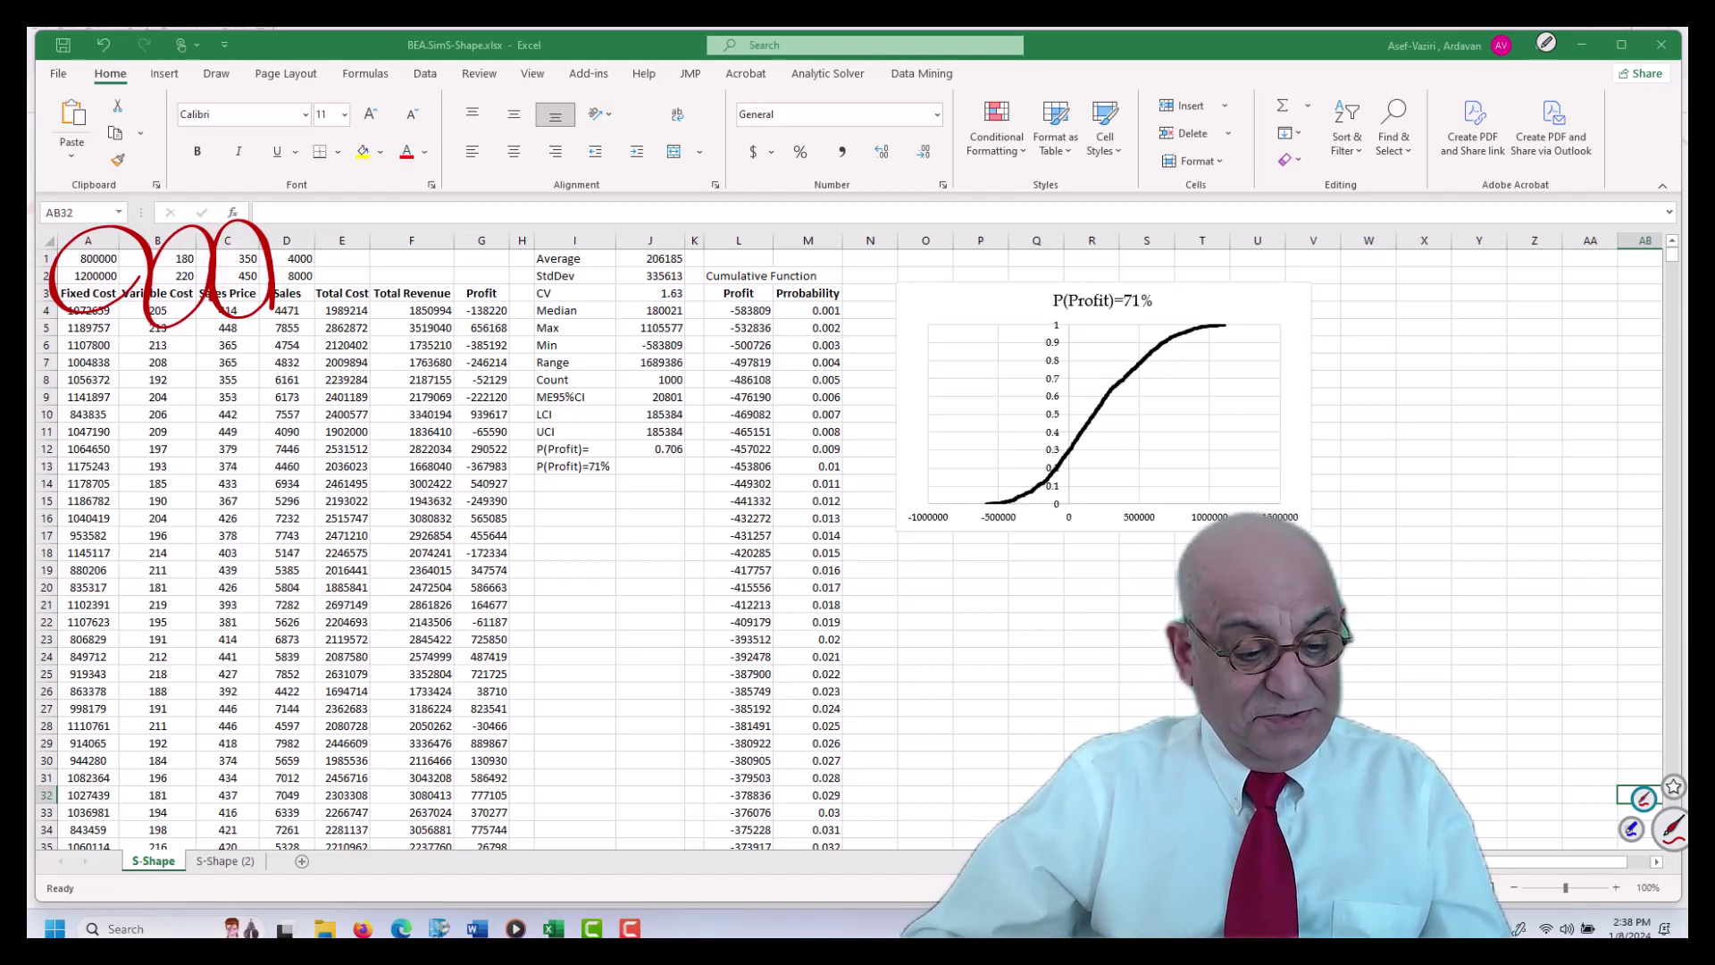
Switch to the S-Shape (2) sheet and enter 1 in cell A4 as the first trial number
left_click(225, 860)
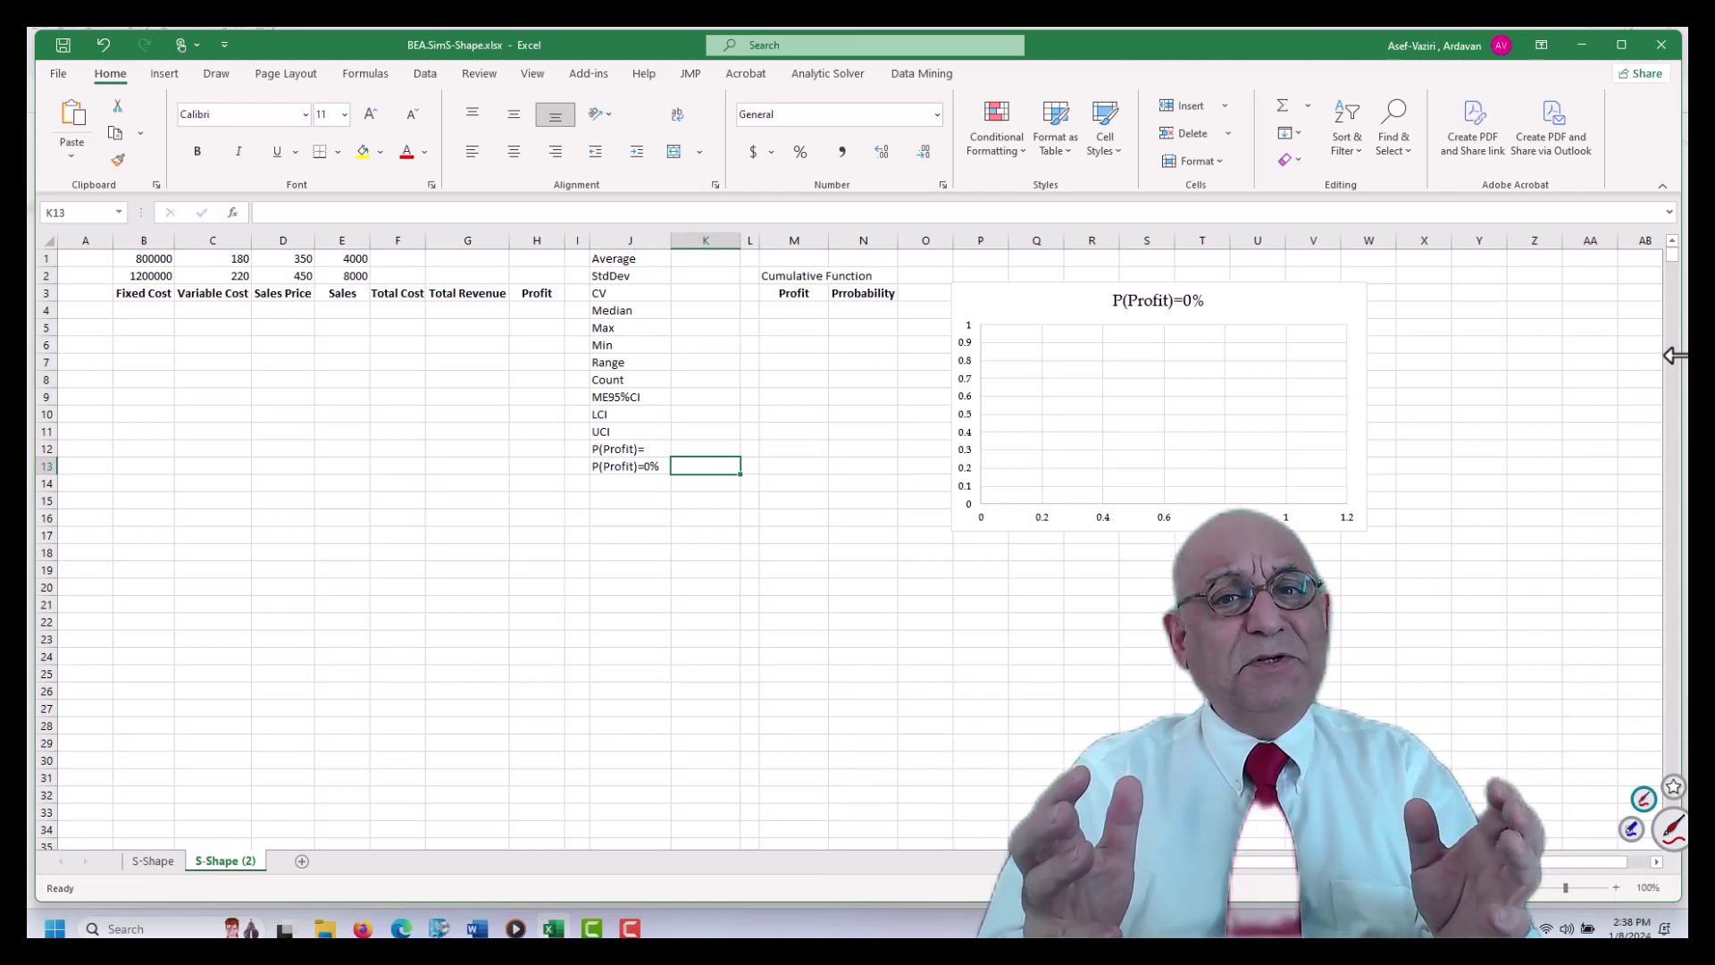
left_click(85, 310)
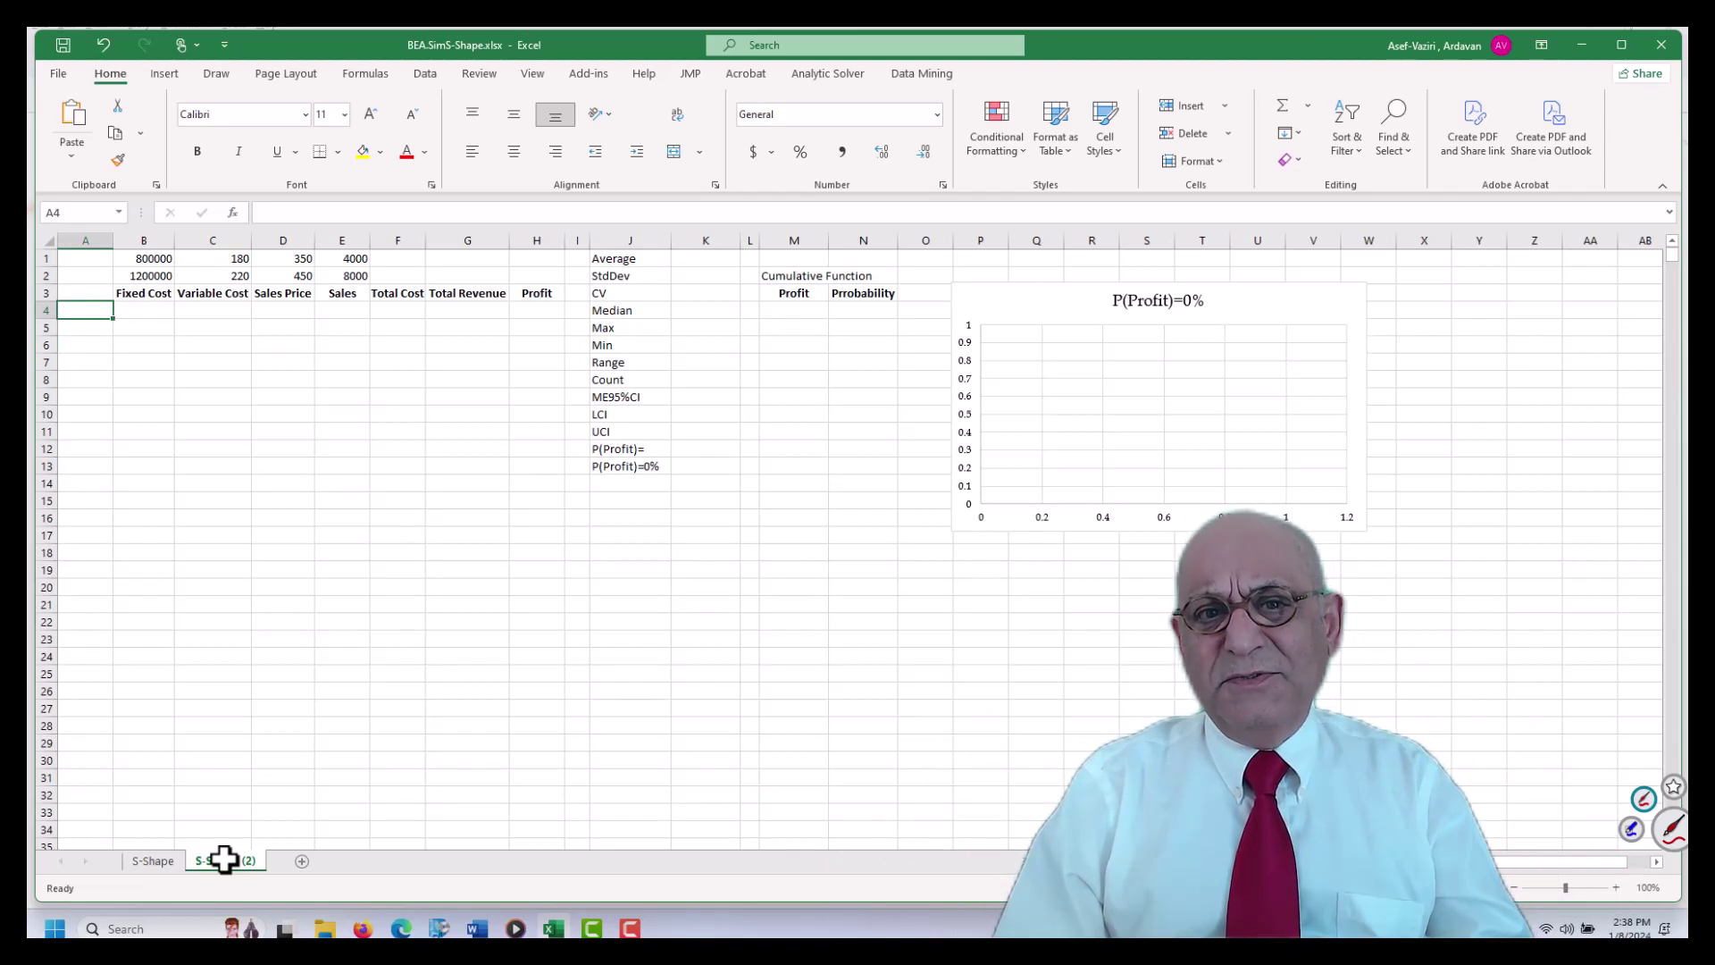
type("1")
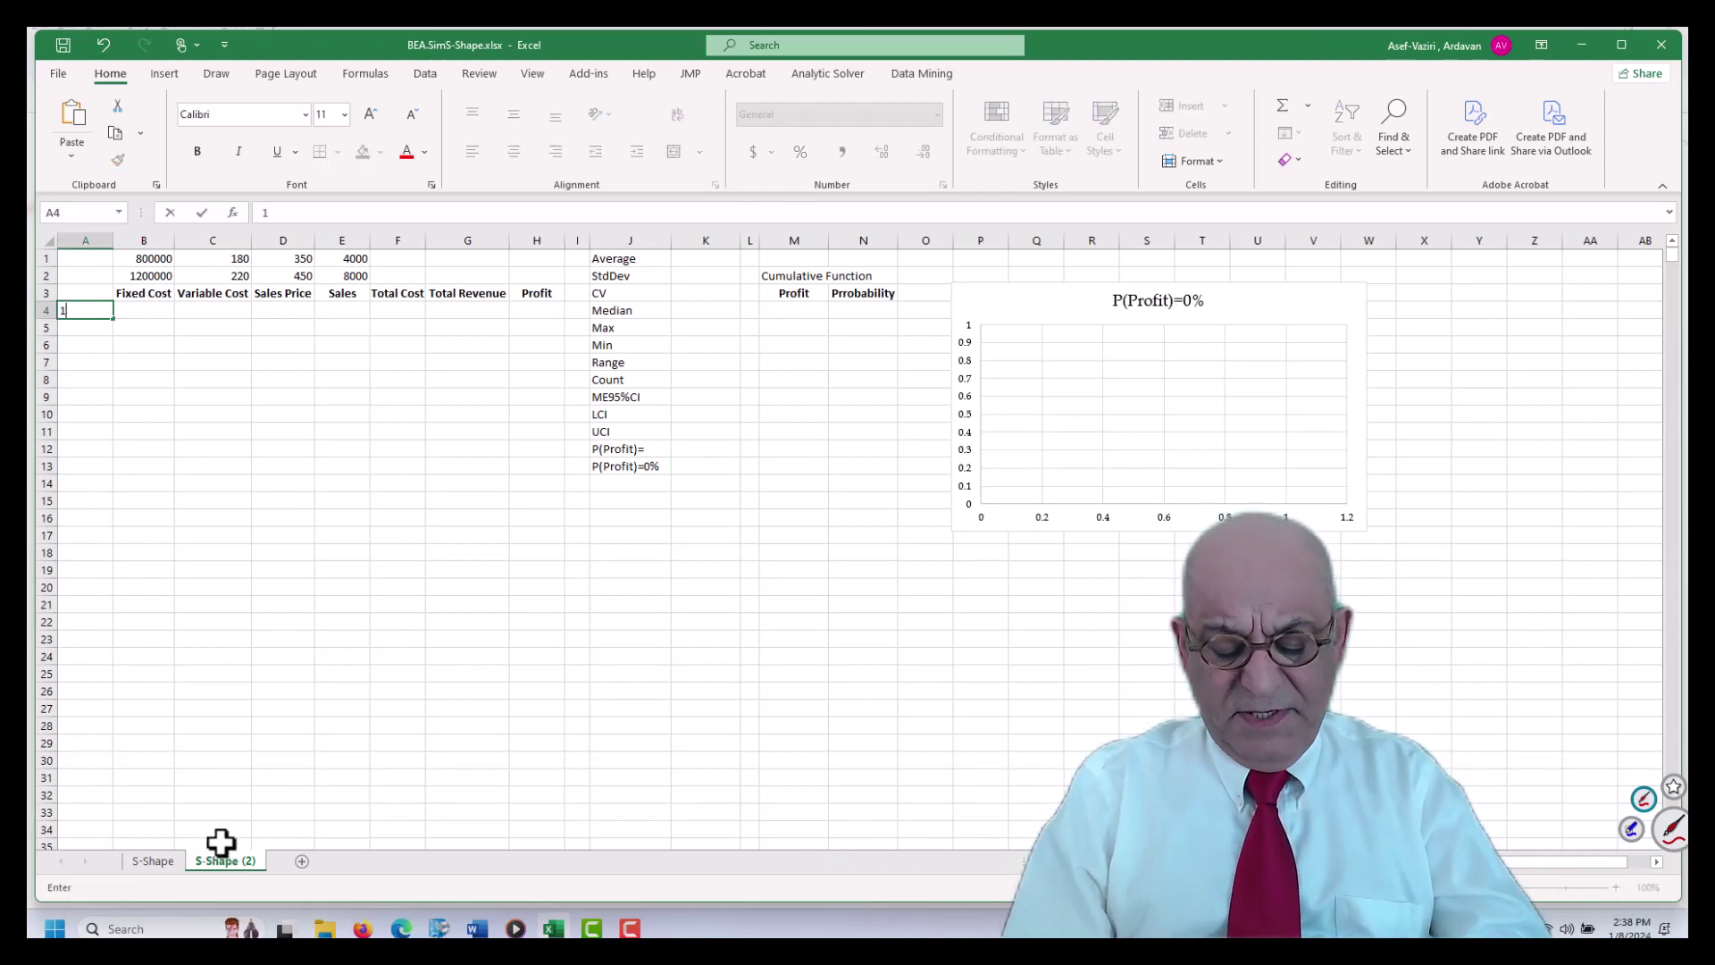
key("Return")
Fill a linear series down column A from A4 with step value 1 and stop value 1000
left_click(102, 311)
mouse_move(113, 318)
left_mouse_down()
mouse_move(114, 341)
mouse_move(121, 327)
left_mouse_up()
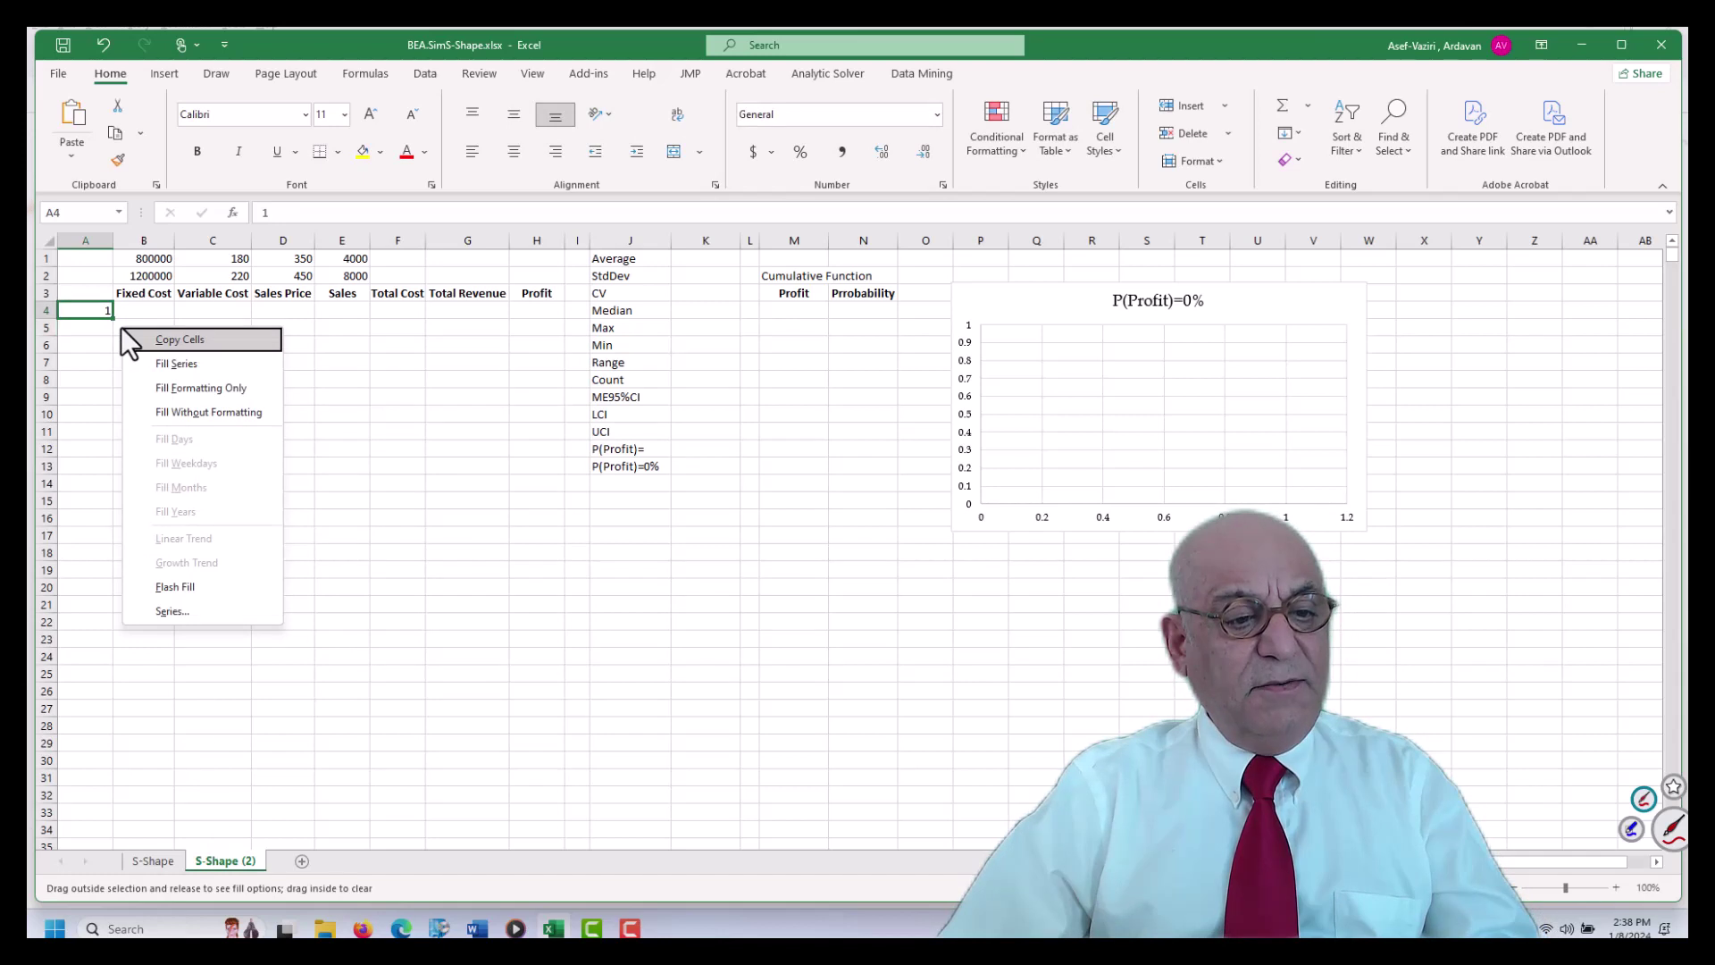
left_click(198, 604)
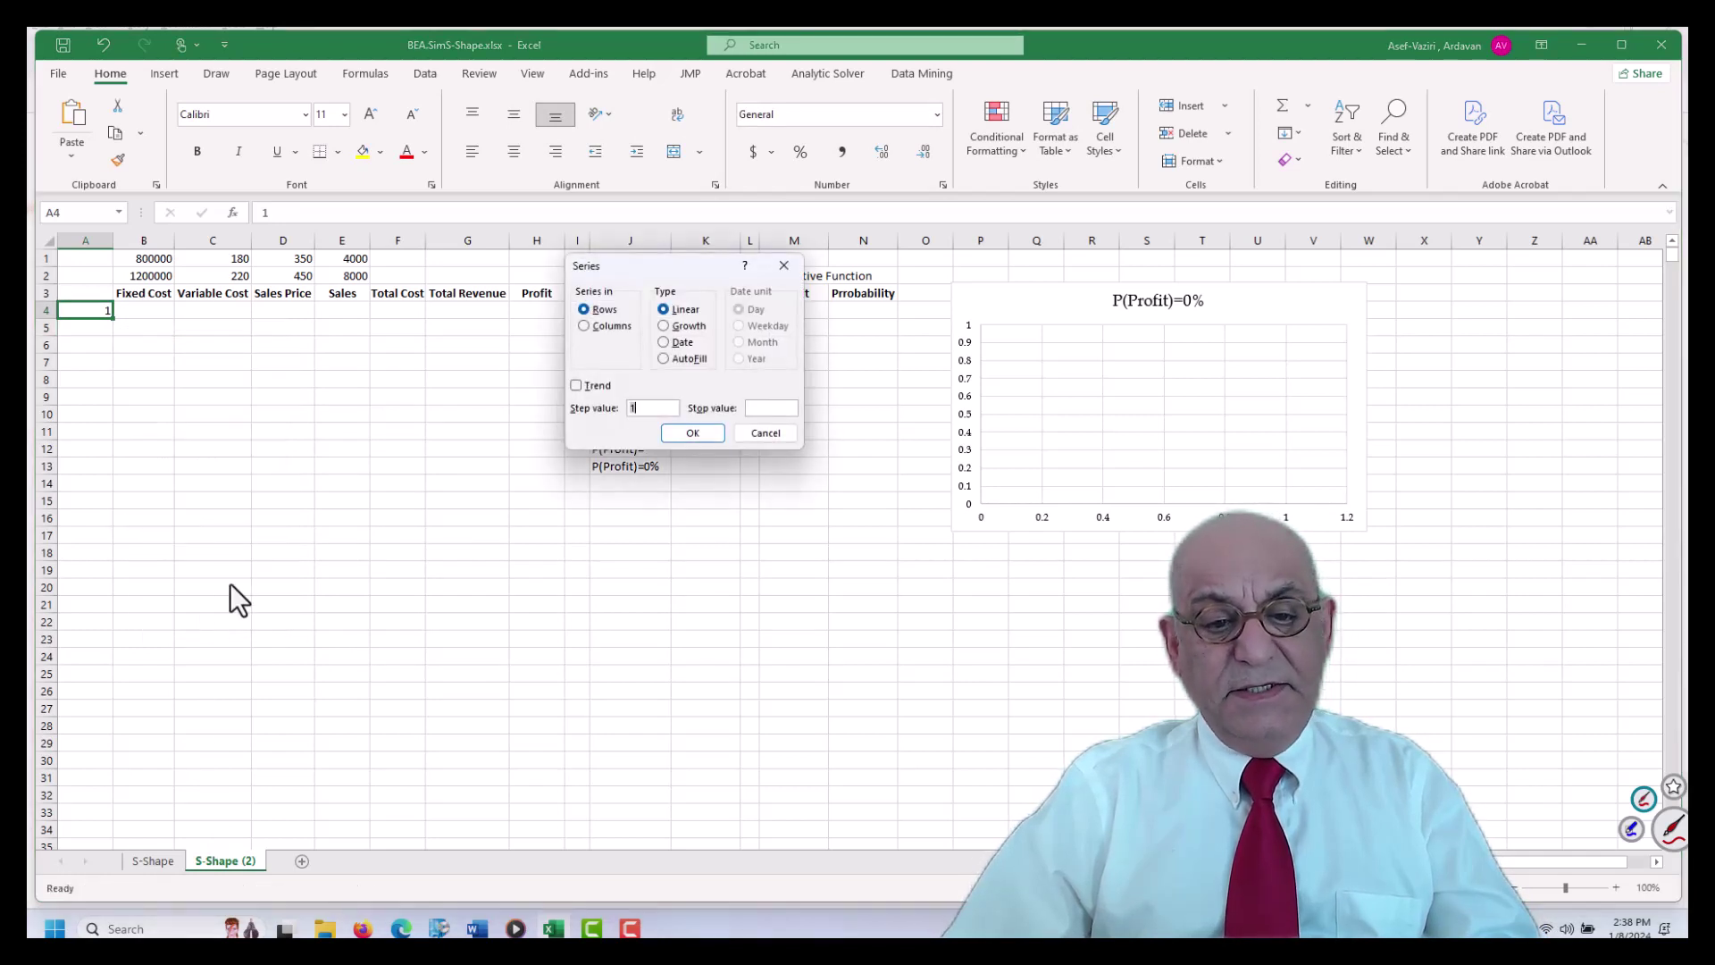
left_click(585, 327)
left_click(756, 407)
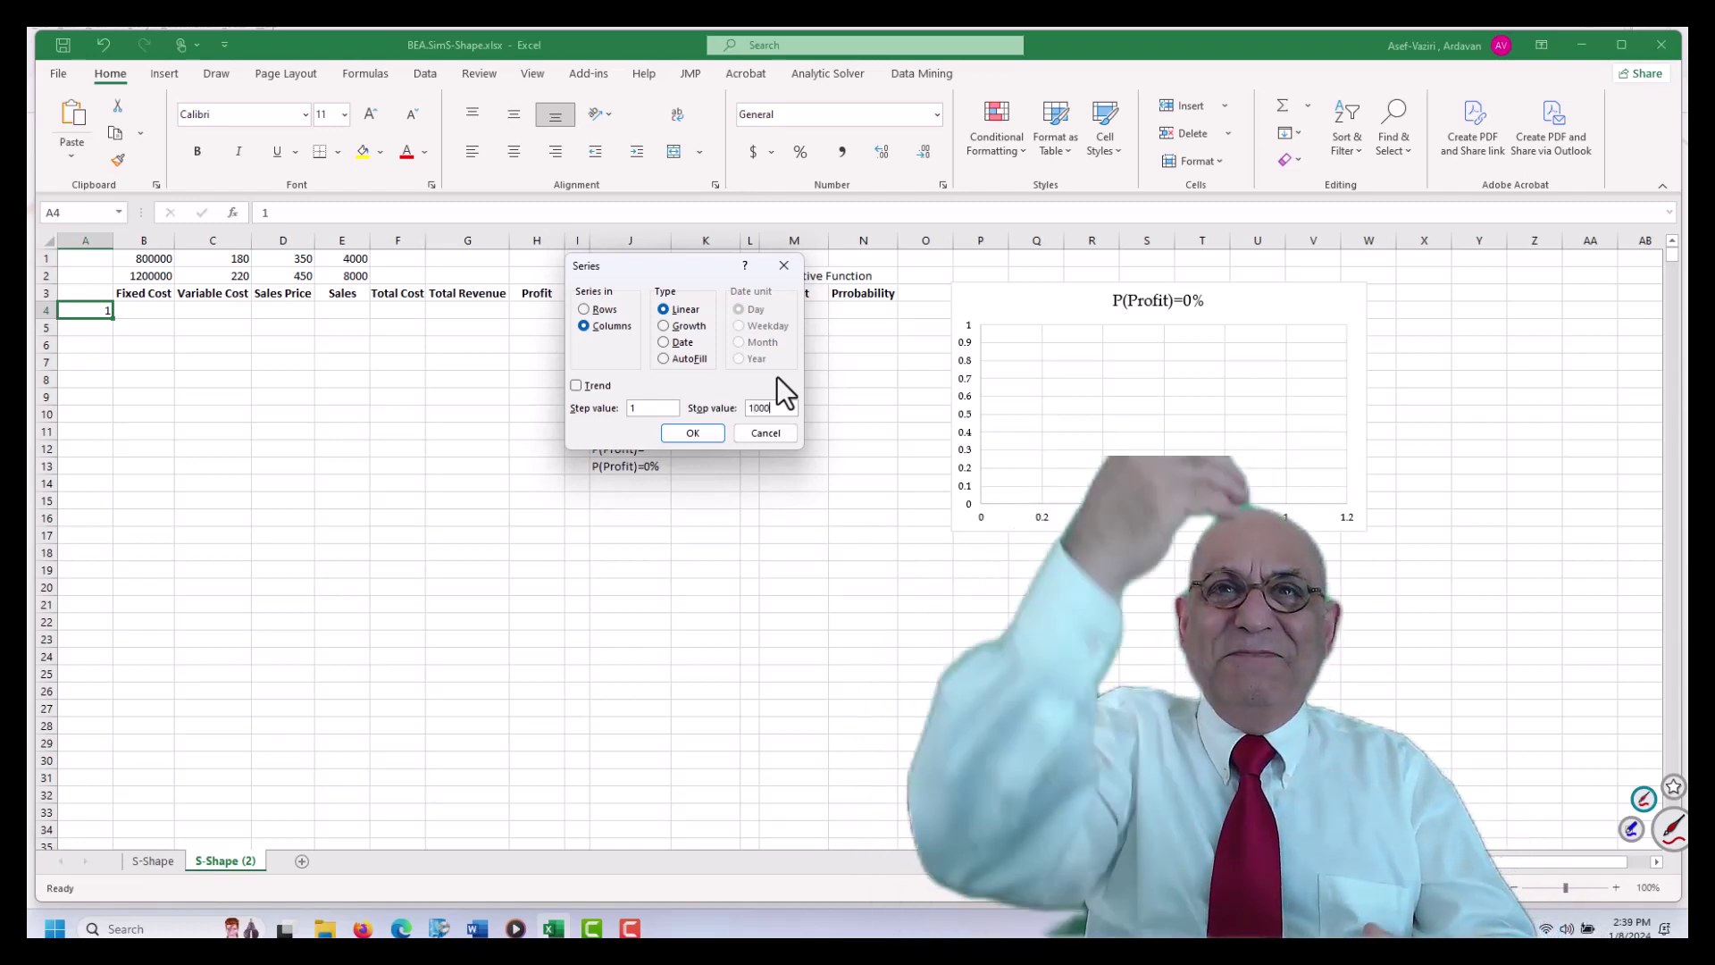
left_click(695, 432)
Write the random fixed cost formula =RANDBETWEEN(B1,B2) in cell B4
left_click(151, 309)
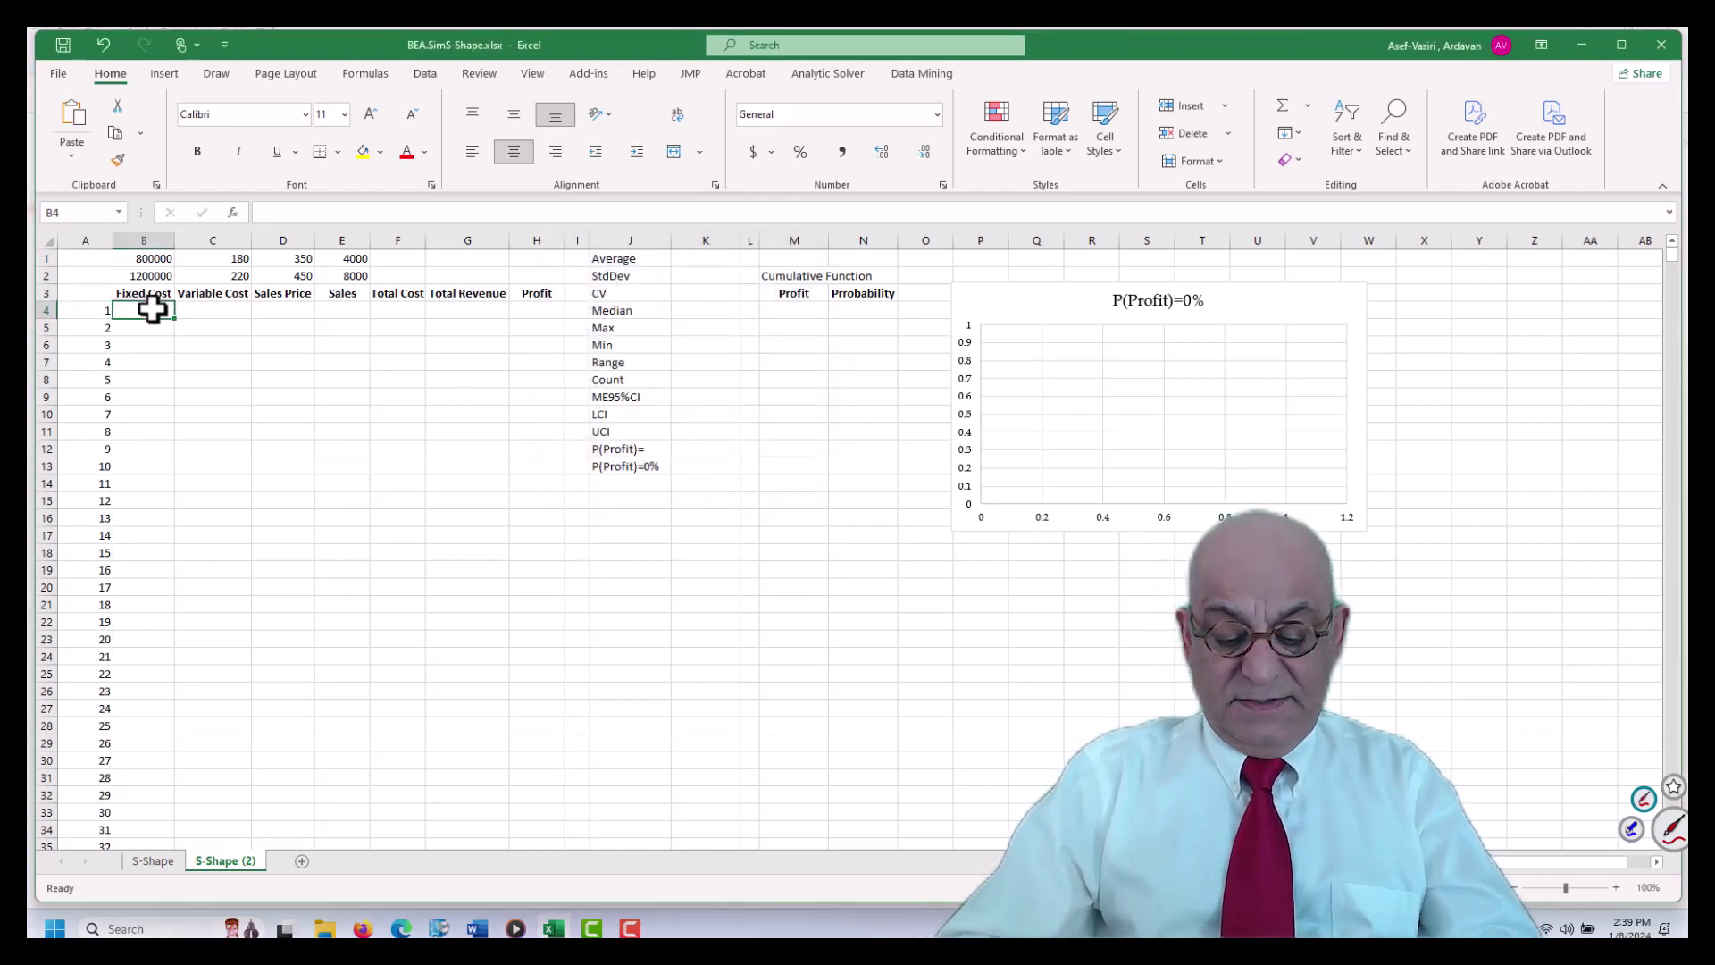
type("=rand")
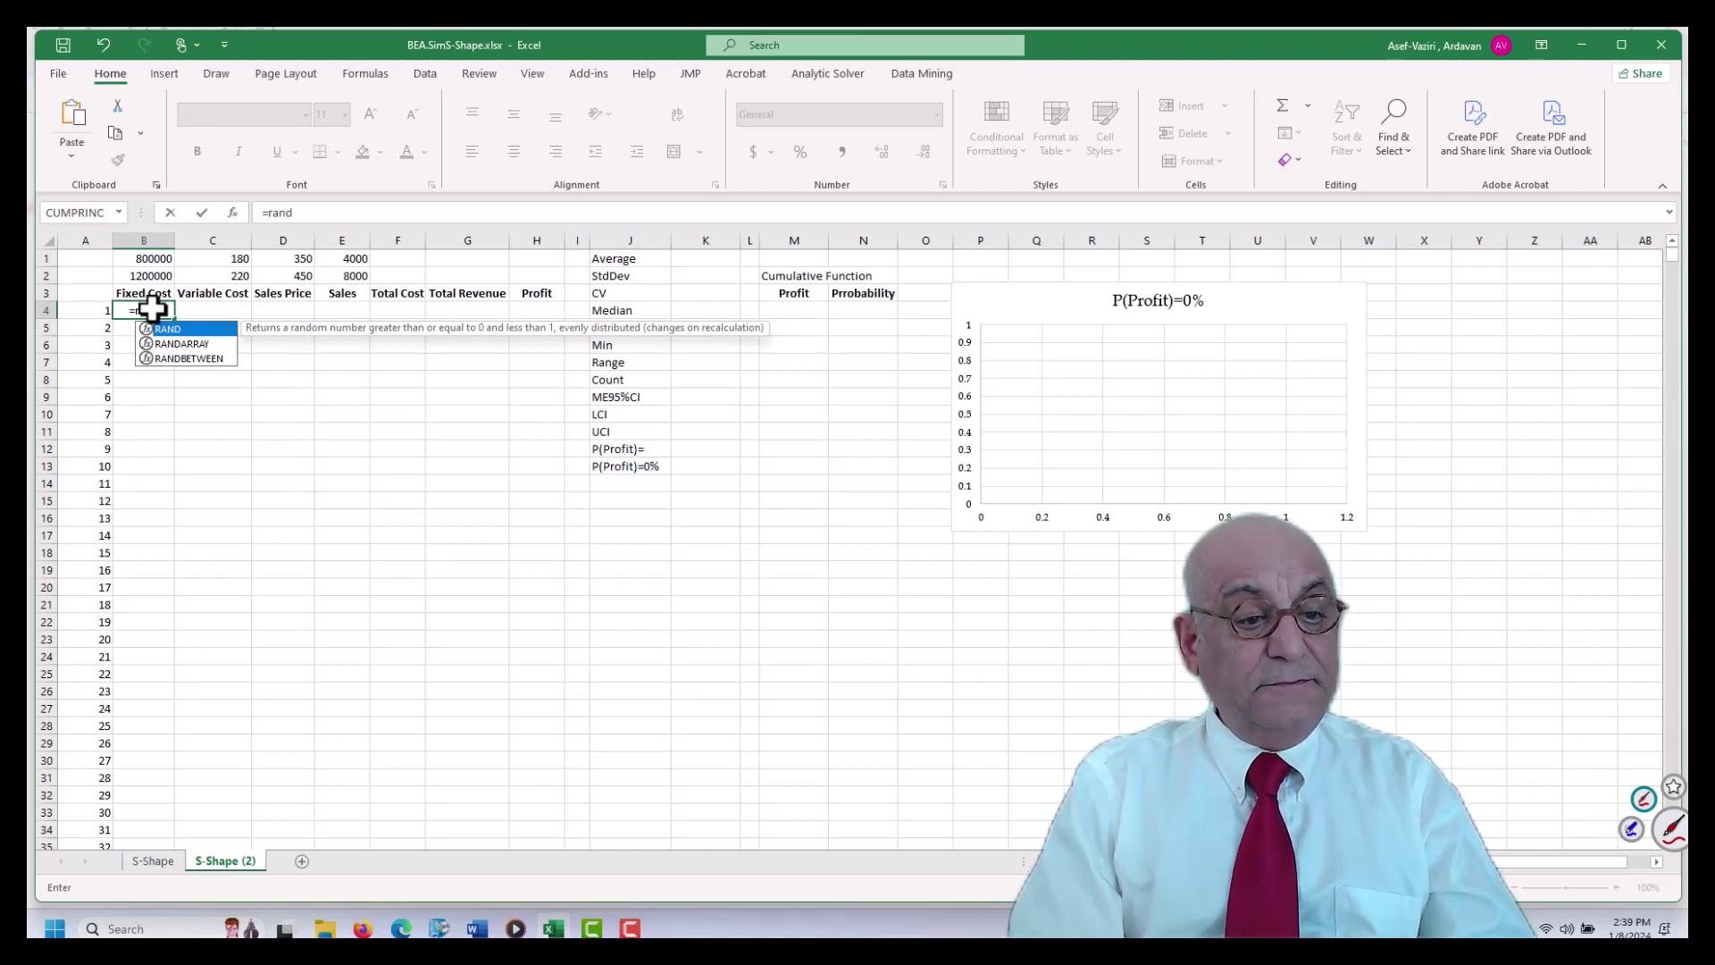
double_click(217, 356)
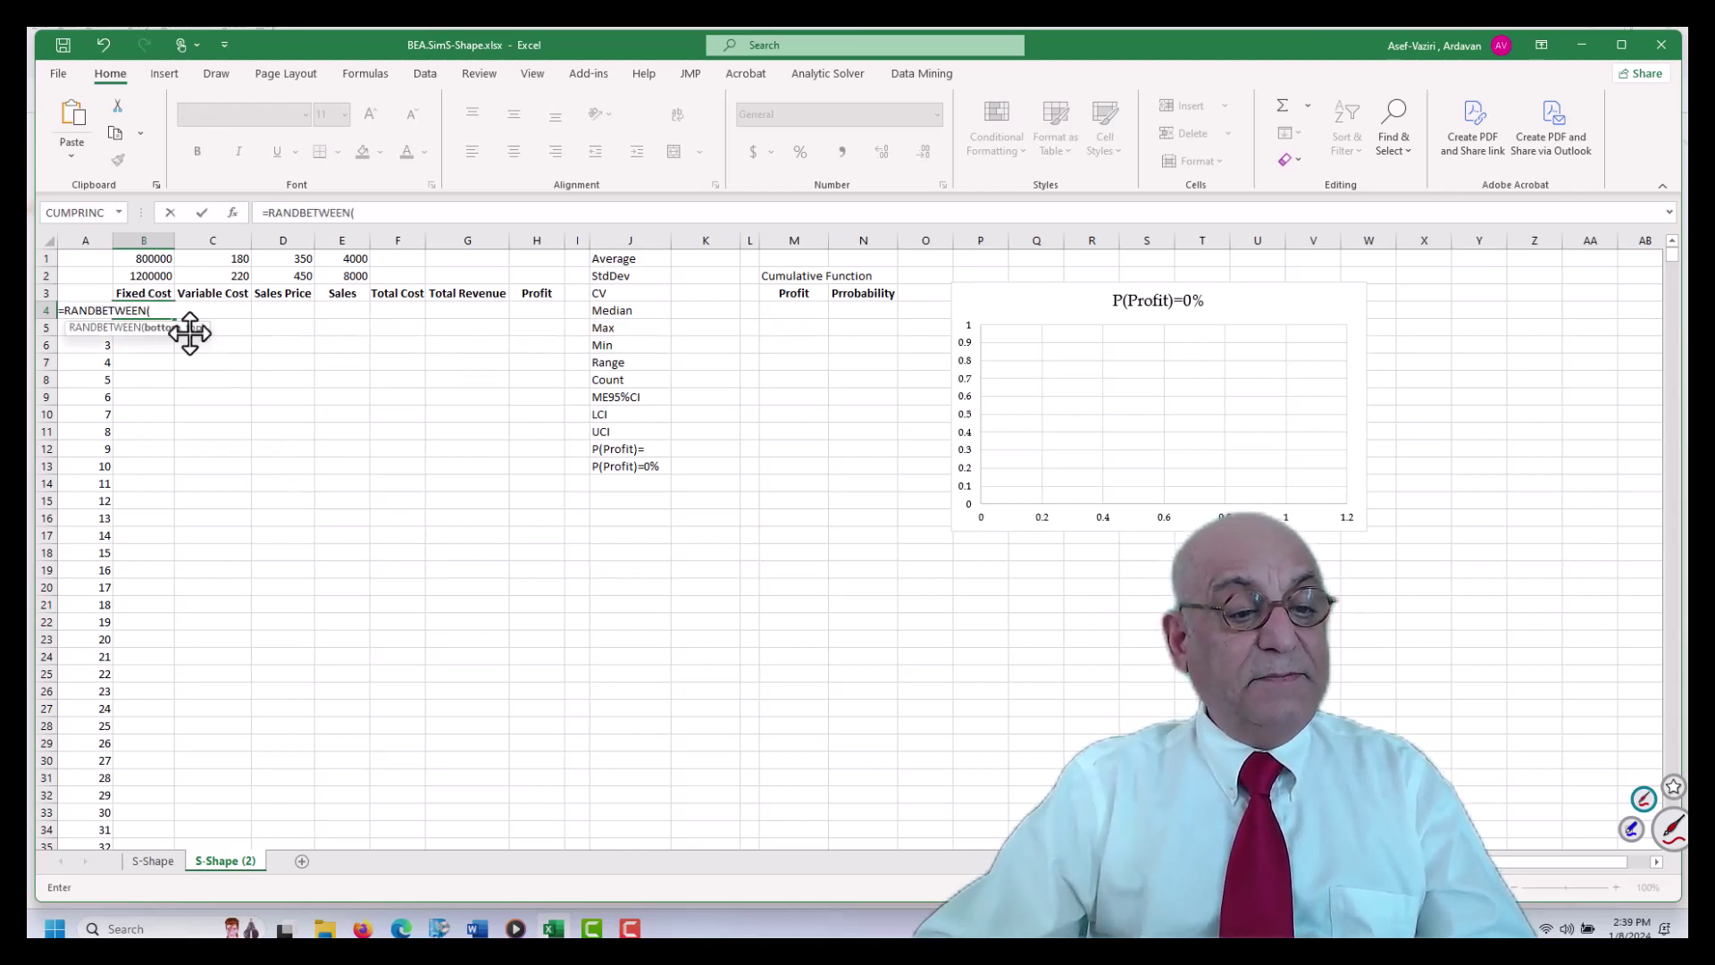
left_click(146, 258)
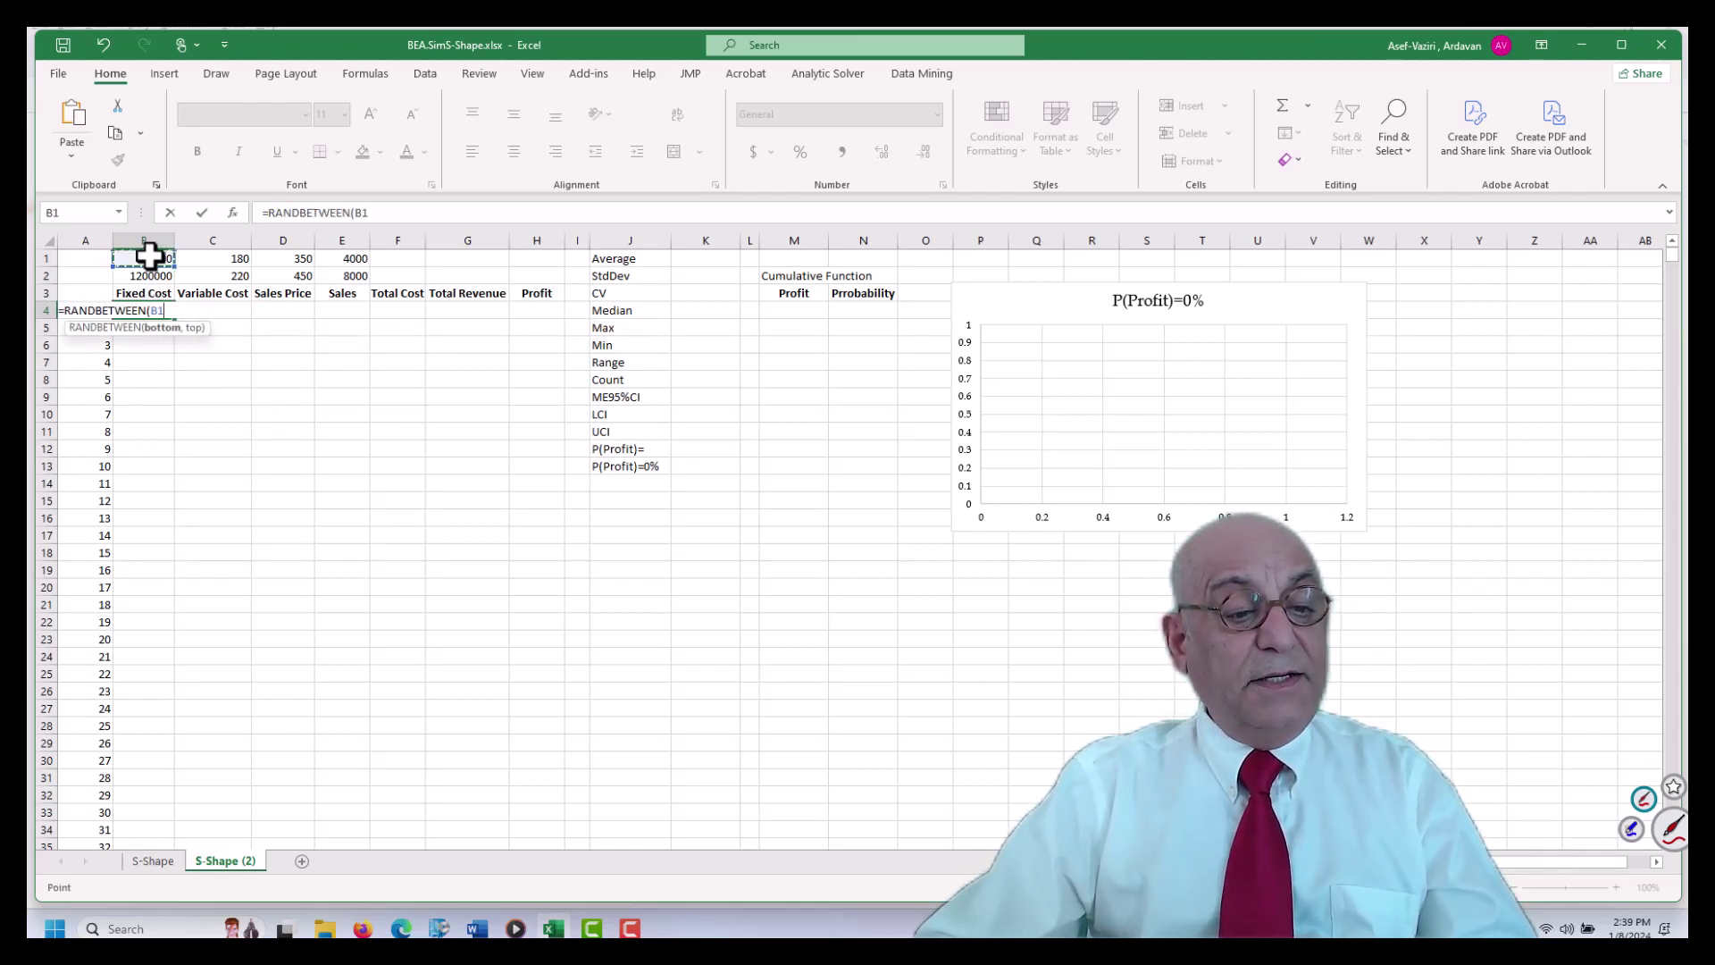
type(",B2)")
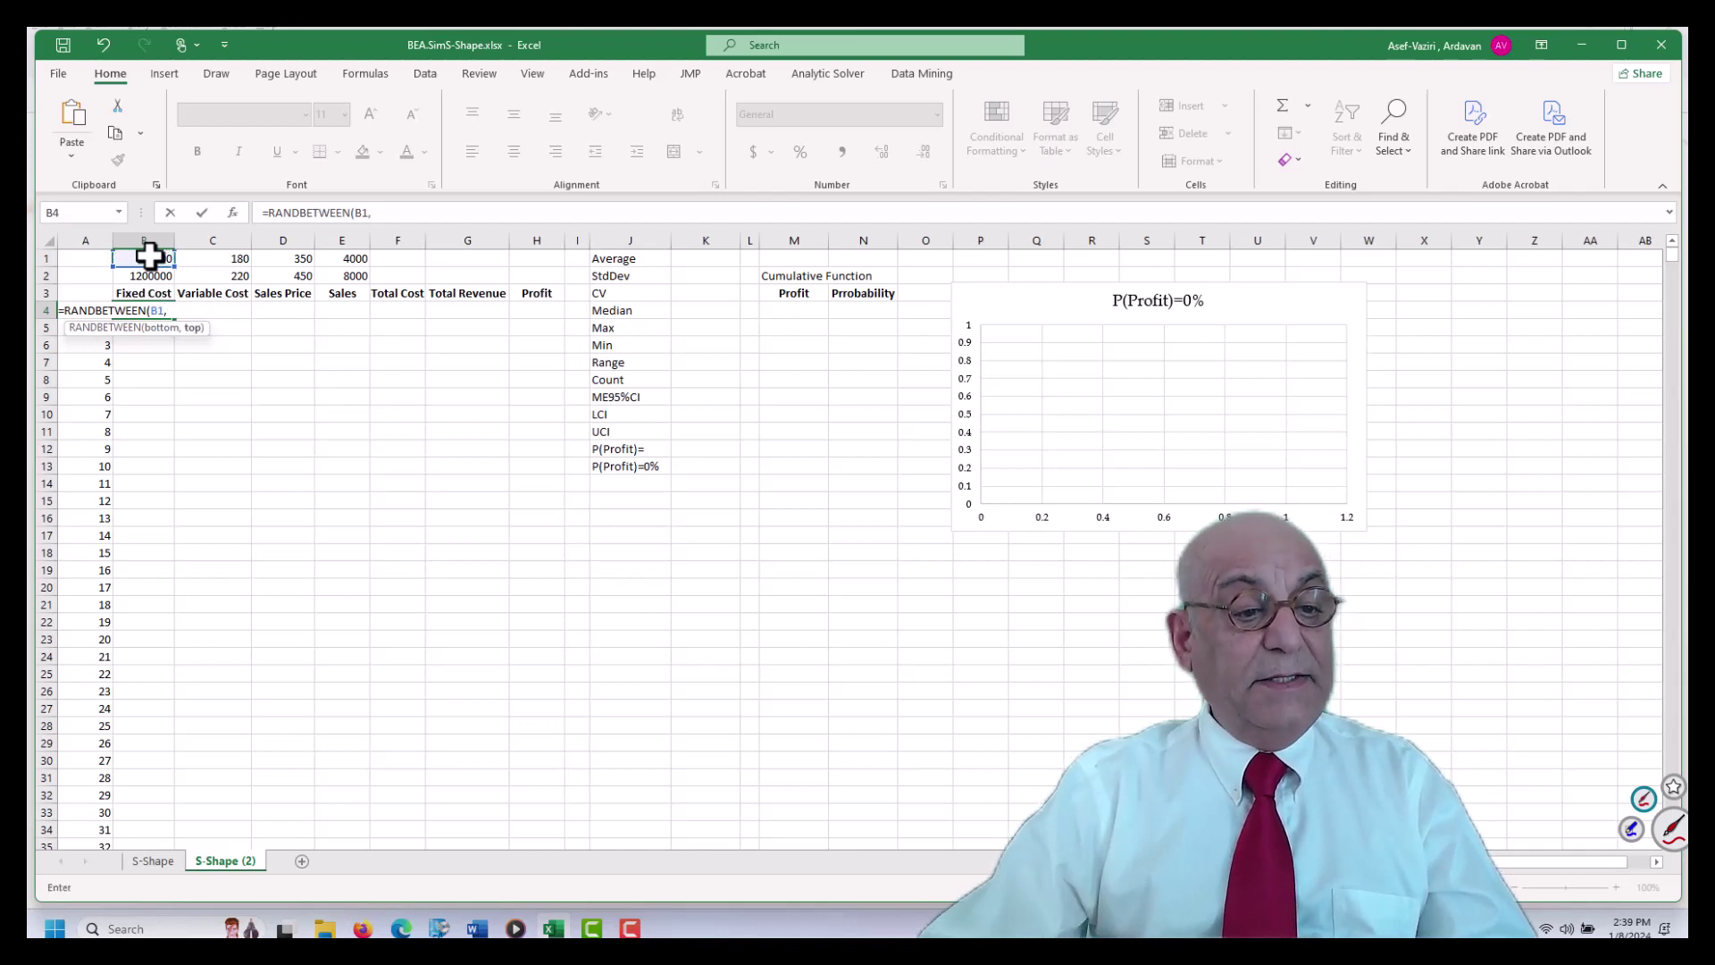
Lock the row references in the B4 formula so that it reads =RANDBETWEEN(B$1,B$2)
left_click(158, 311)
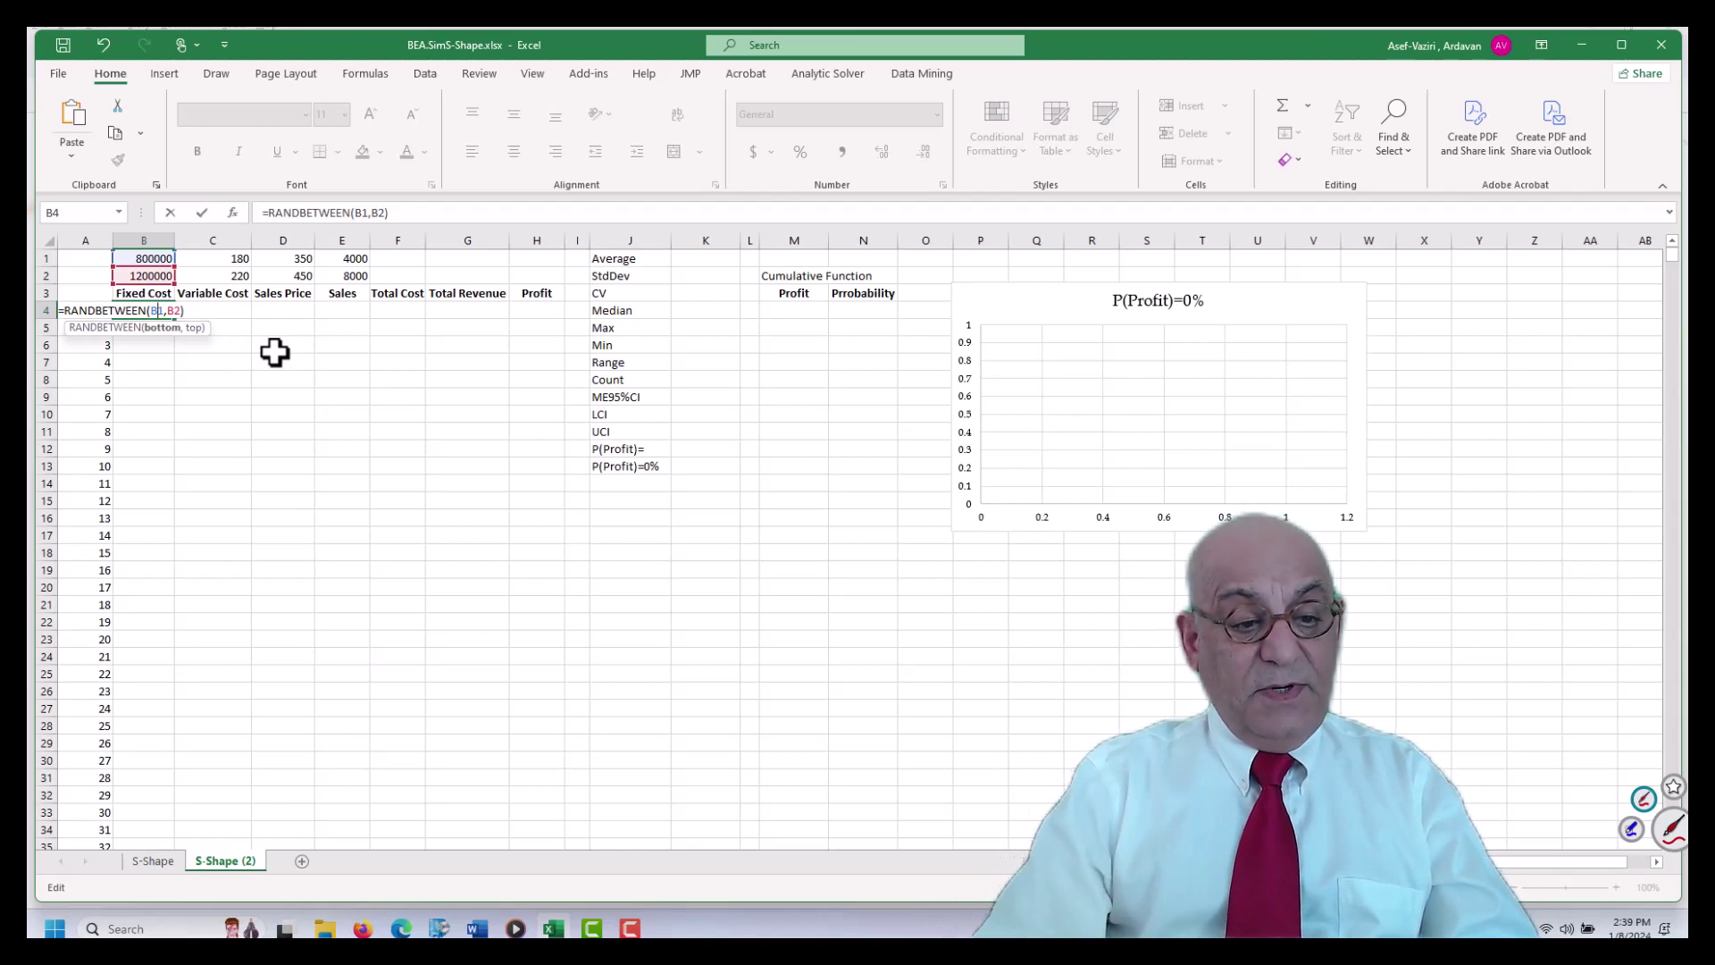
type("$")
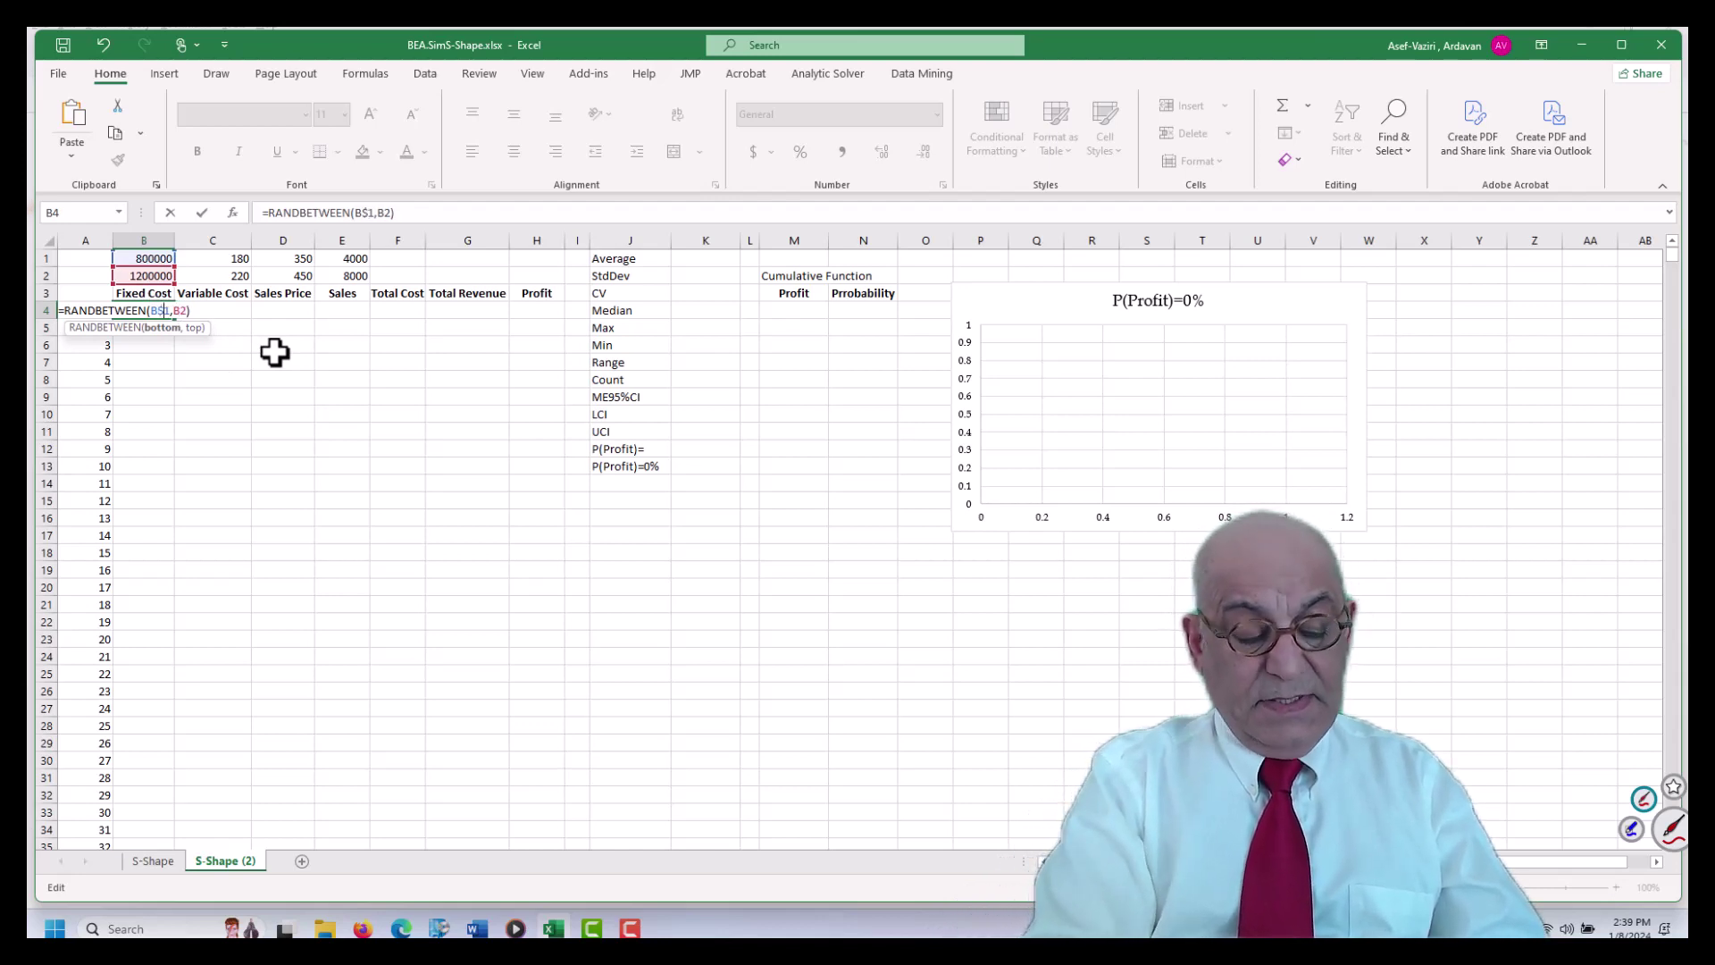
left_click(178, 311)
type("$")
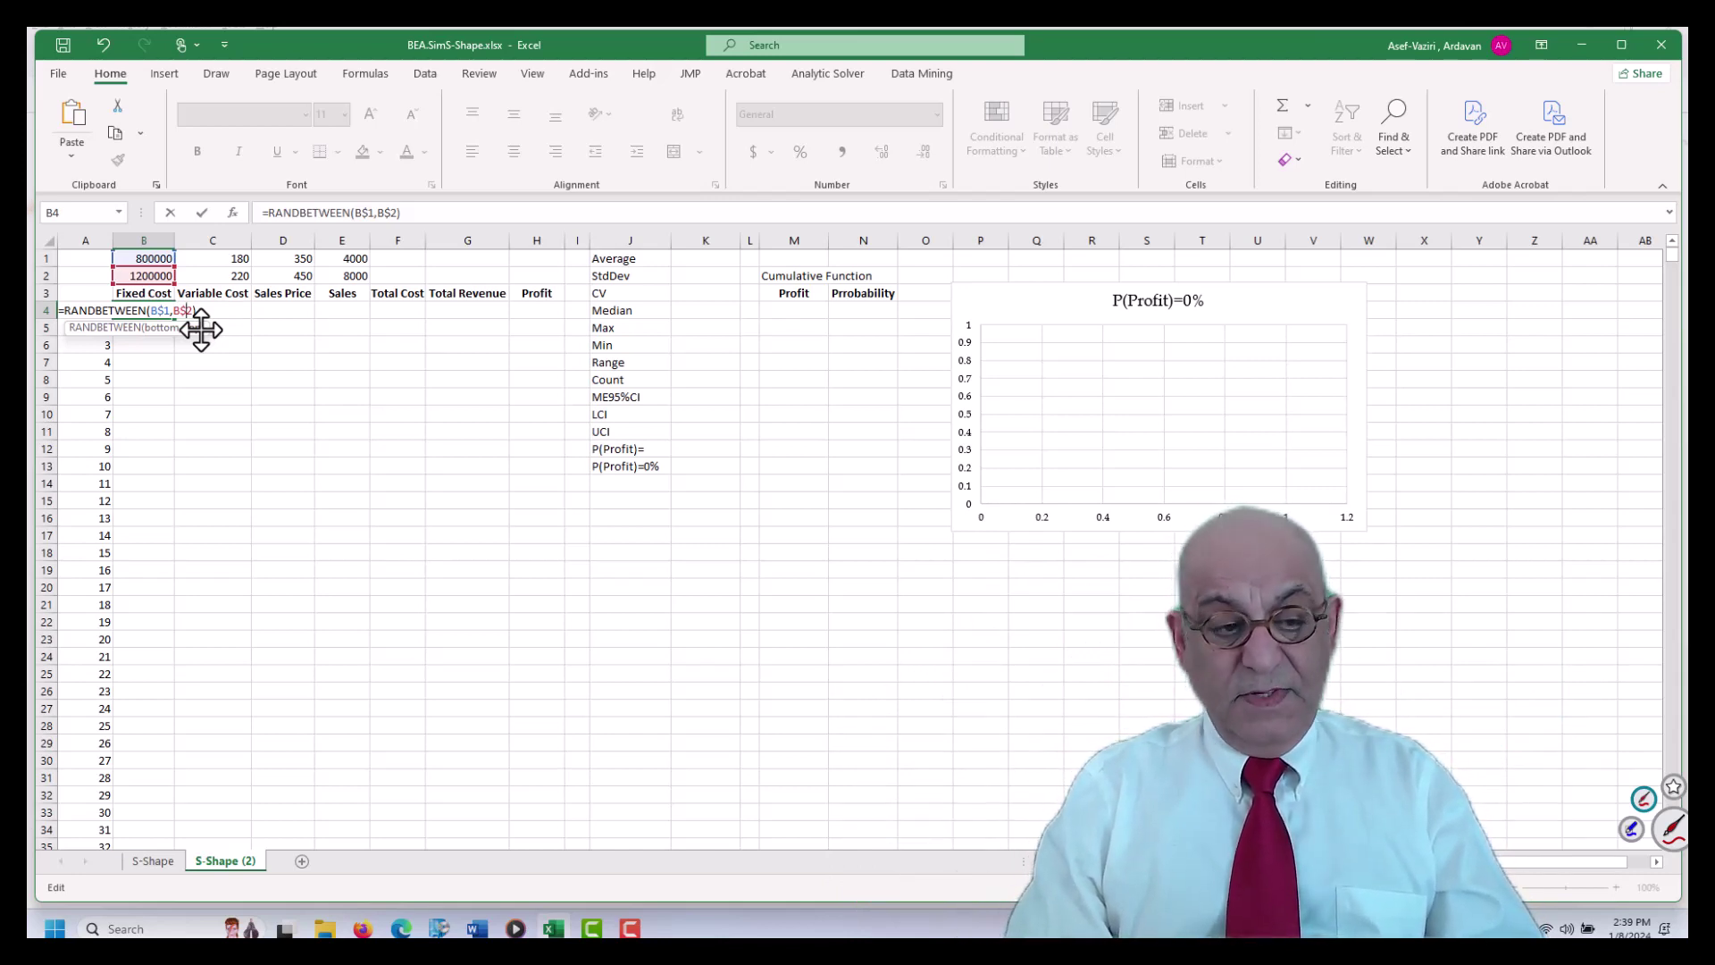
key("Return")
Check the formula in B4 and fill it down column B alongside all the trial numbers
double_click(158, 313)
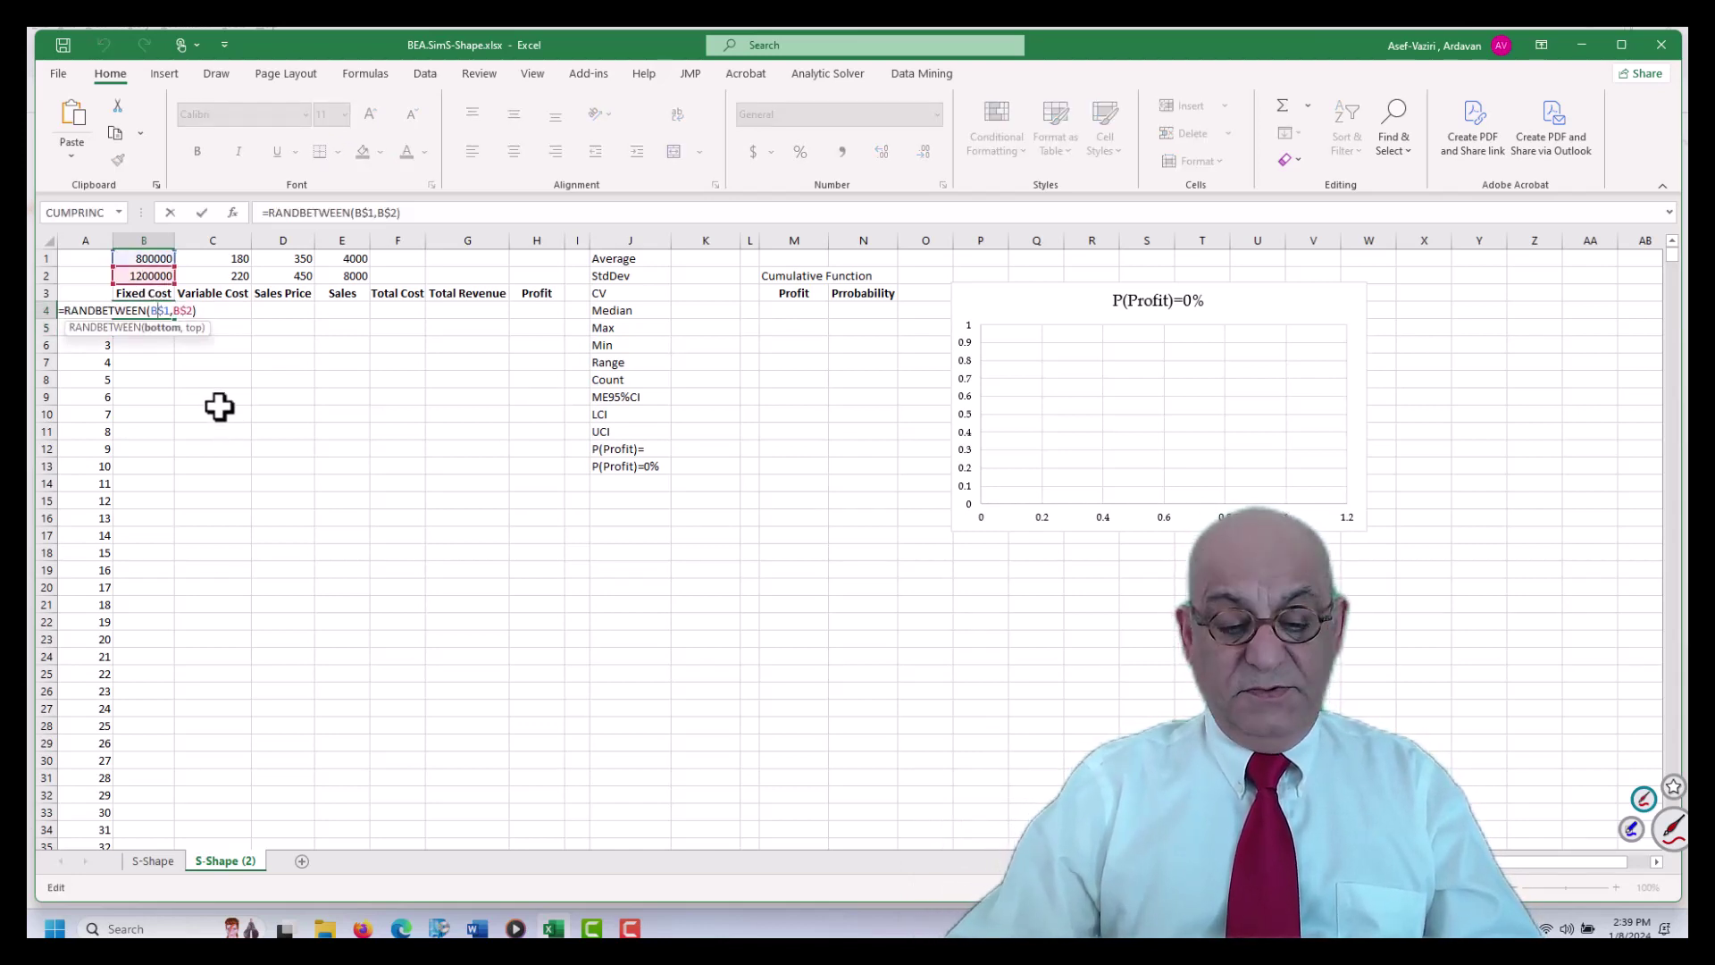
key("Return")
left_click(165, 313)
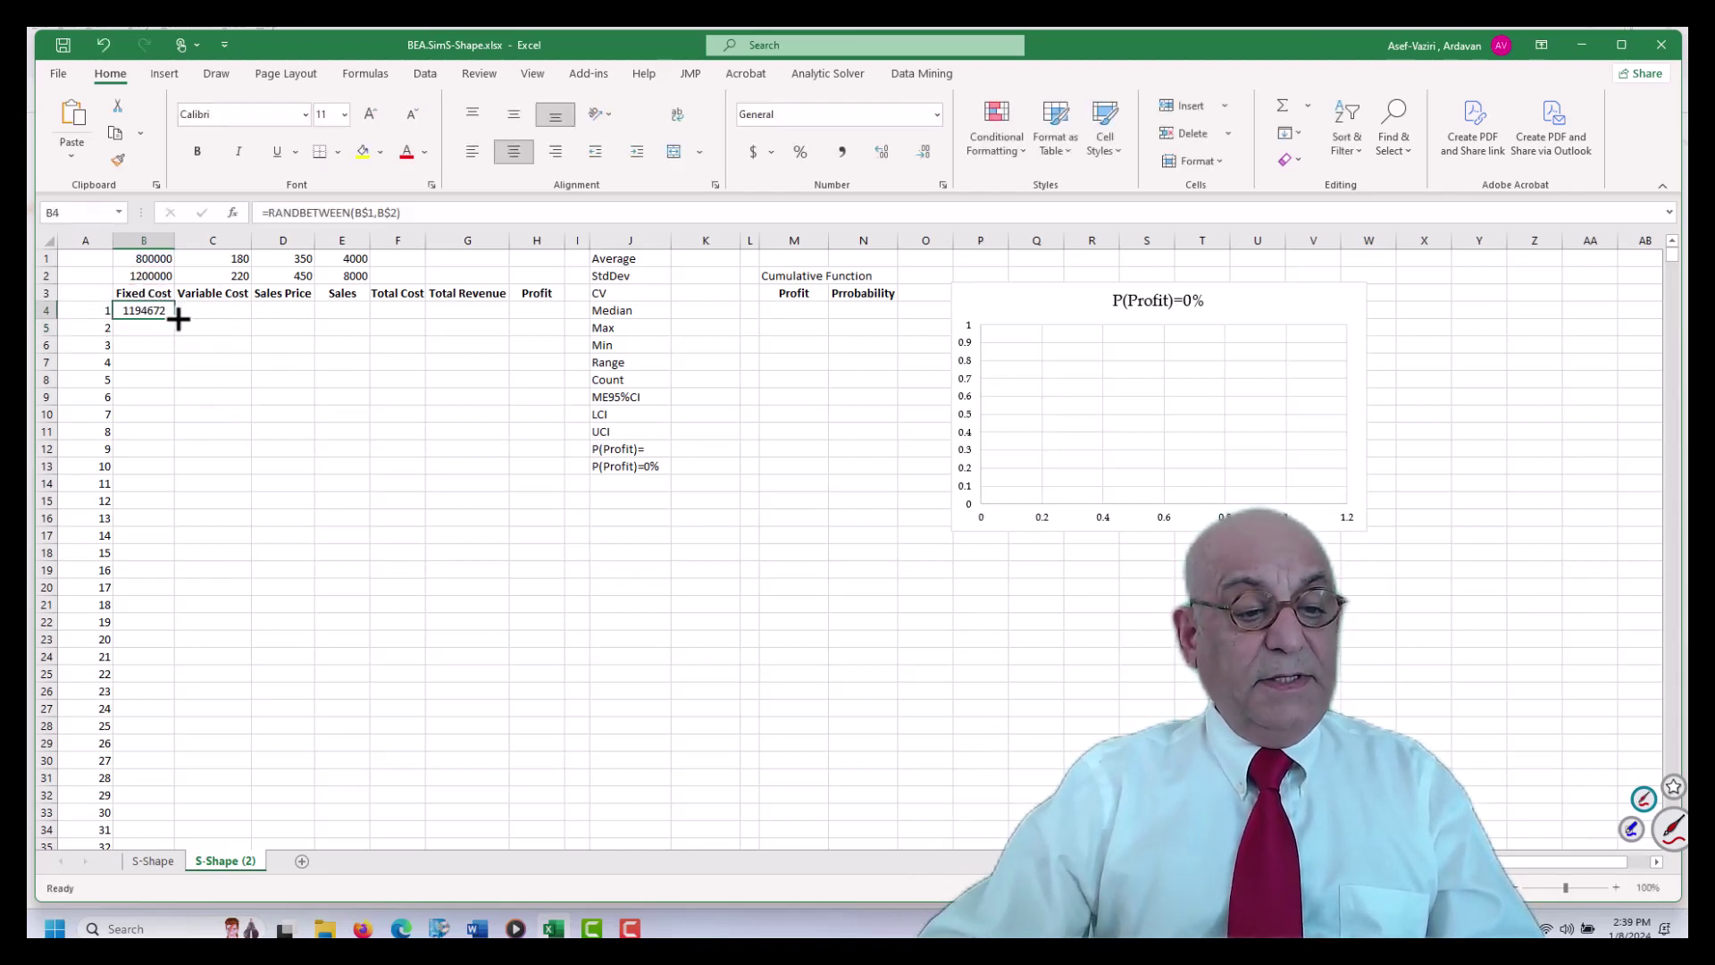
double_click(176, 319)
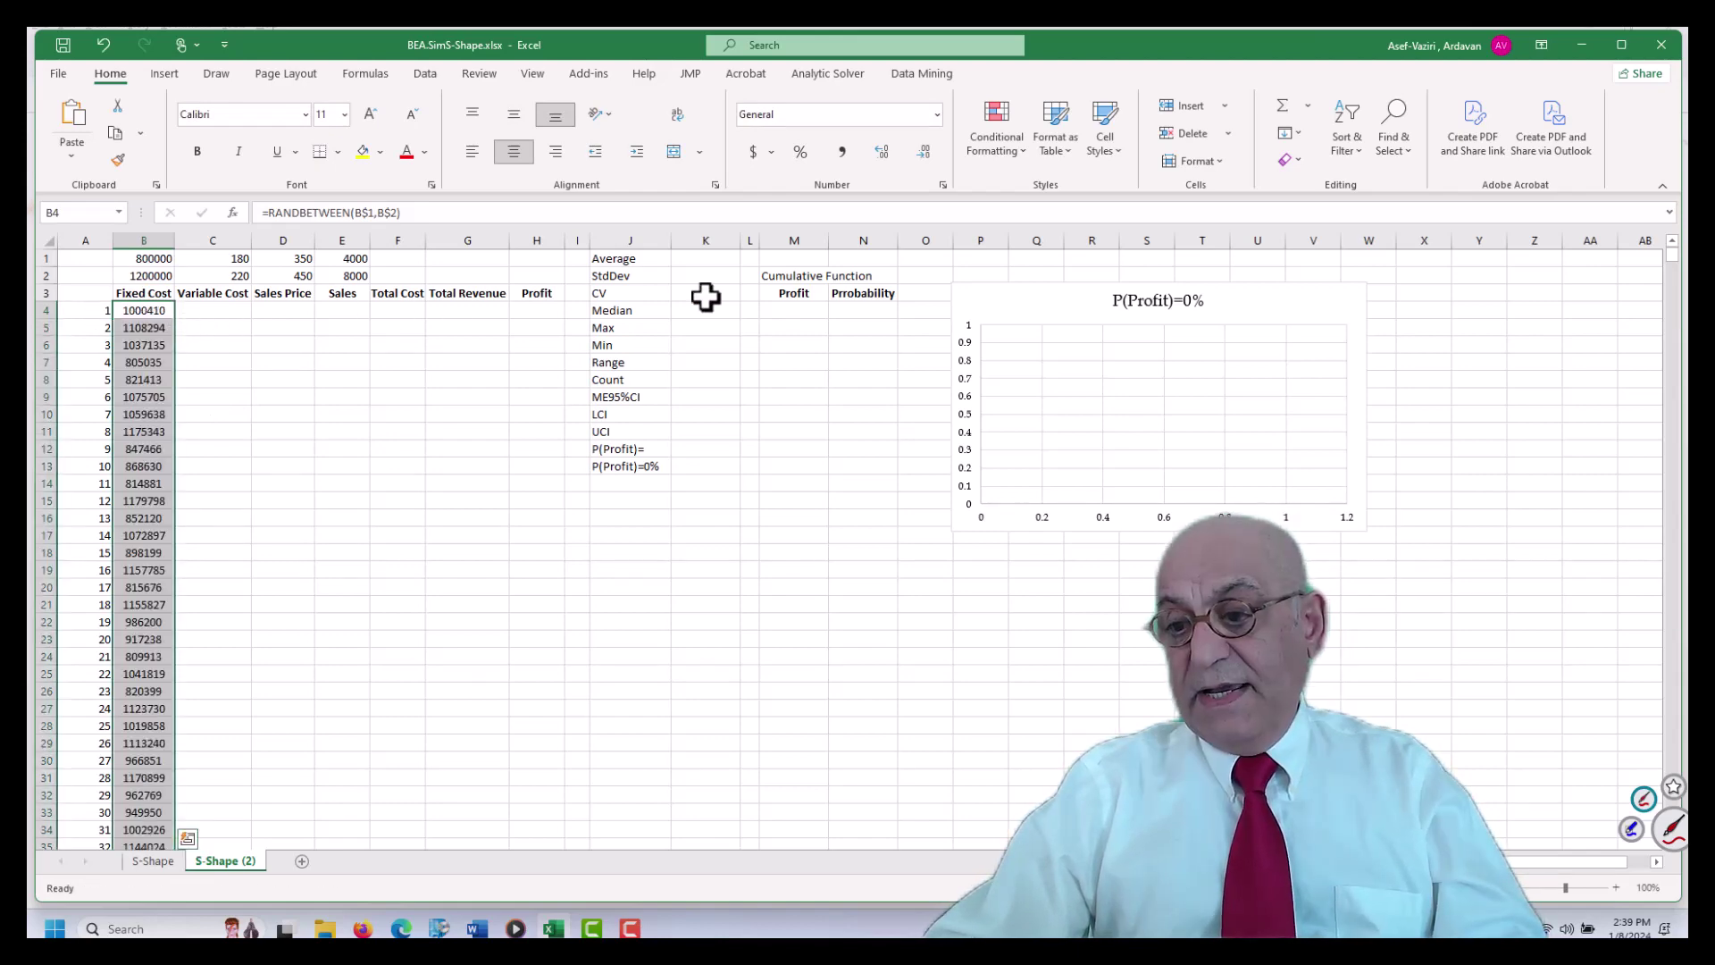
Check that the fixed costs reach the last trial row and delete the numbering column A
left_click_drag(1678, 268, 1670, 329)
left_click(93, 240)
right_click(101, 248)
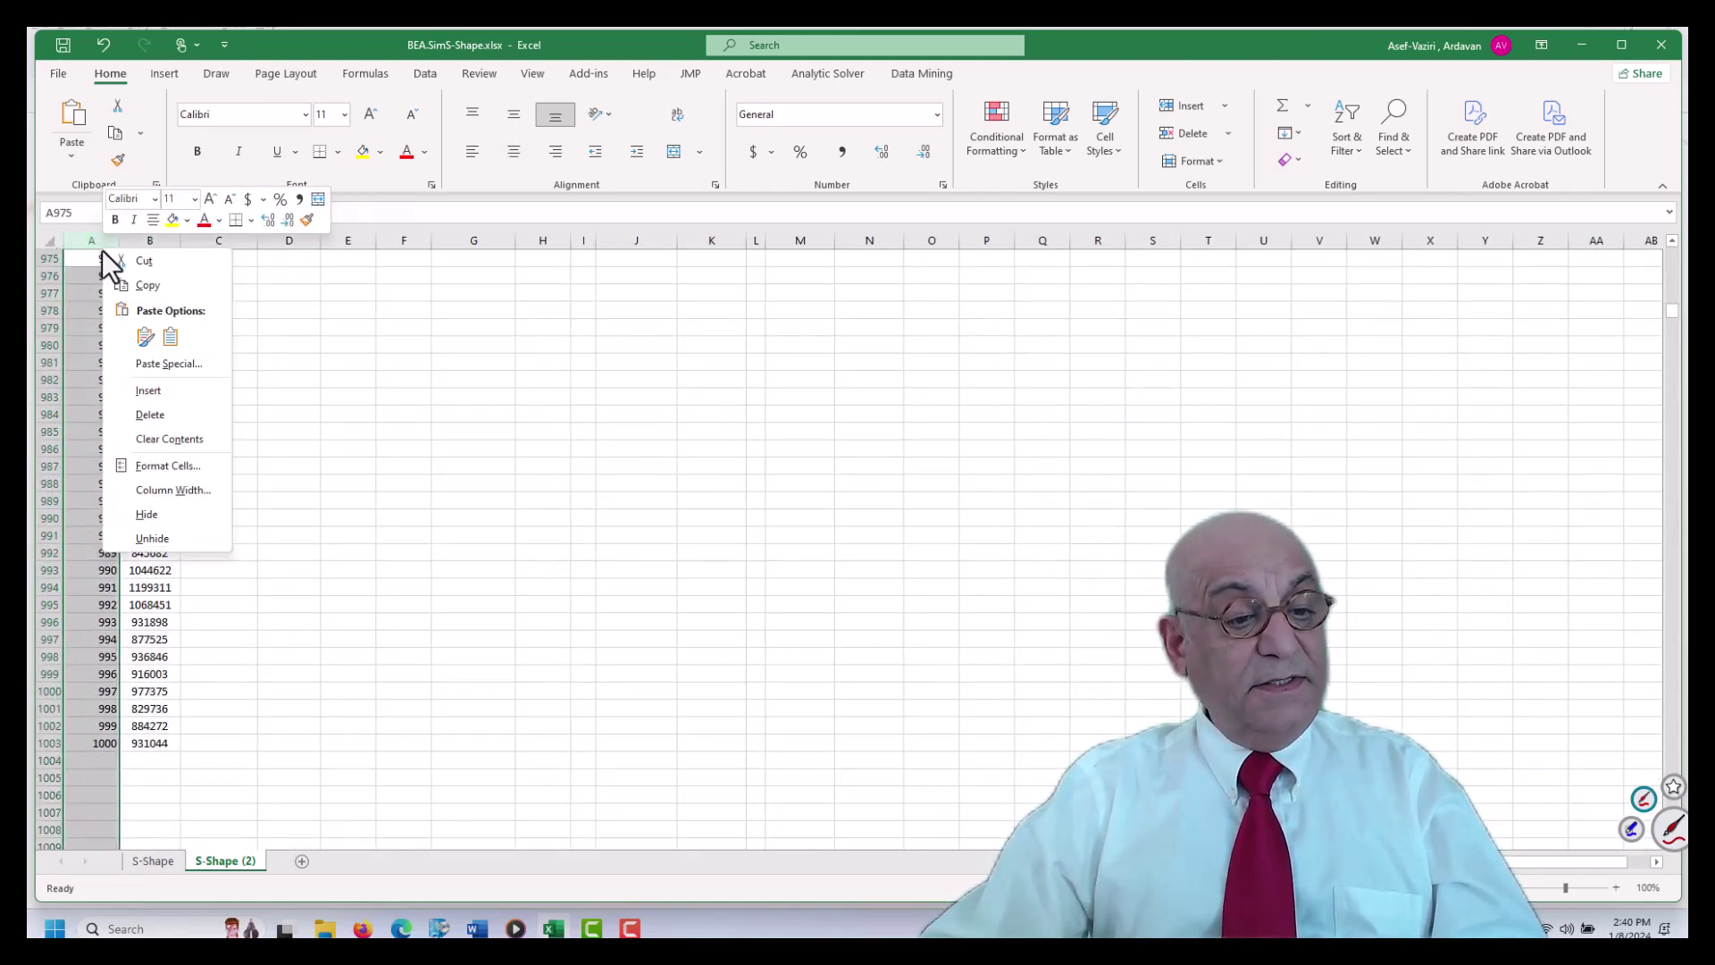
left_click(178, 415)
left_click_drag(1670, 310, 1666, 250)
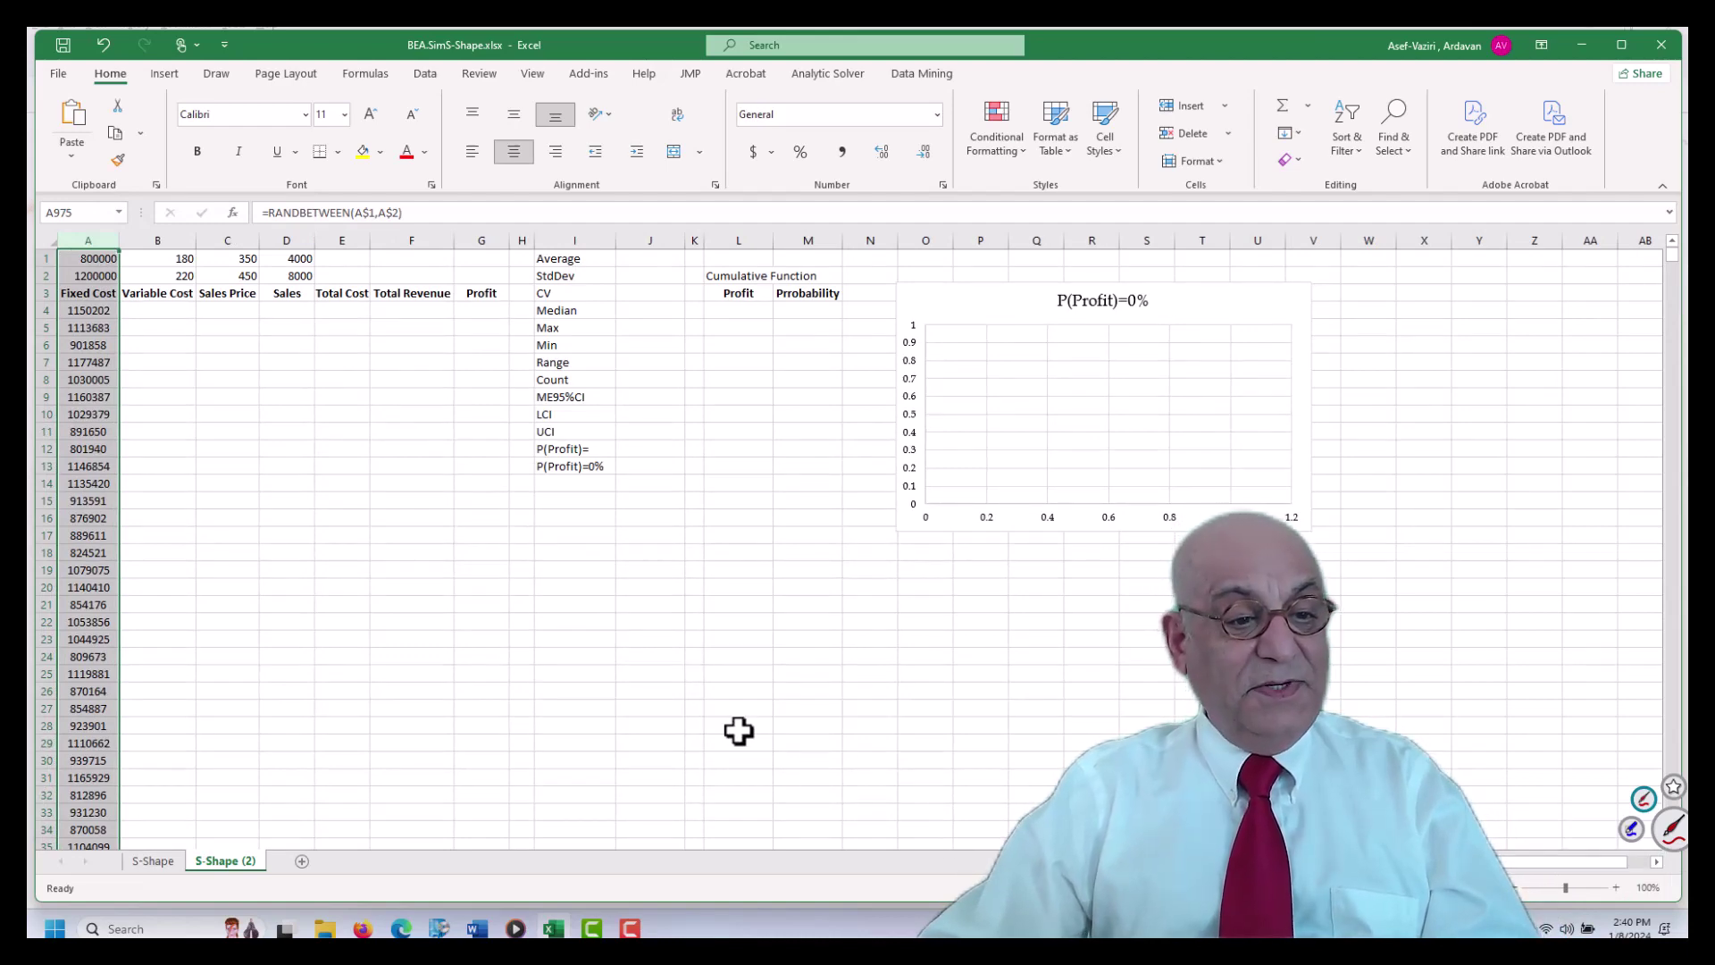
left_click(390, 550)
Fill the random formula from A4 across to D4 for variable cost, sales price and sales
left_click(106, 314)
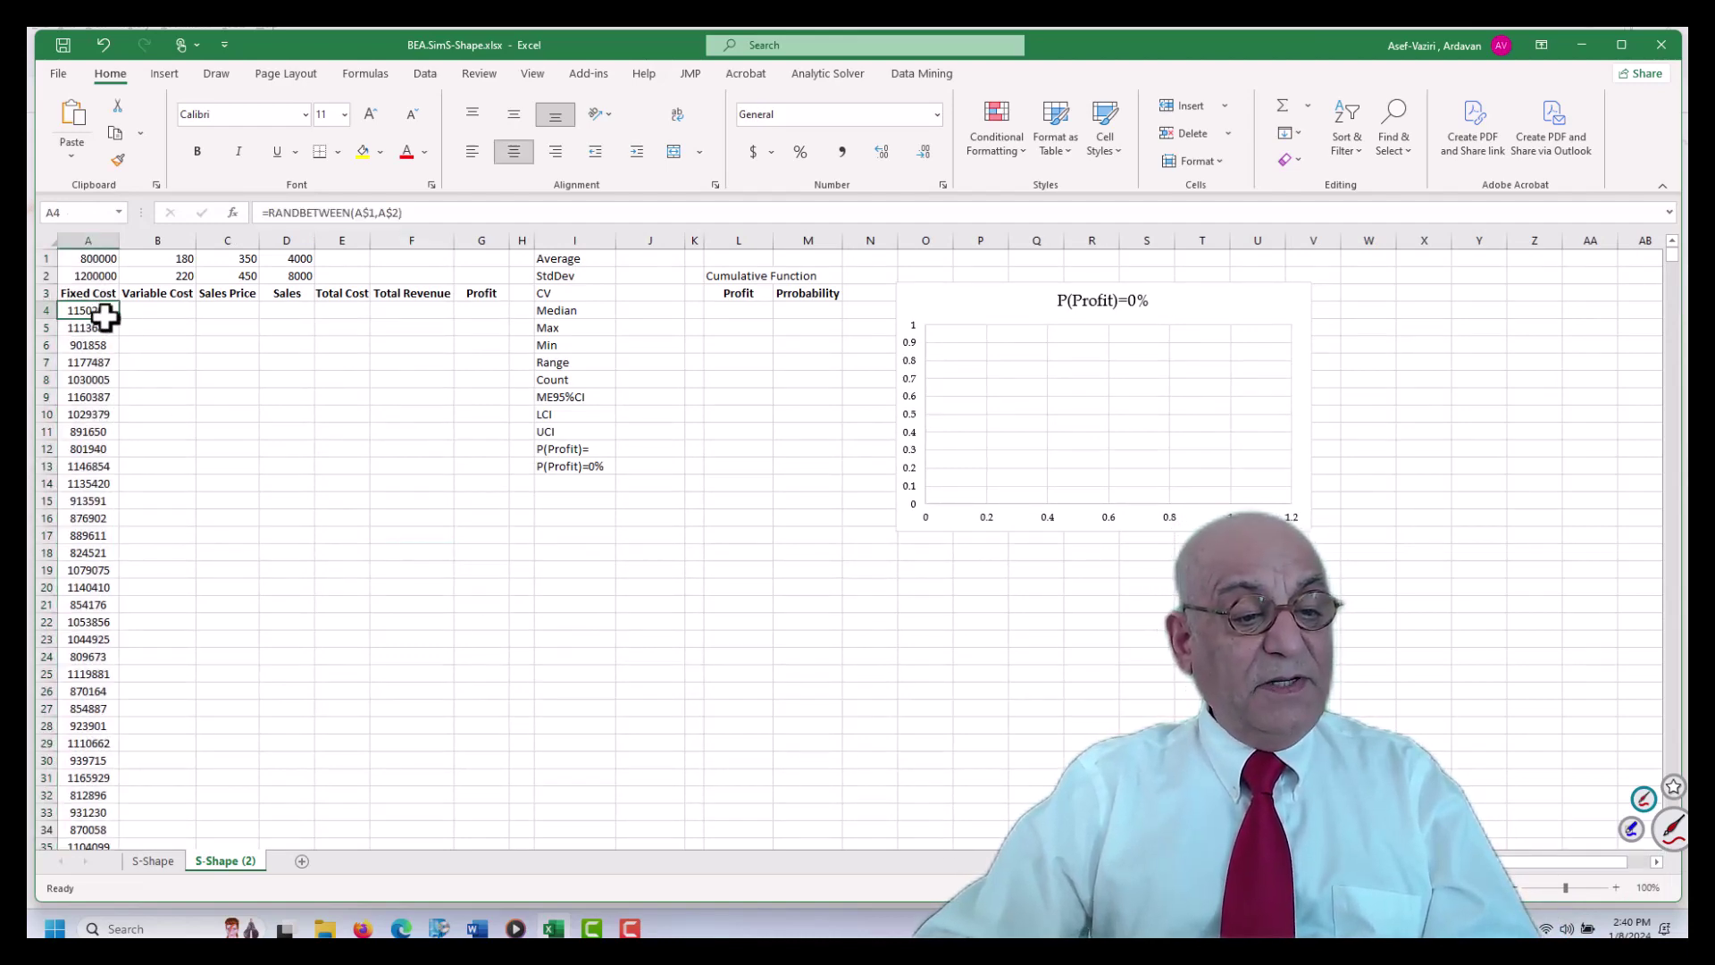
left_click_drag(121, 319, 265, 326)
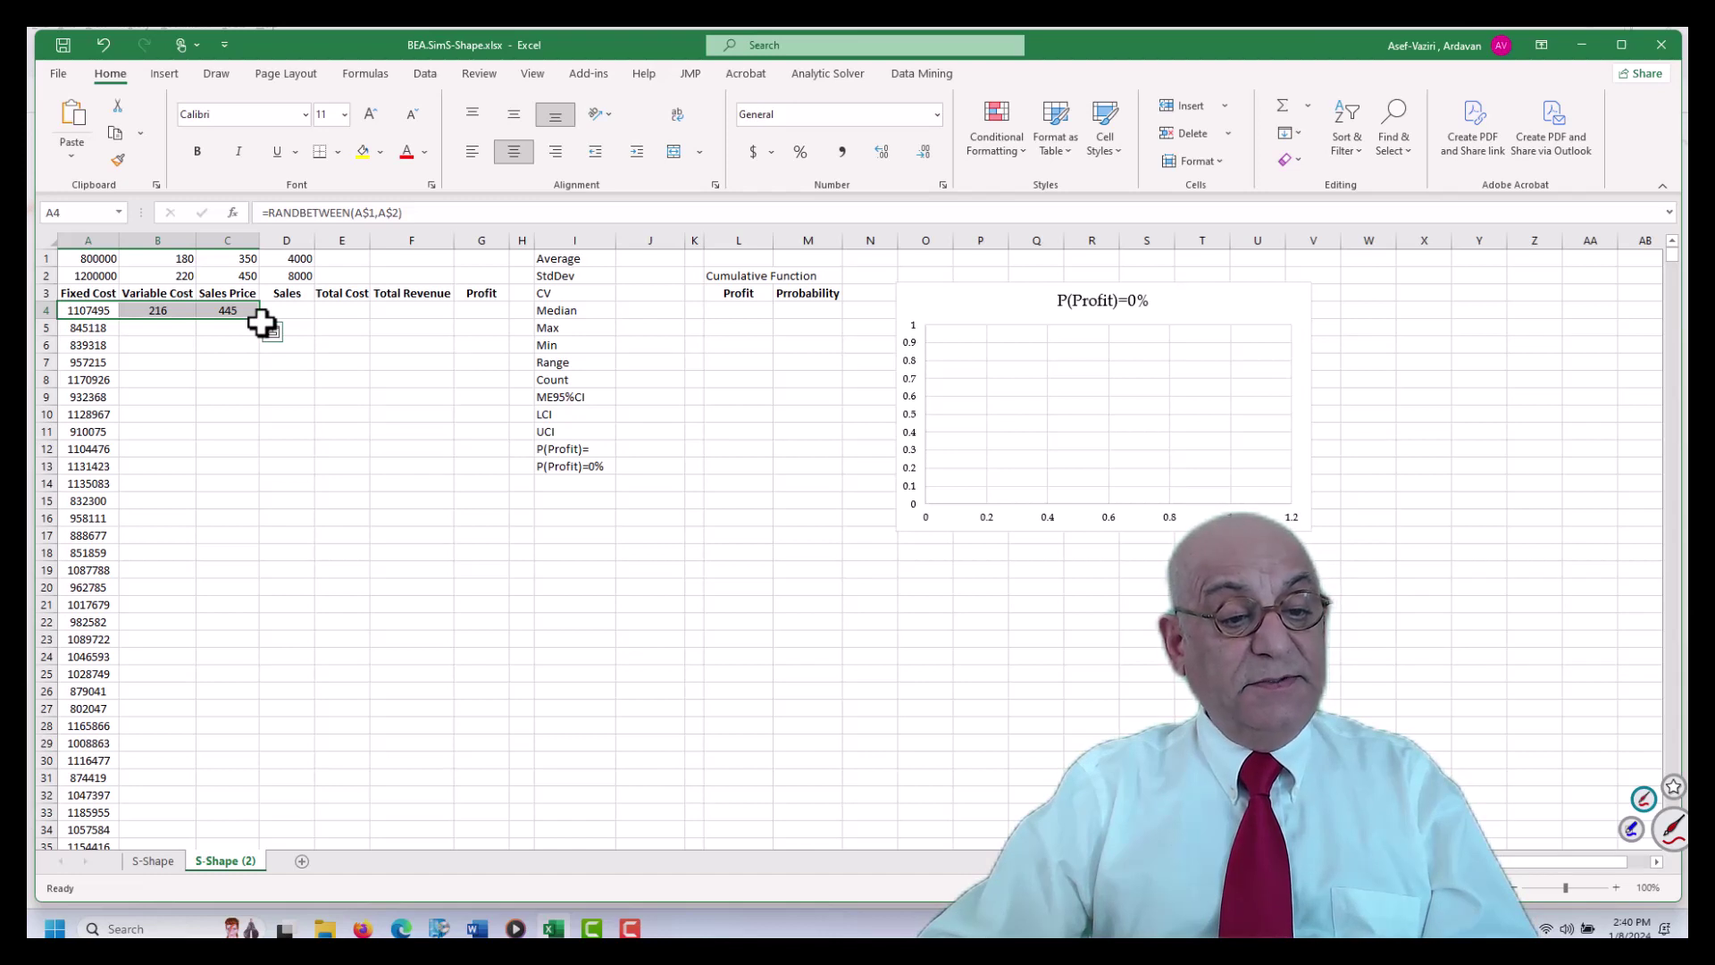
left_click_drag(265, 326, 301, 323)
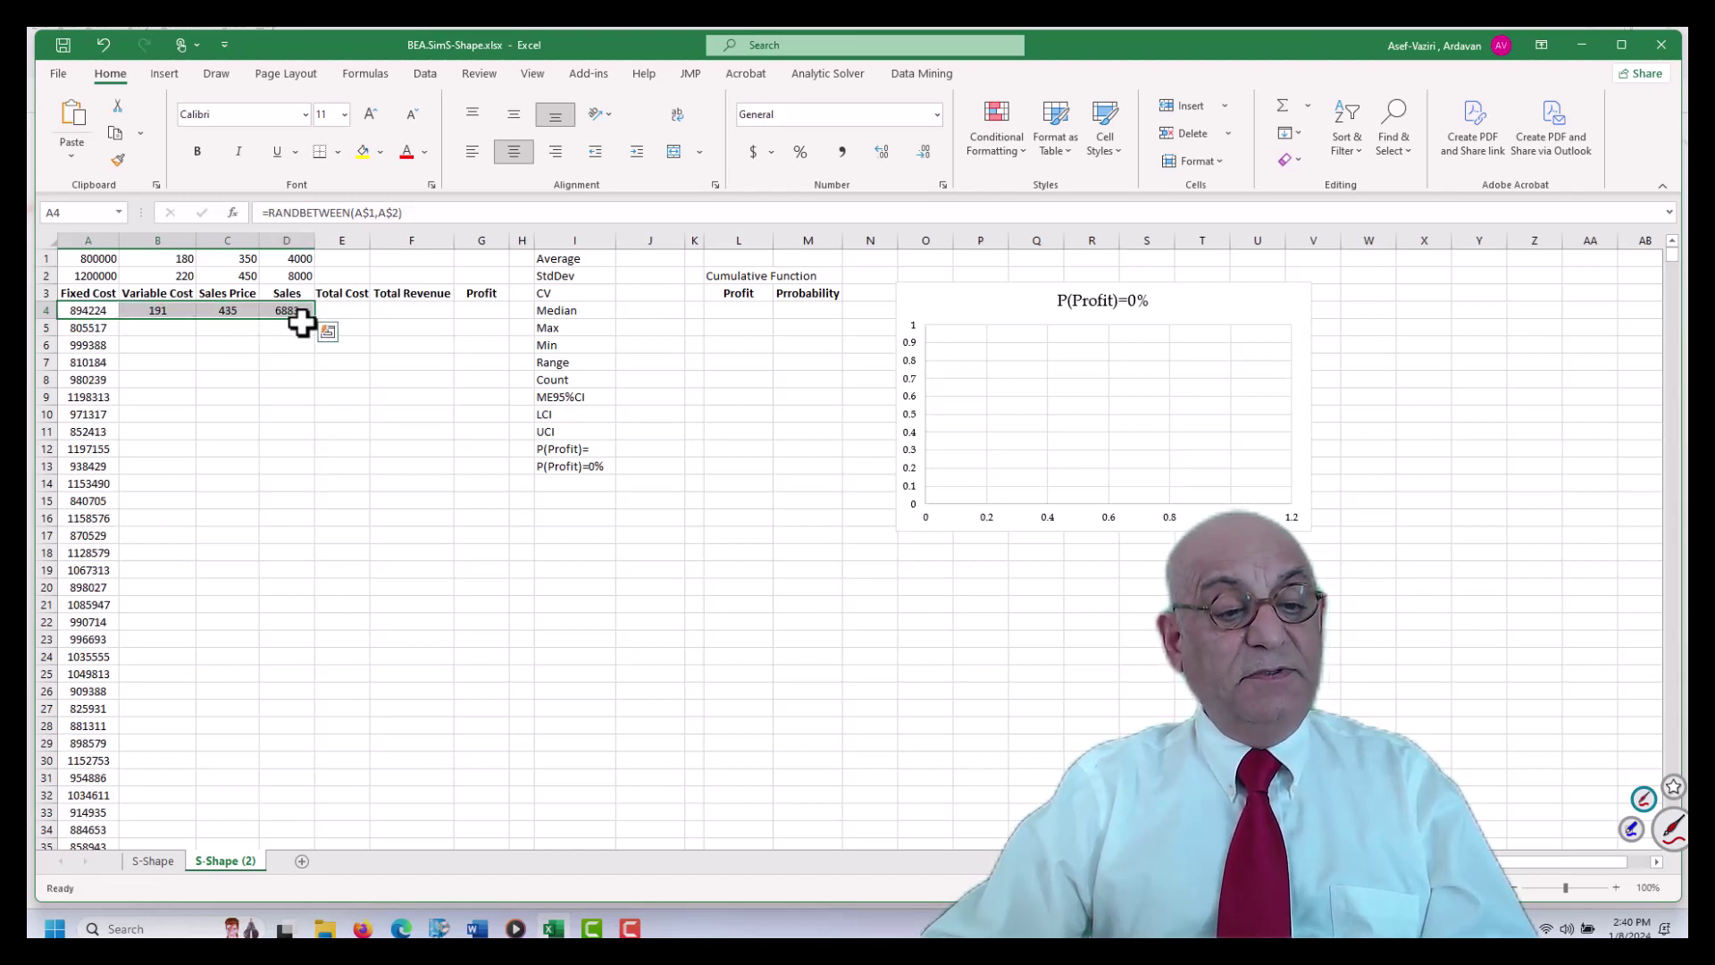
Check the formulas in D4 and C4 and fill B4:D4 down through all the trial rows
double_click(284, 310)
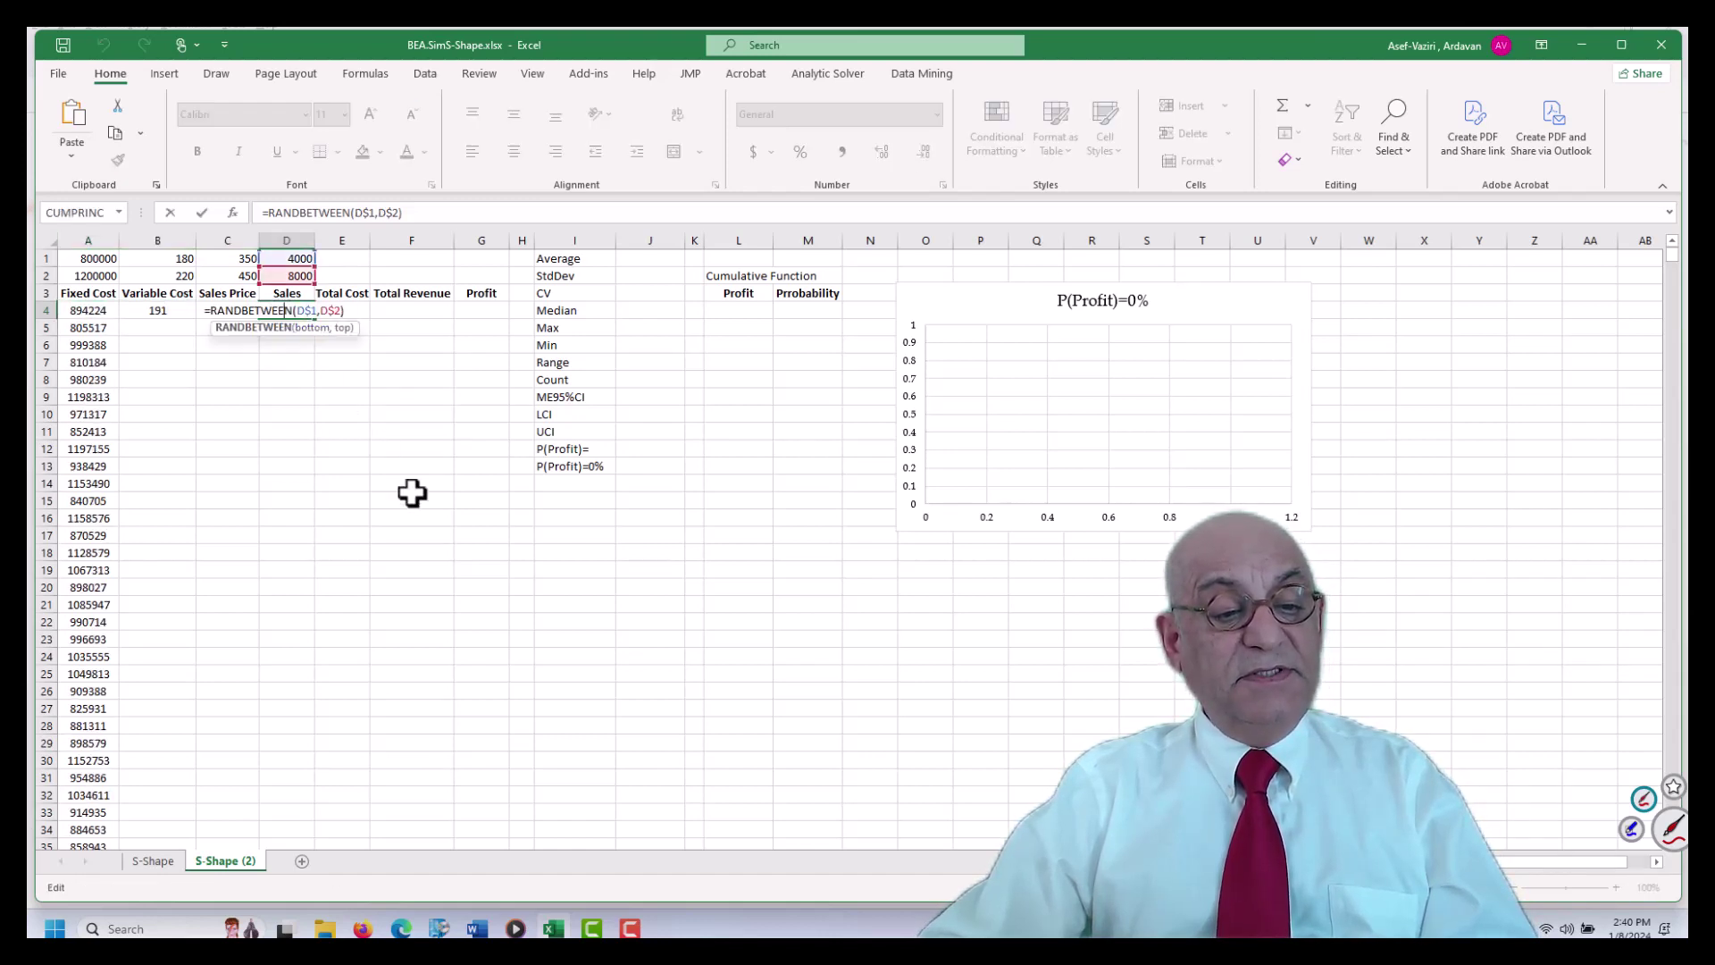
key("Return")
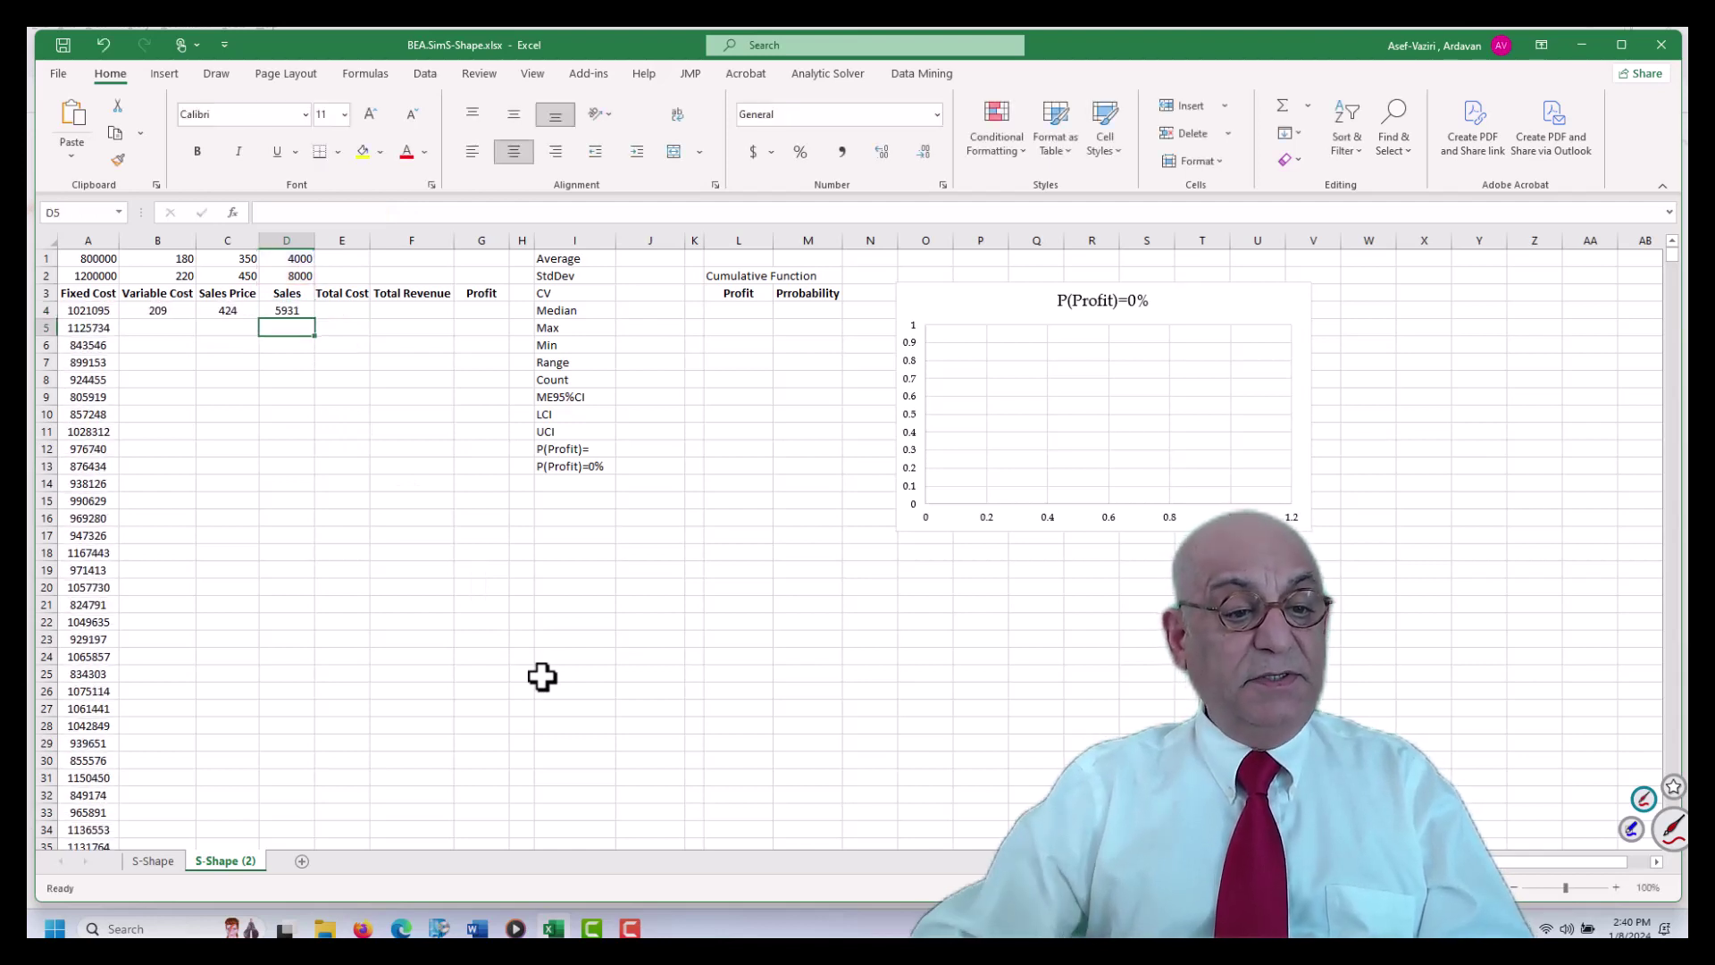
double_click(217, 311)
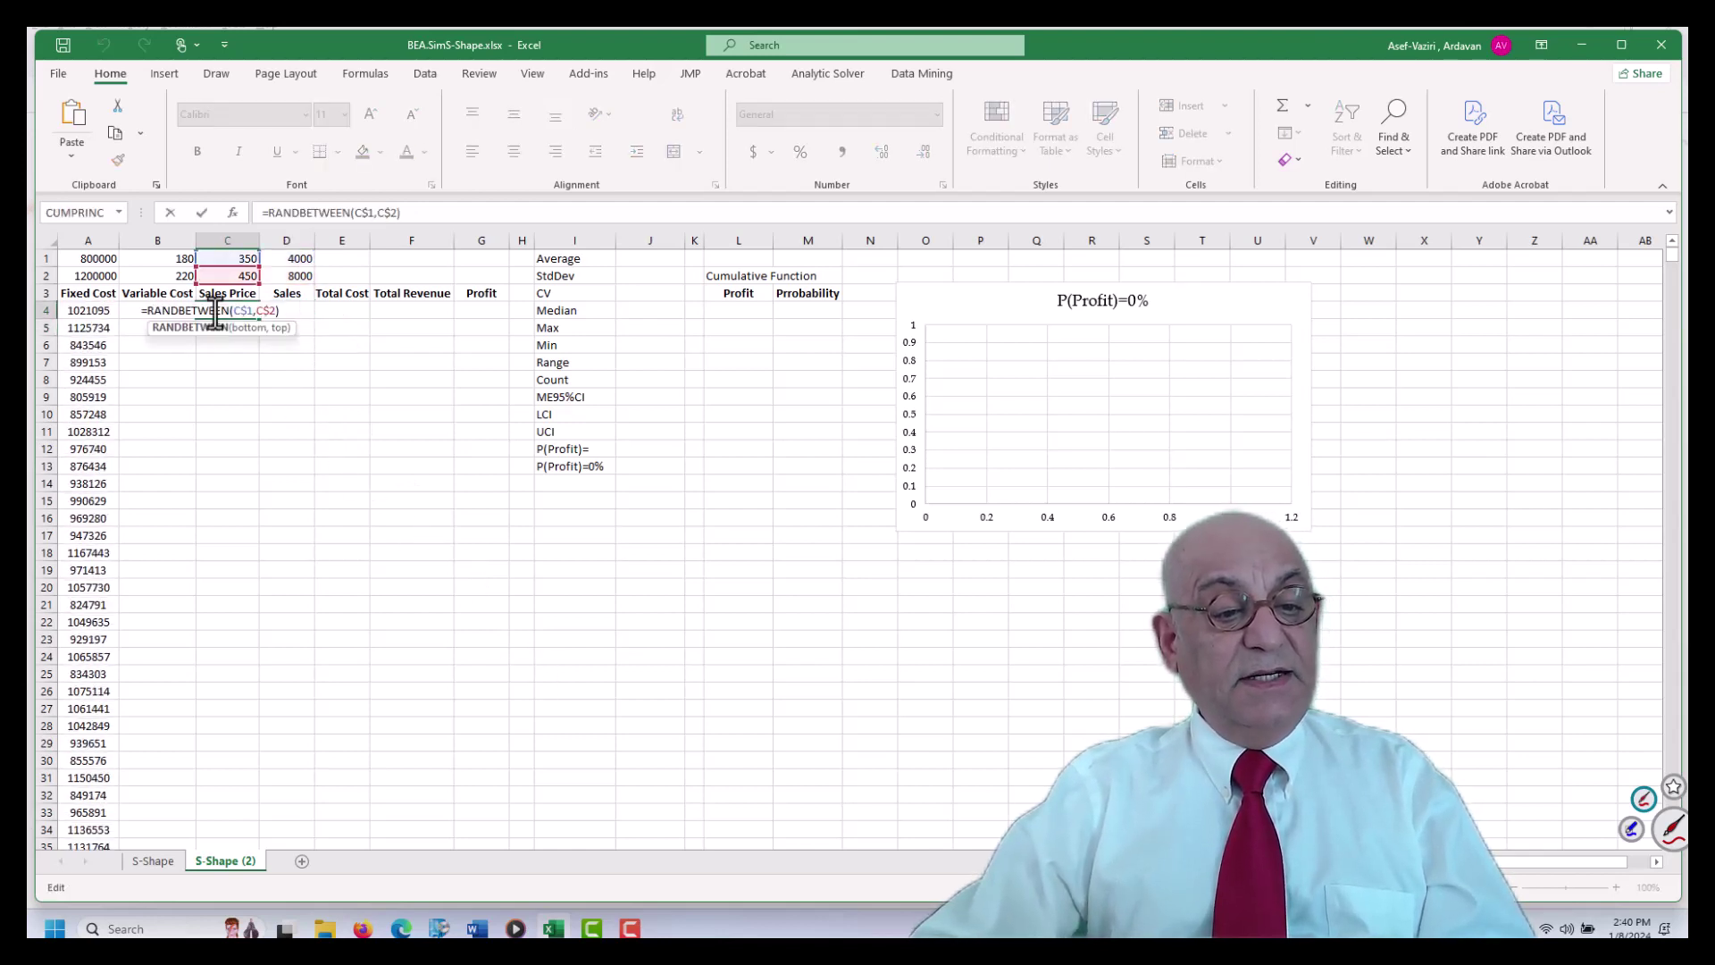
key("Return")
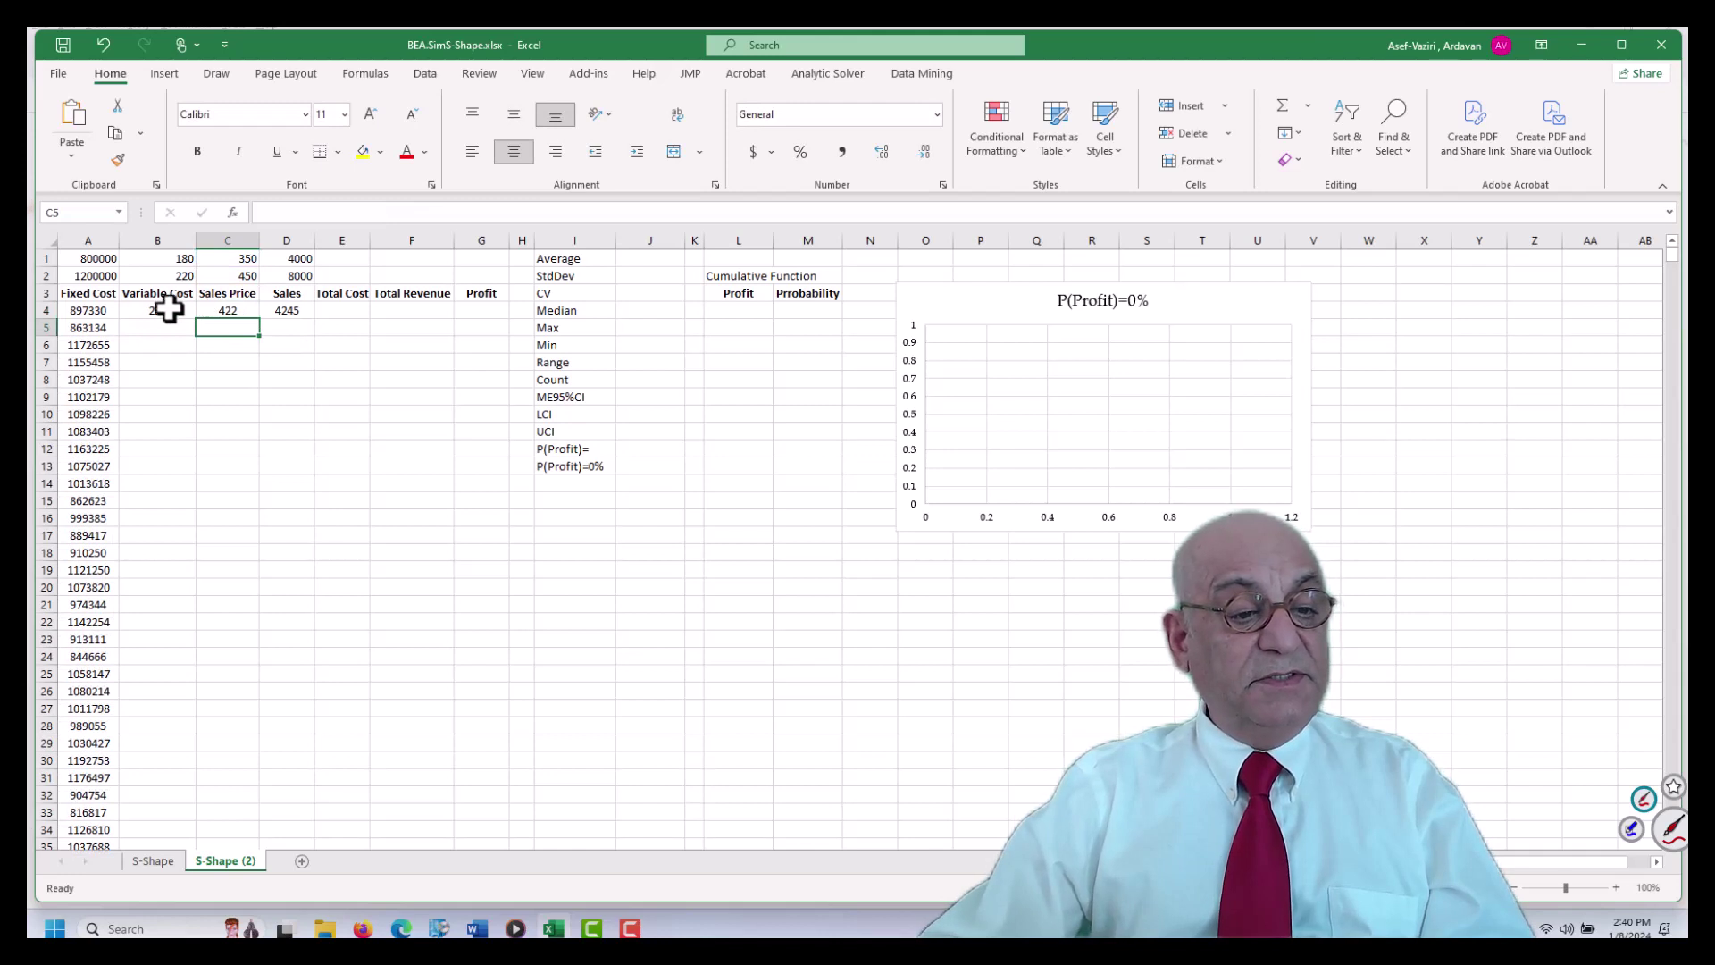
left_click_drag(165, 310, 286, 310)
double_click(315, 319)
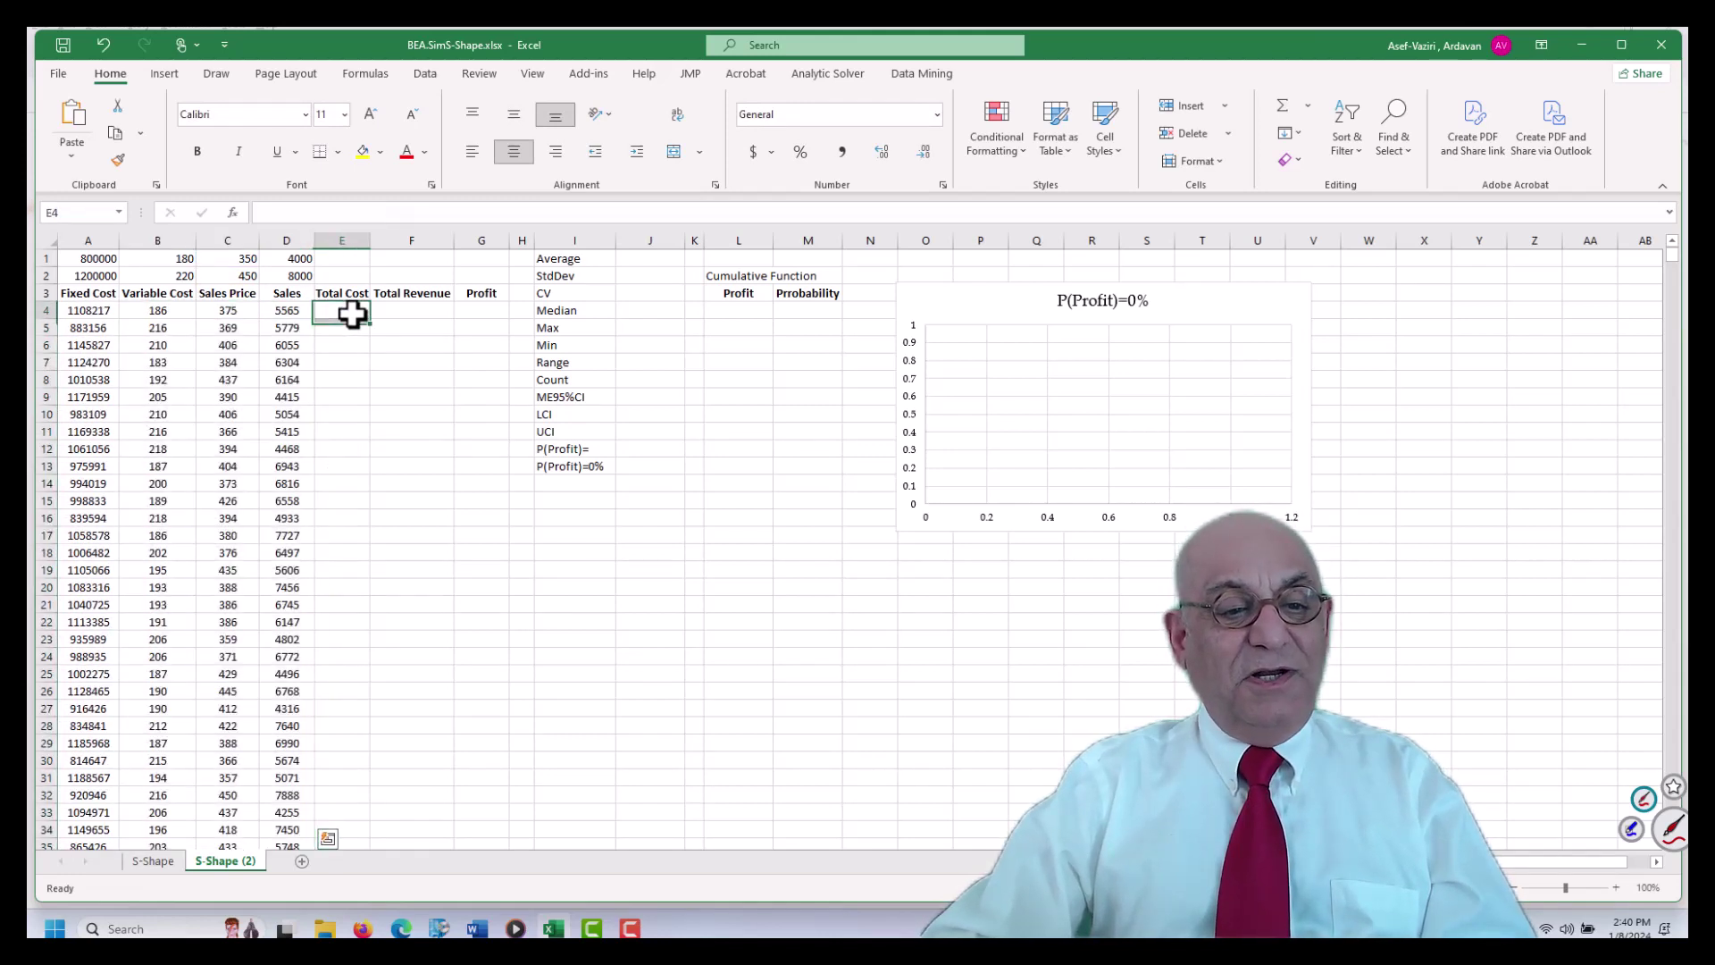
Enter the total cost formula =A4+B4*D4 in cell E4
left_click(349, 312)
type("=")
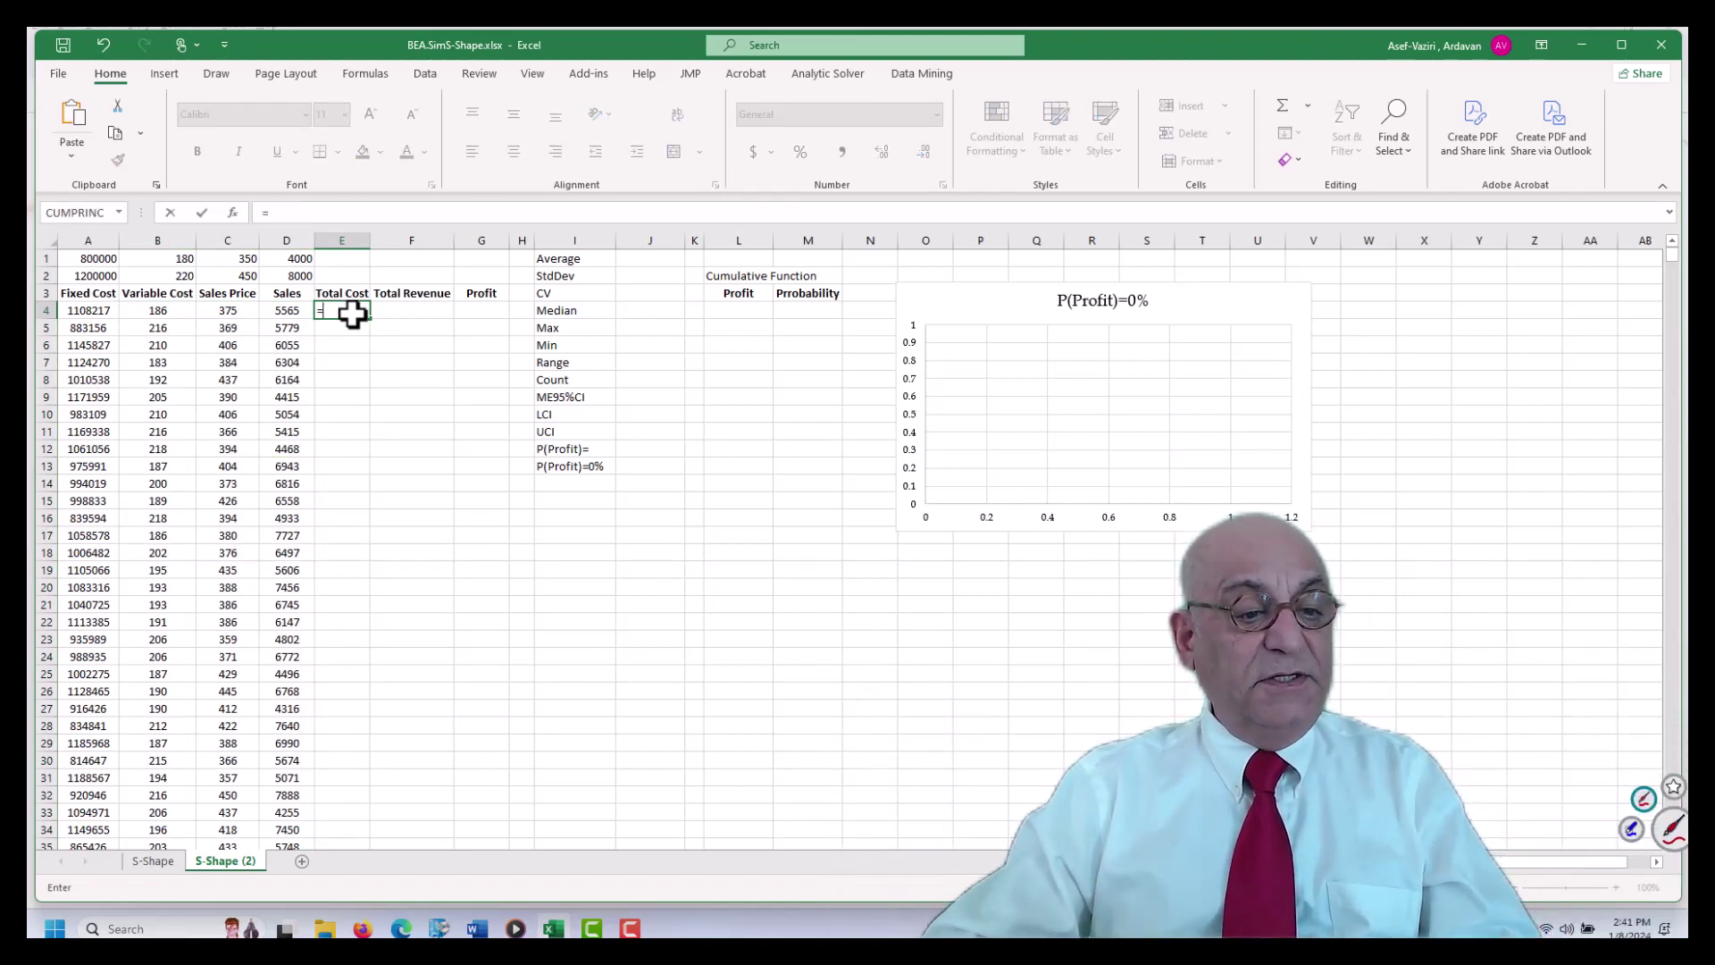
left_click(96, 310)
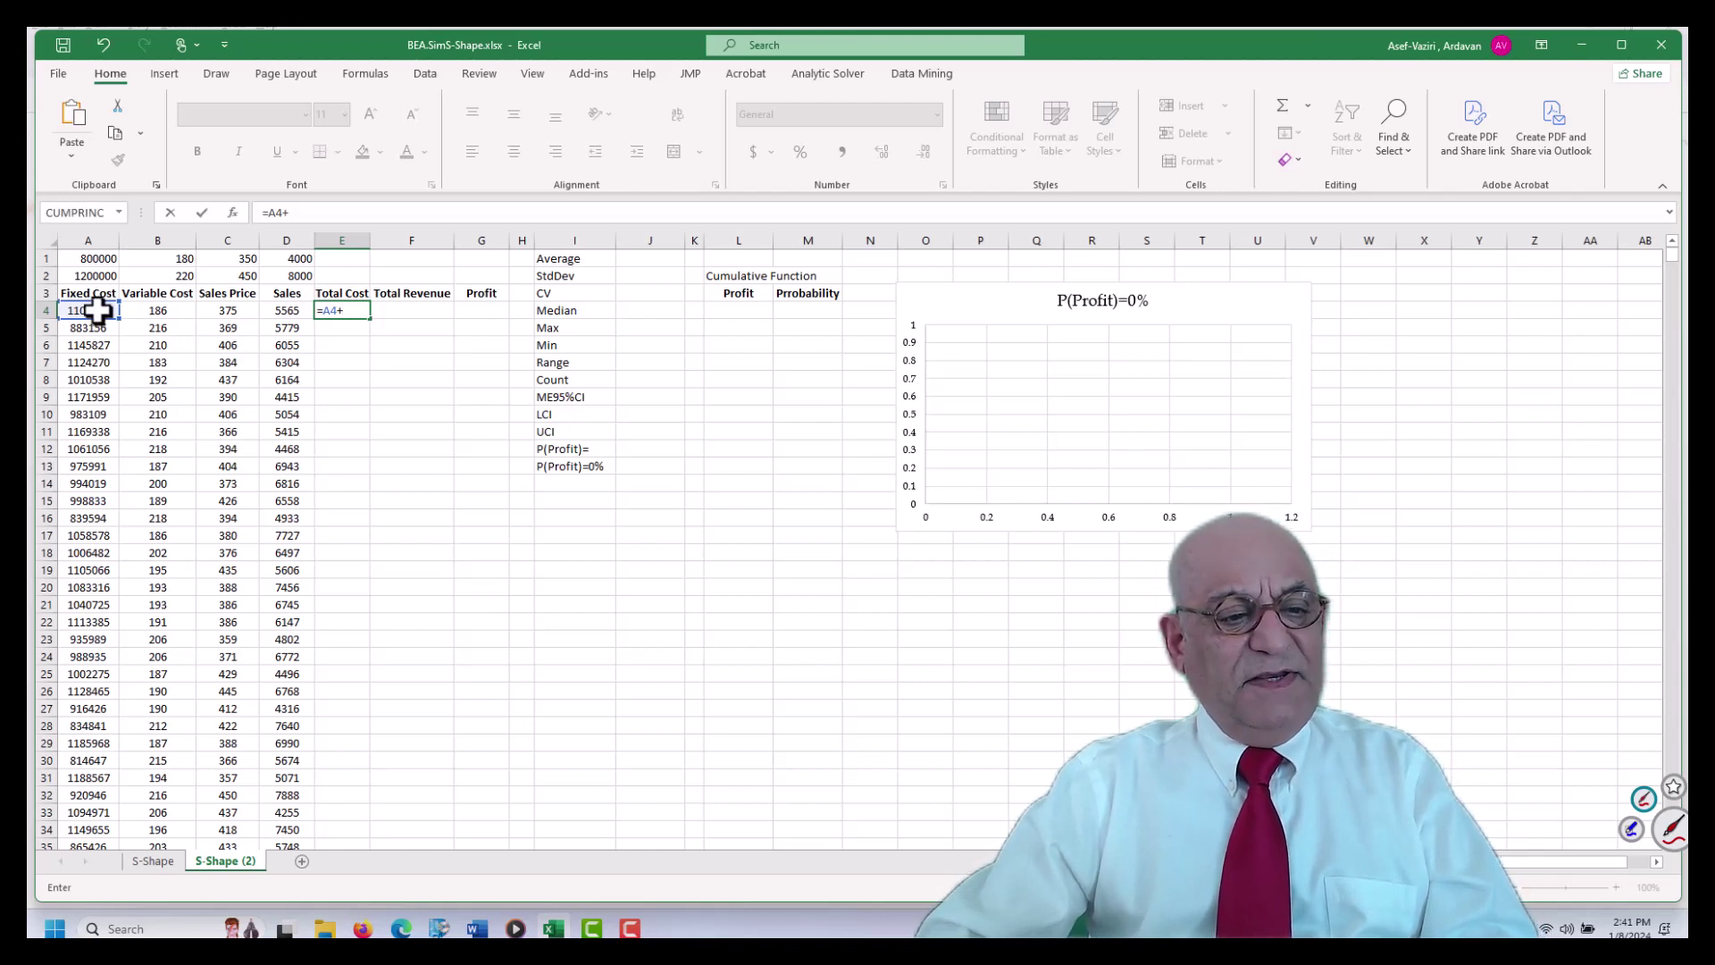
left_click(183, 309)
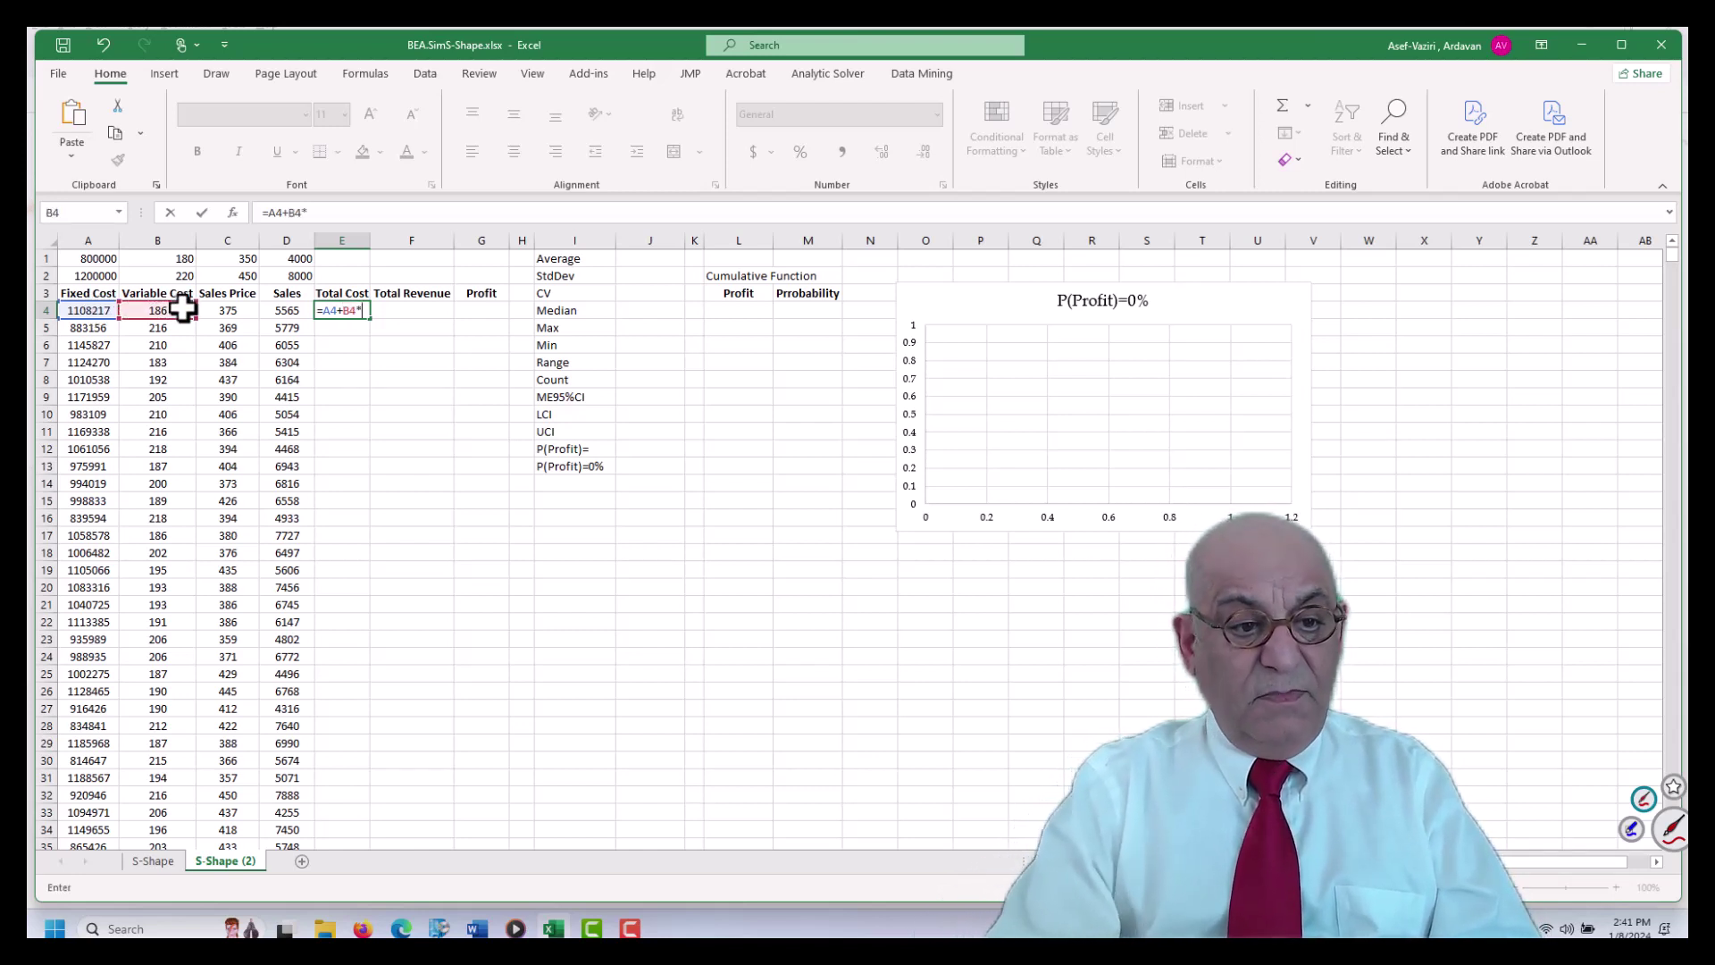
type("*")
left_click(287, 309)
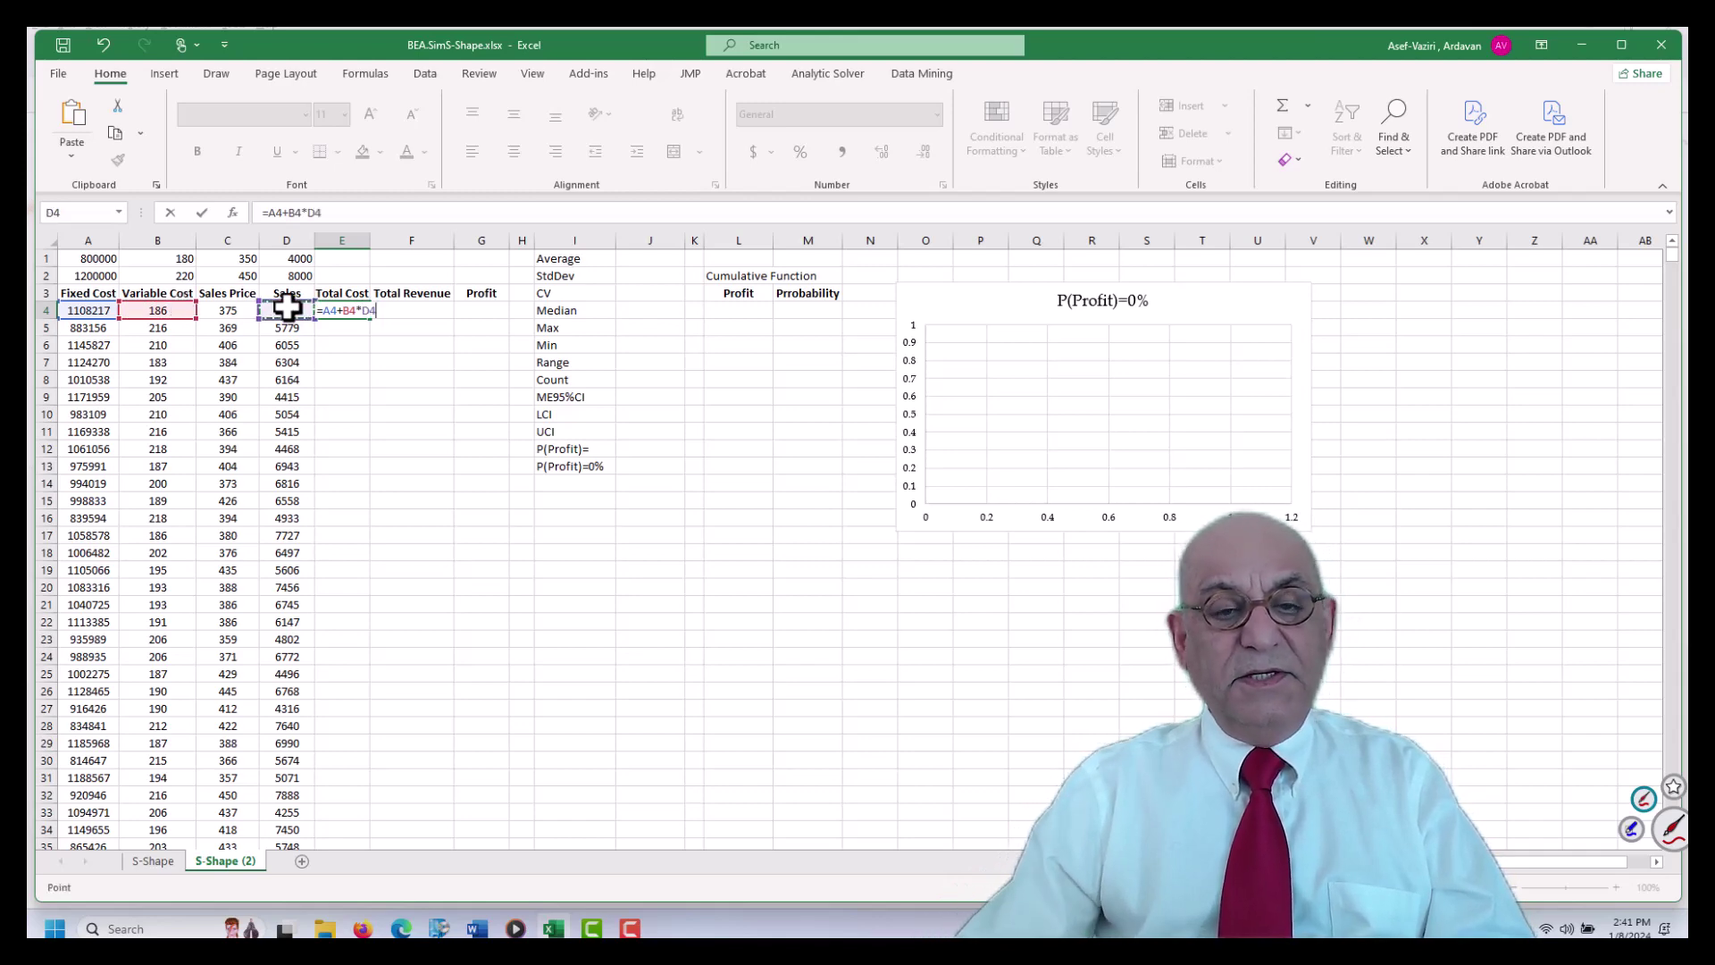
key("Return")
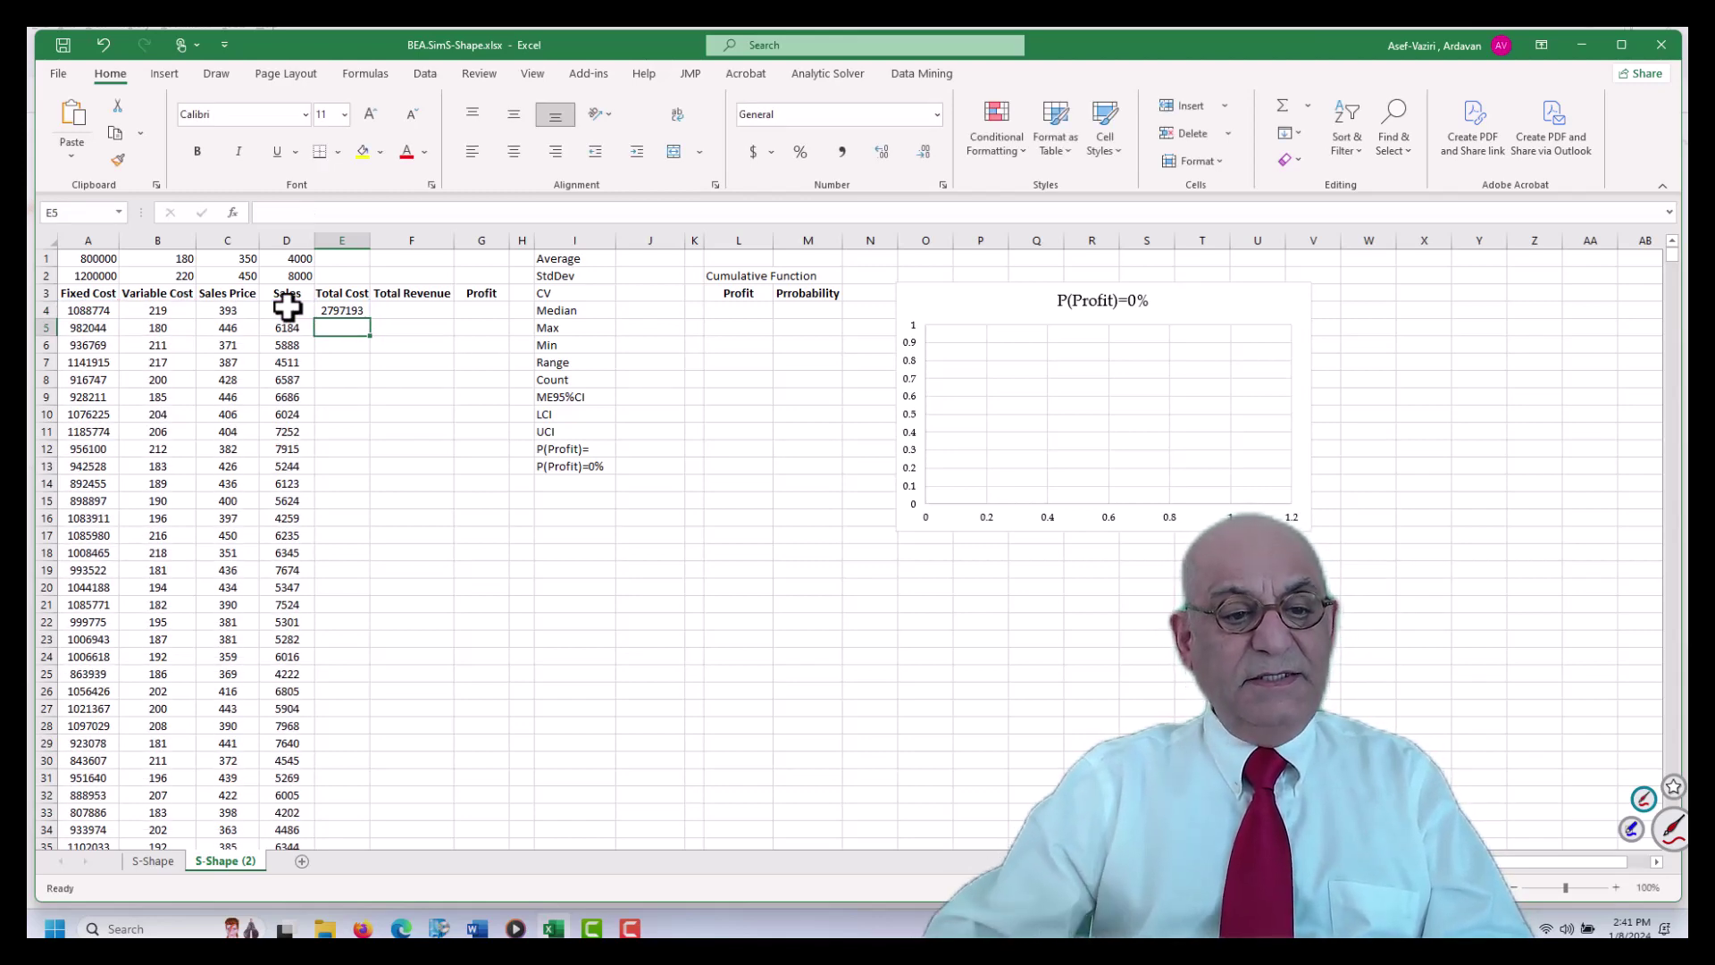
Enter the total revenue formula =C4*D4 in cell F4
left_click(419, 309)
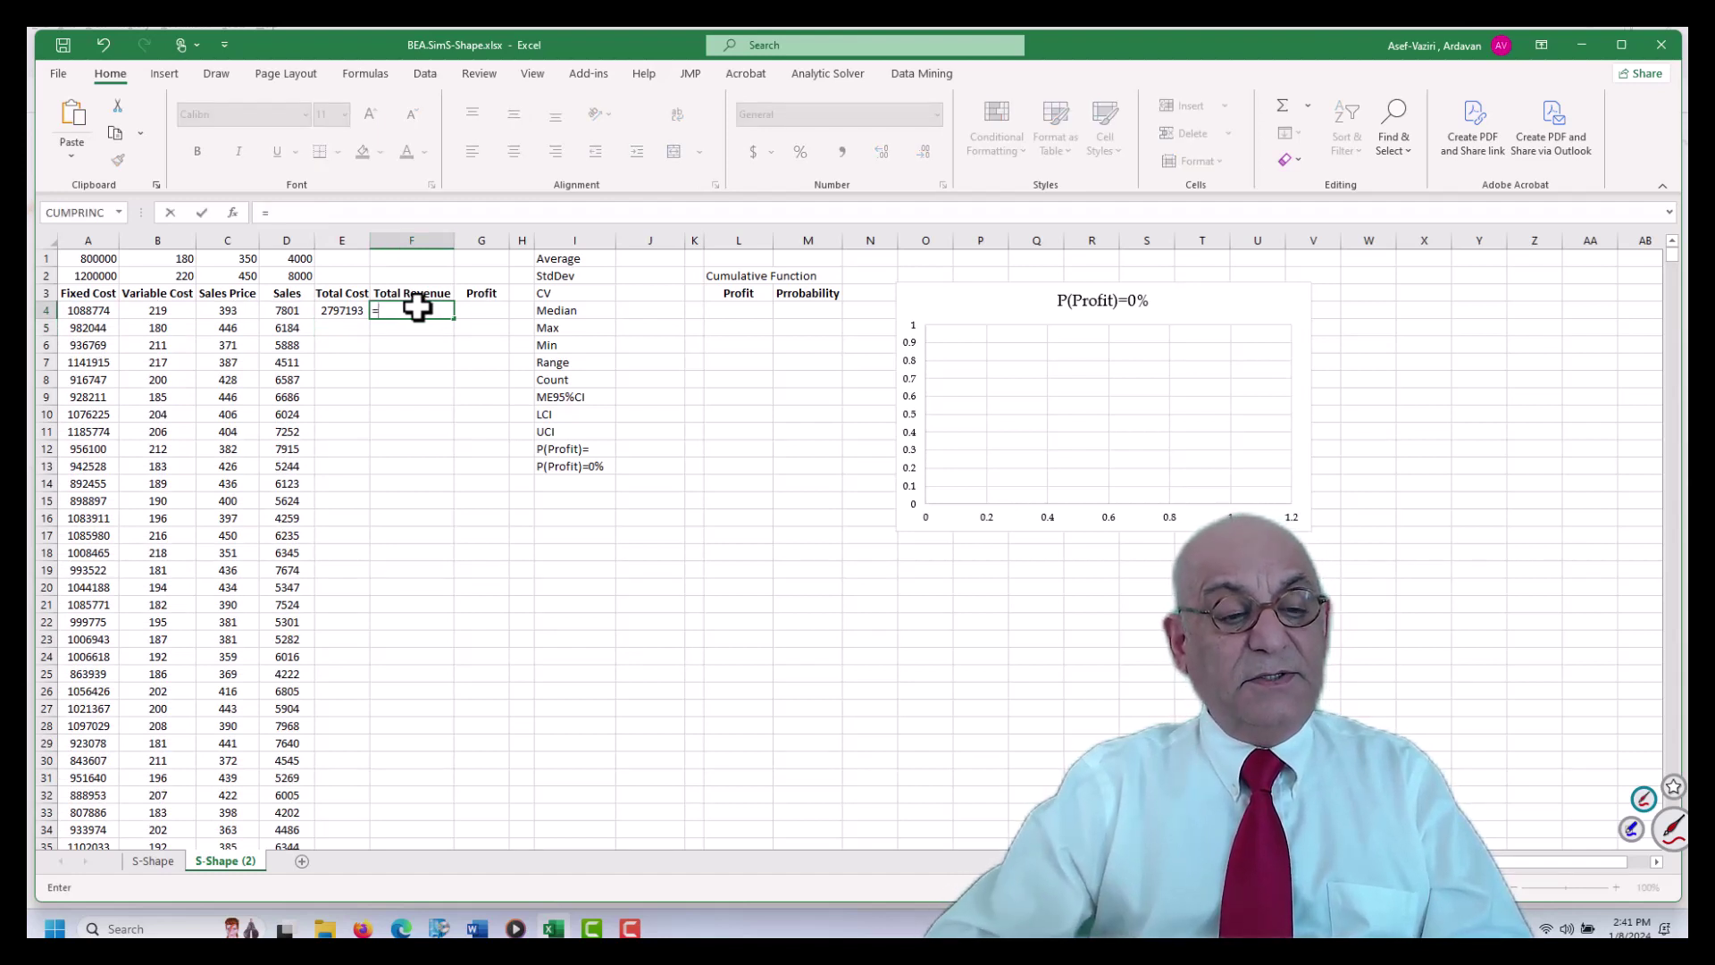
left_click(240, 305)
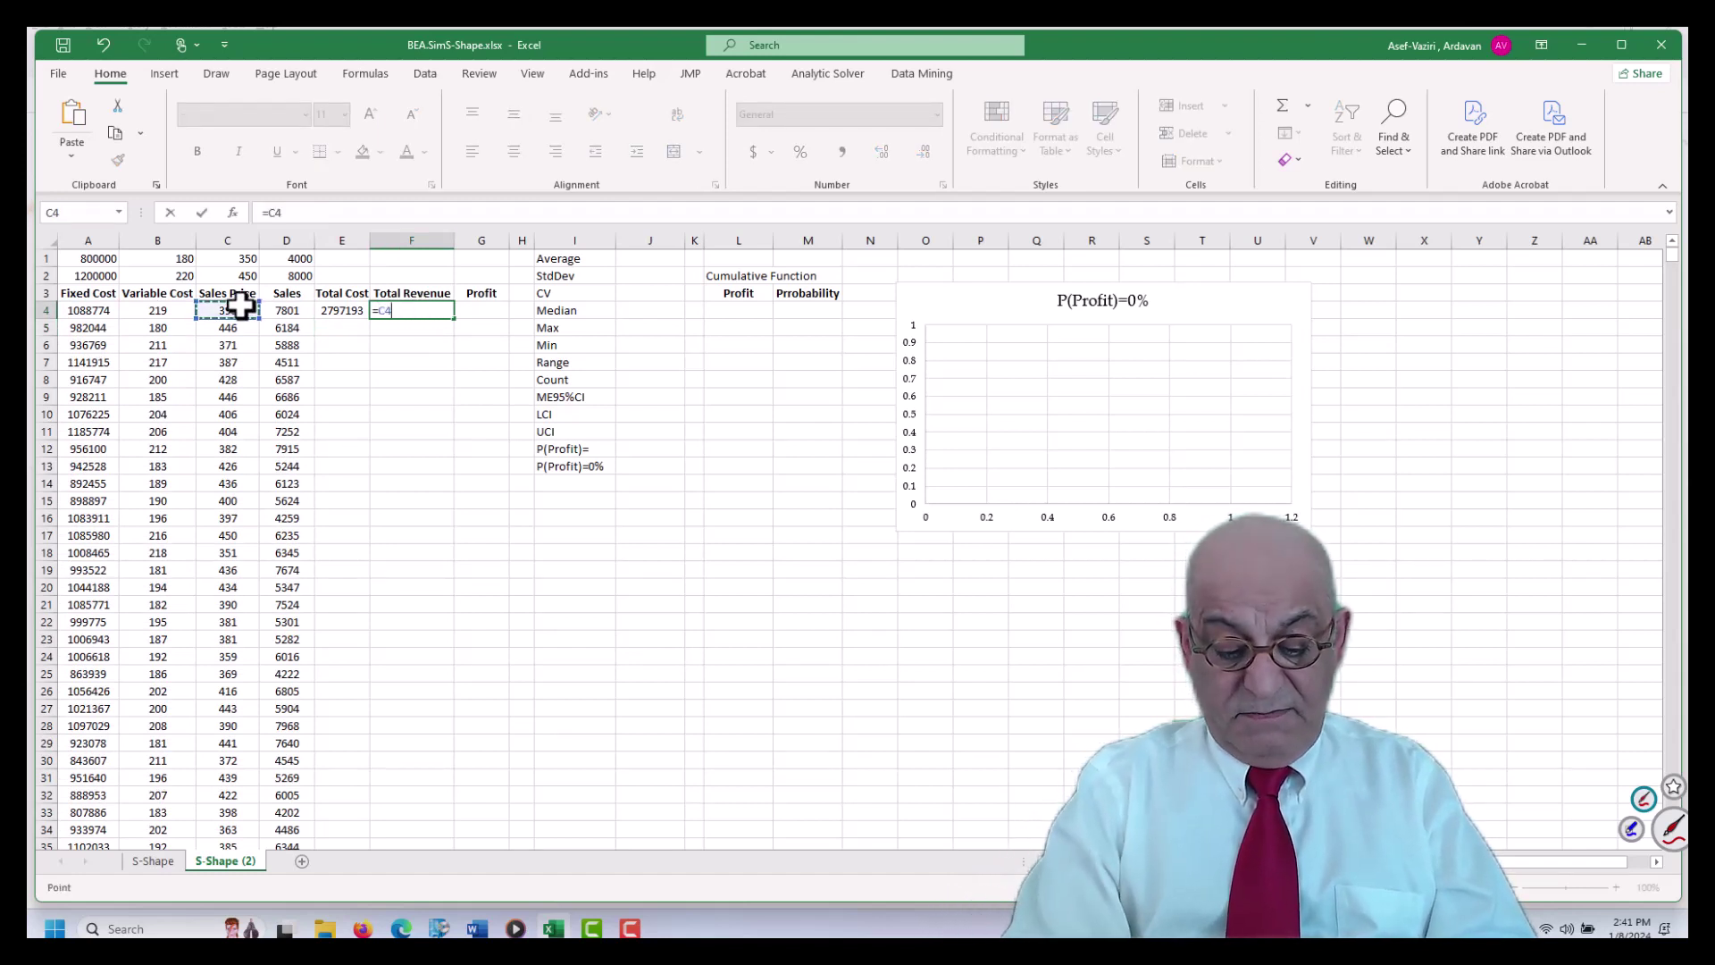
left_click(276, 307)
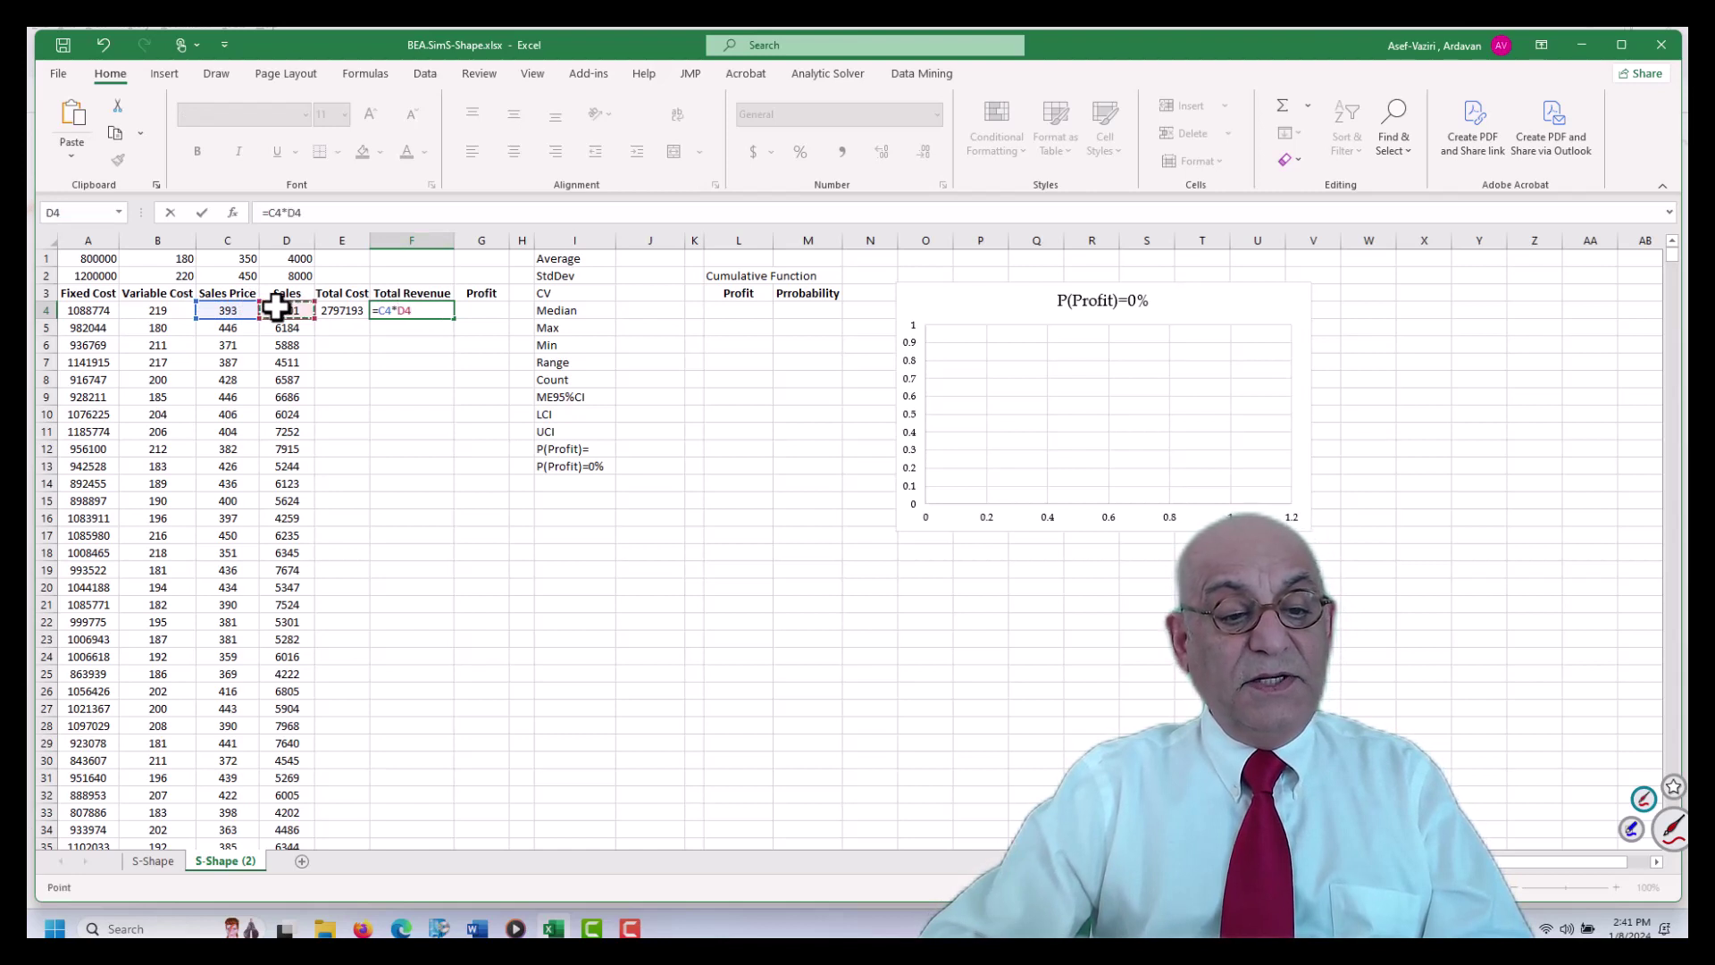
key("Return")
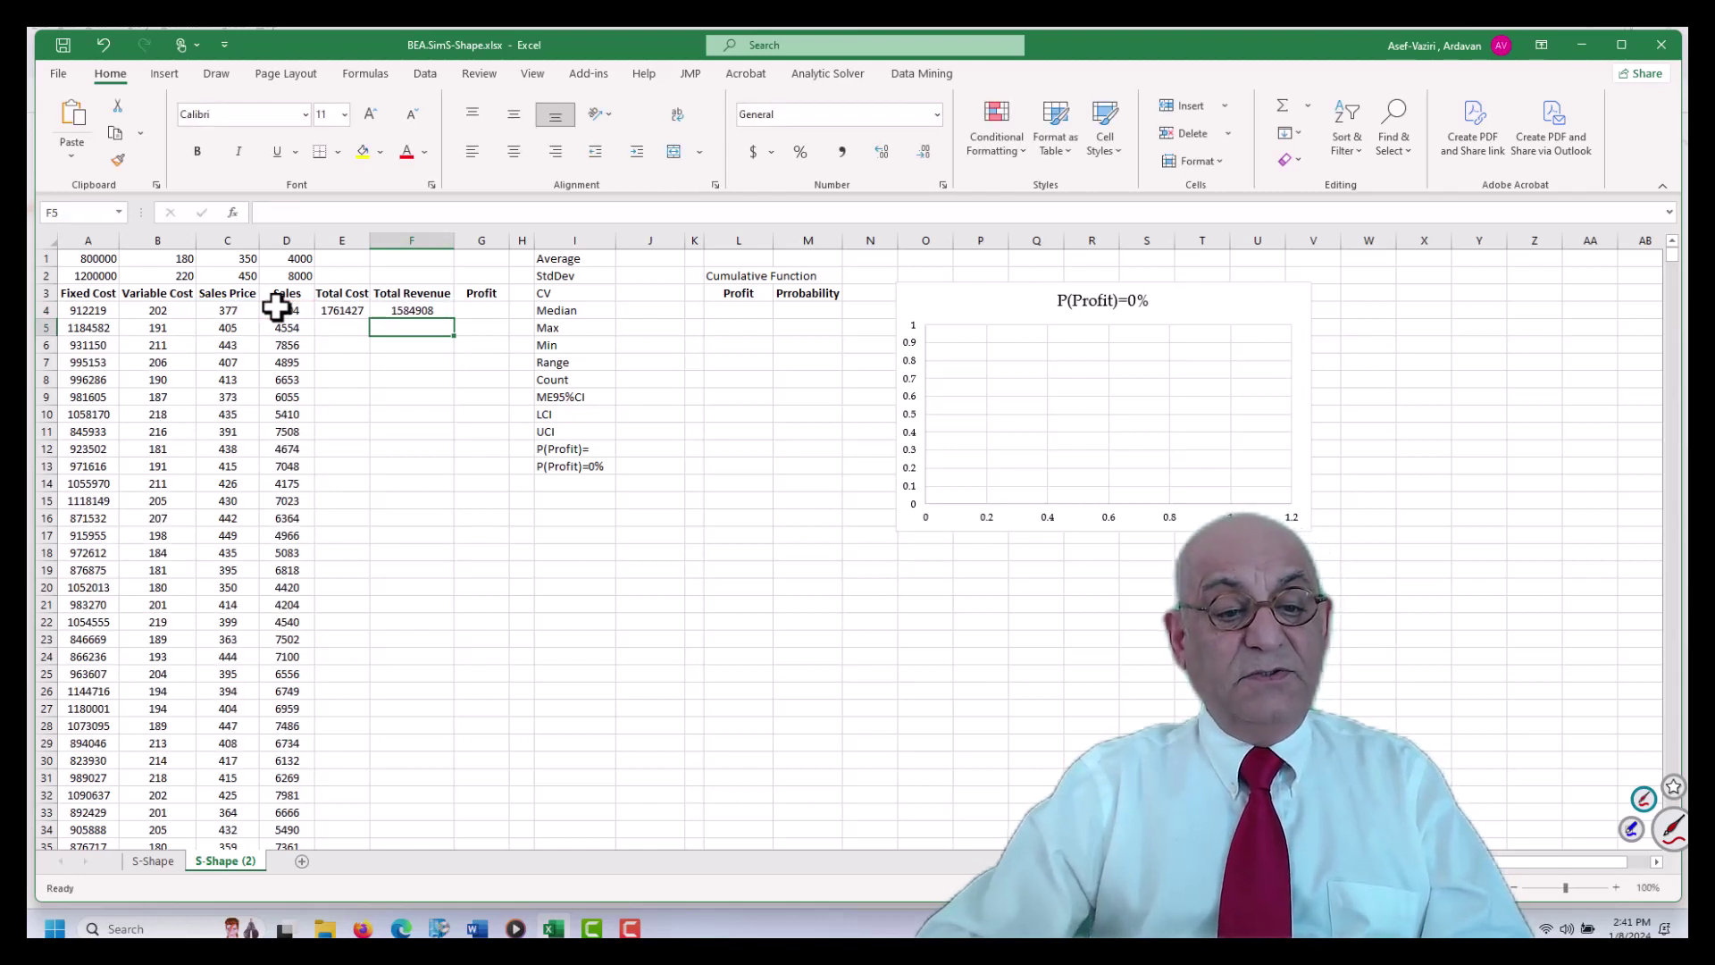
Enter the profit formula =F4-E4 in G4 and fill E4:G4 down through all the trial rows
left_click(483, 311)
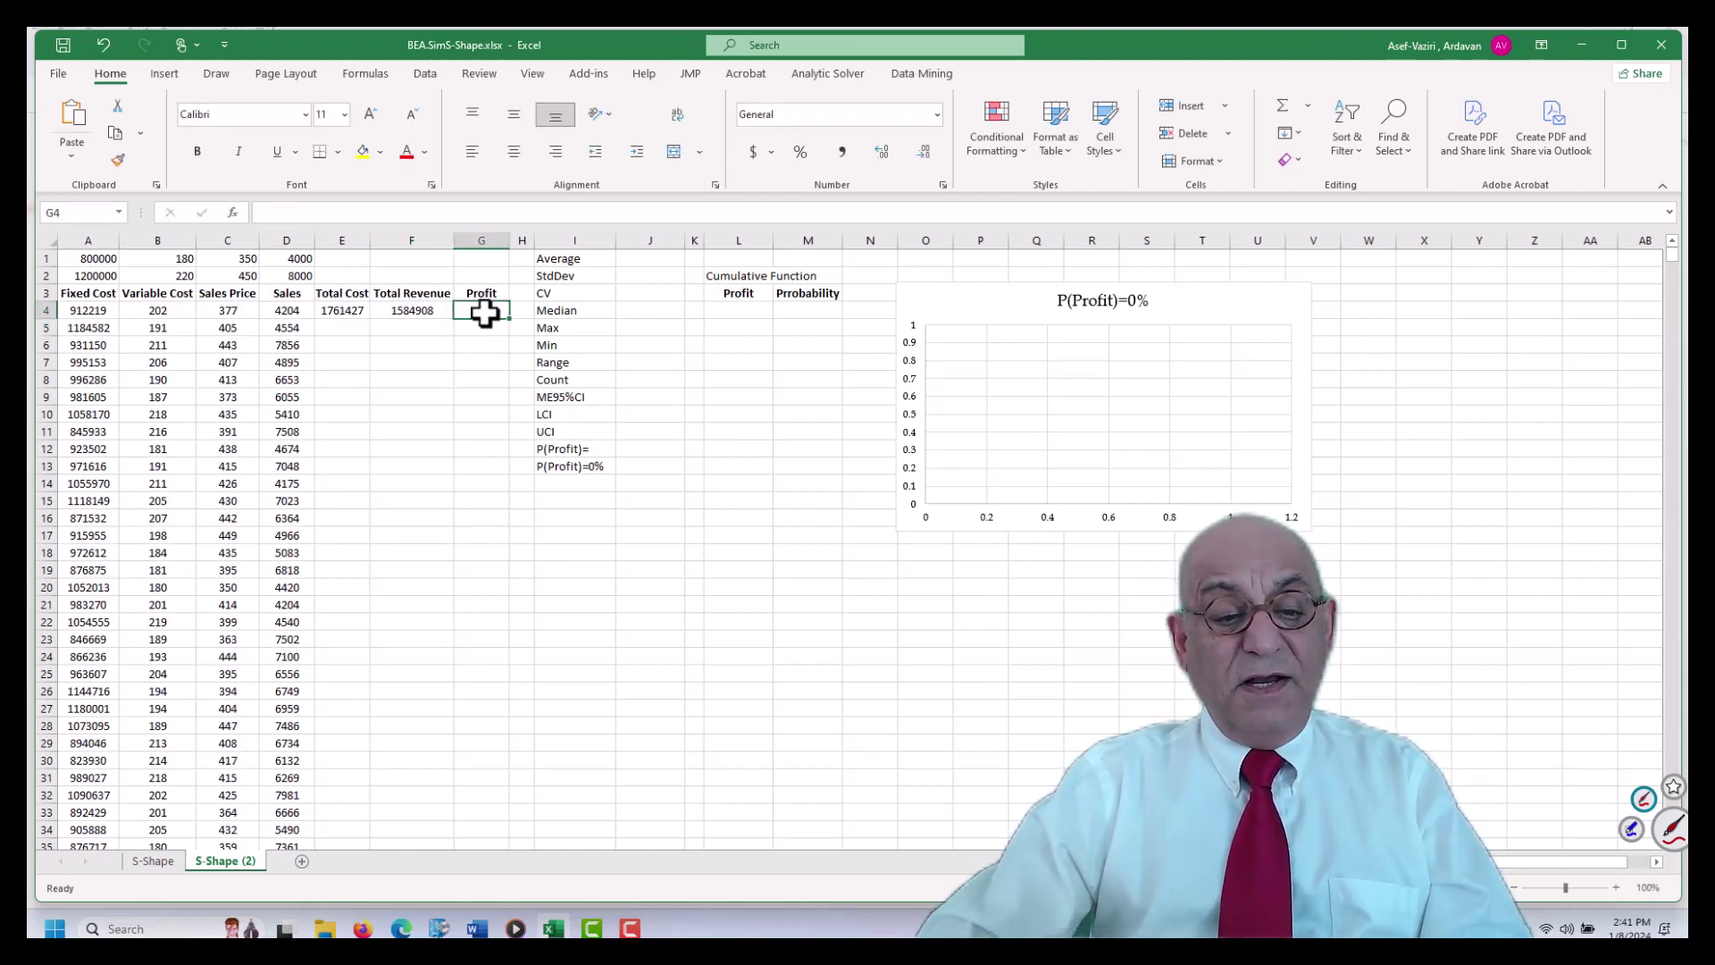
type("=")
left_click(437, 309)
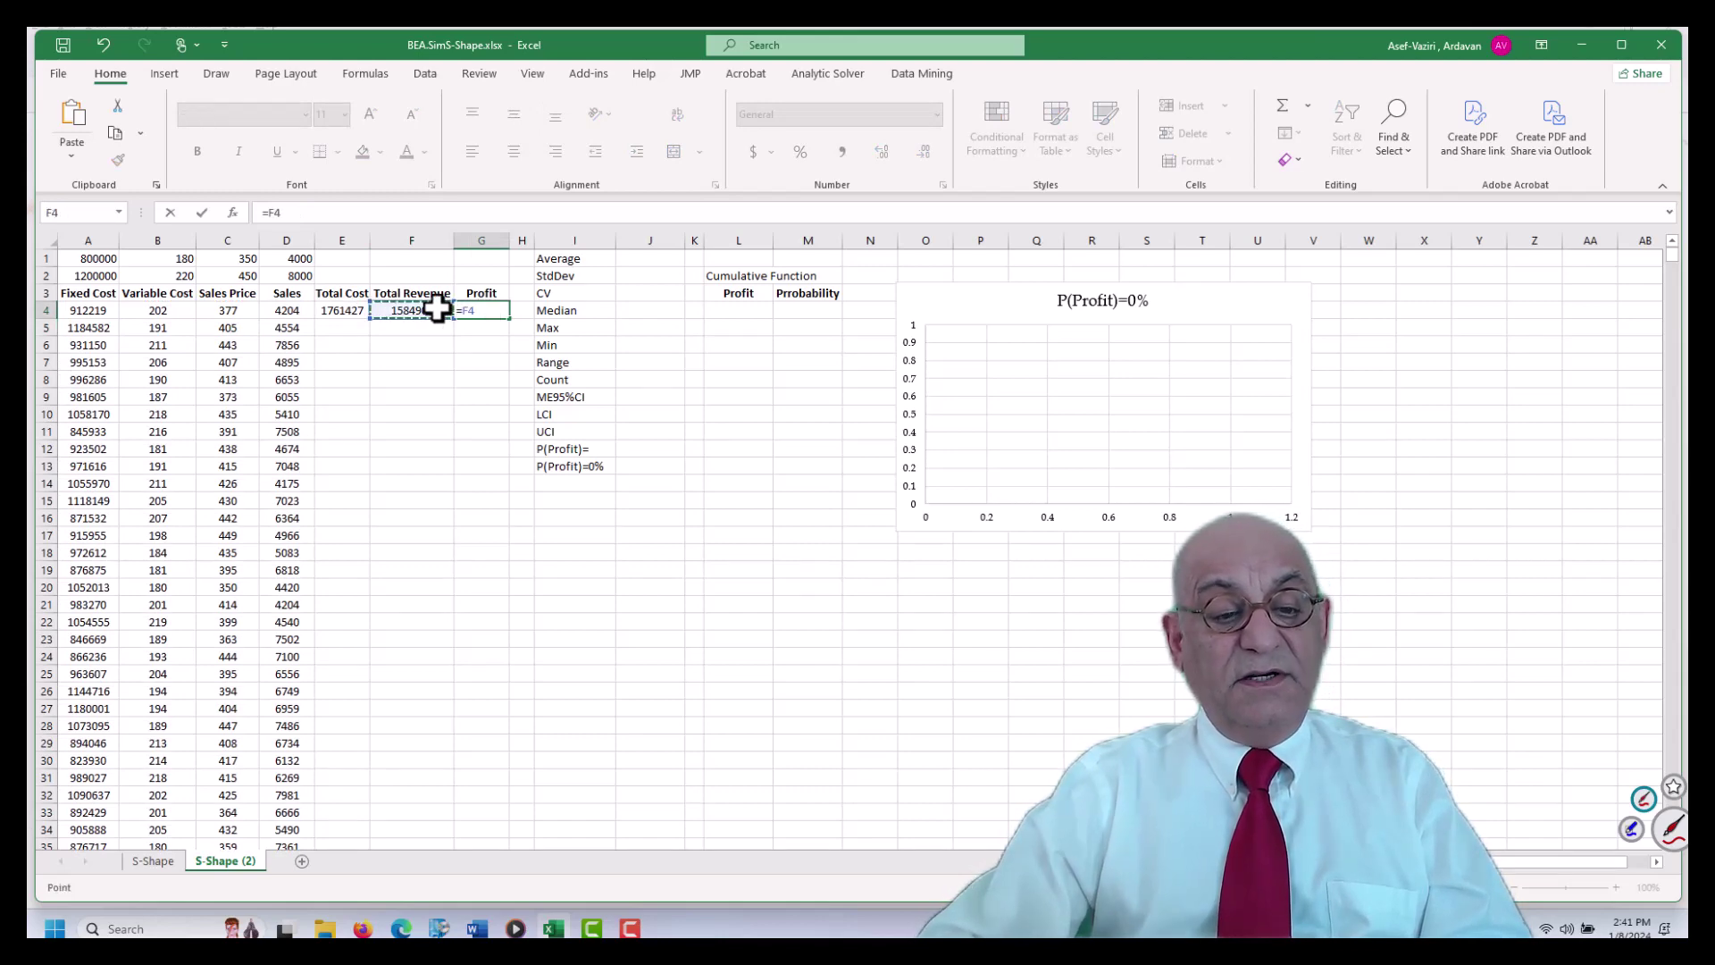
left_click(337, 313)
key("Return")
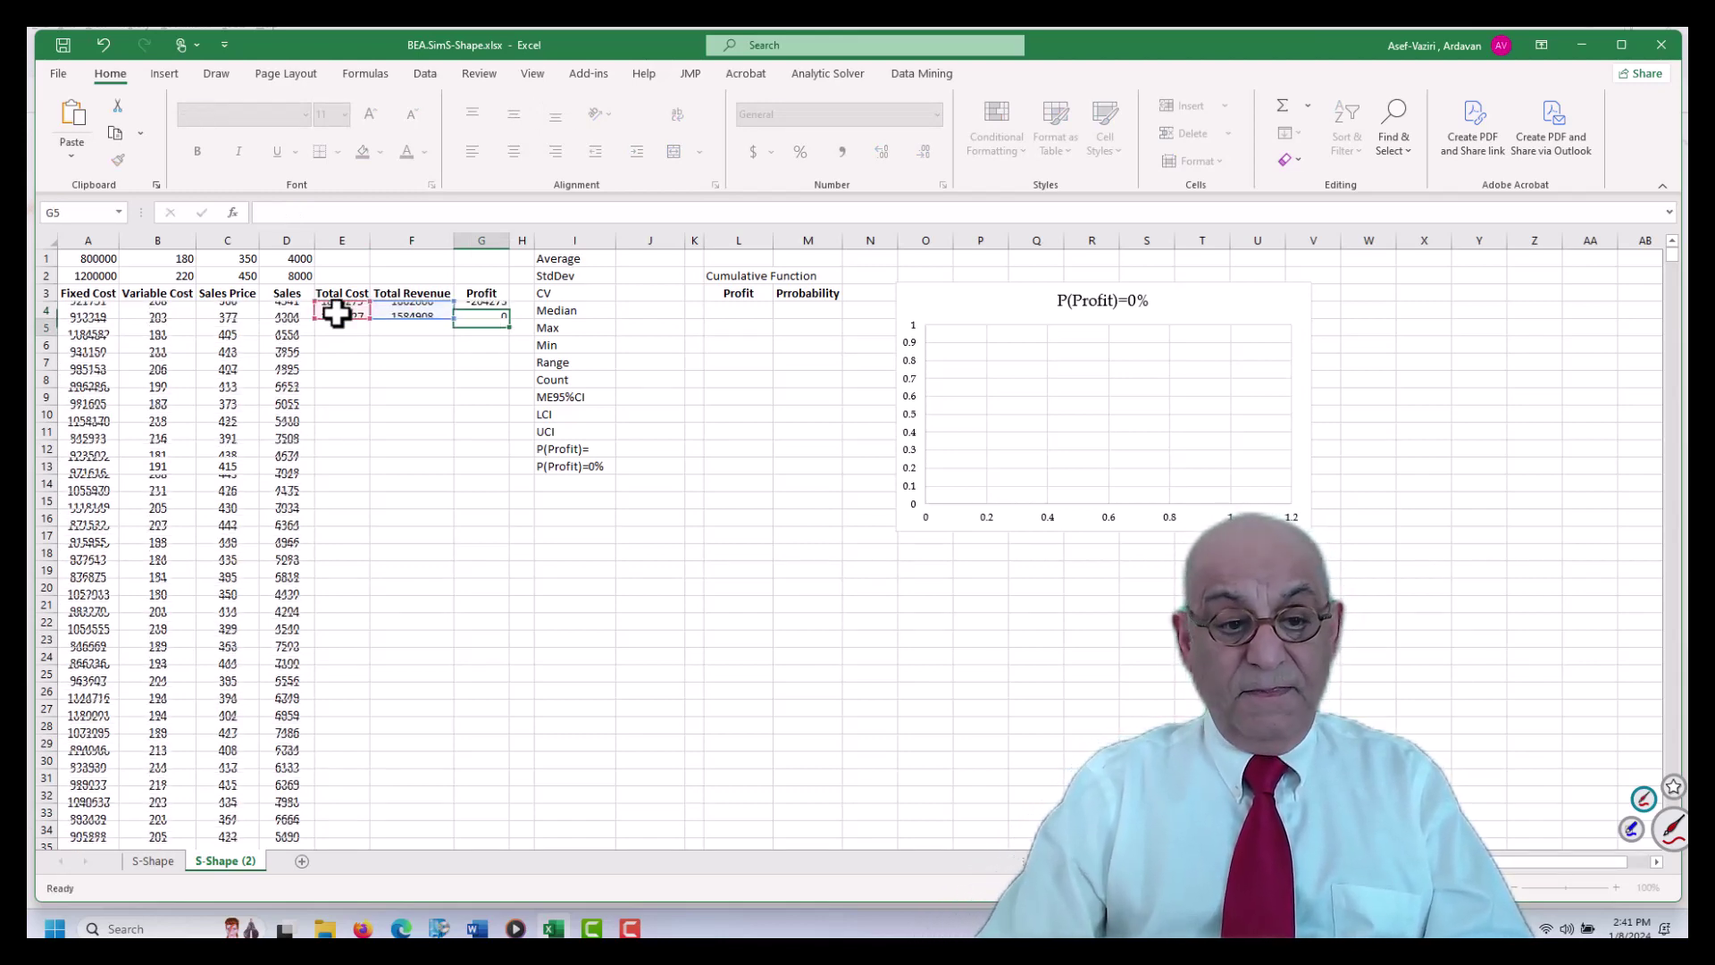
left_click_drag(352, 310, 509, 313)
double_click(509, 319)
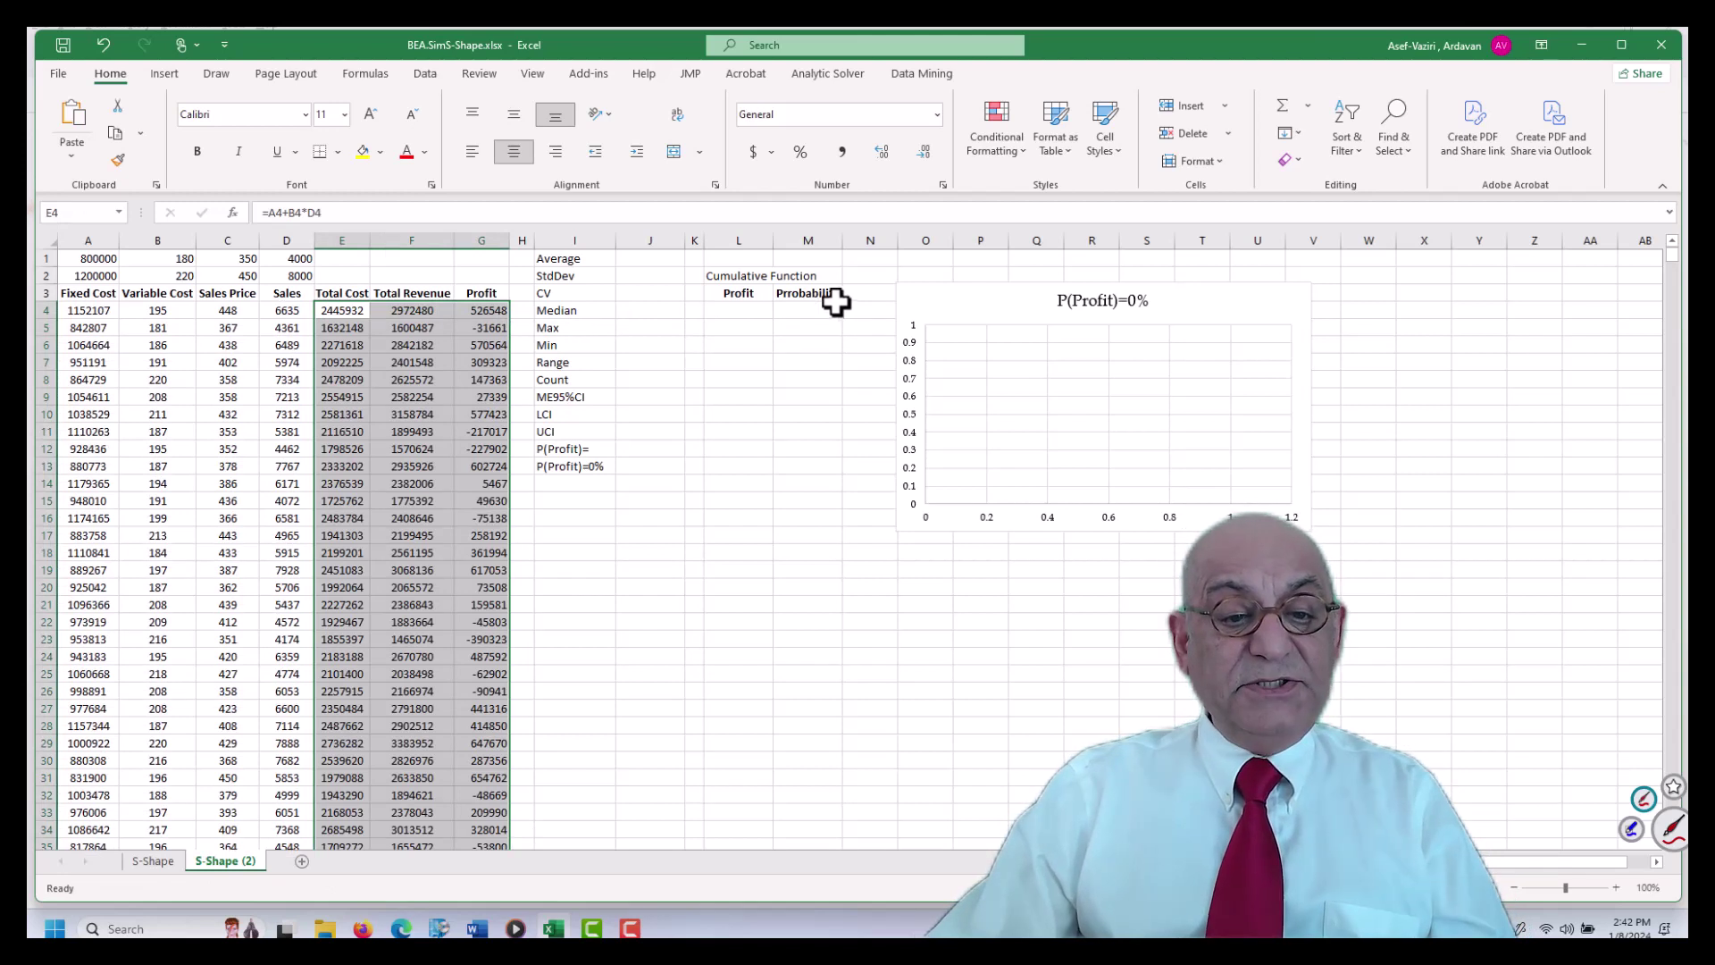
Calculate the average profit in J1 with =AVERAGE($G$4:$G$1003), using absolute references
left_click(659, 263)
type("-")
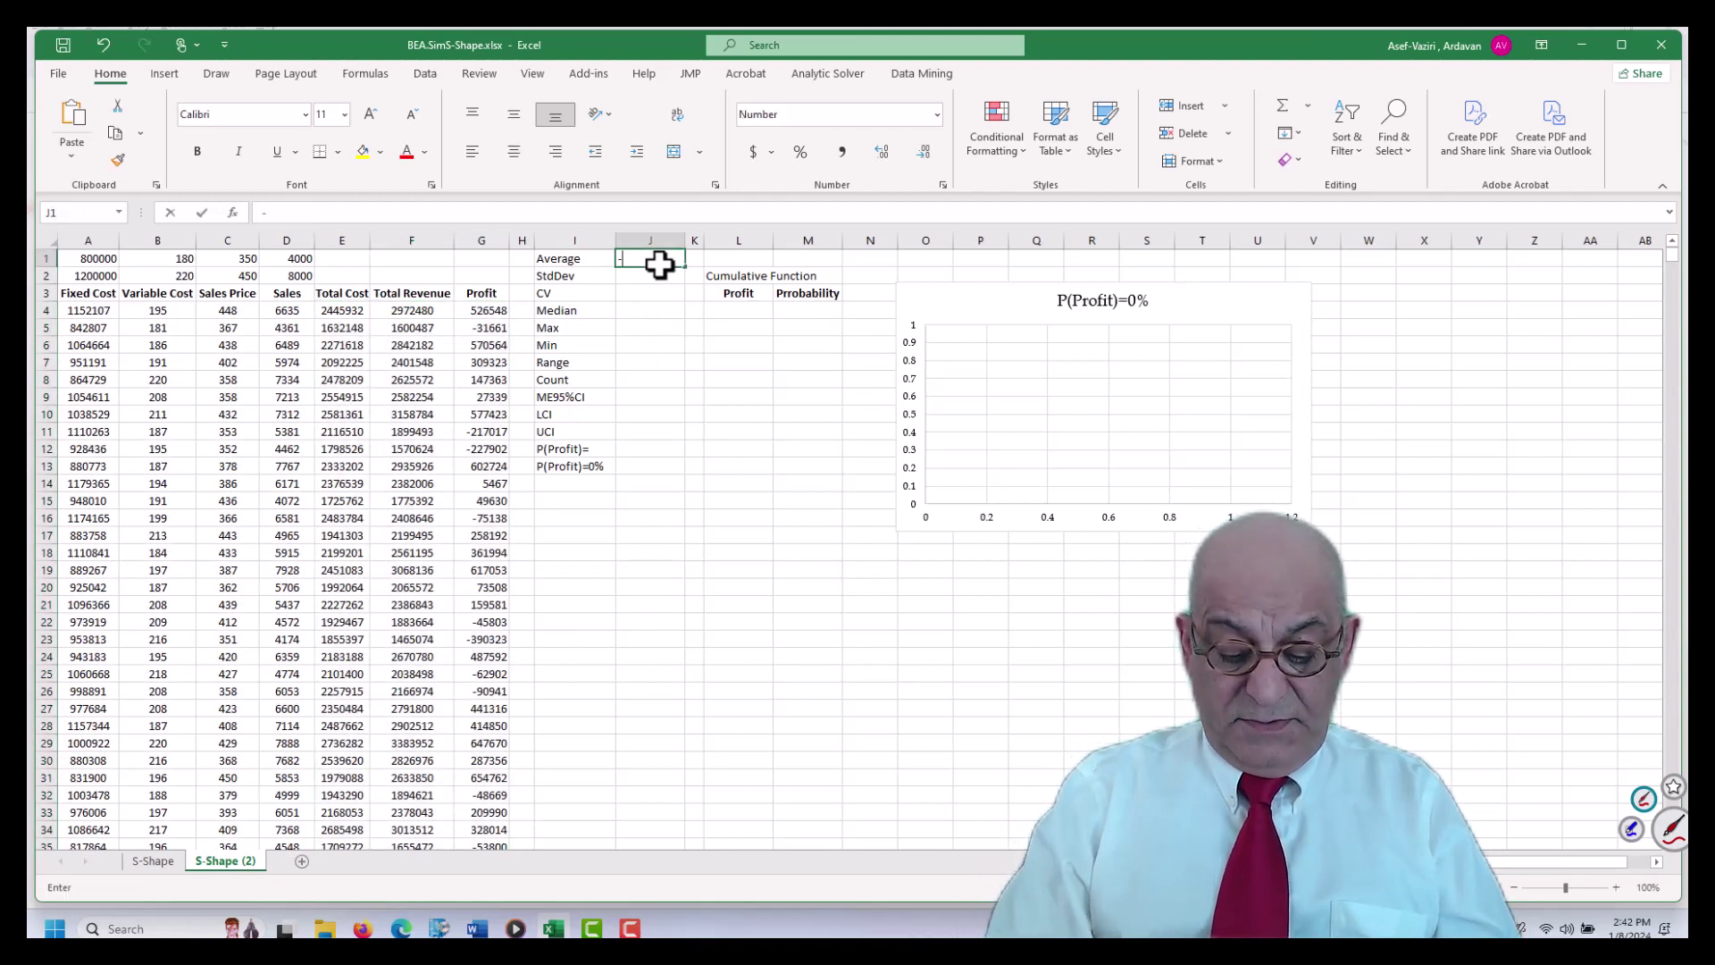
key("BackSpace")
type("=av")
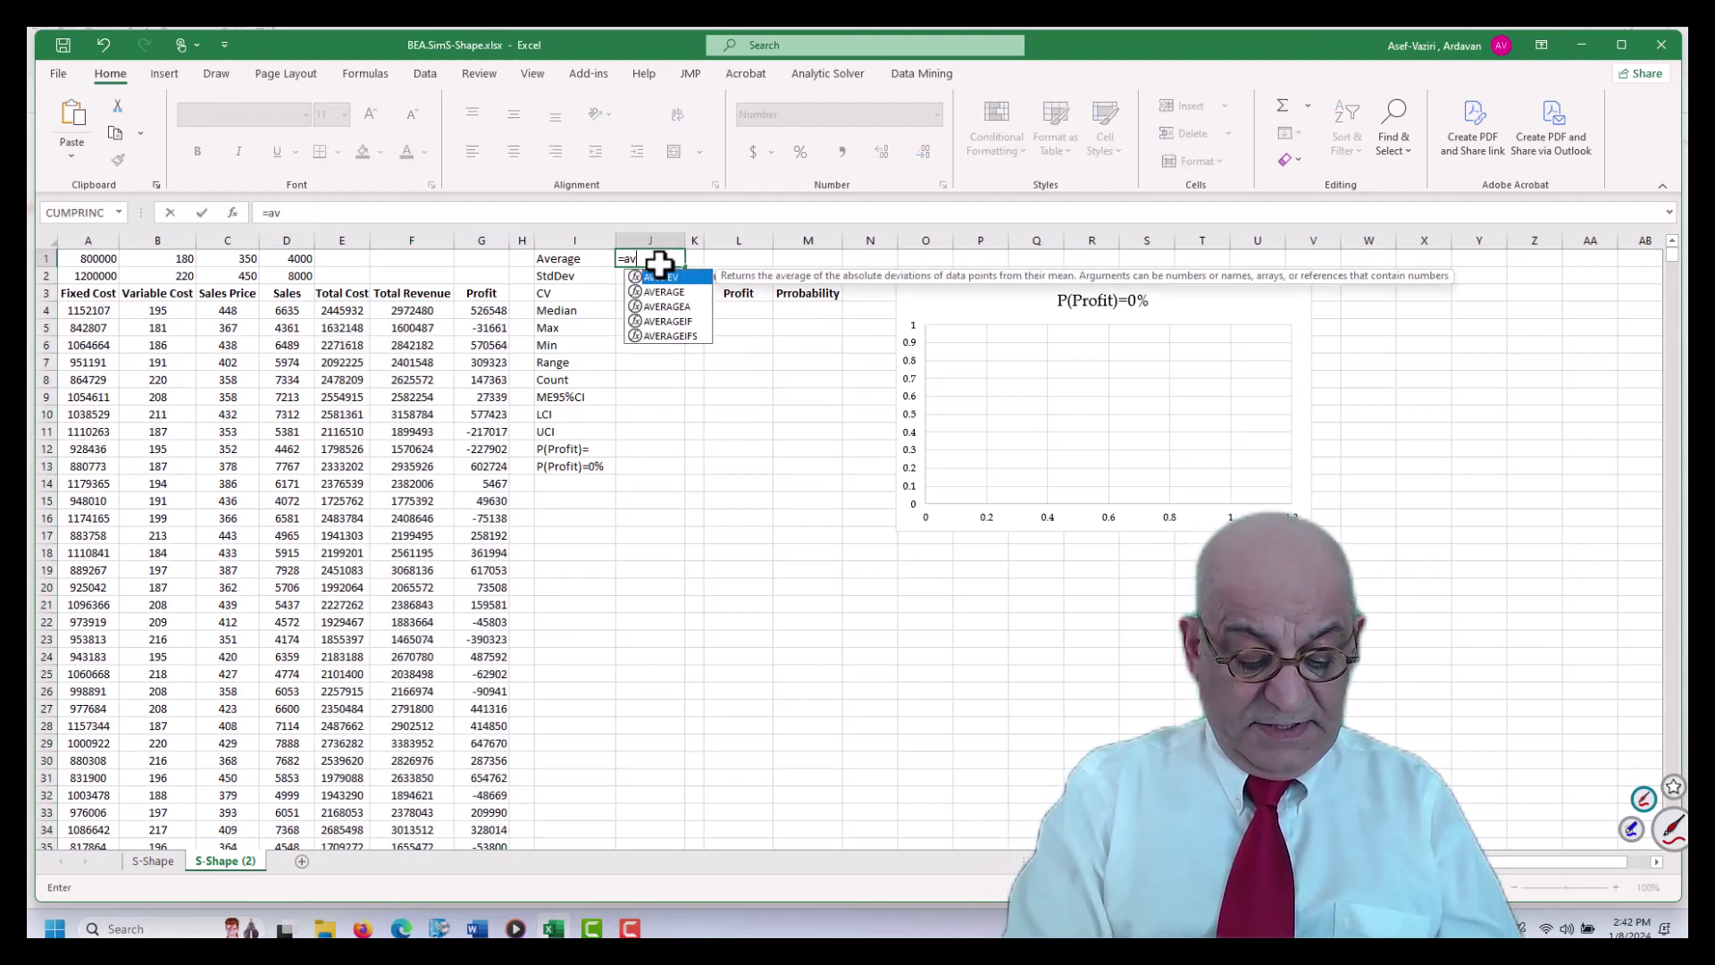
type("earage")
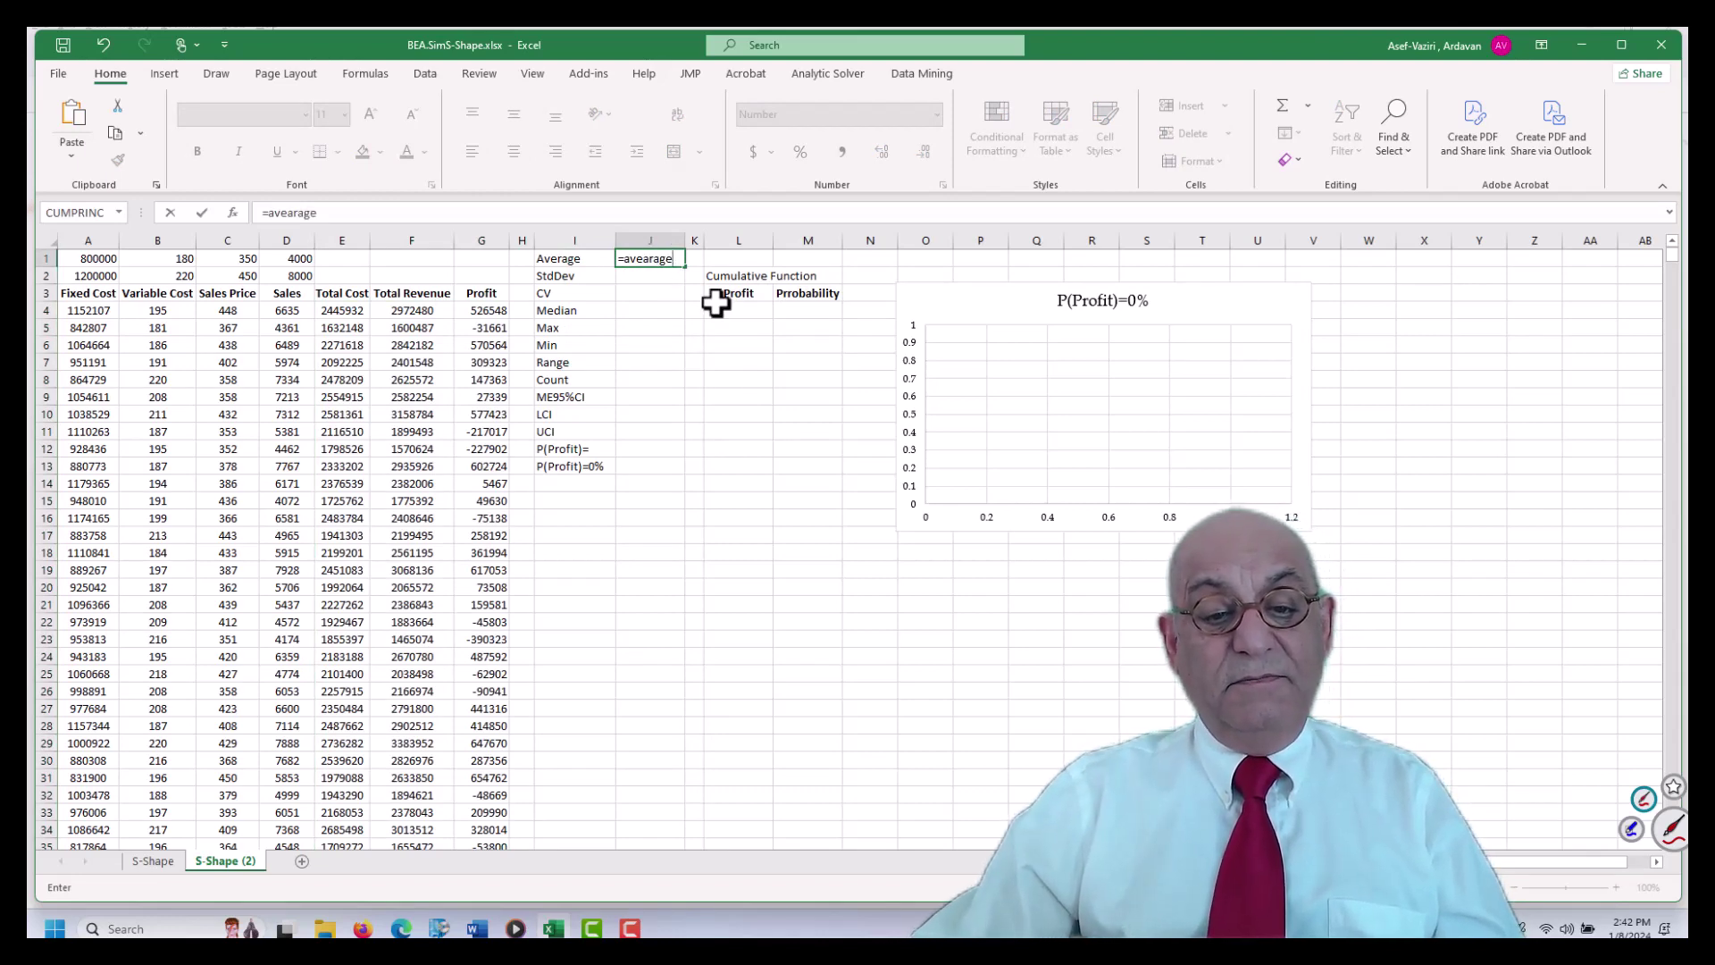
key("BackSpace")
key("BackSpace")
key("BackSpace")
key("BackSpace")
key("BackSpace")
type("ra")
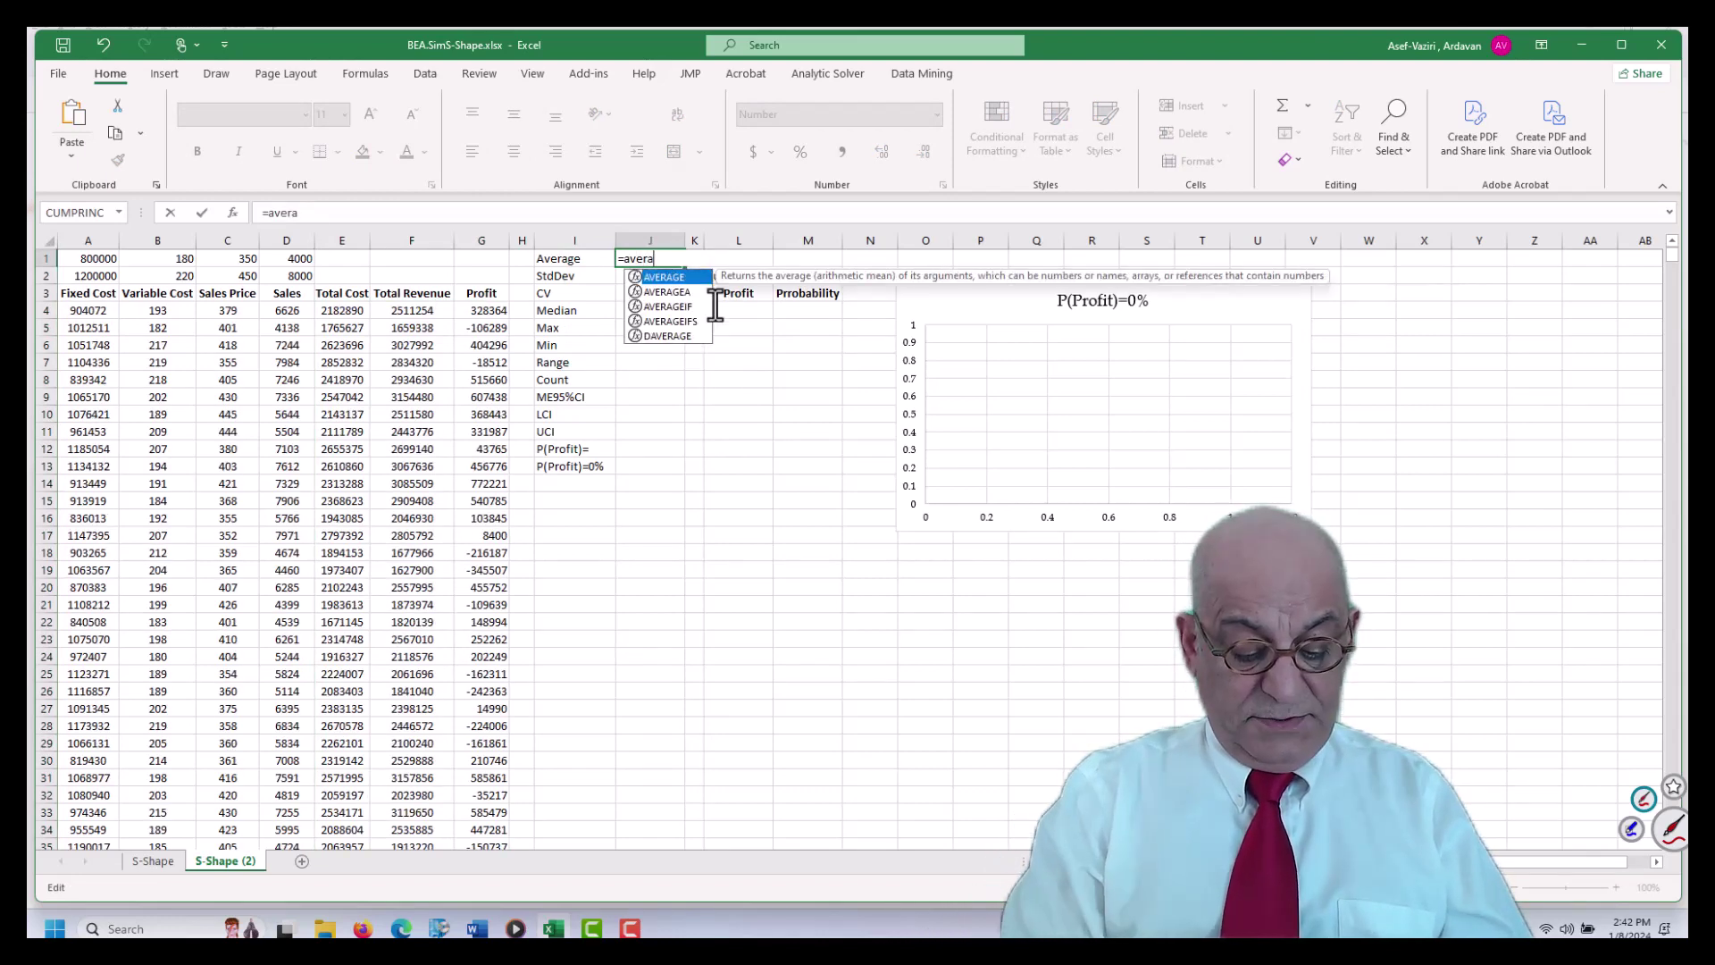
type("ge(")
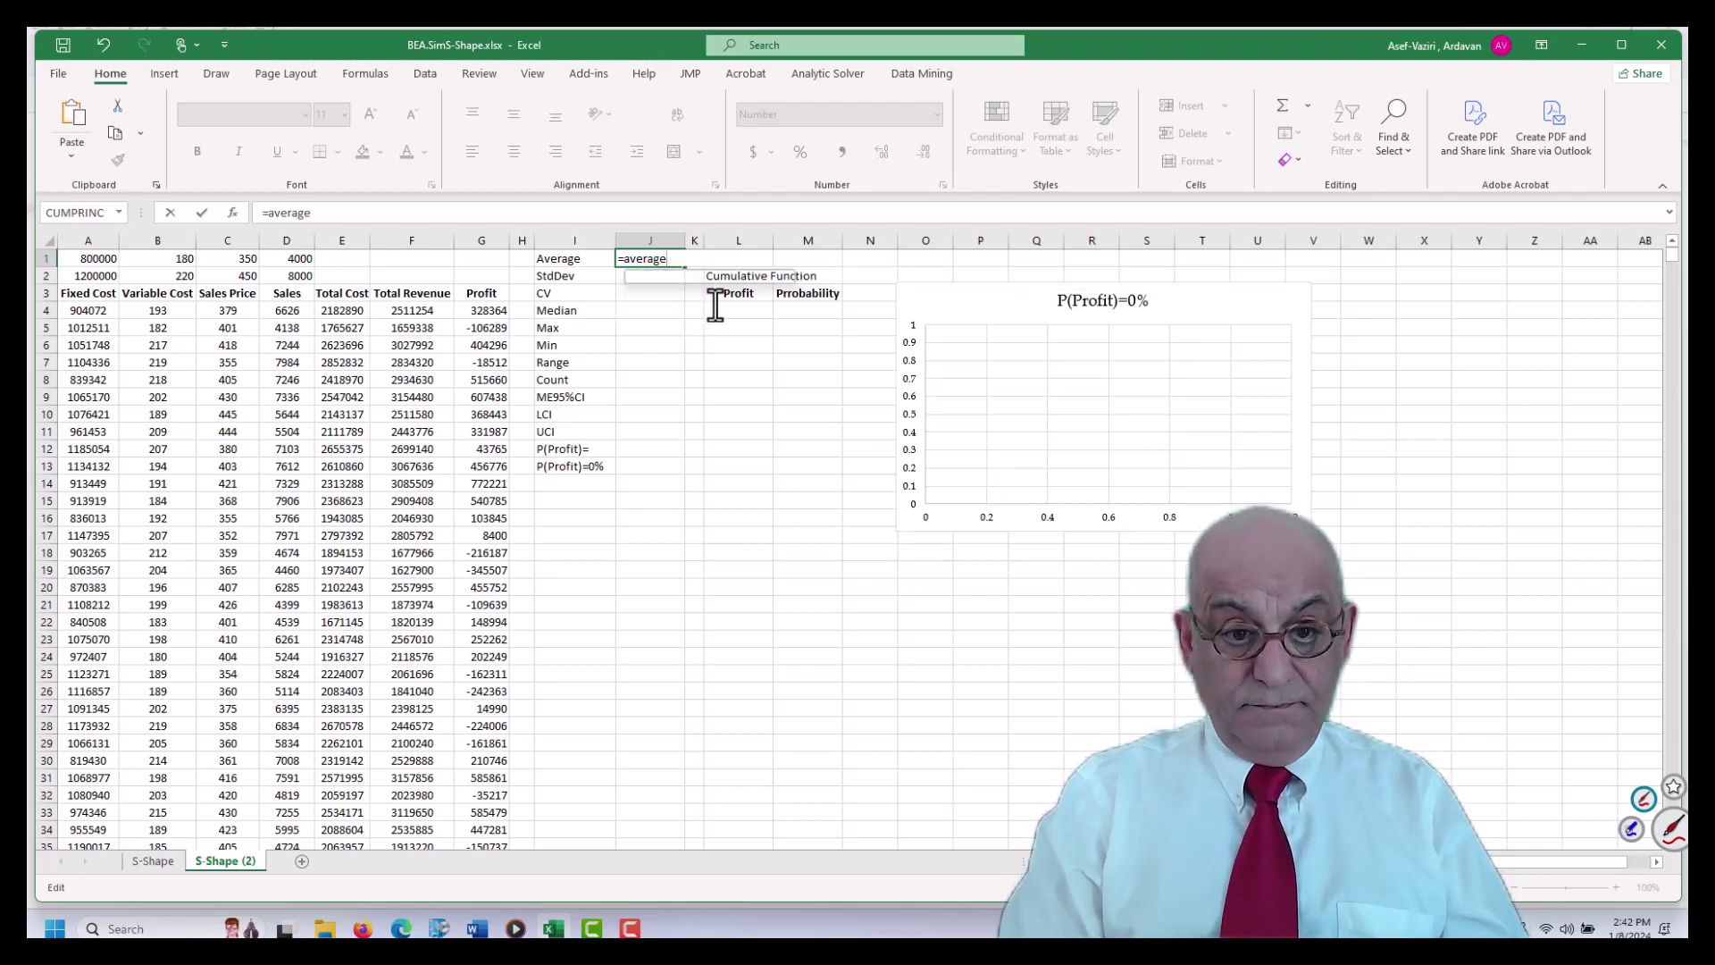
left_click(492, 311)
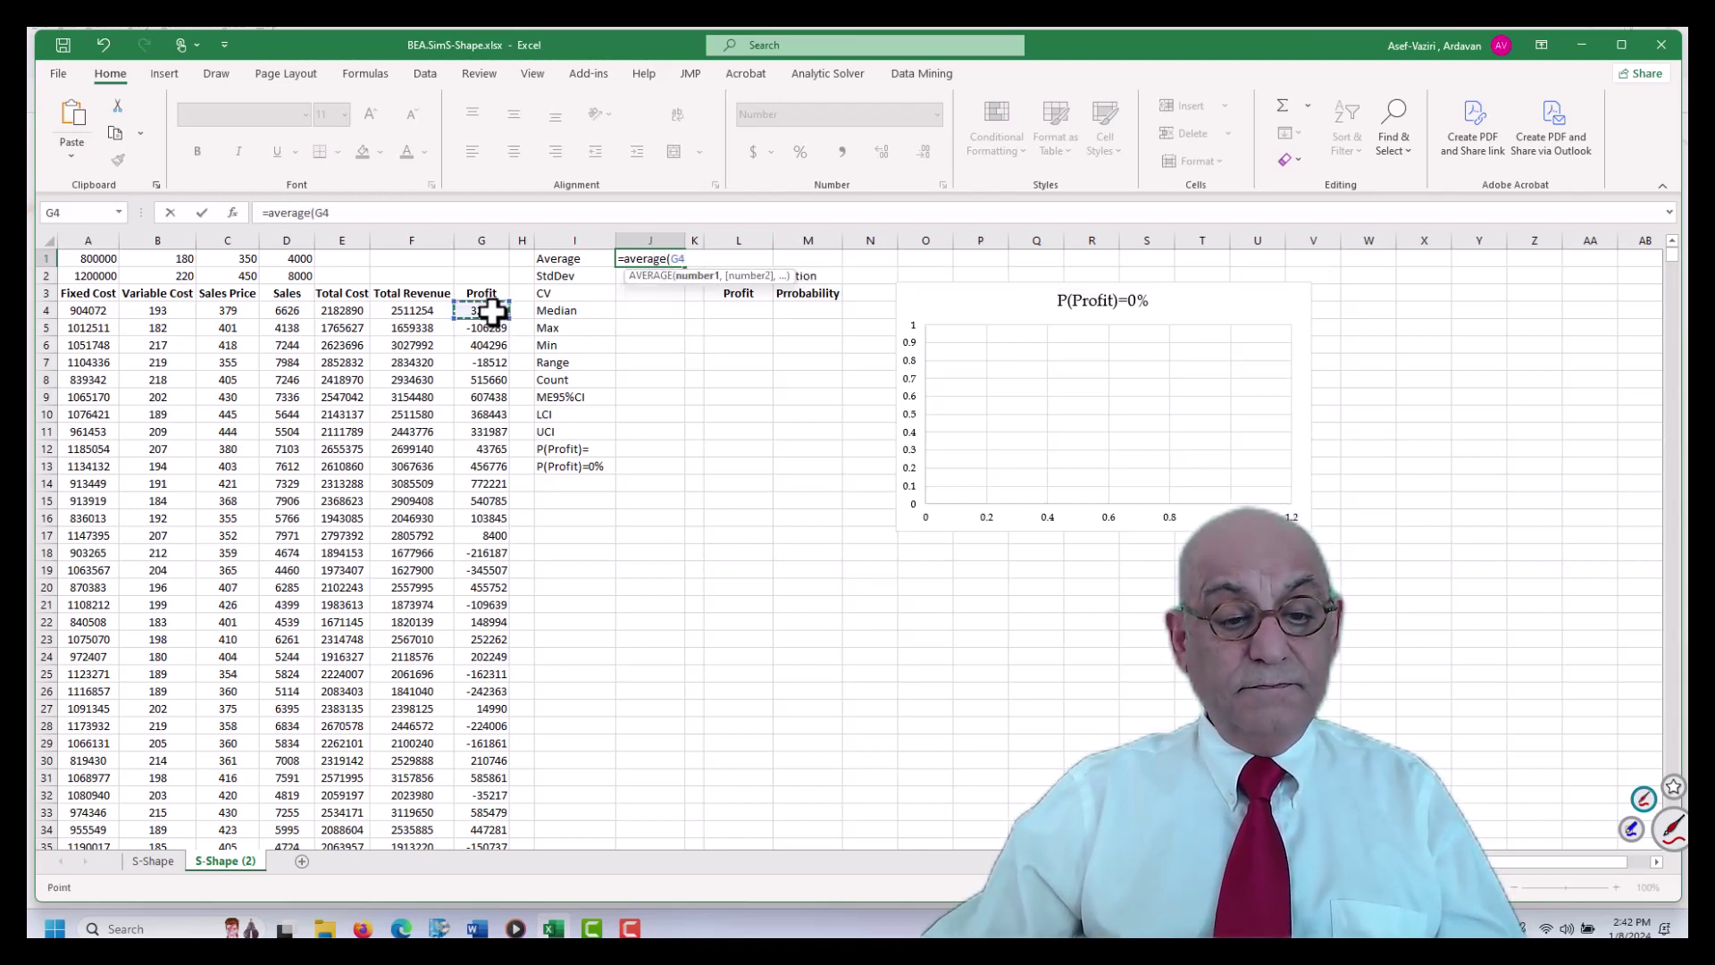
key("ctrl+shift+Down")
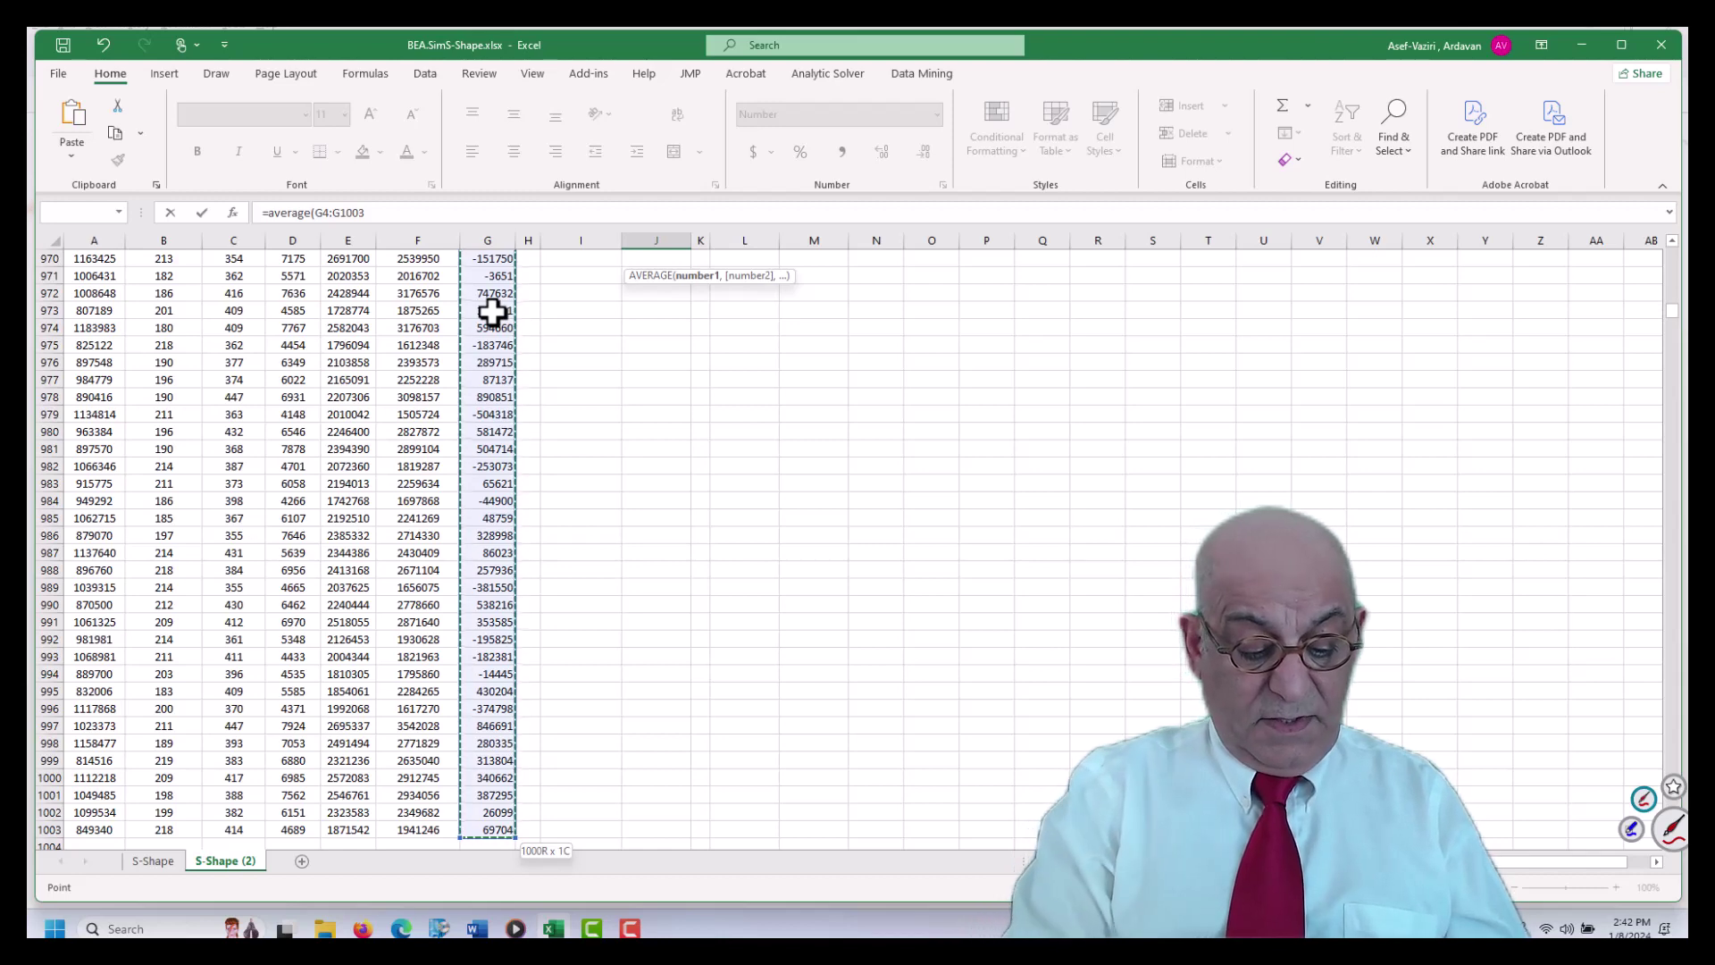
key("F4")
type(")")
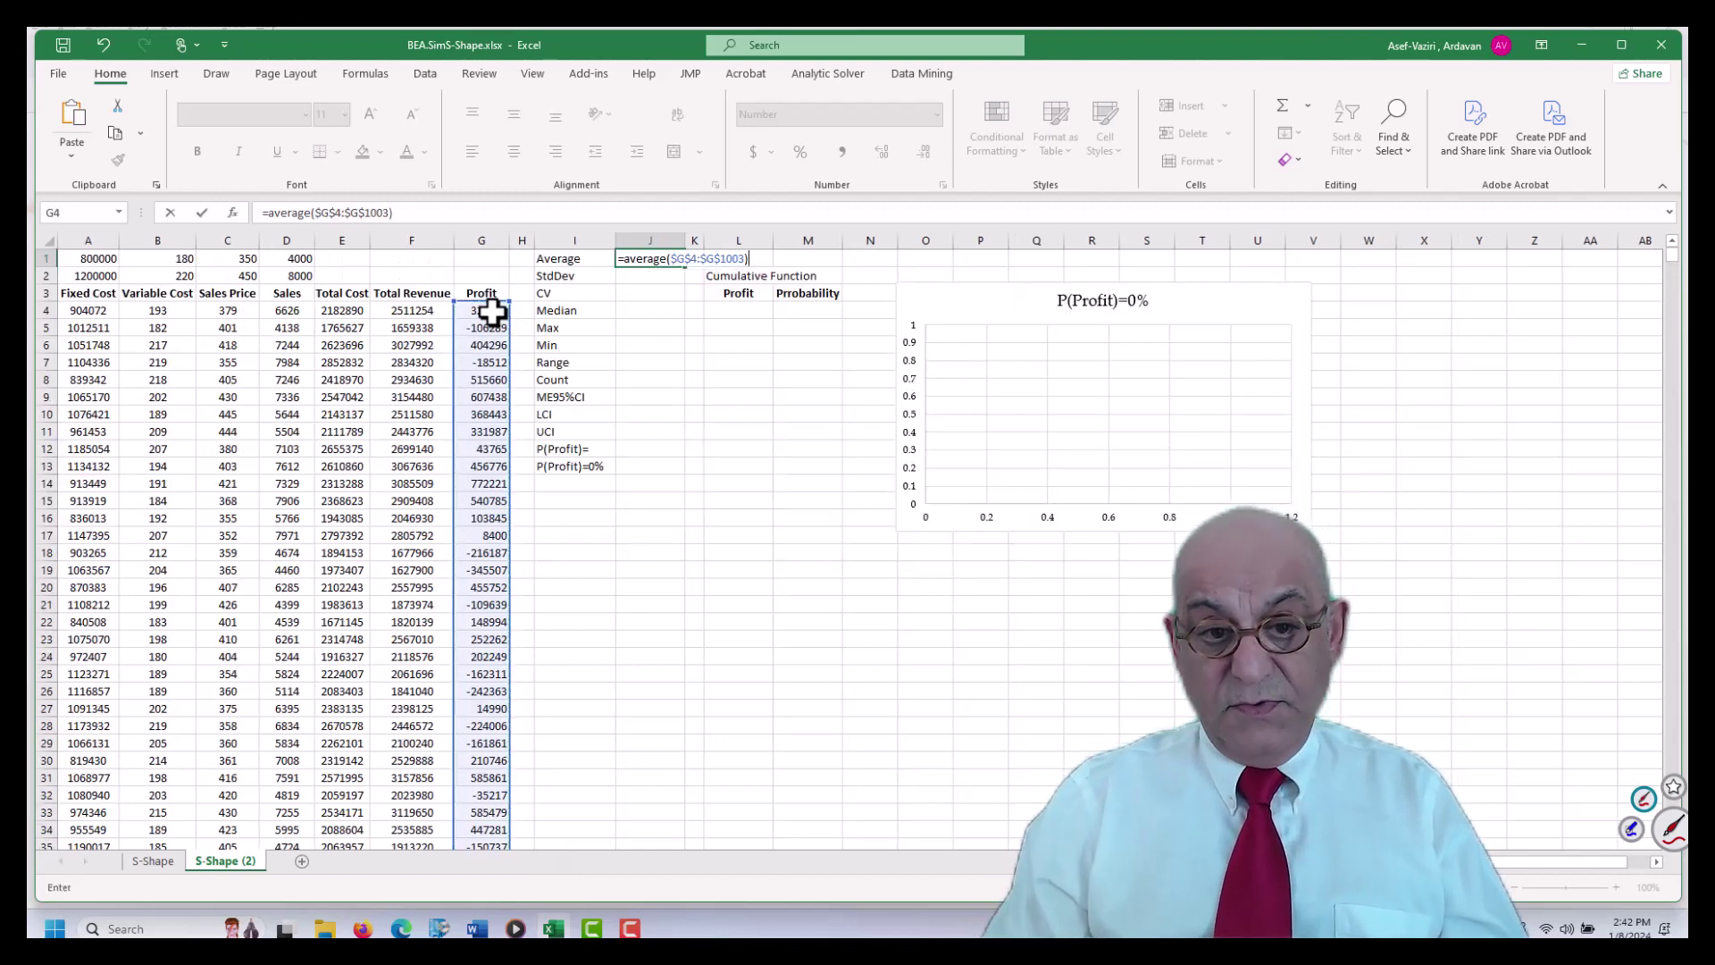
key("Return")
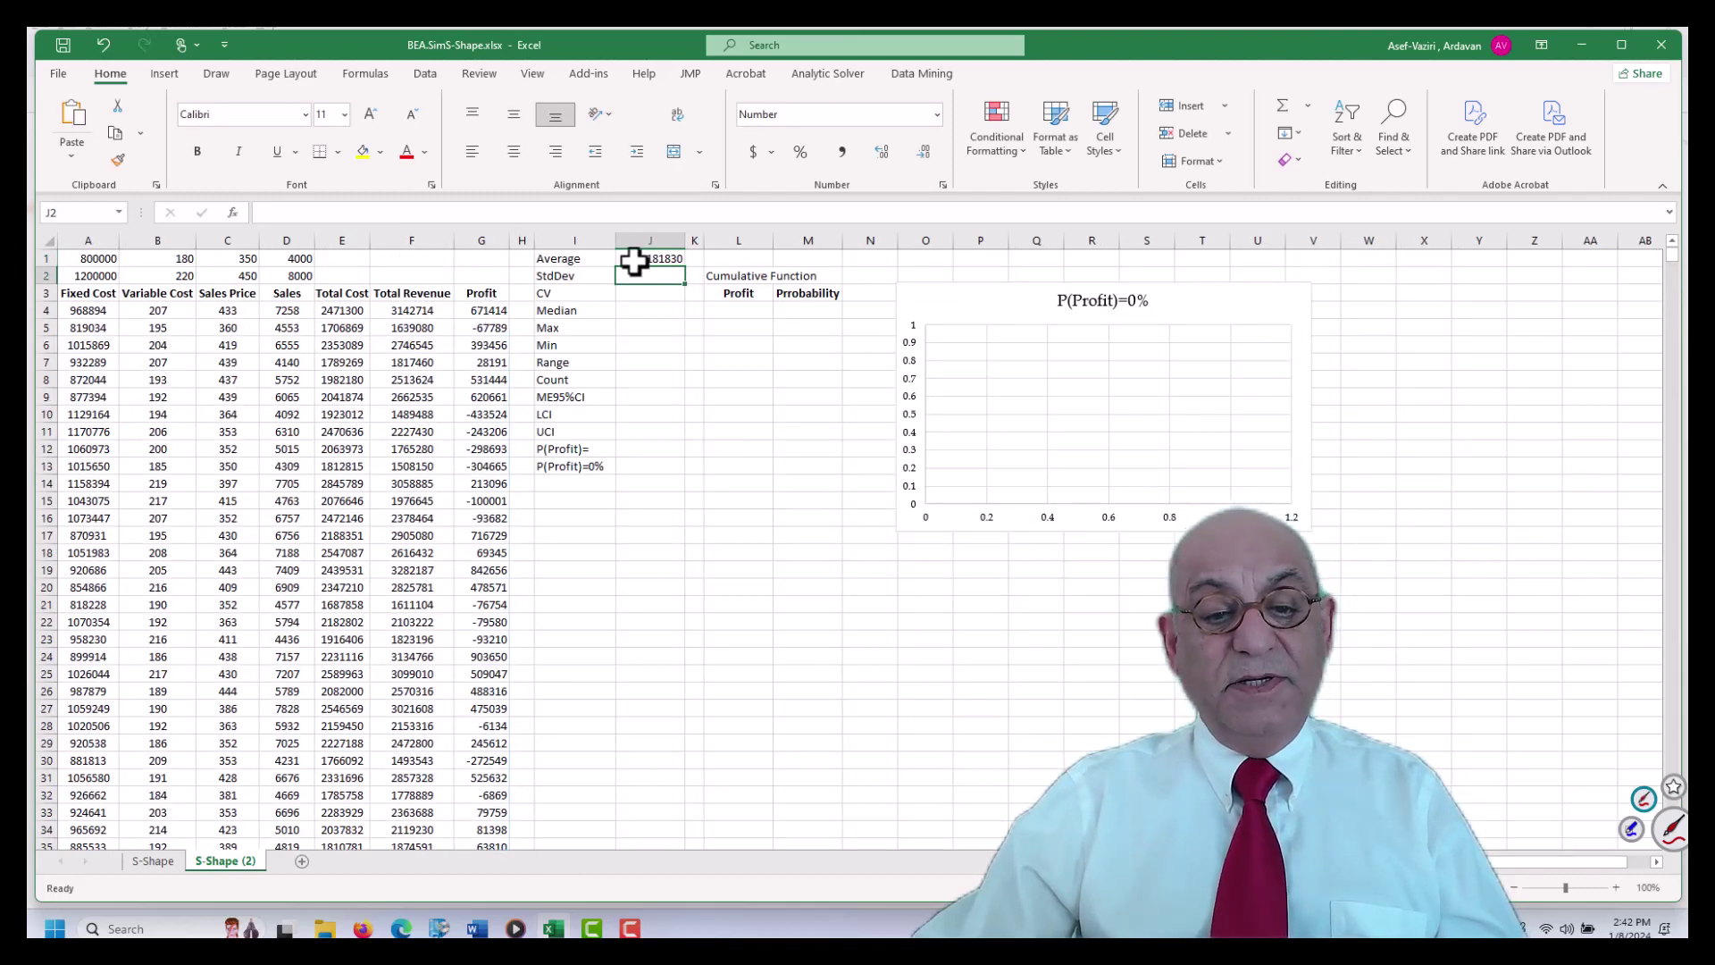
Copy the average formula down to J2 and change its function to STDEV.S for the profit's standard deviation
left_click(661, 259)
left_click_drag(686, 268, 625, 276)
left_click(660, 277)
double_click(659, 277)
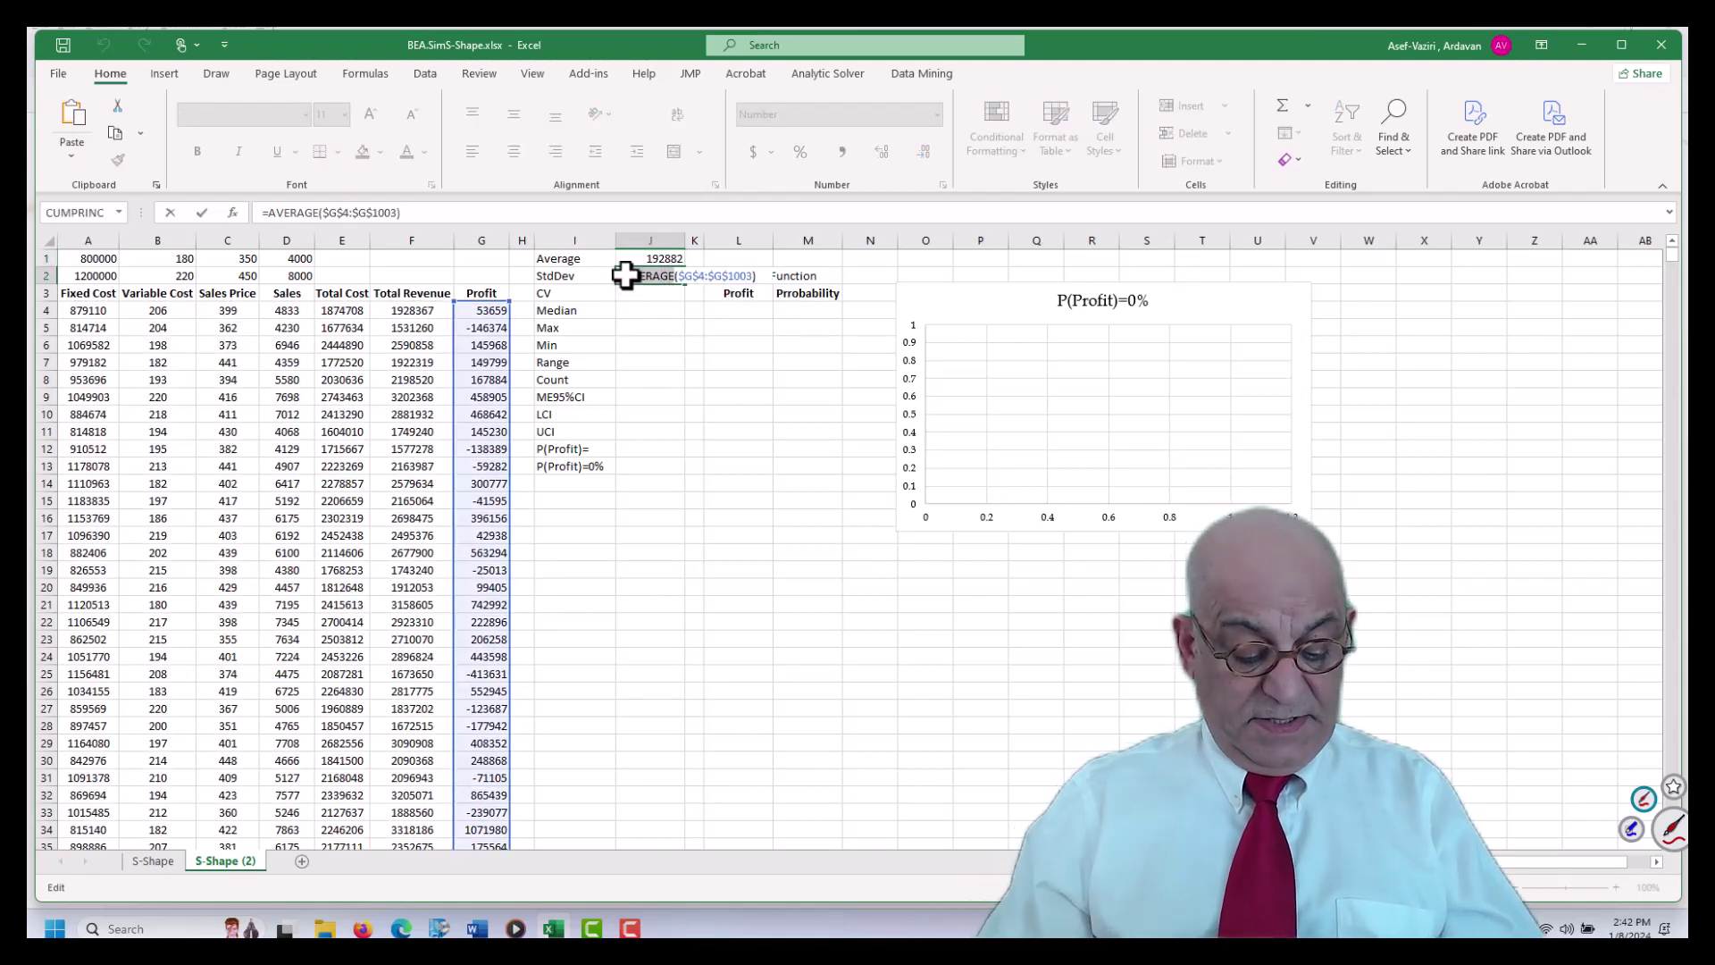
type("=st")
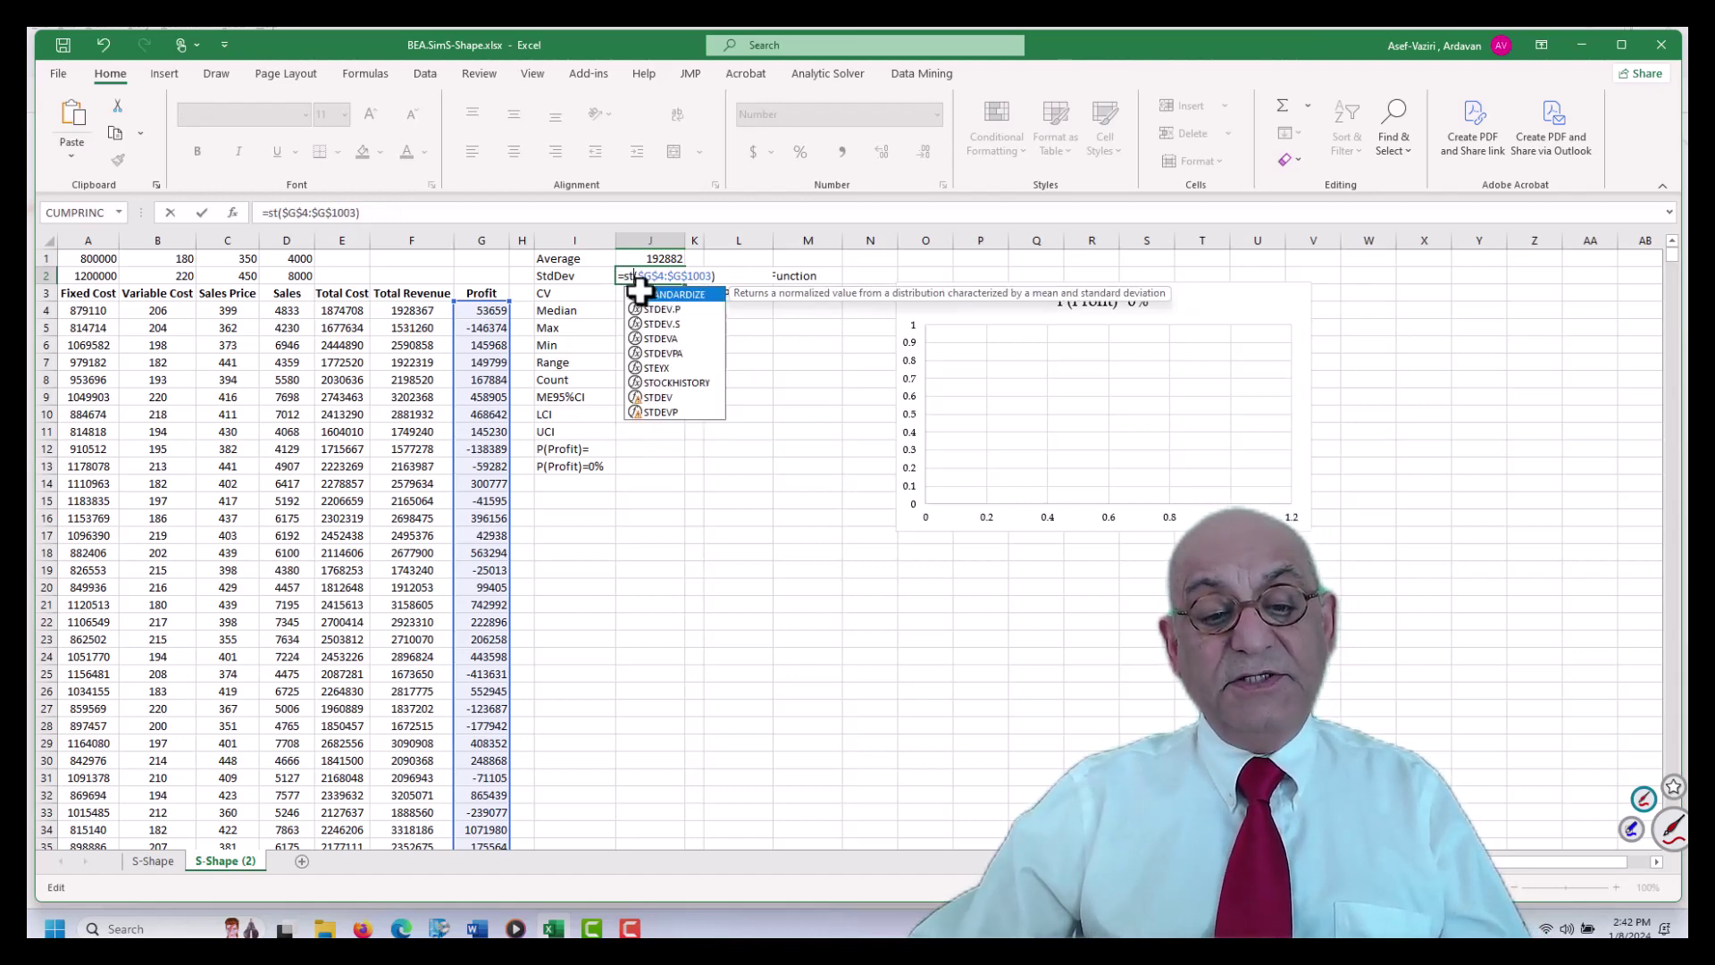
double_click(667, 322)
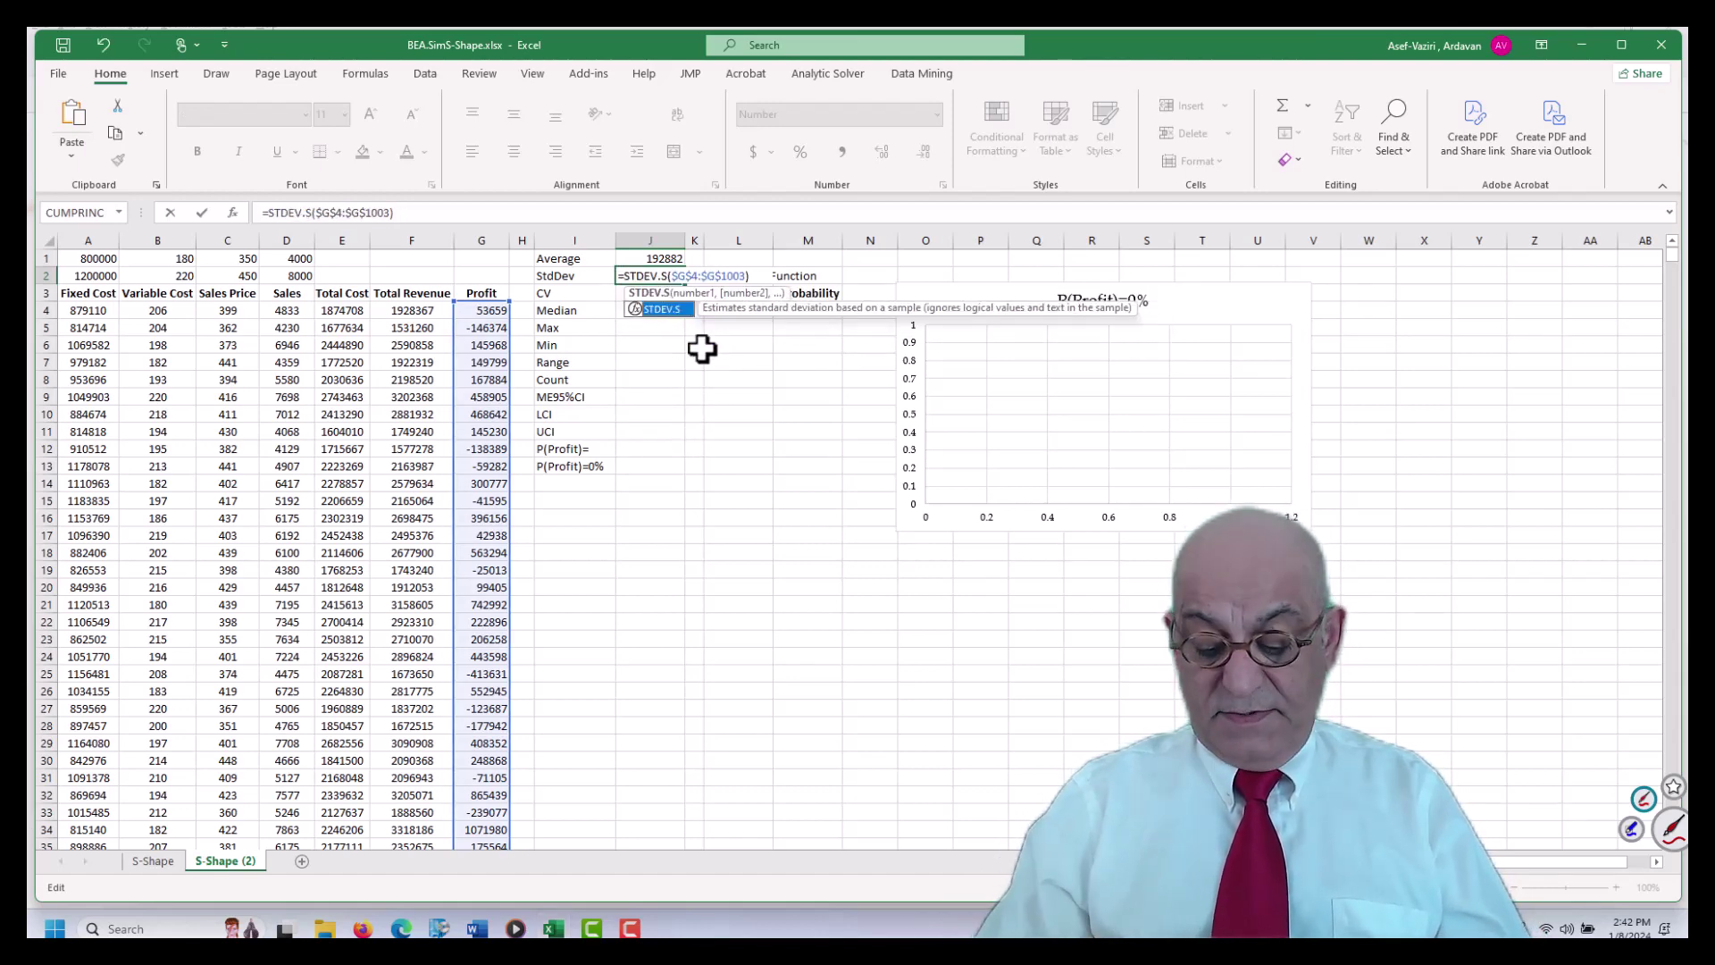
key("Return")
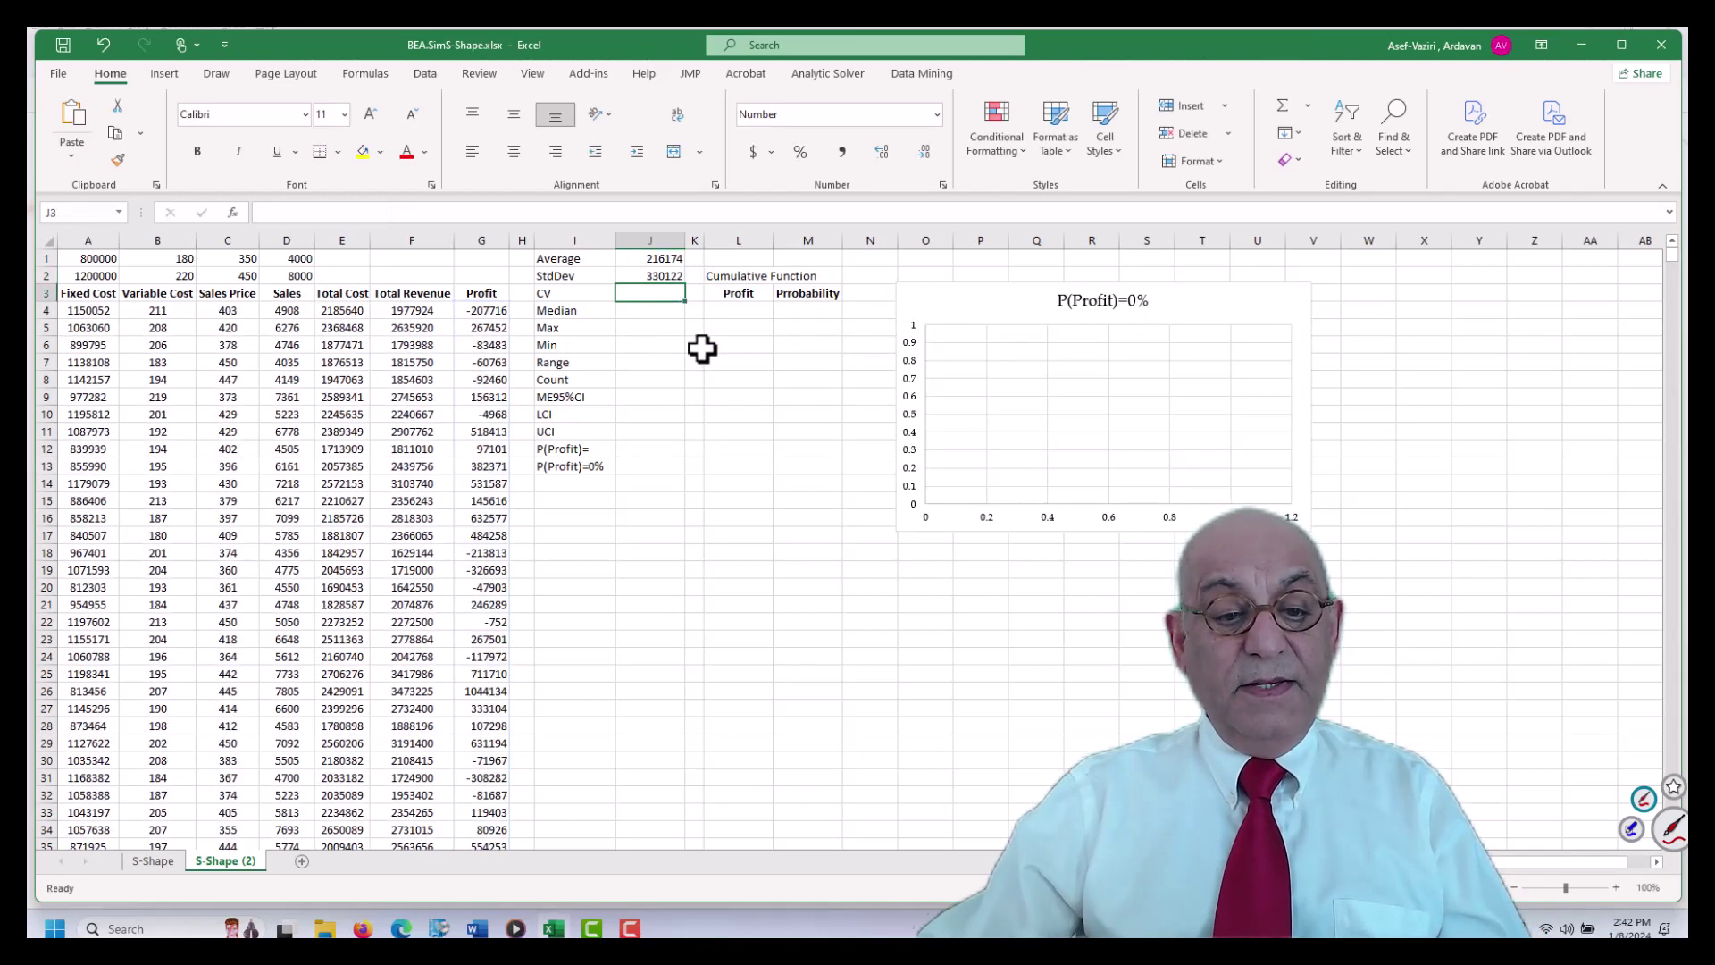
Enter the coefficient of variation formula =J2/J1 in cell J3
type("=")
left_click(659, 276)
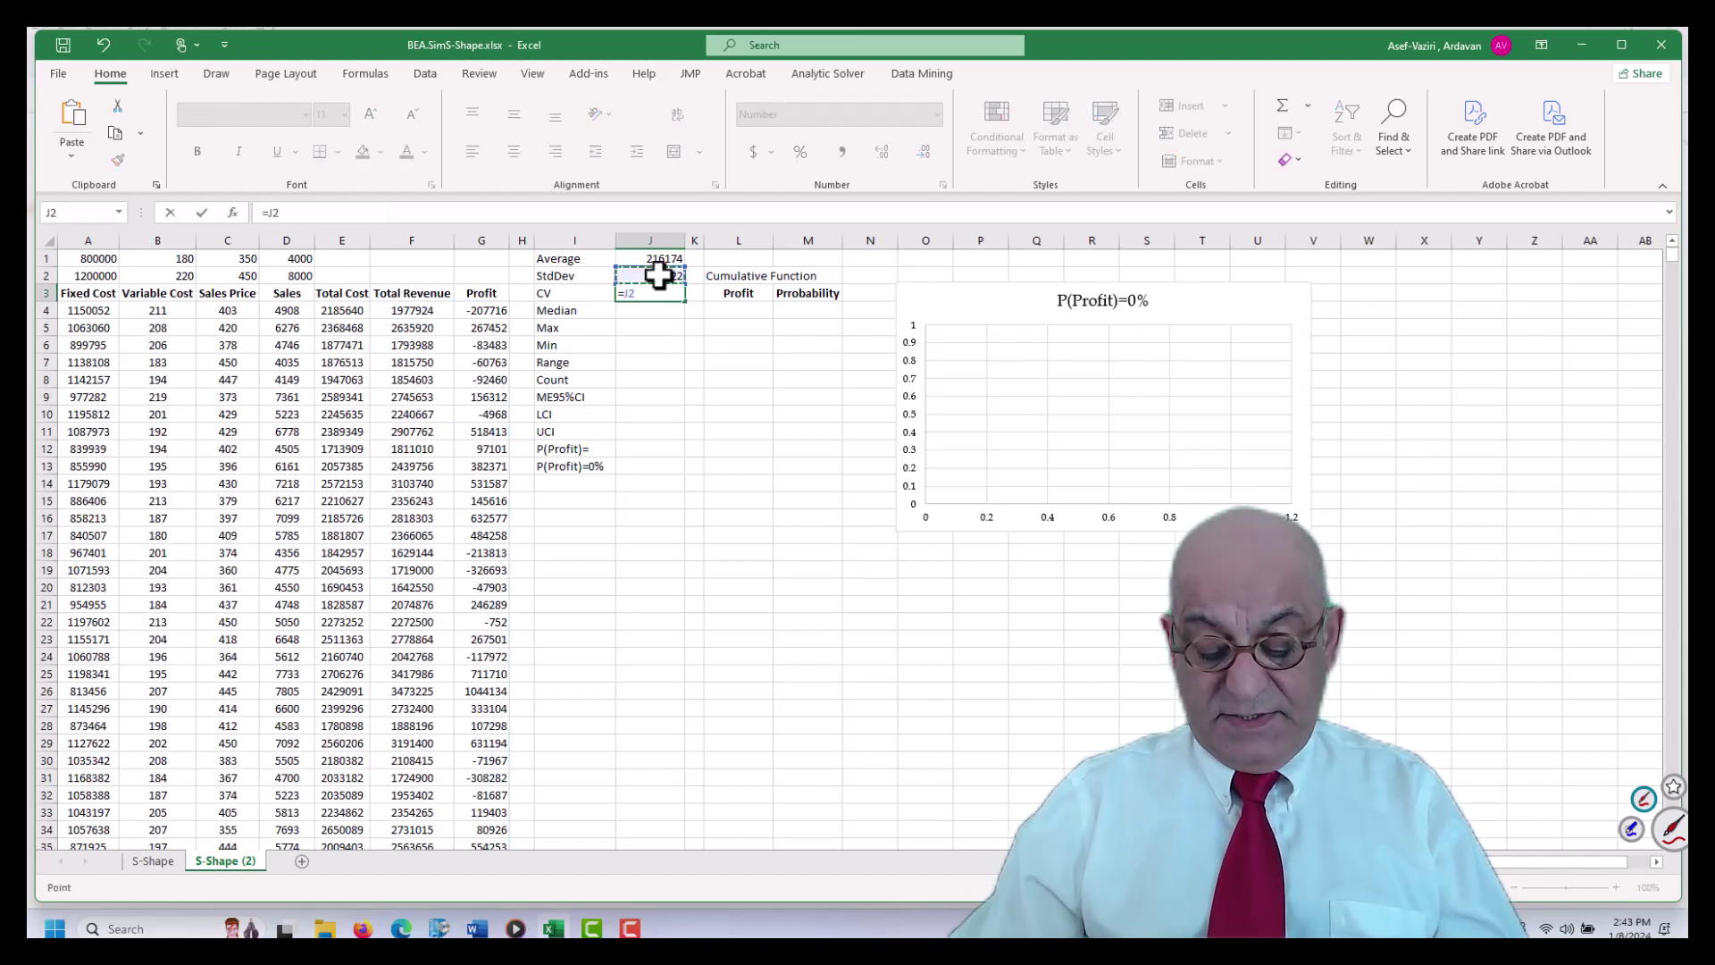
type("/")
left_click(666, 259)
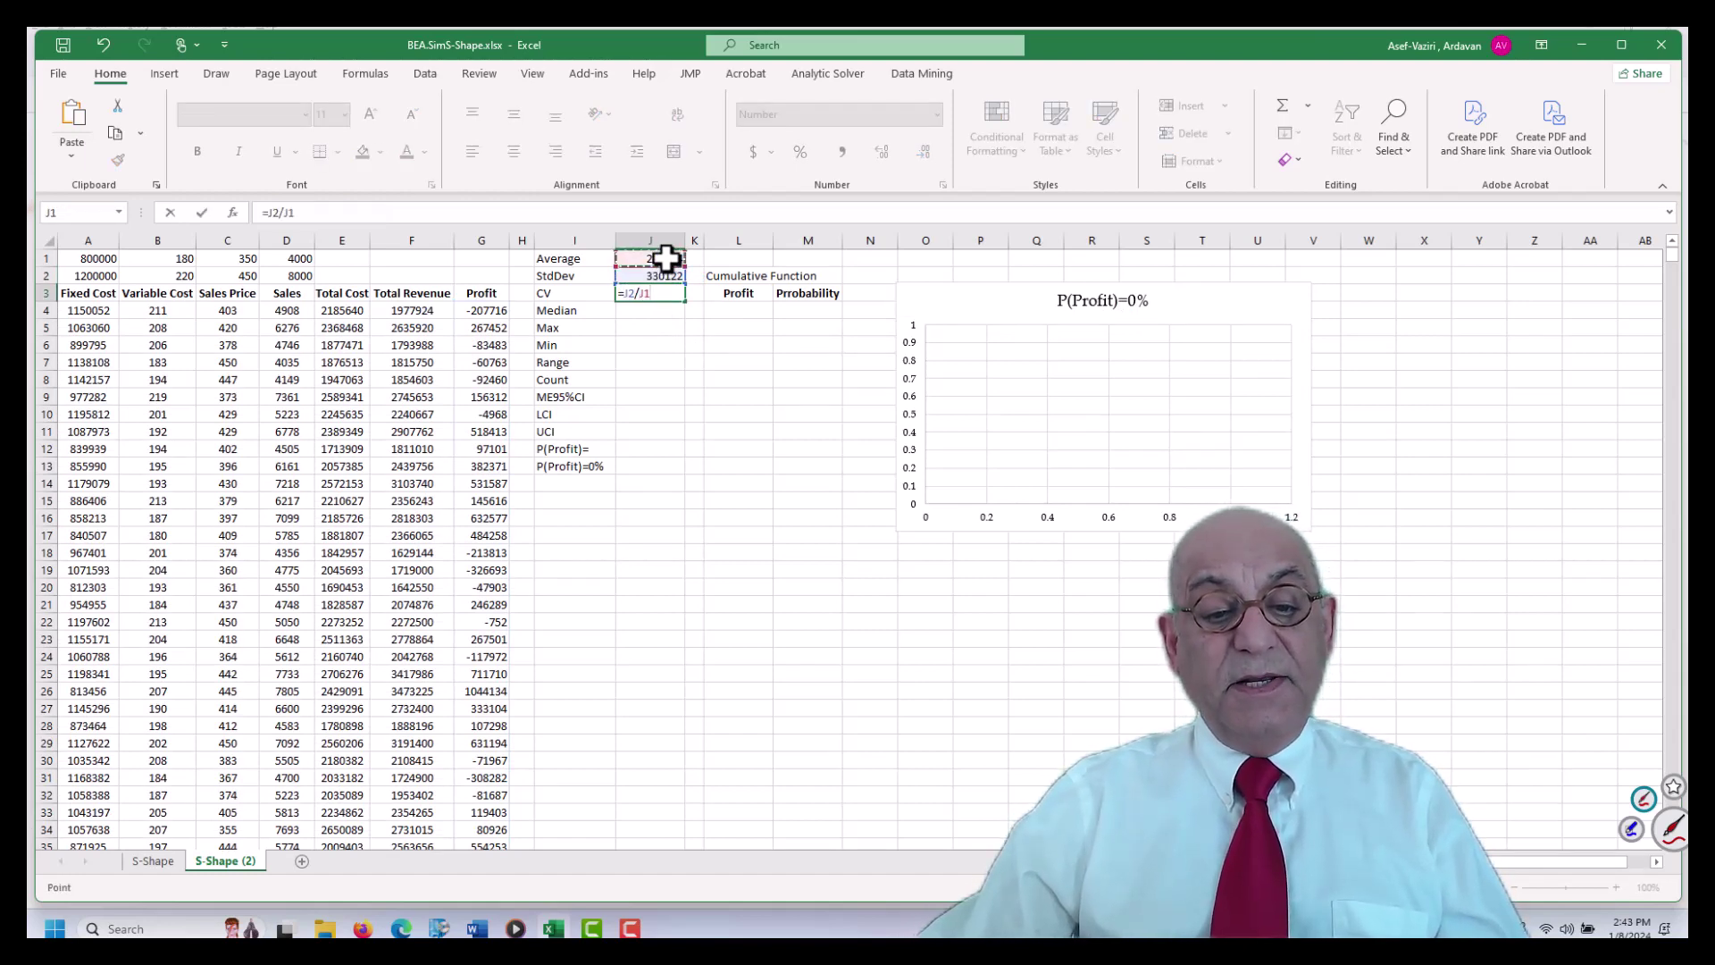
key("Return")
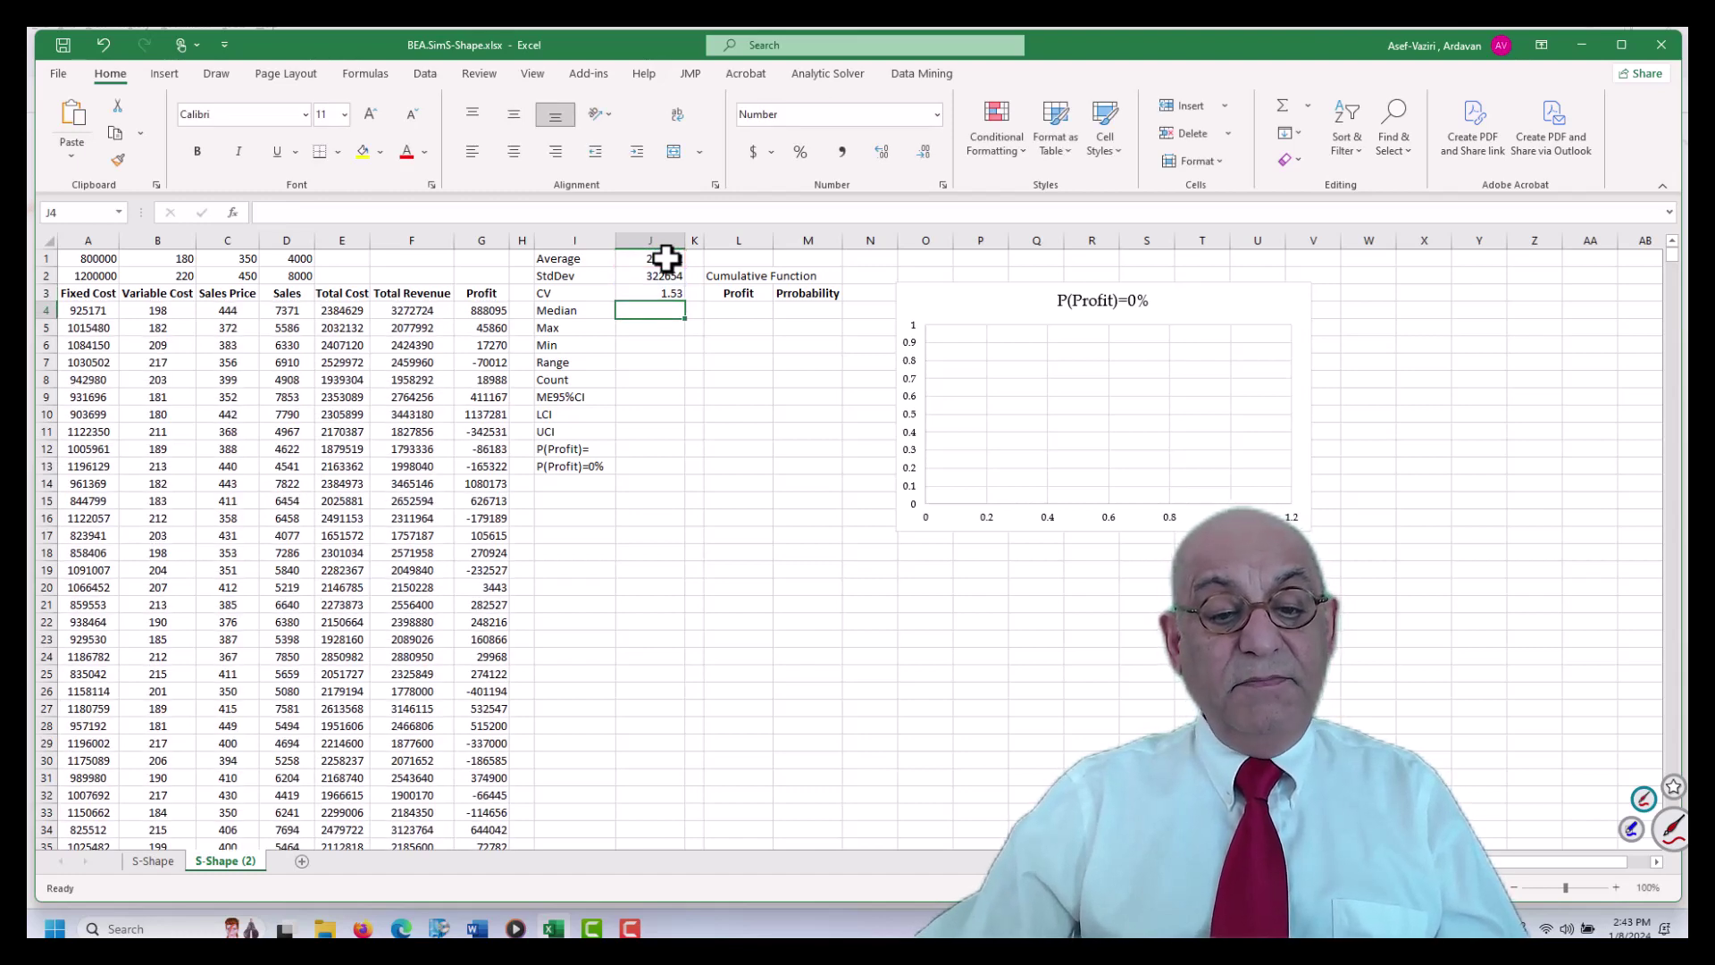
Copy the average formula from J1 to J4 and change its function to MEDIAN
left_click(666, 259)
right_click(666, 260)
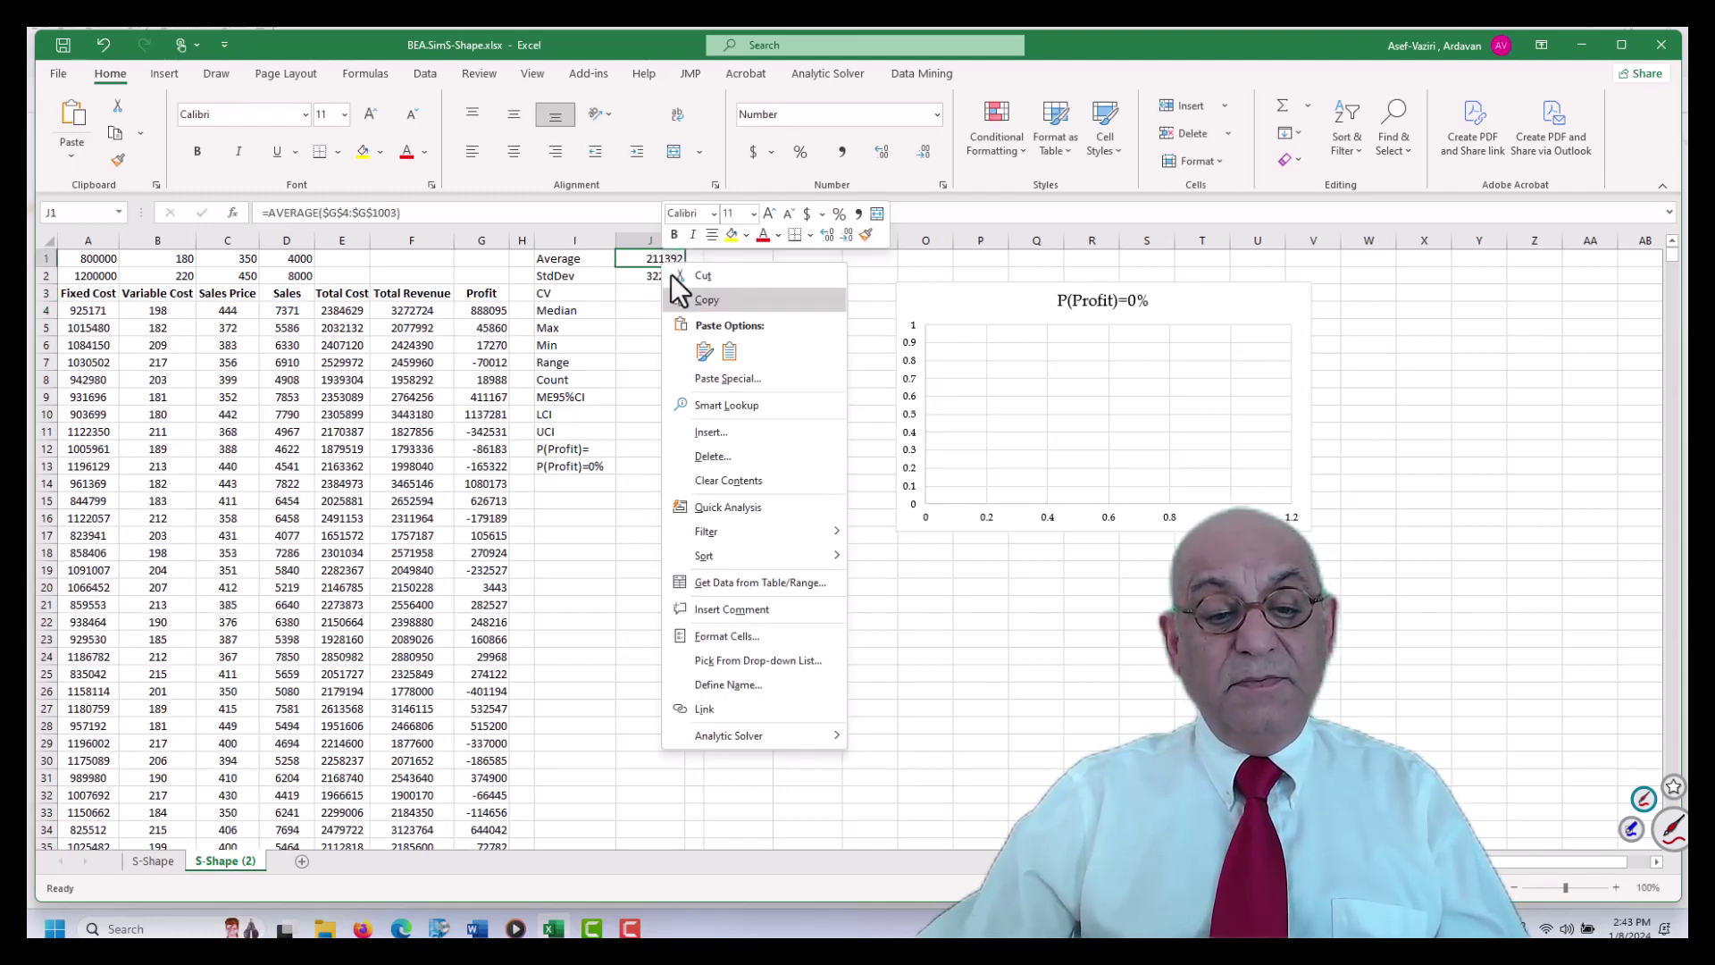
left_click(696, 300)
left_click(663, 313)
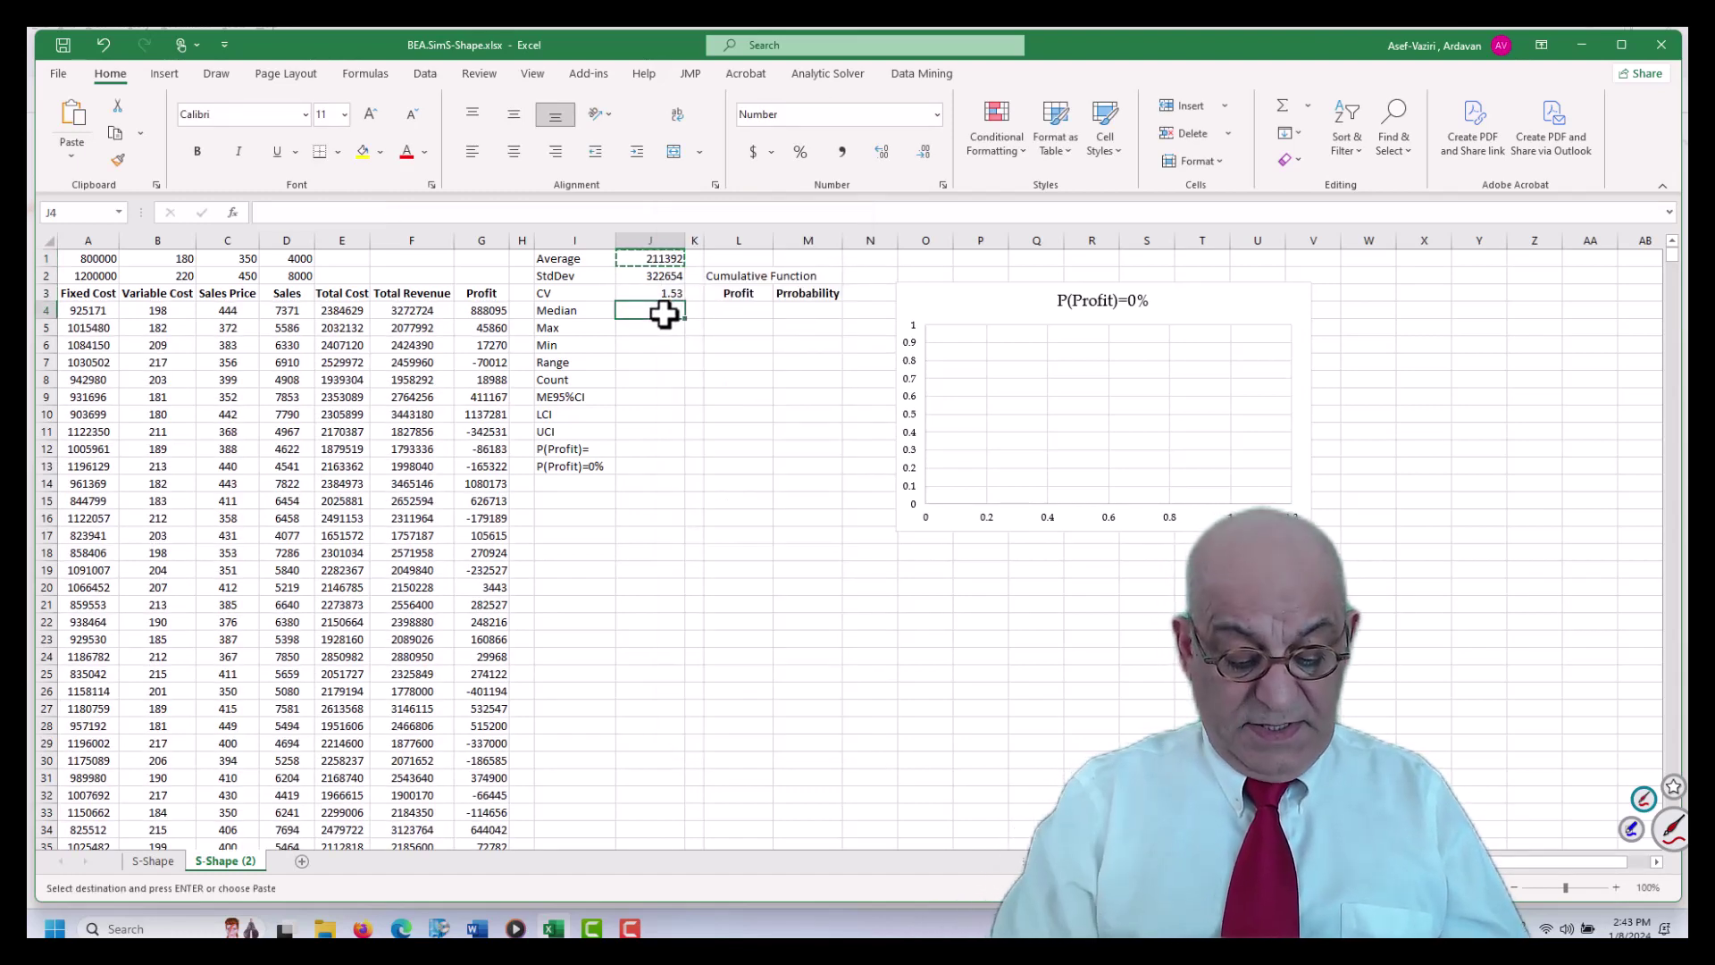
key("ctrl+v")
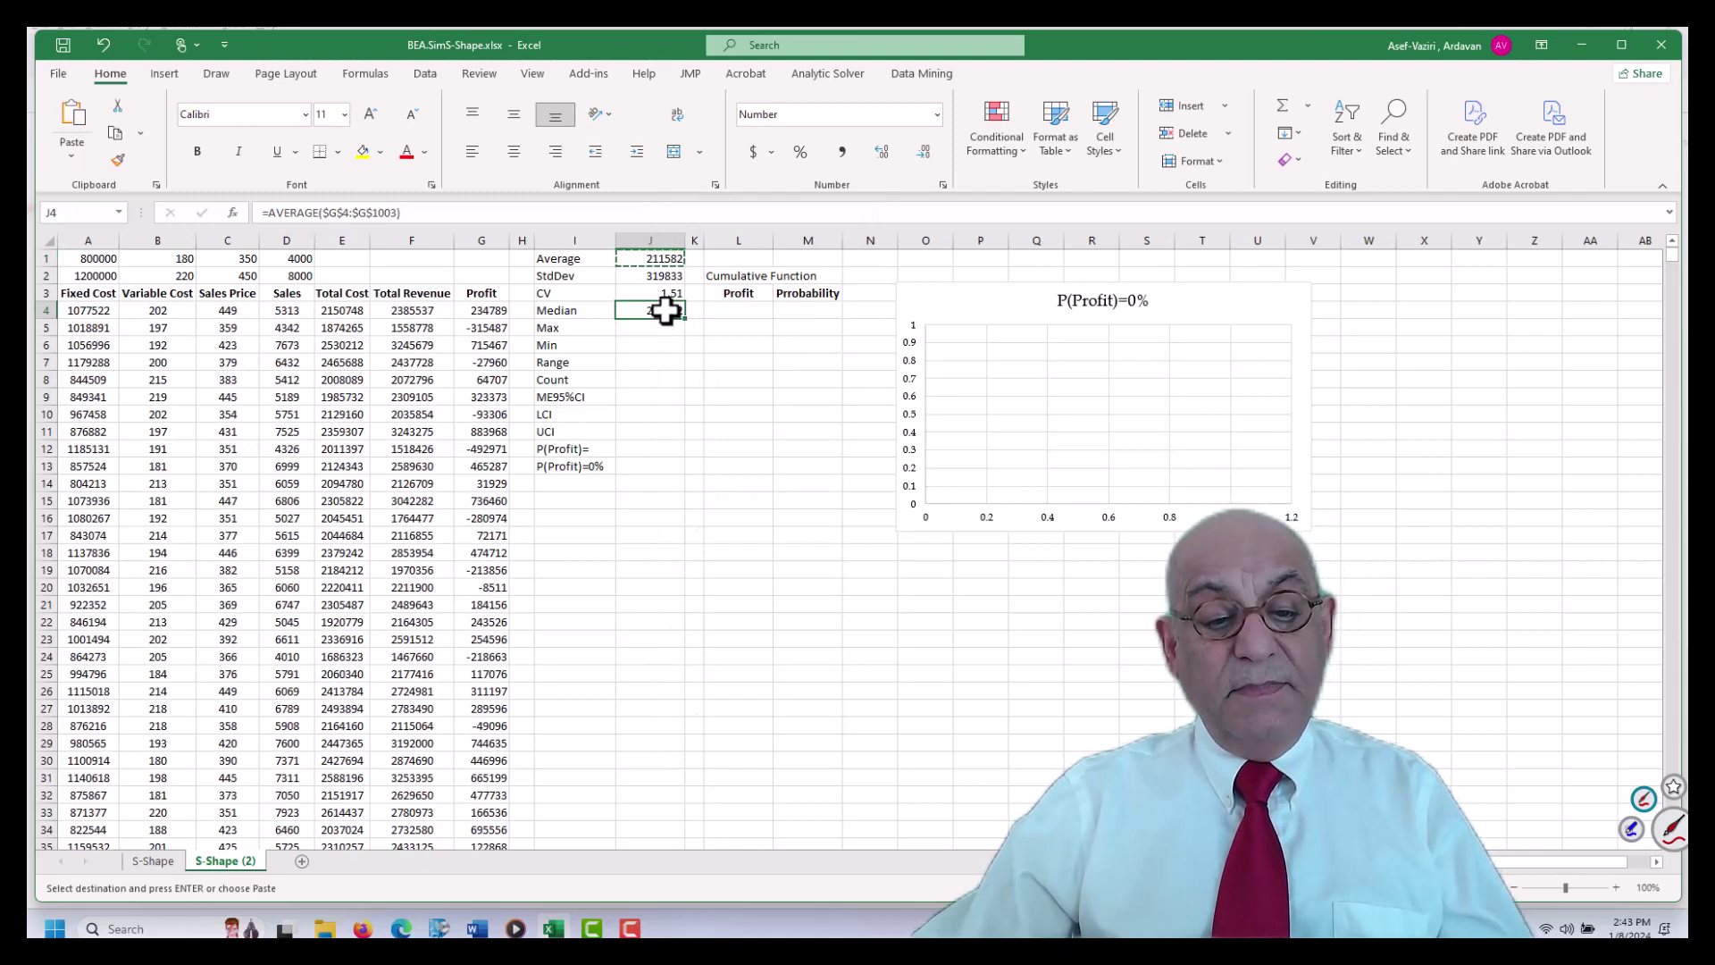
double_click(664, 313)
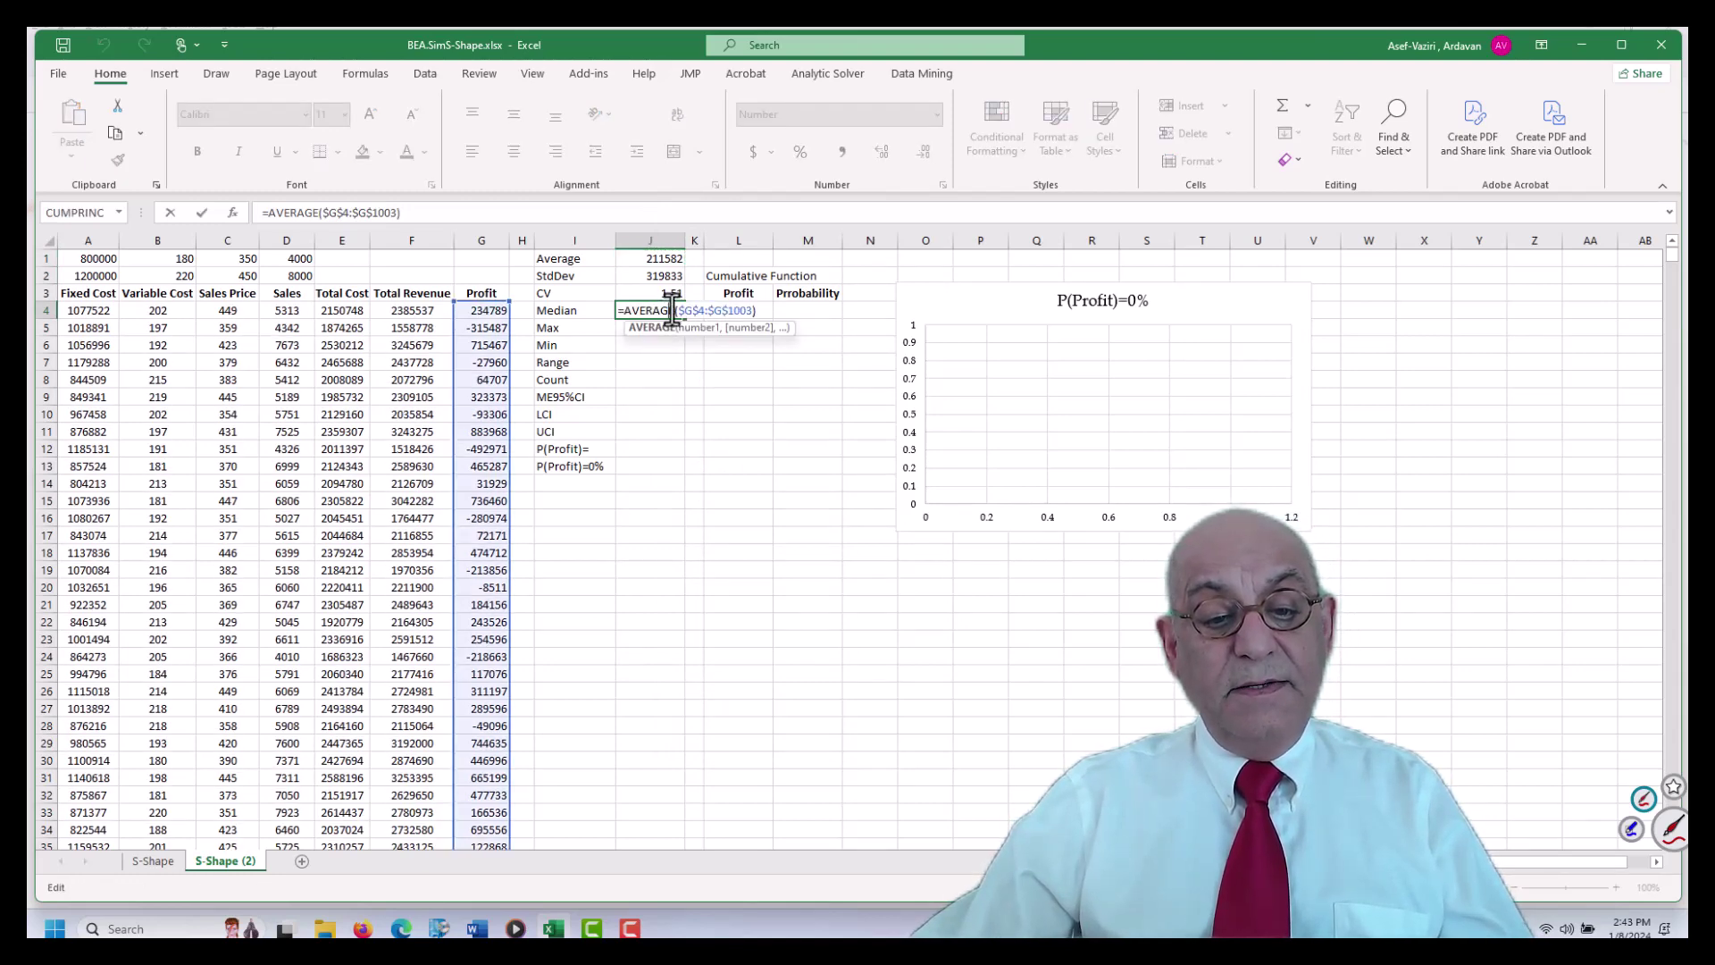
double_click(661, 310)
type("med")
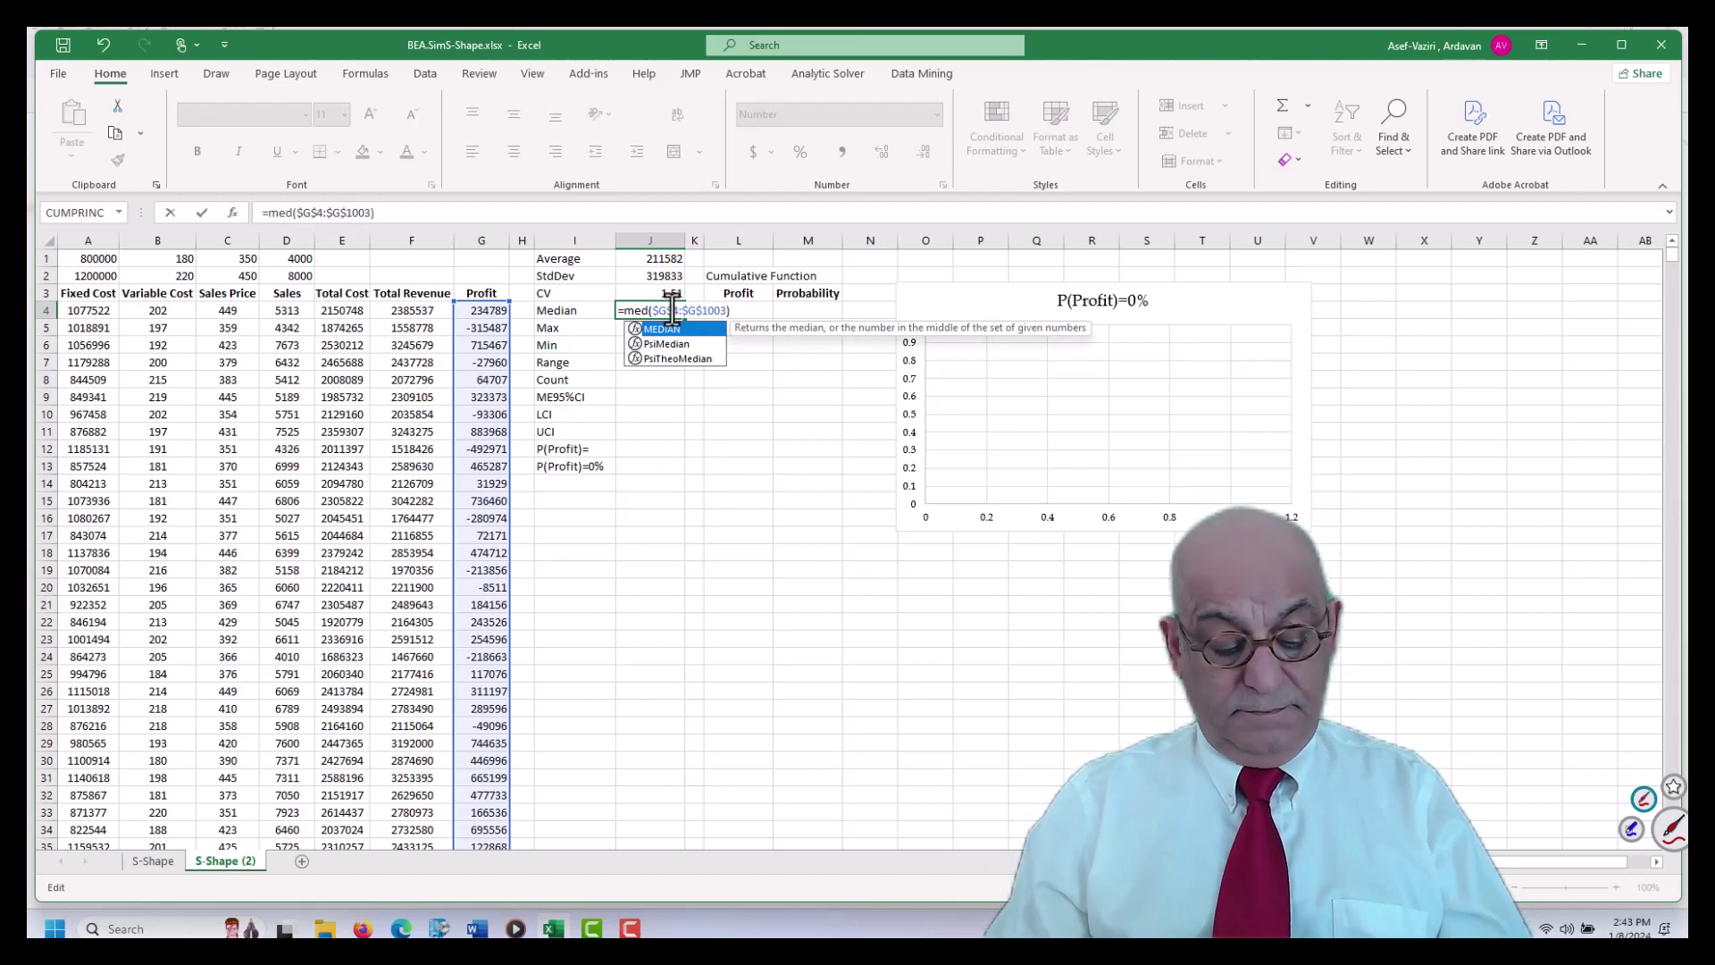
key("Tab")
key("Return")
Fill the median formula down to J5 and change its function to MAX
left_click(654, 311)
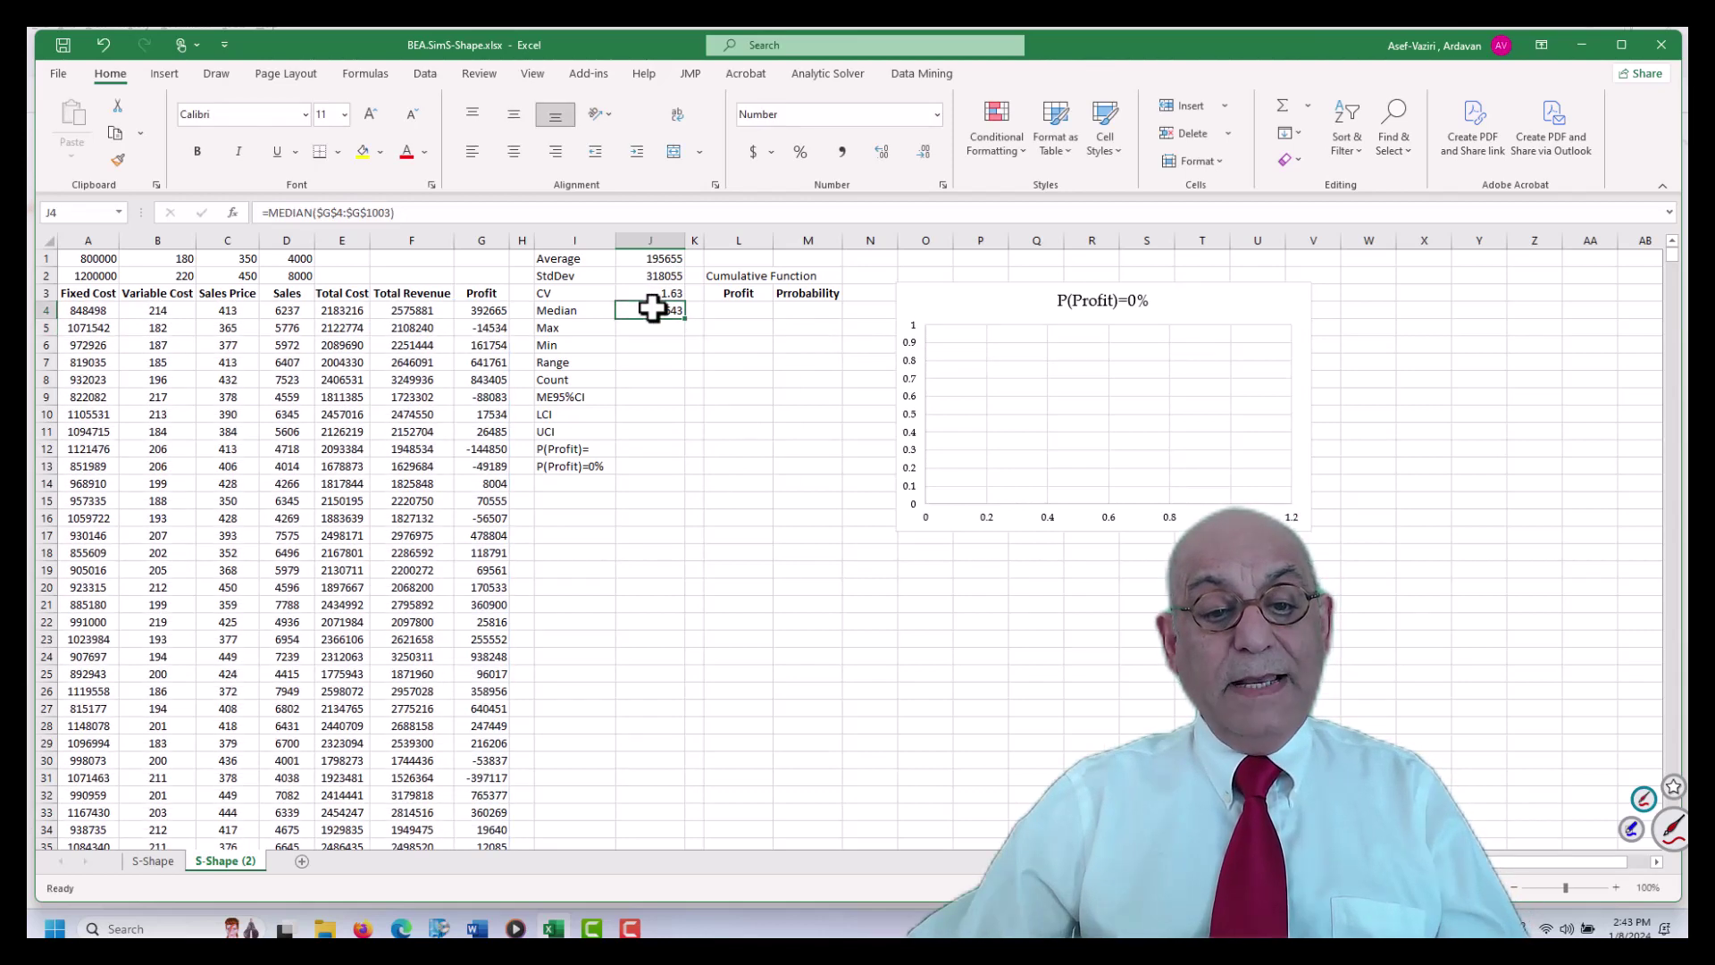
left_click_drag(686, 336, 658, 330)
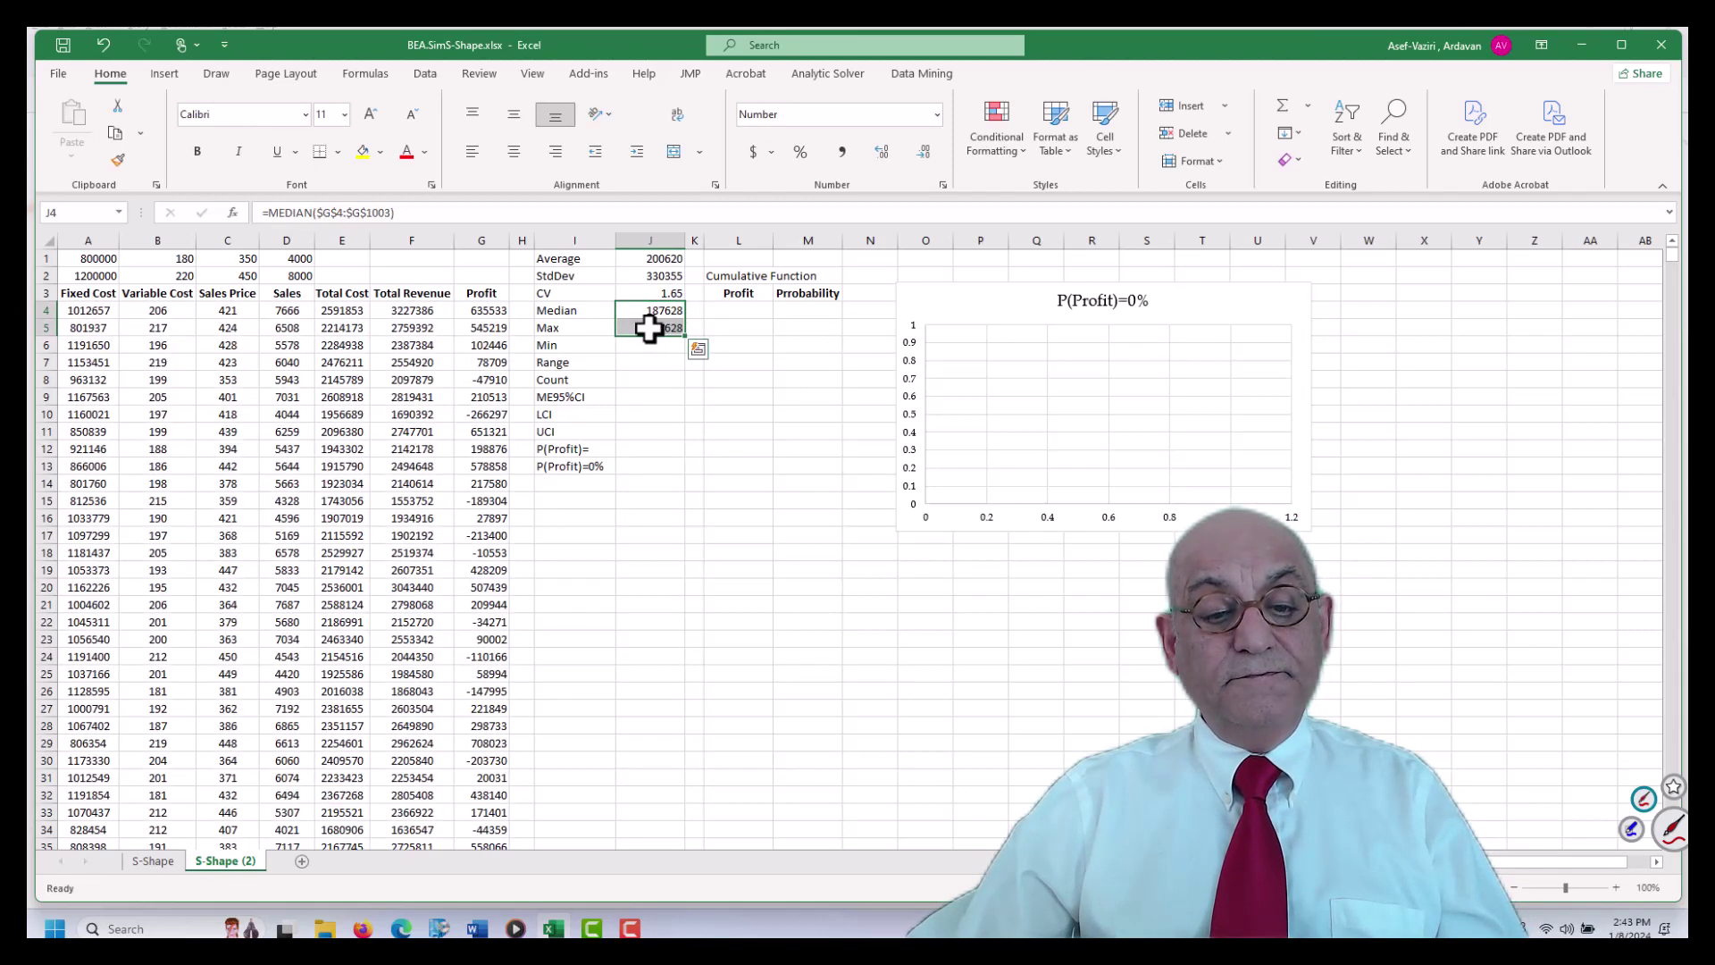
double_click(650, 329)
key("BackSpace")
key("BackSpace")
key("BackSpace")
key("BackSpace")
key("BackSpace")
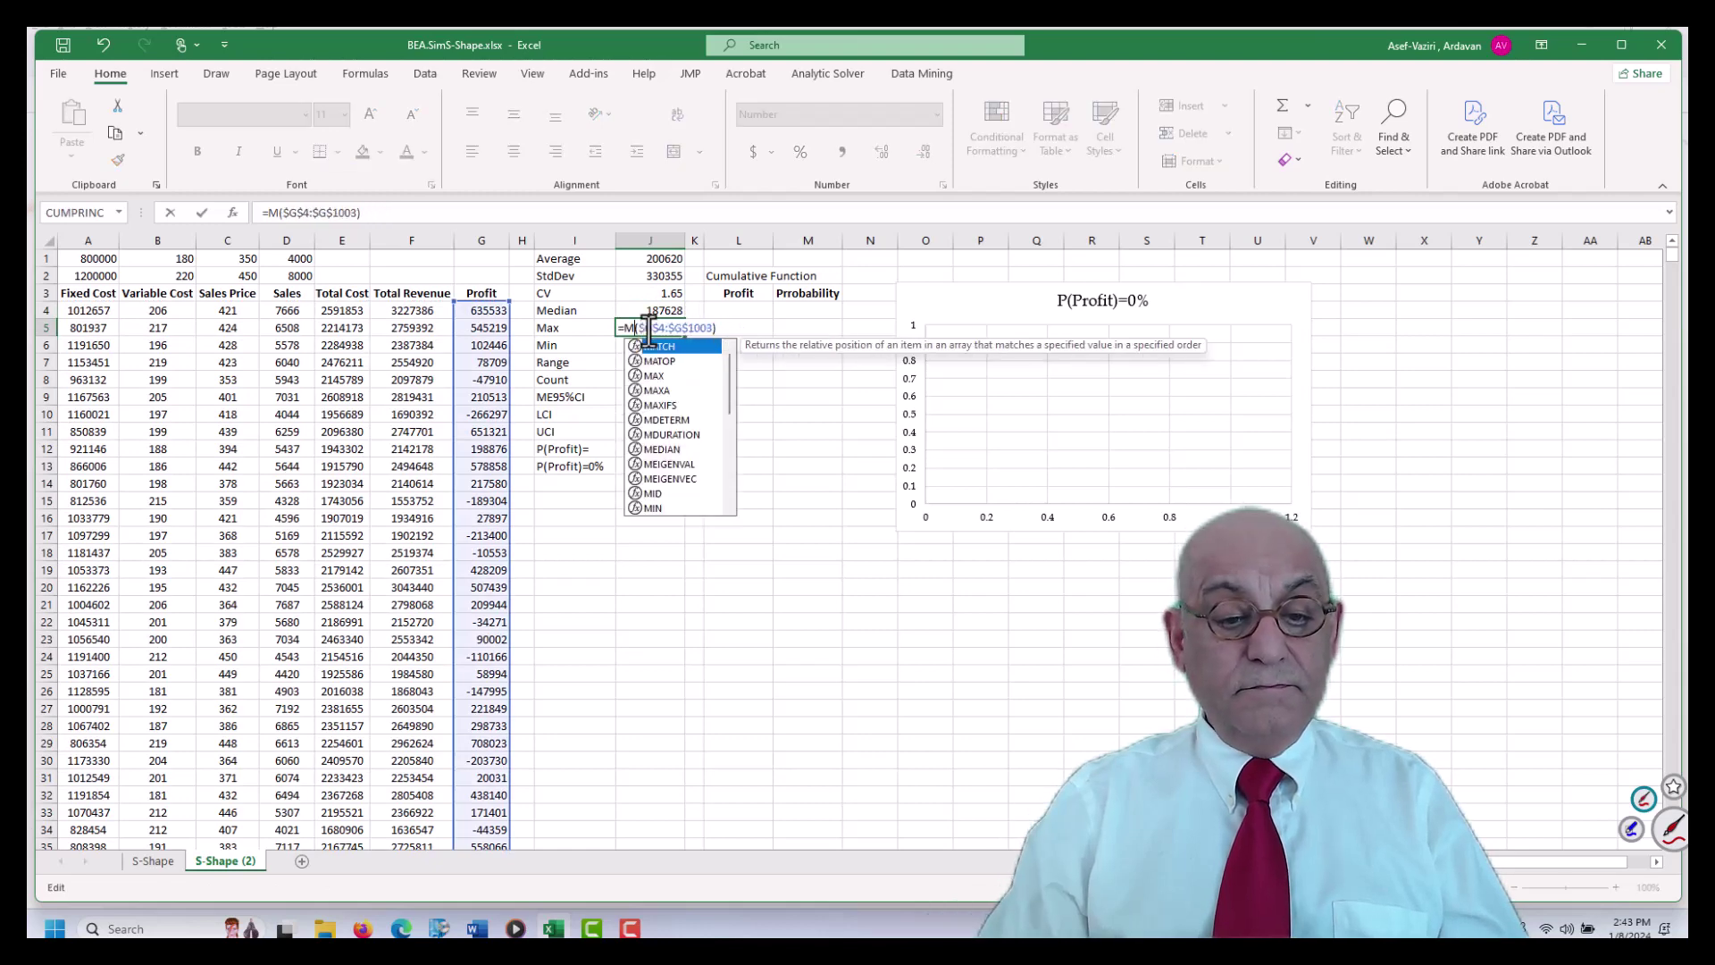
type("ax")
key("Return")
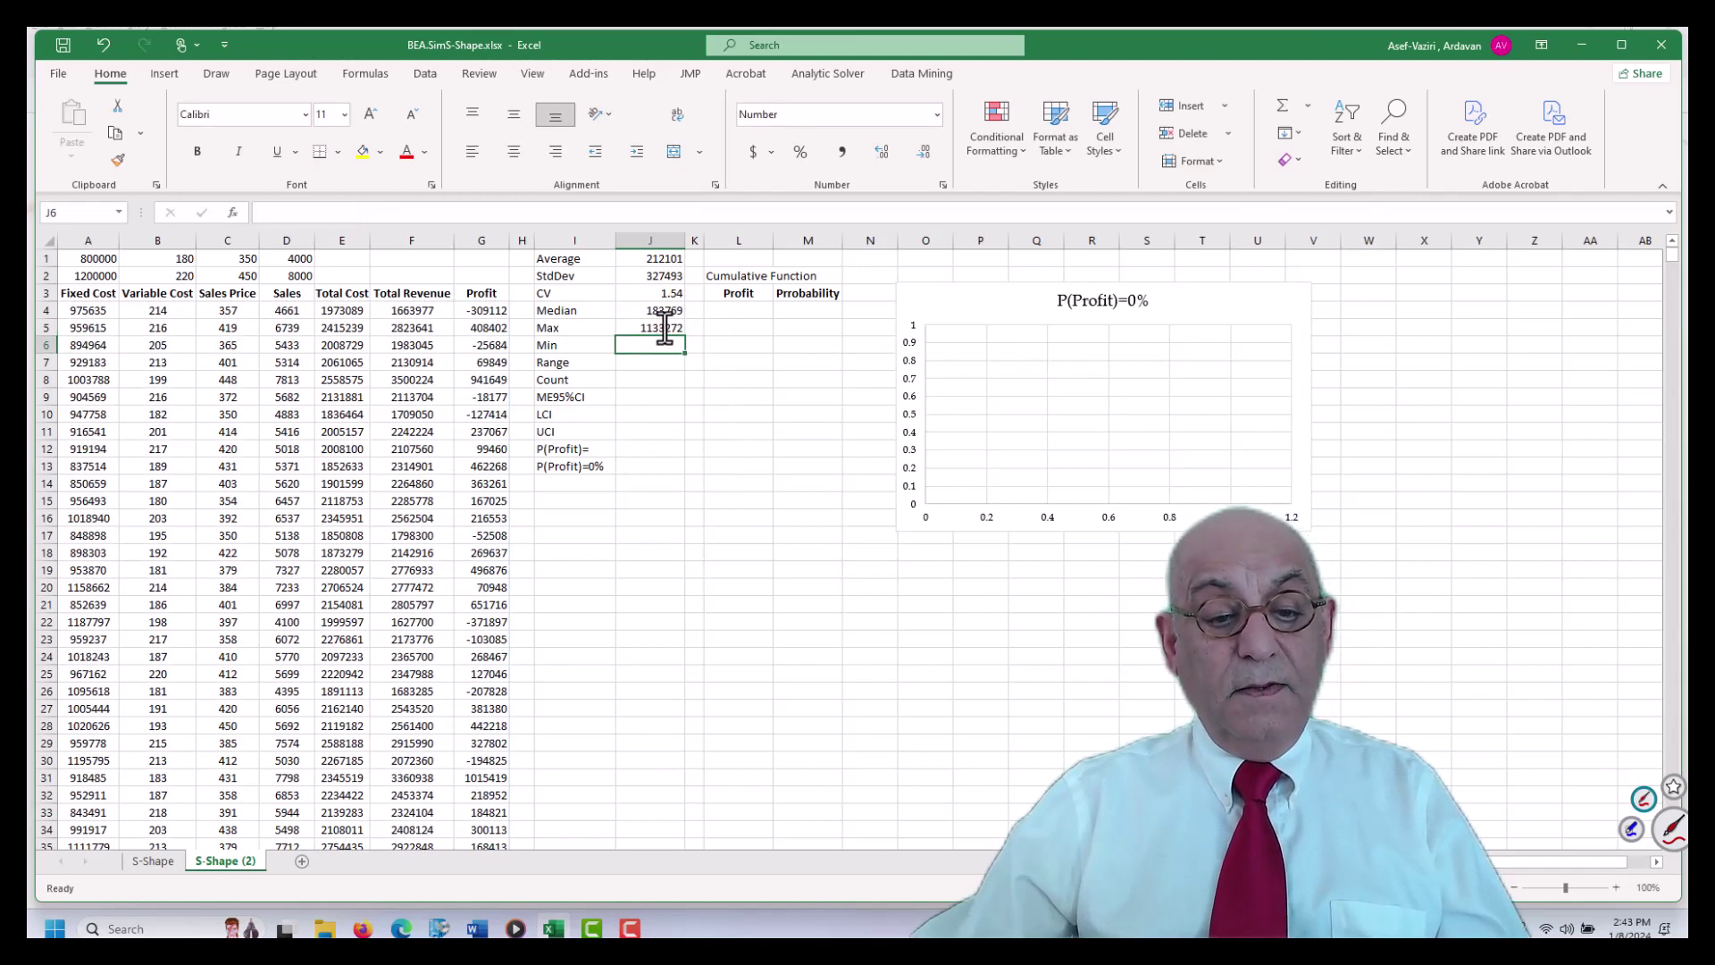
Fill the maximum formula down to J6 and change its function to MIN
left_click(666, 327)
left_click_drag(686, 336, 684, 353)
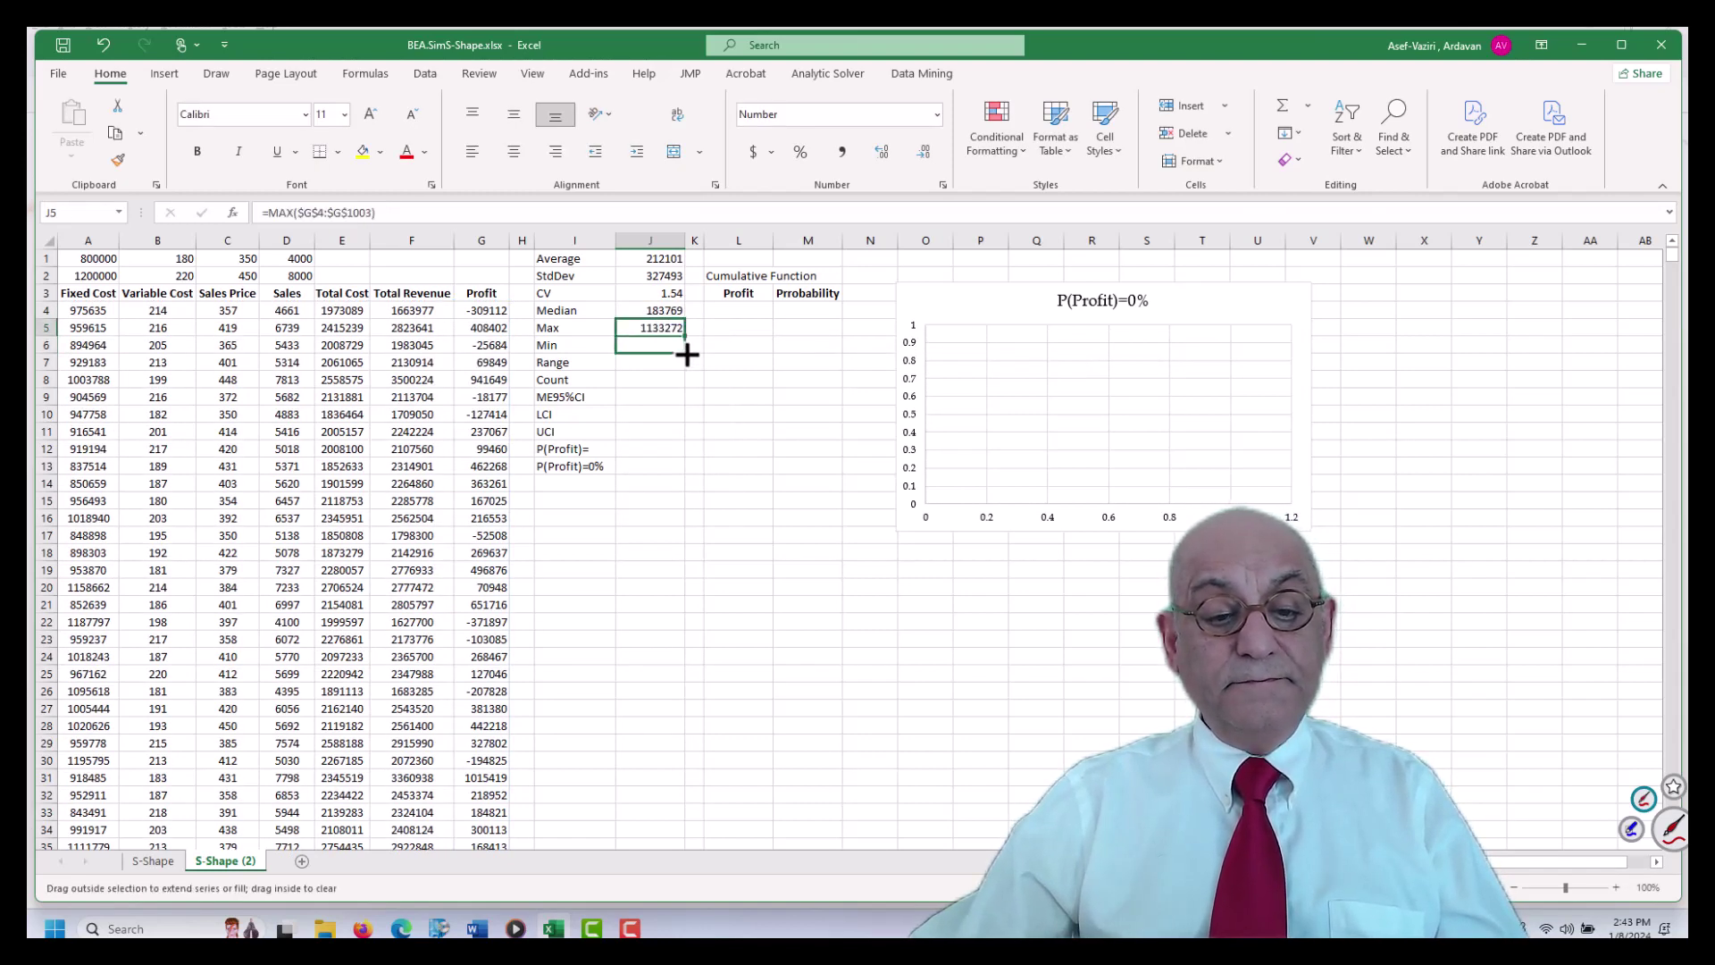
double_click(660, 347)
key("BackSpace")
key("BackSpace")
type("in")
key("Return")
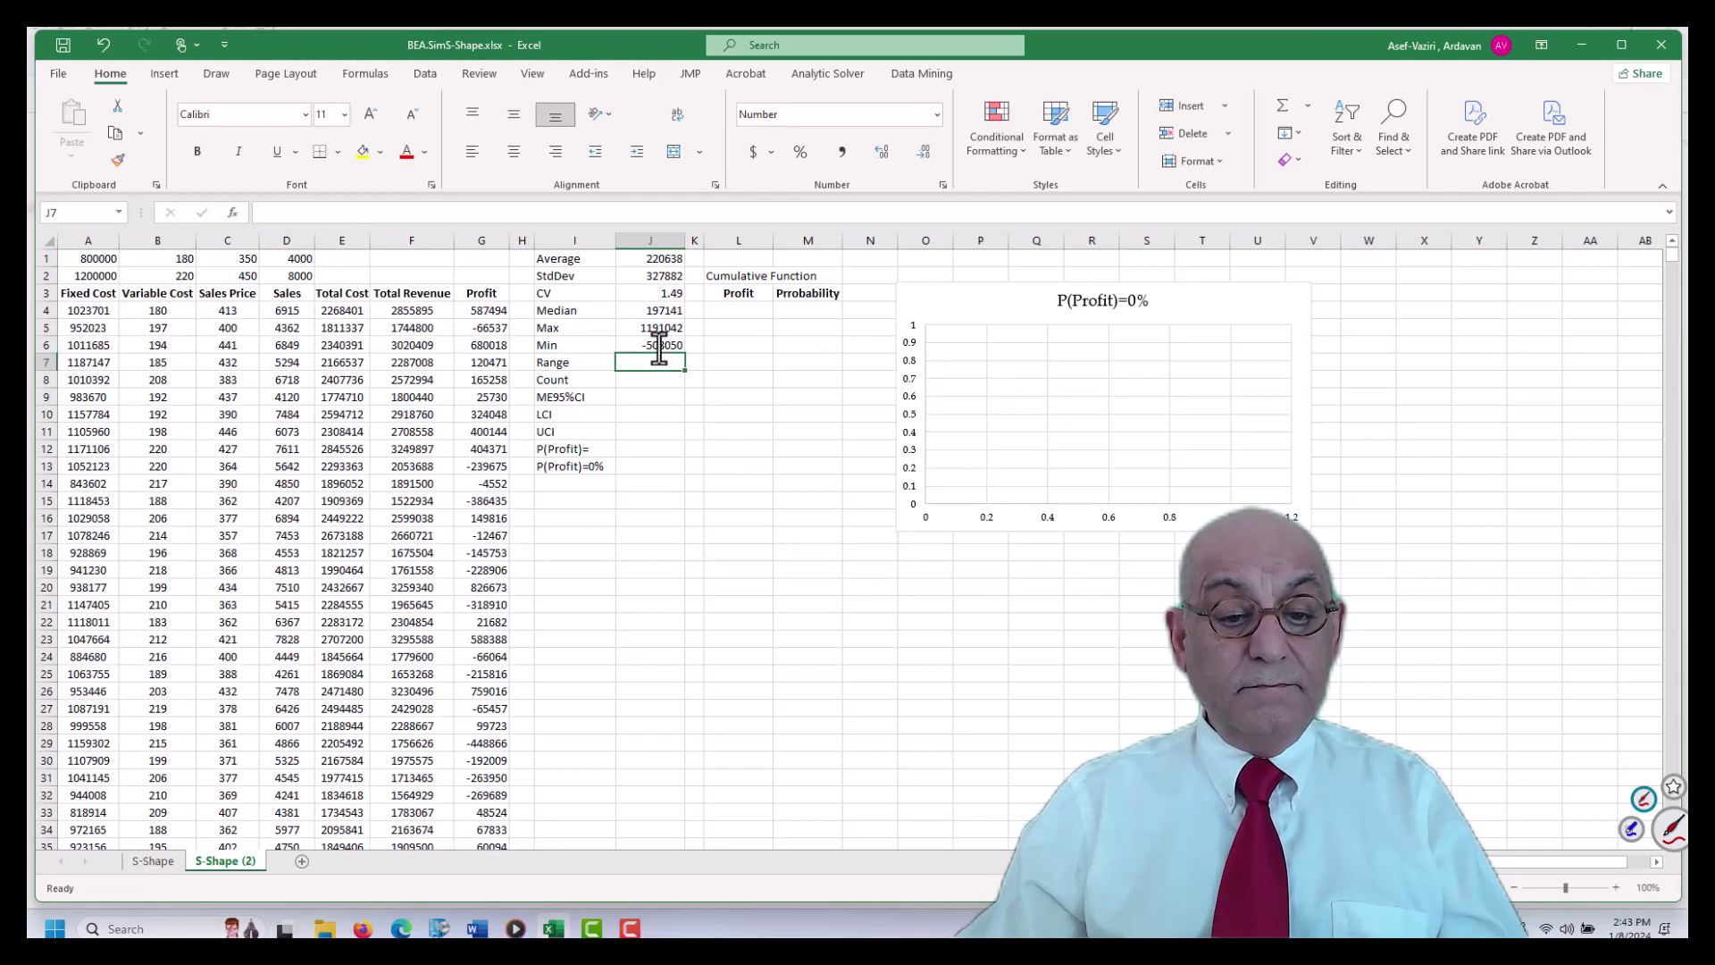
Enter the range formula =J5-J6 in cell J7 and recalculate the worksheet
type("=")
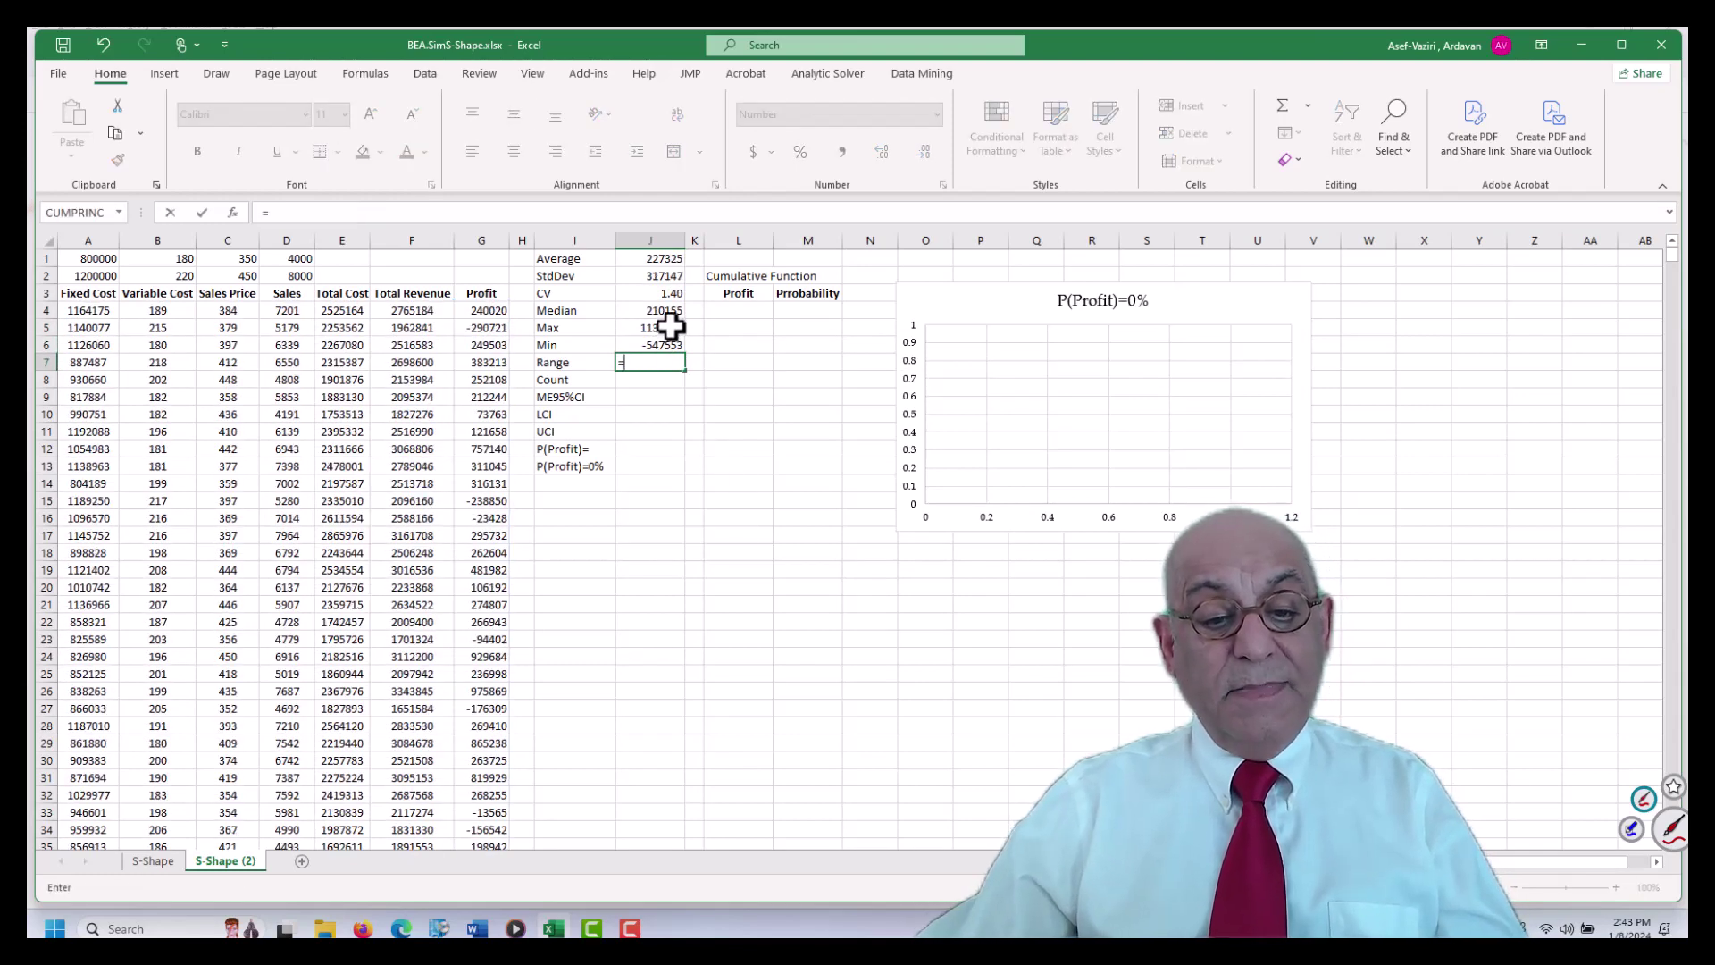
left_click(670, 327)
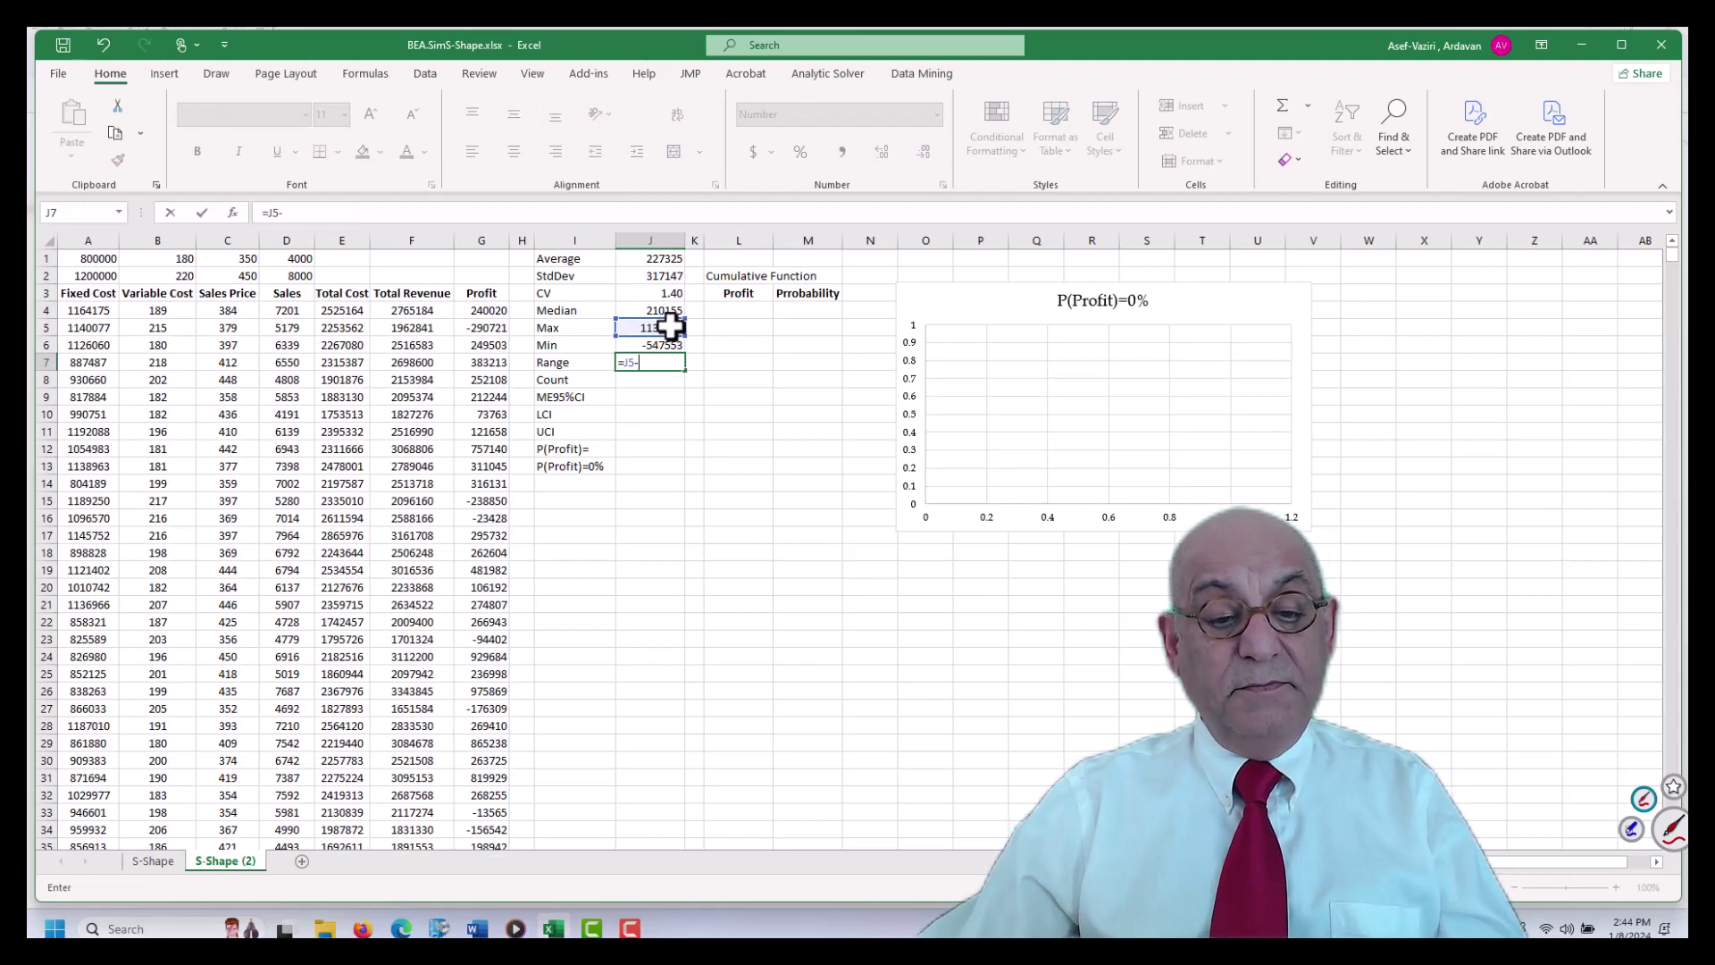
type("-")
left_click(666, 345)
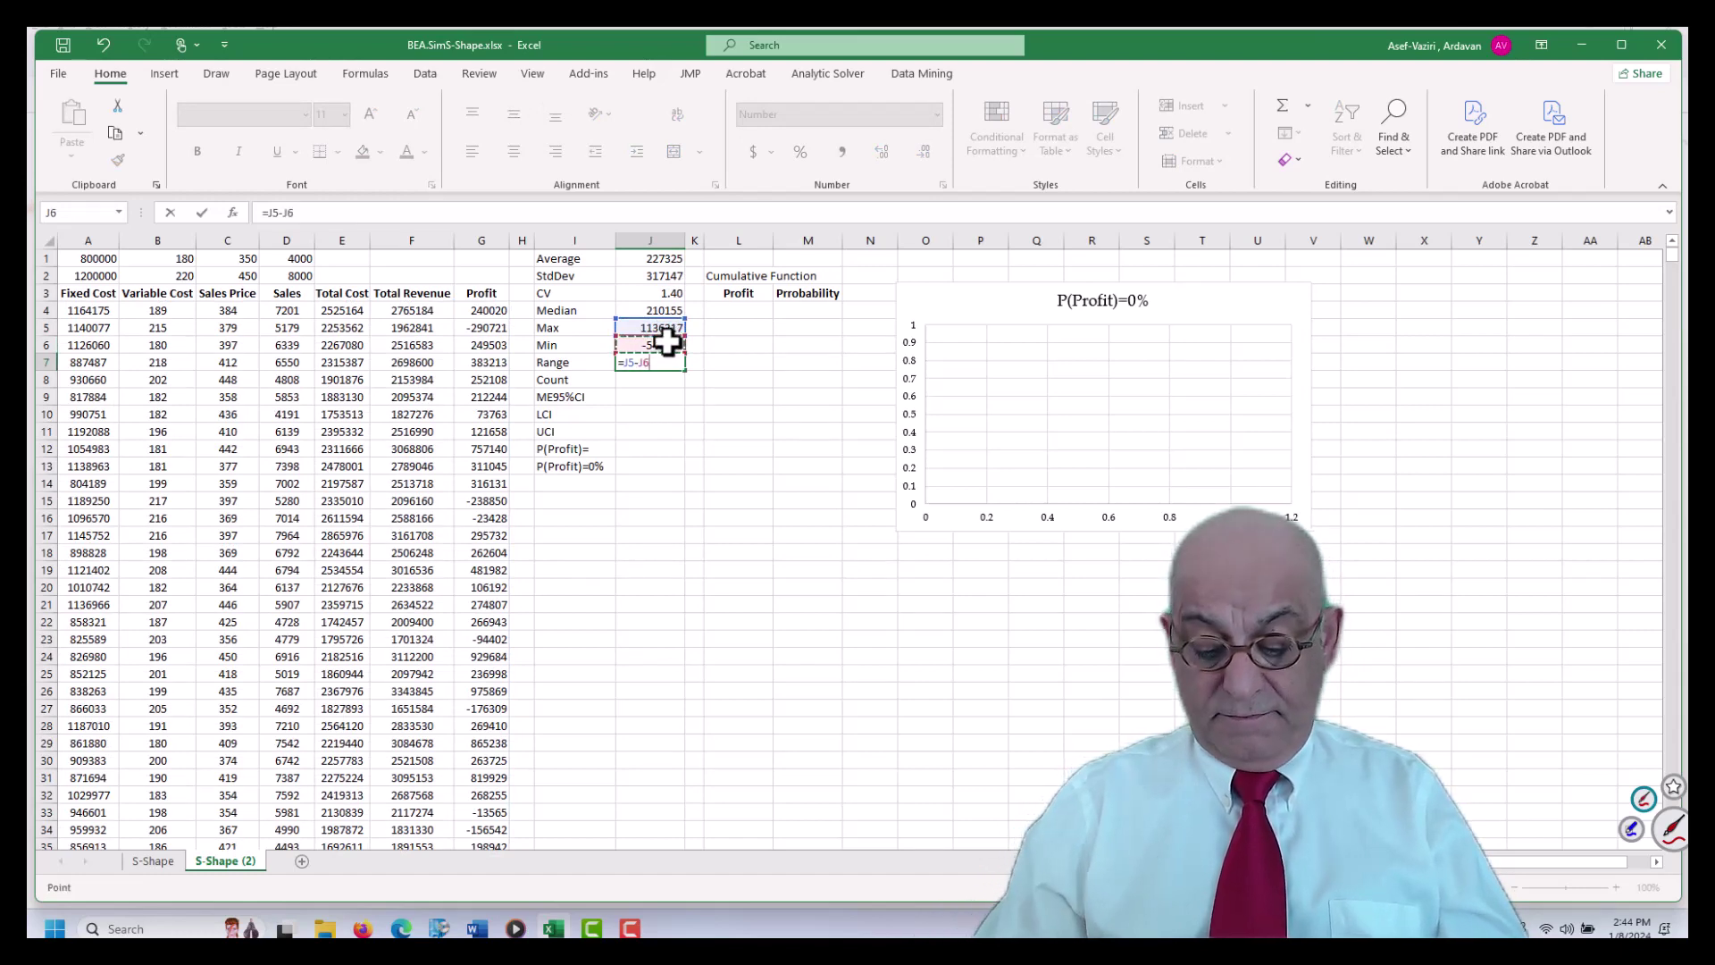
key("Return")
key("F9")
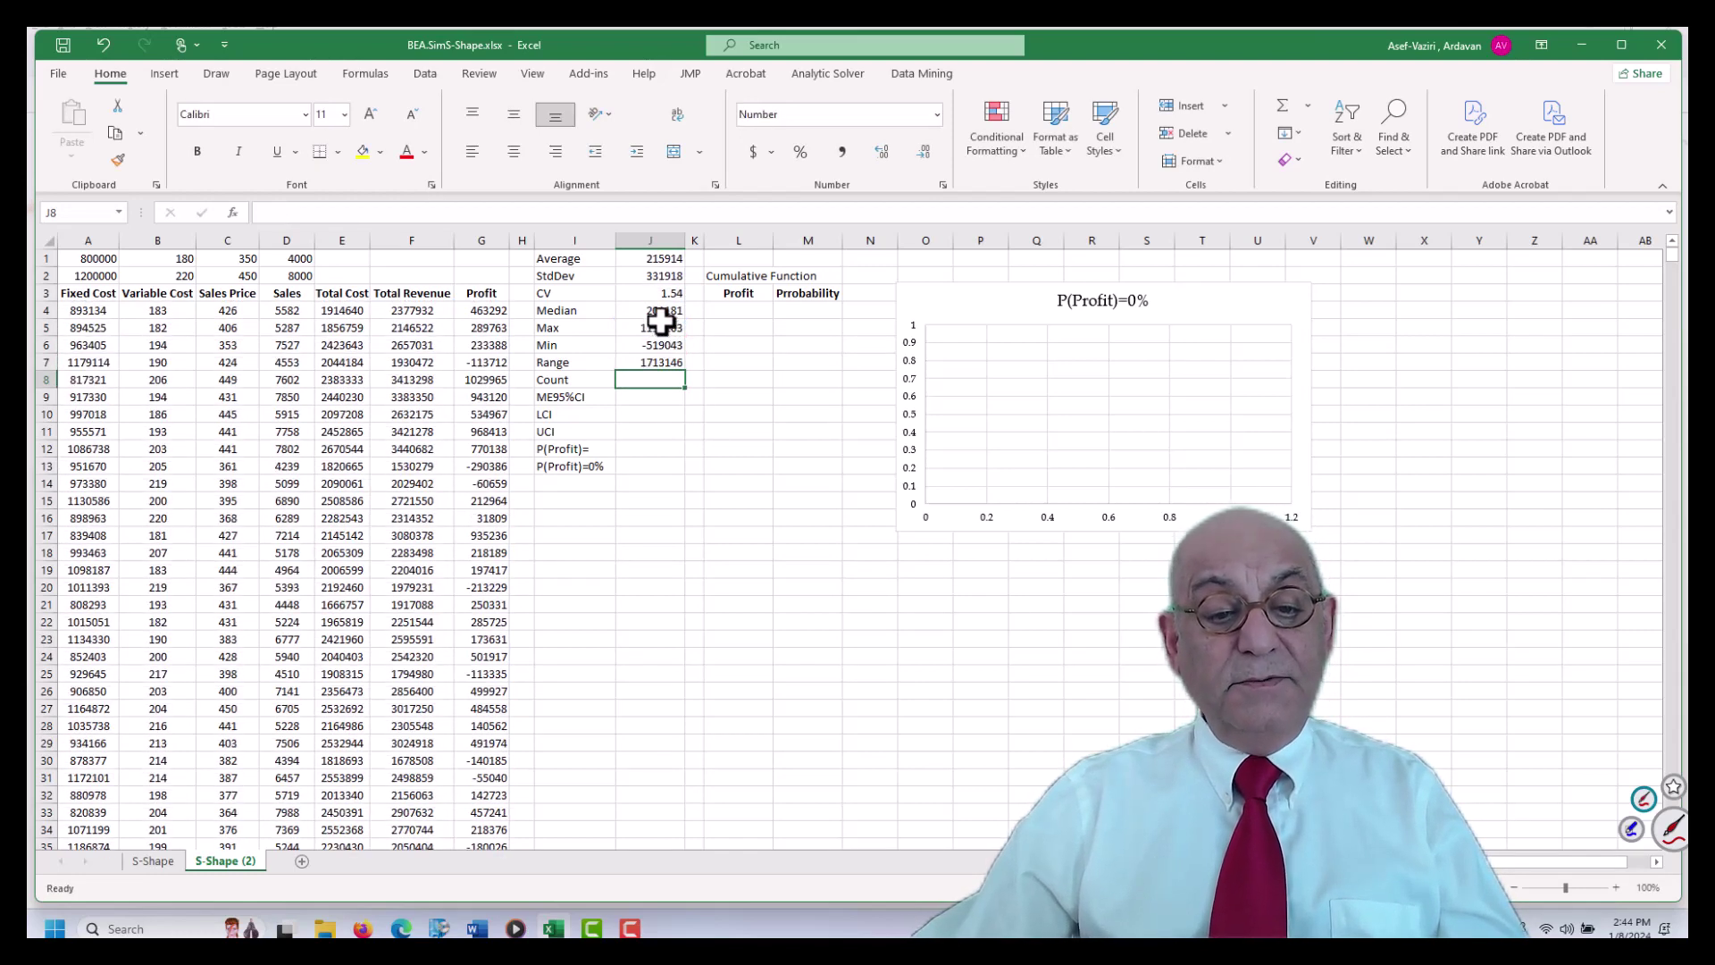
Copy the average formula from J1 to J8 and change its function to COUNT
left_click(641, 259)
right_click(641, 259)
left_click(650, 286)
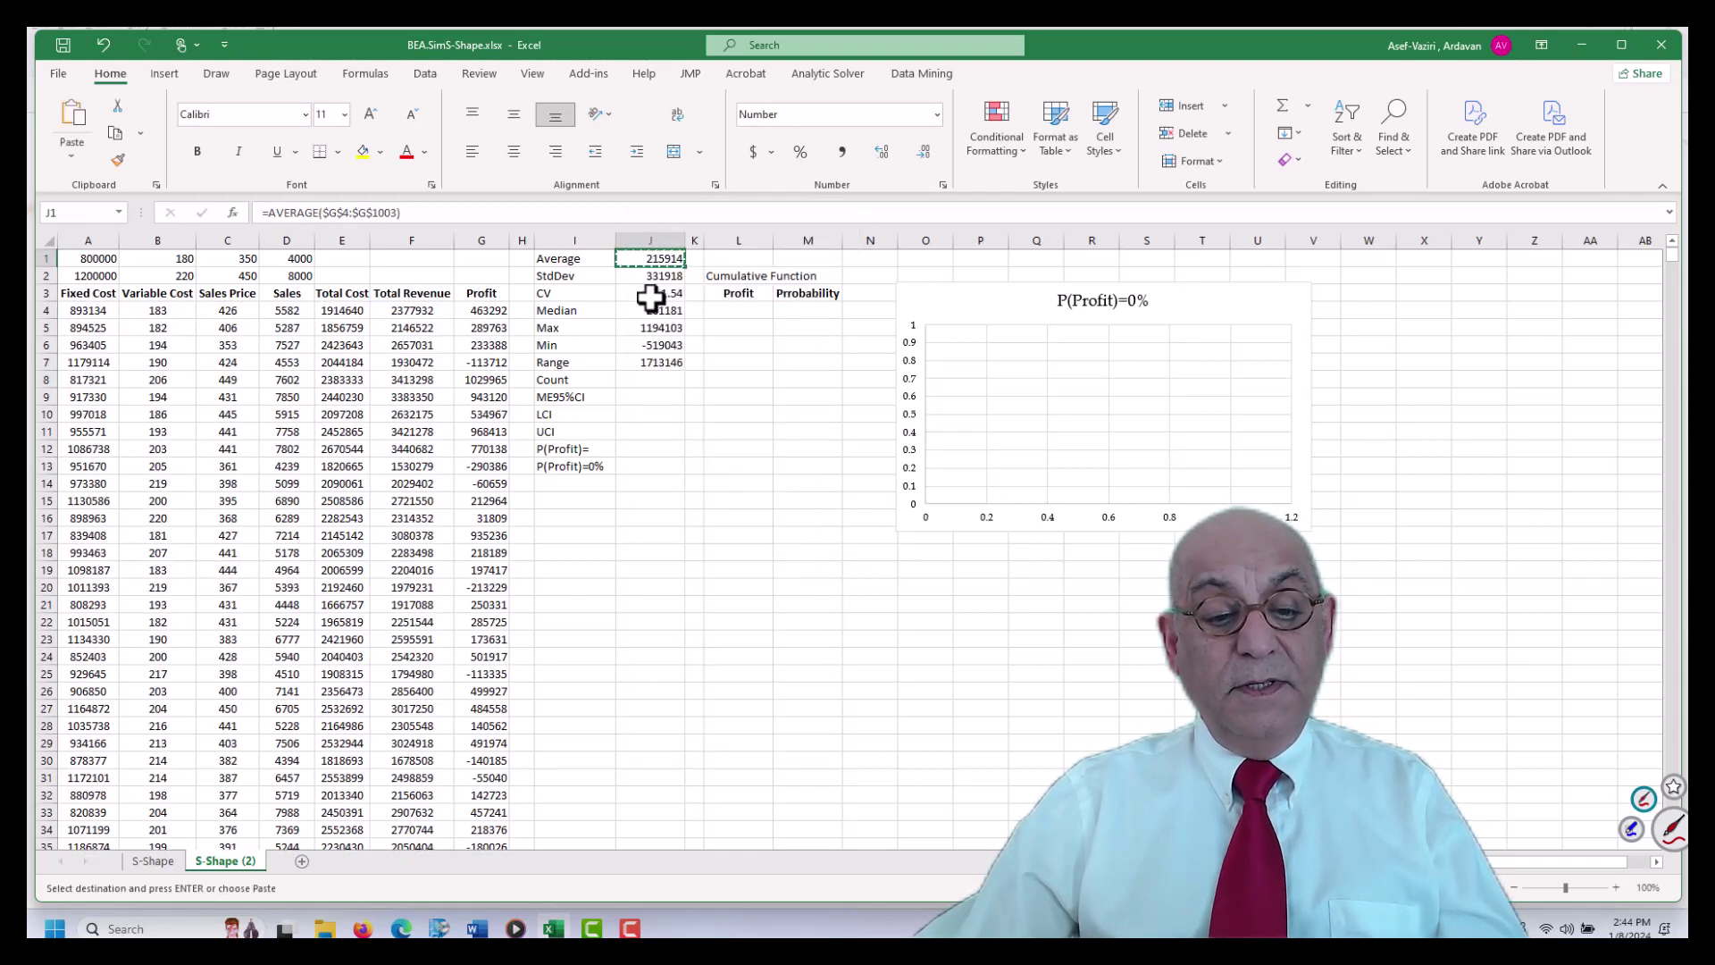
left_click(641, 382)
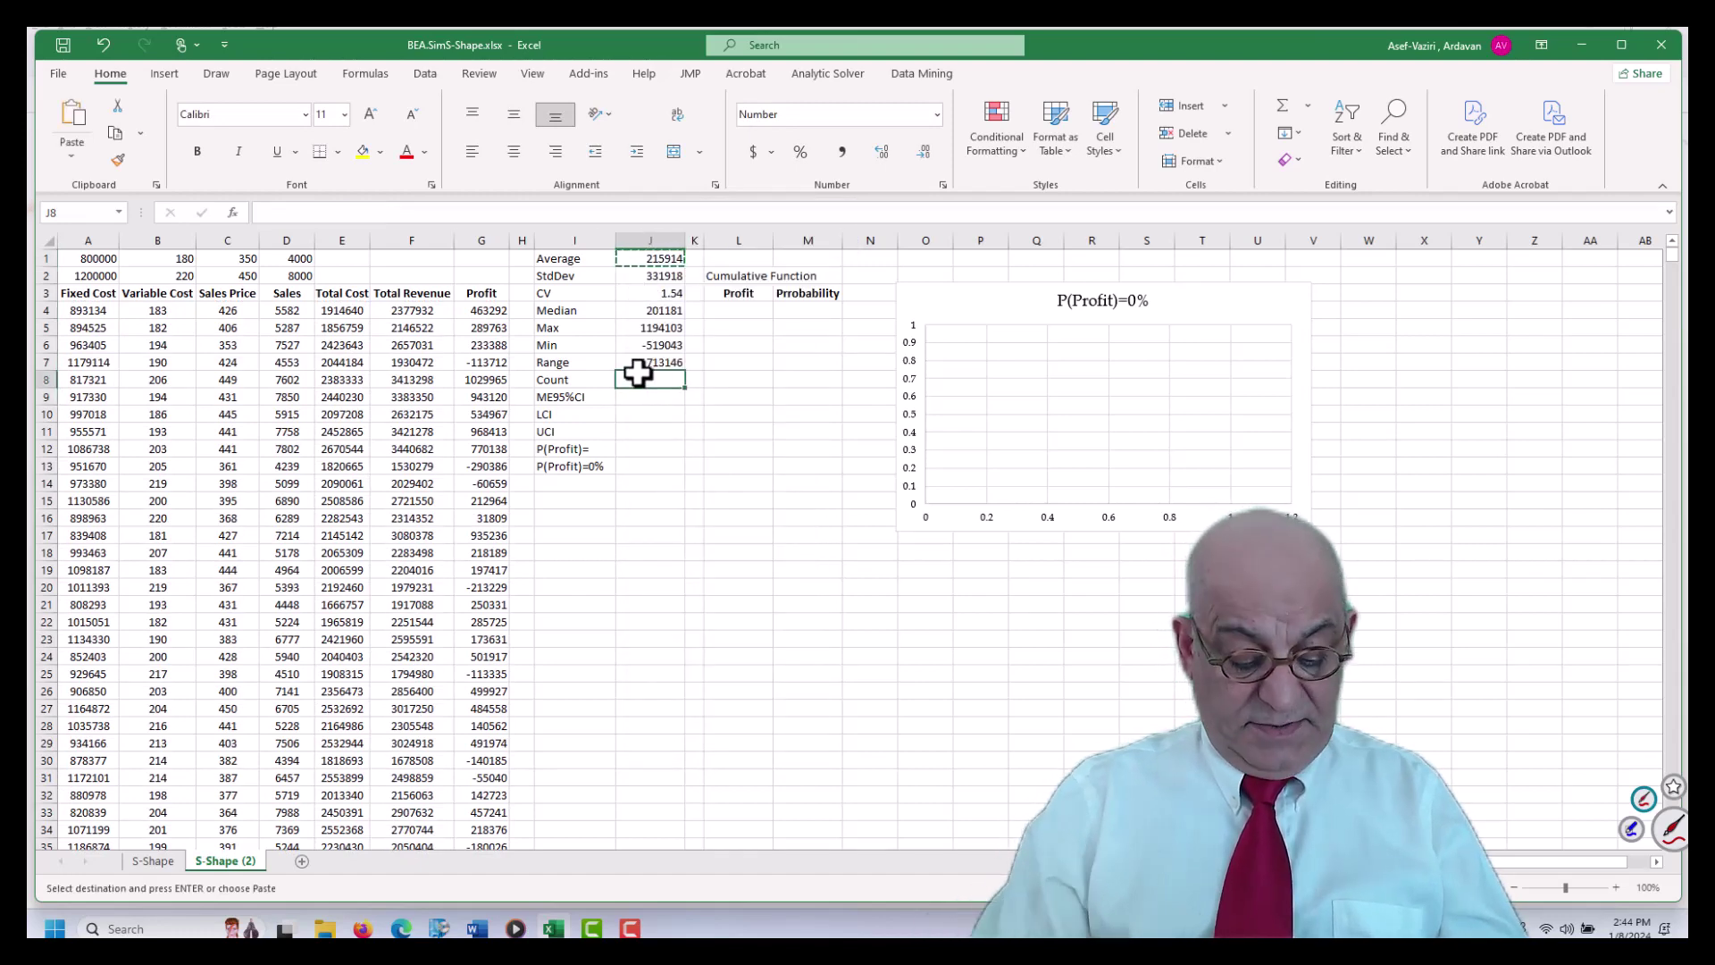
key("ctrl+v")
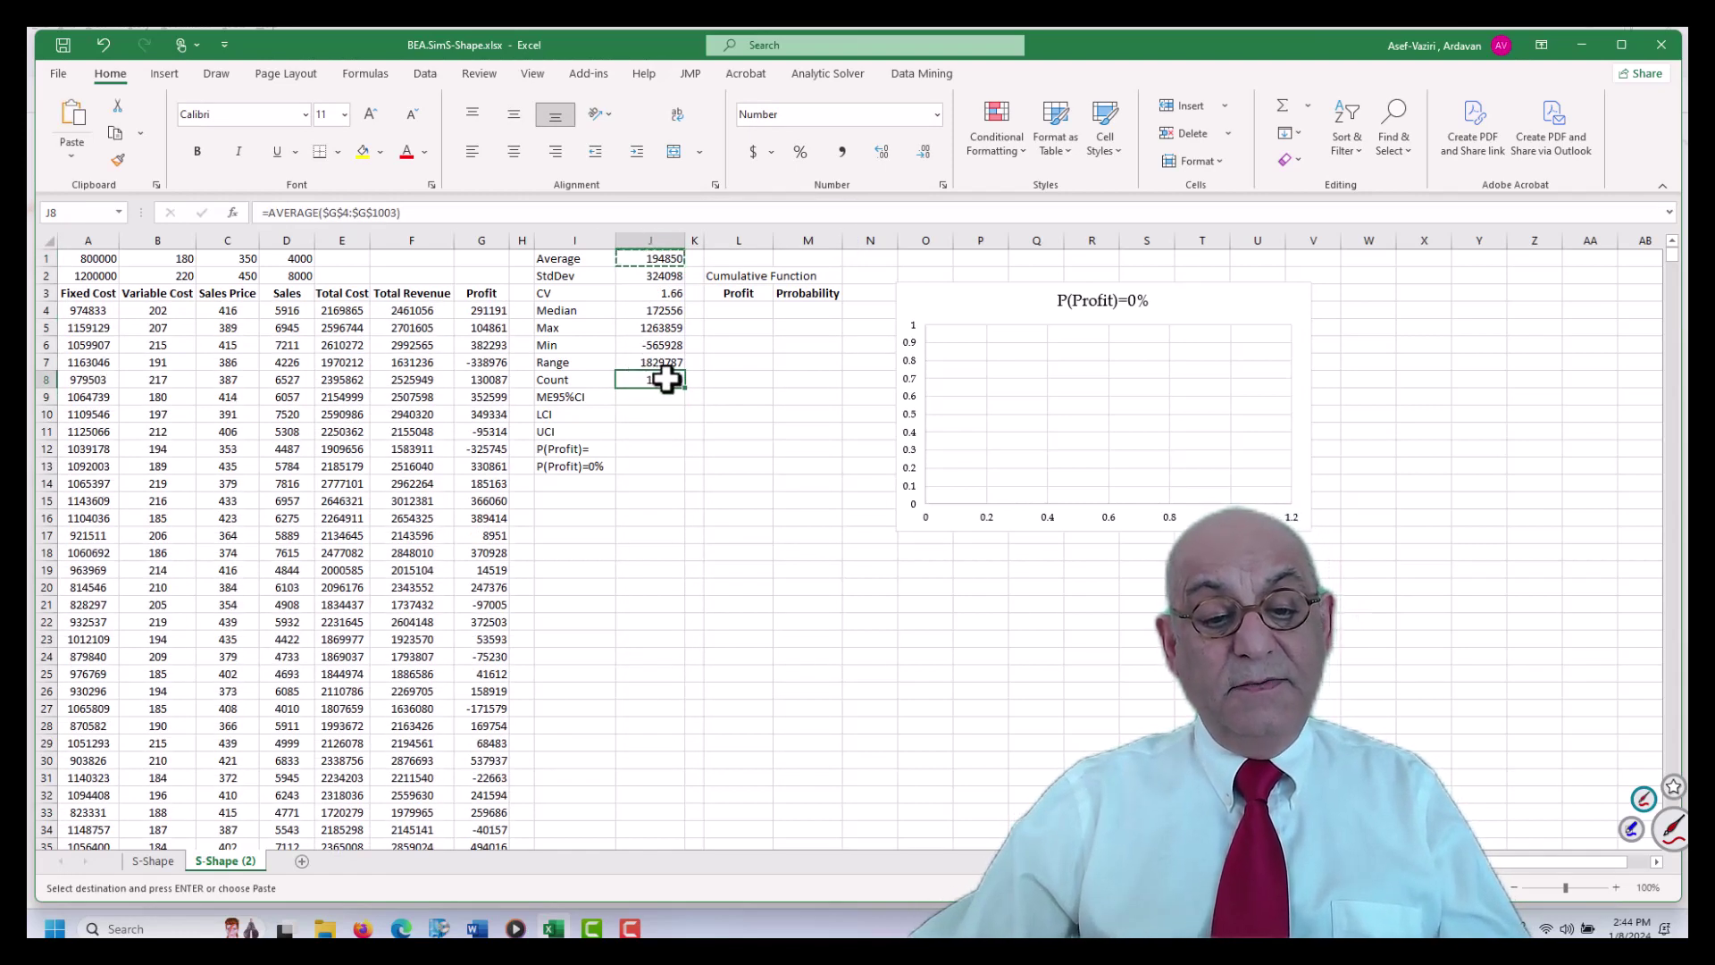
double_click(666, 380)
left_click_drag(677, 381, 613, 384)
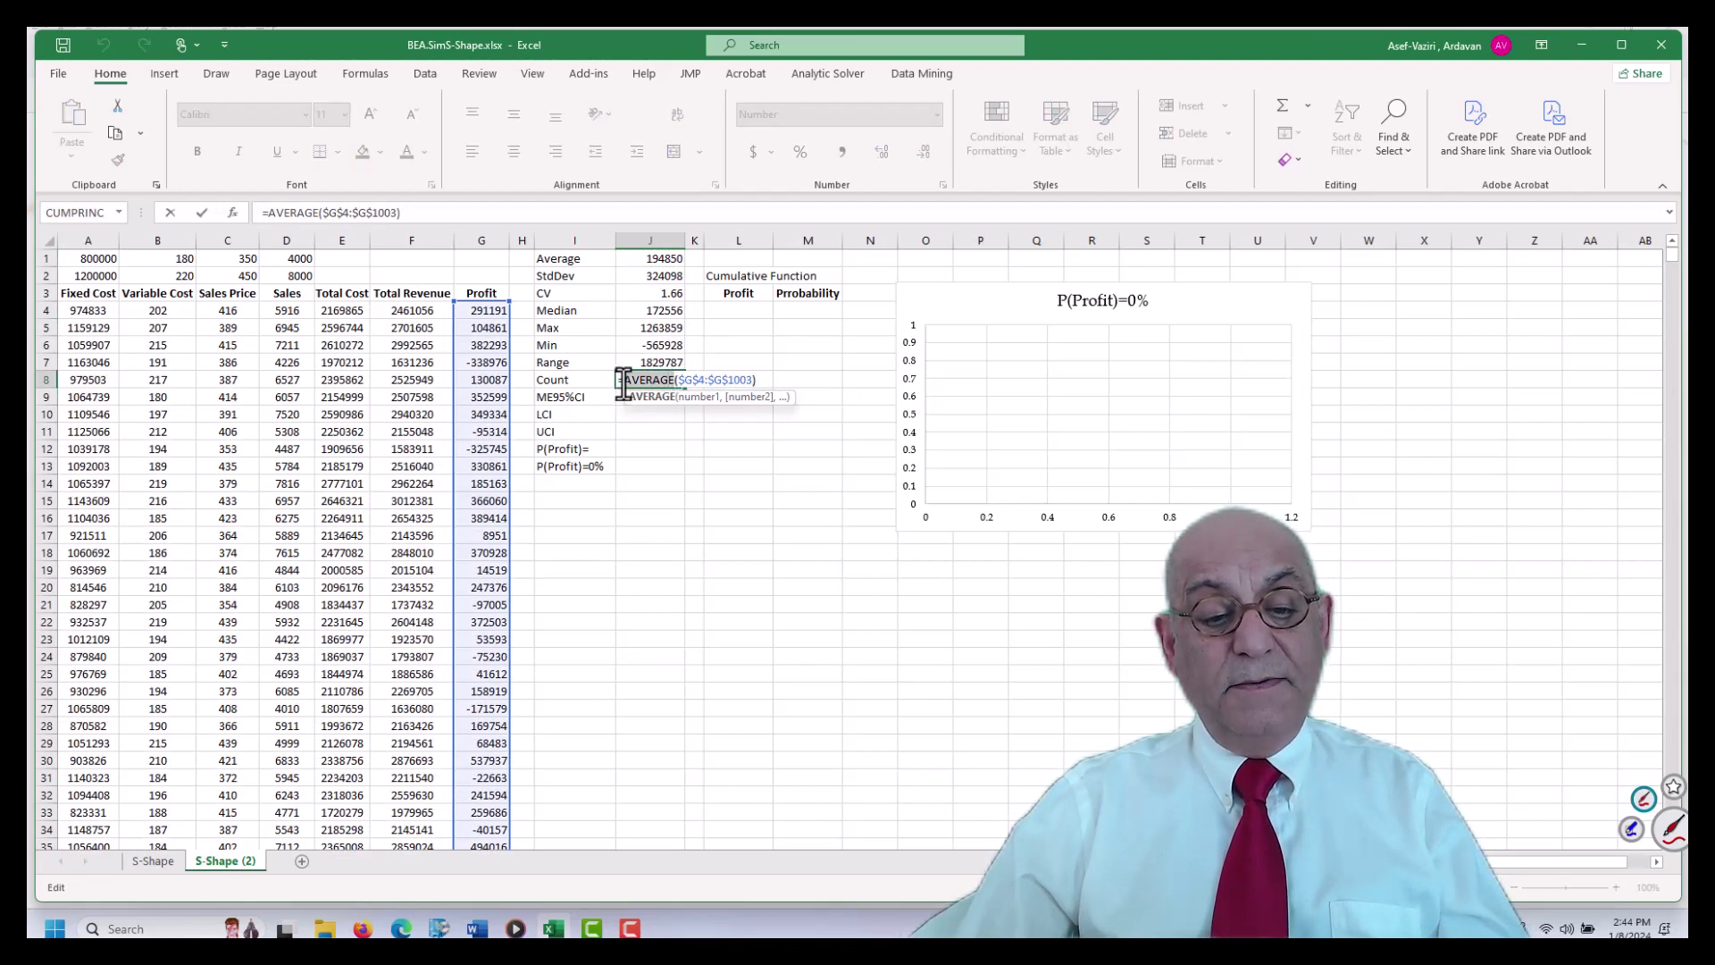
type("COUNT")
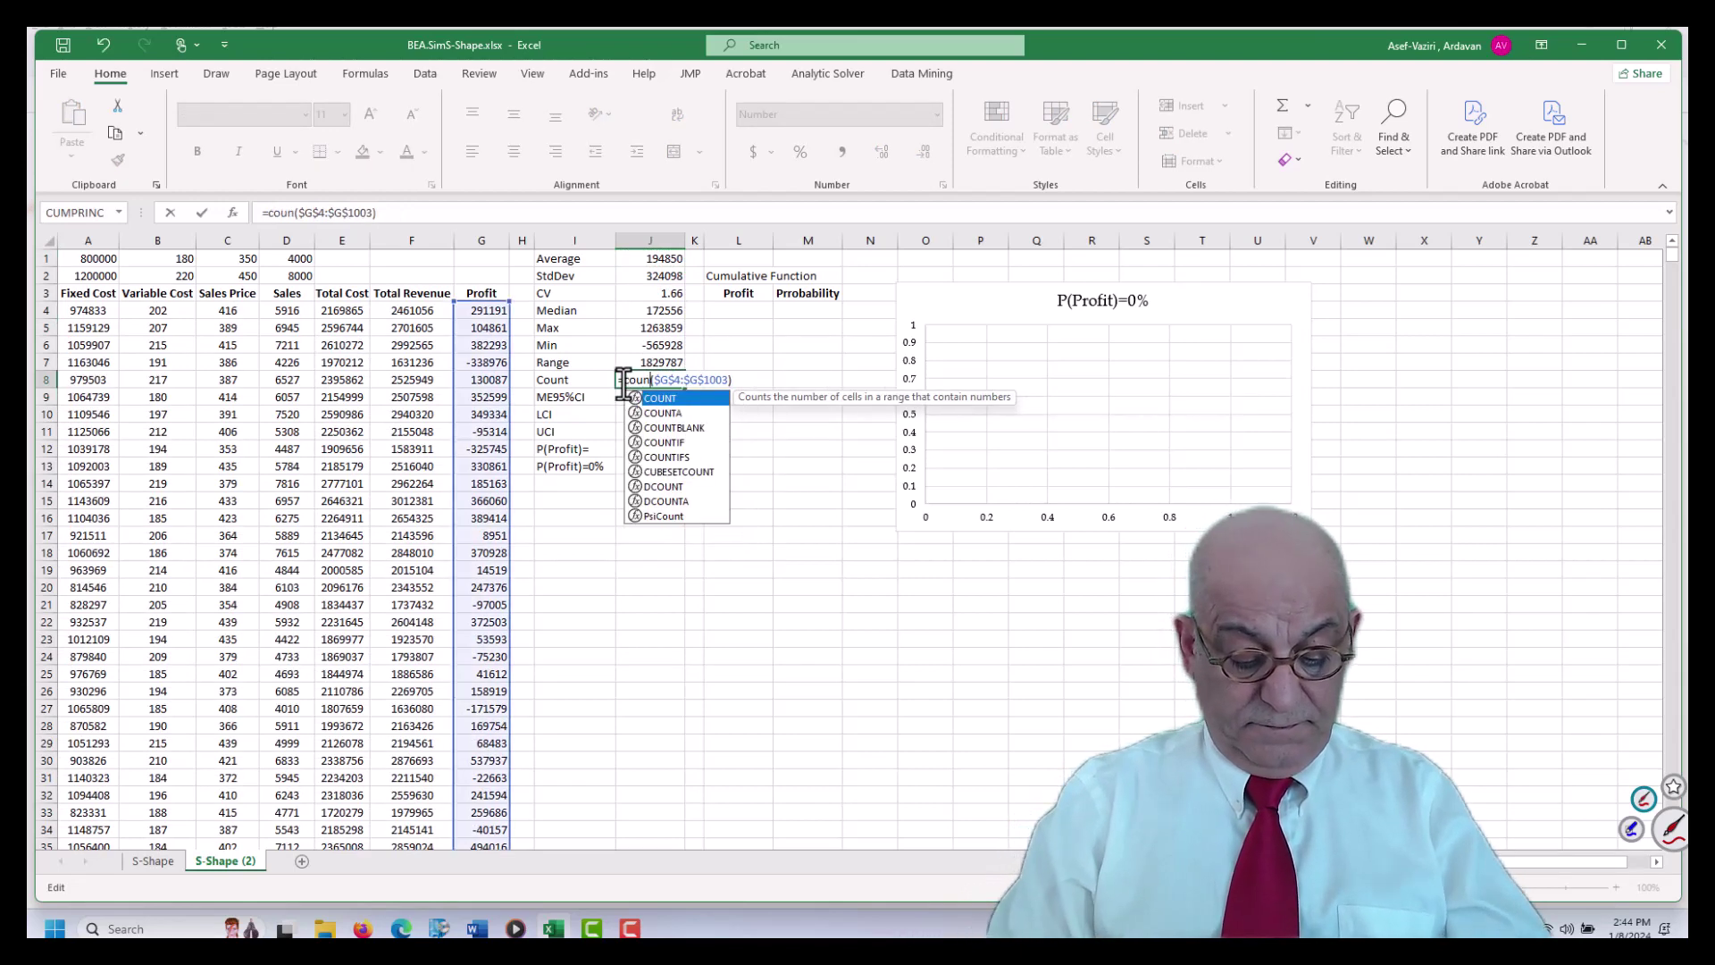
key("Return")
Enter the 95% margin of error formula =CONFIDENCE.NORM(.05,J2,J8) in cell J9
type("=")
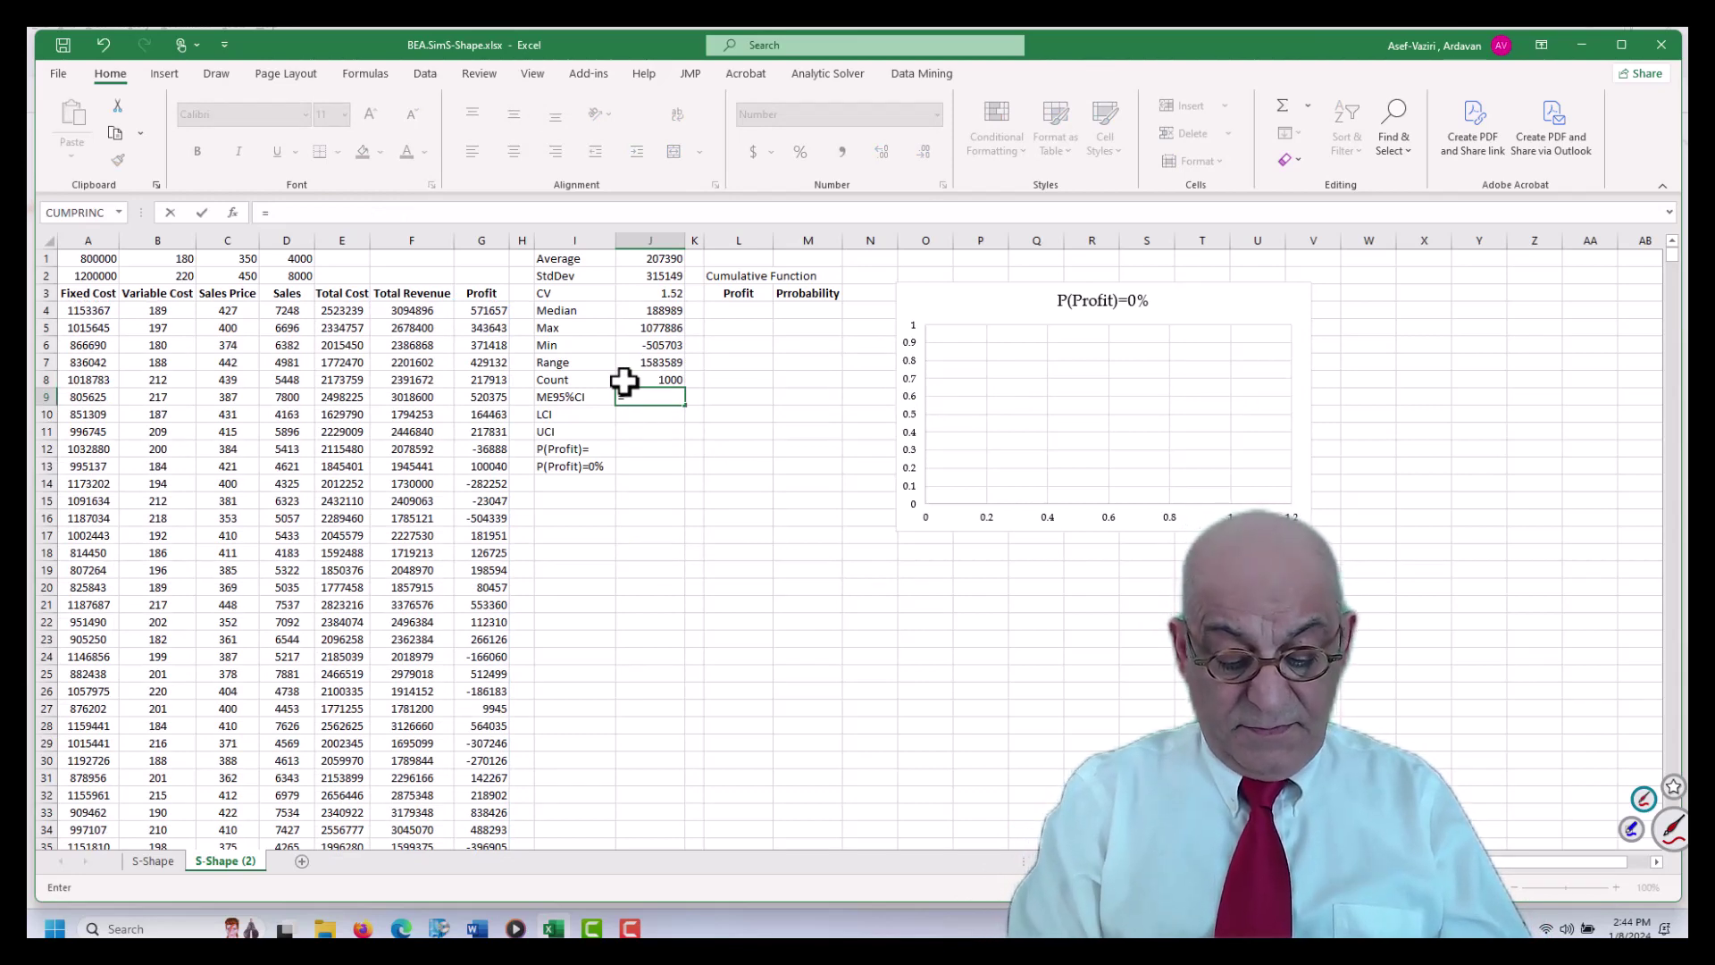
type("con")
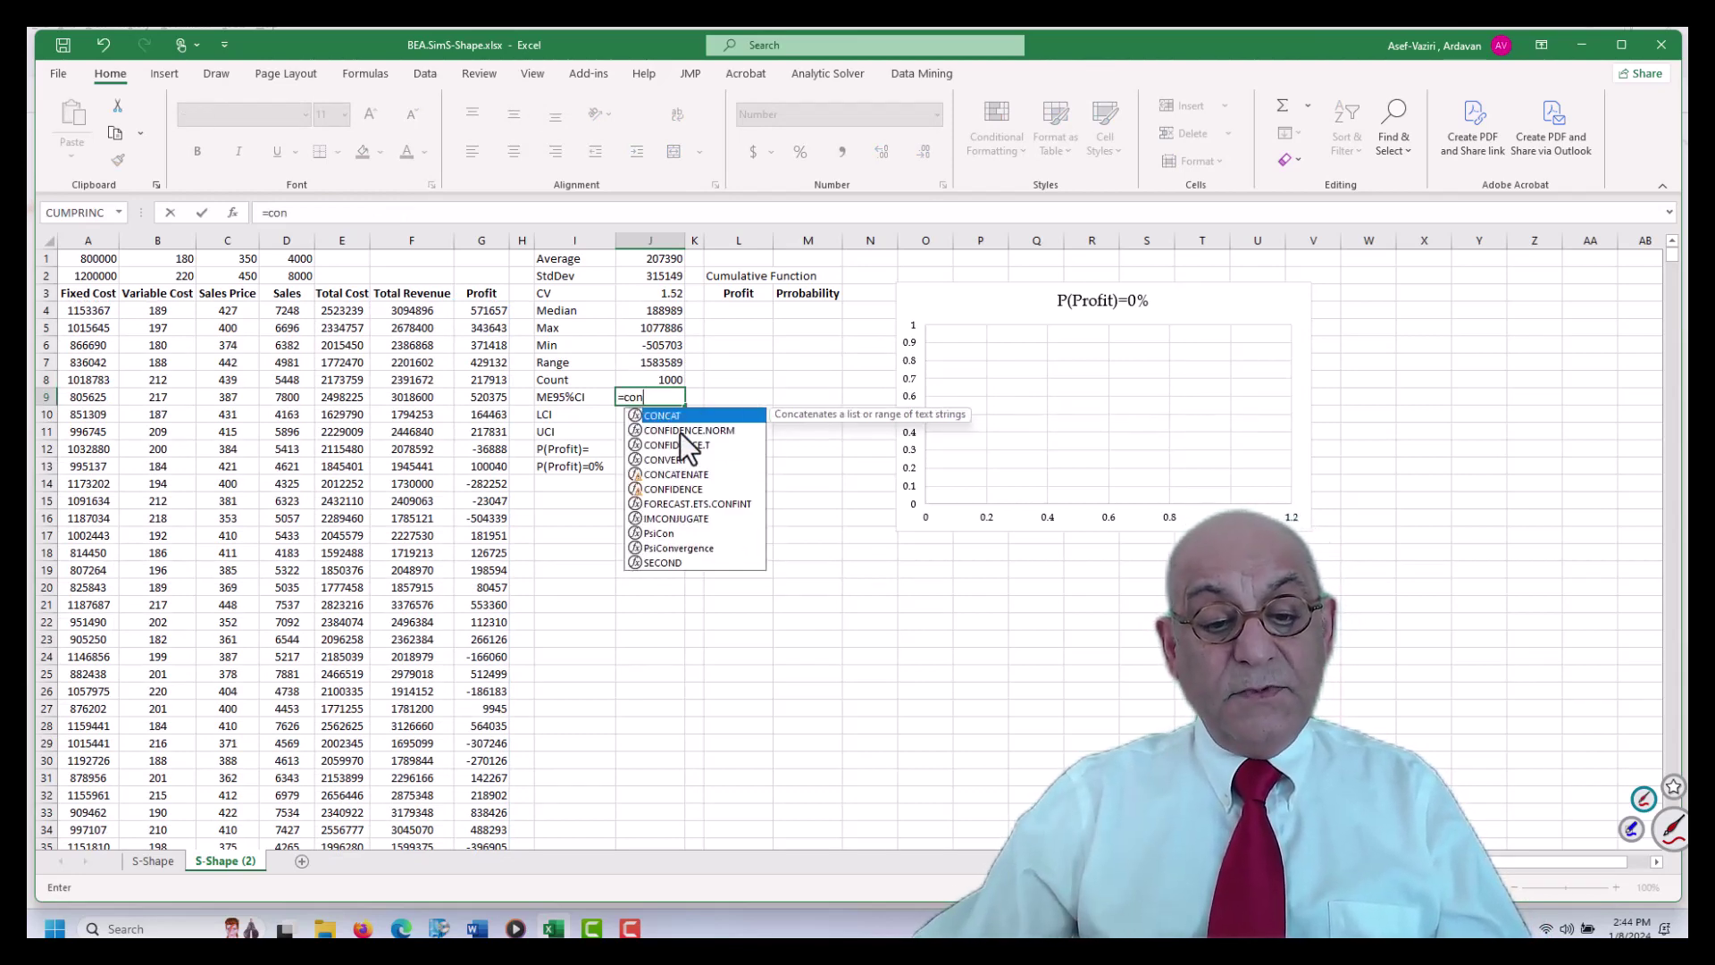
double_click(683, 431)
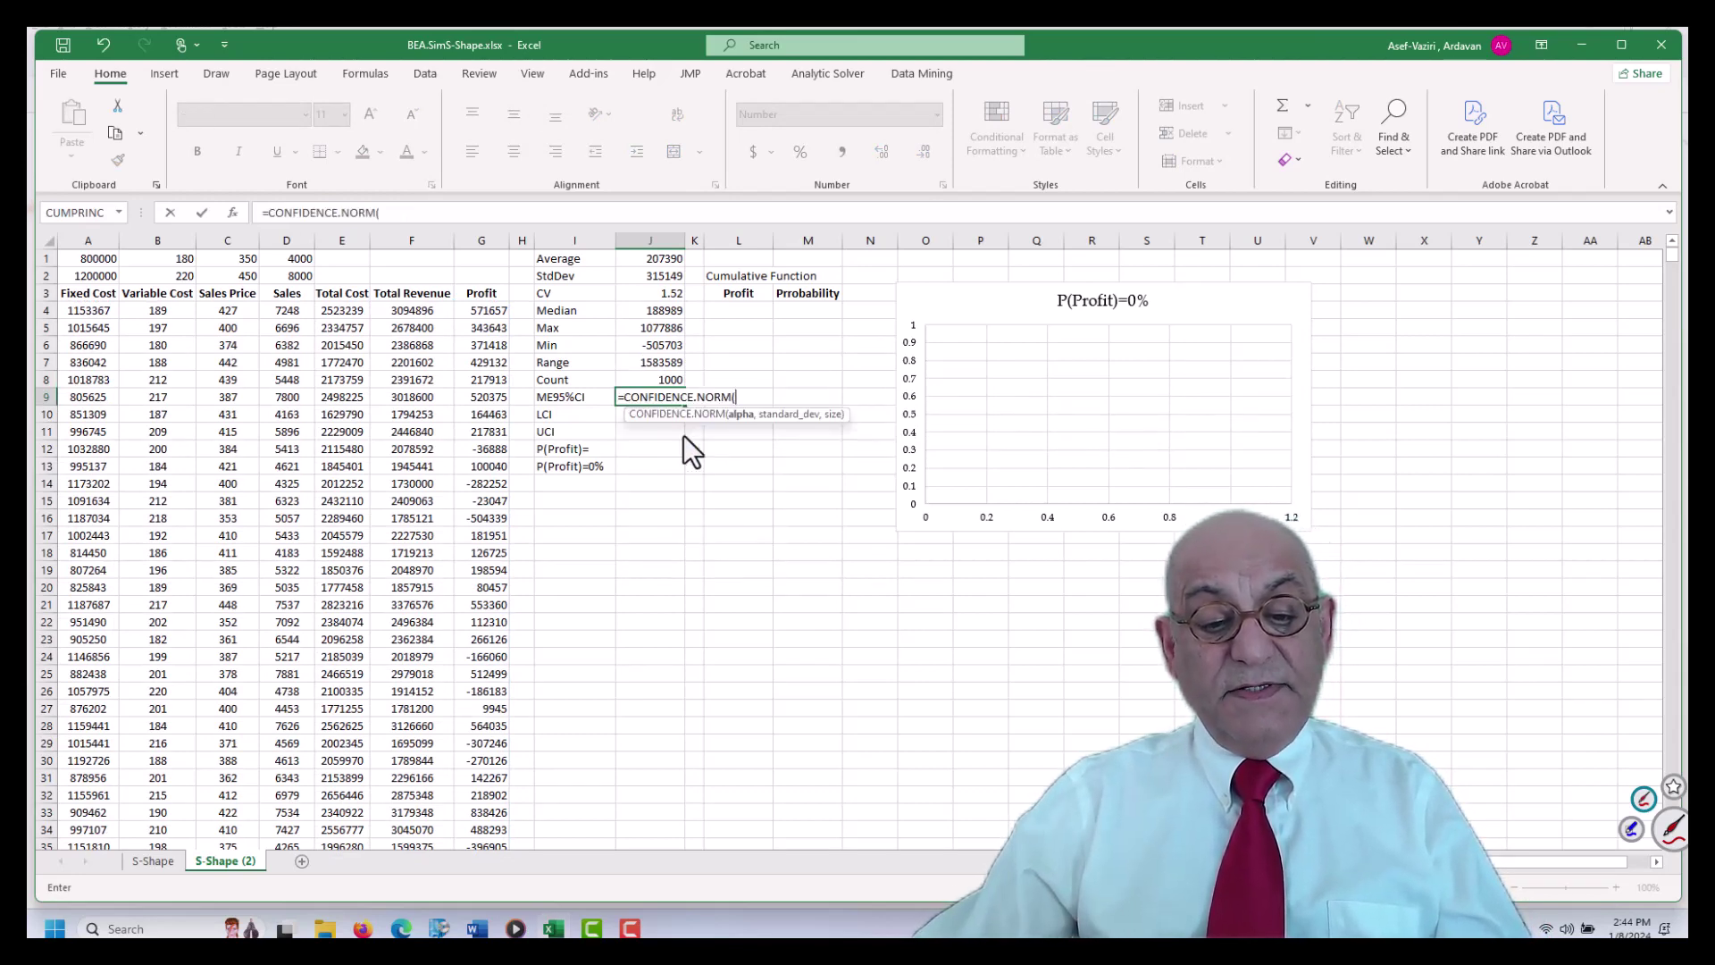
left_click(758, 404)
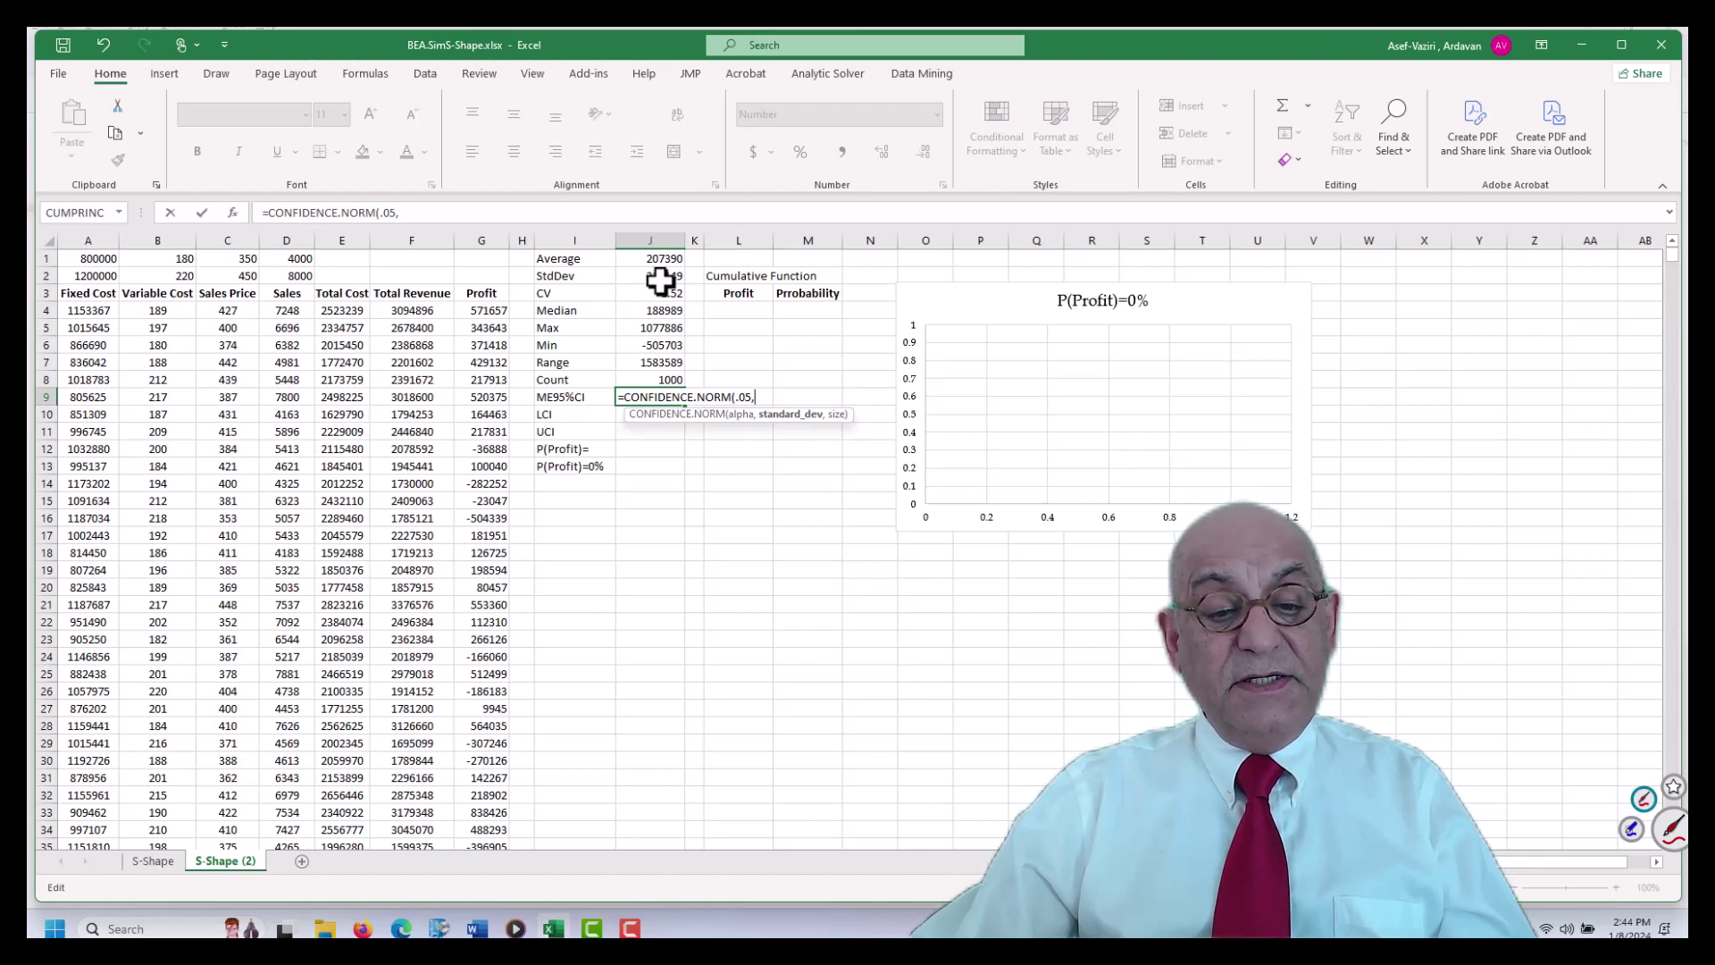
left_click(660, 280)
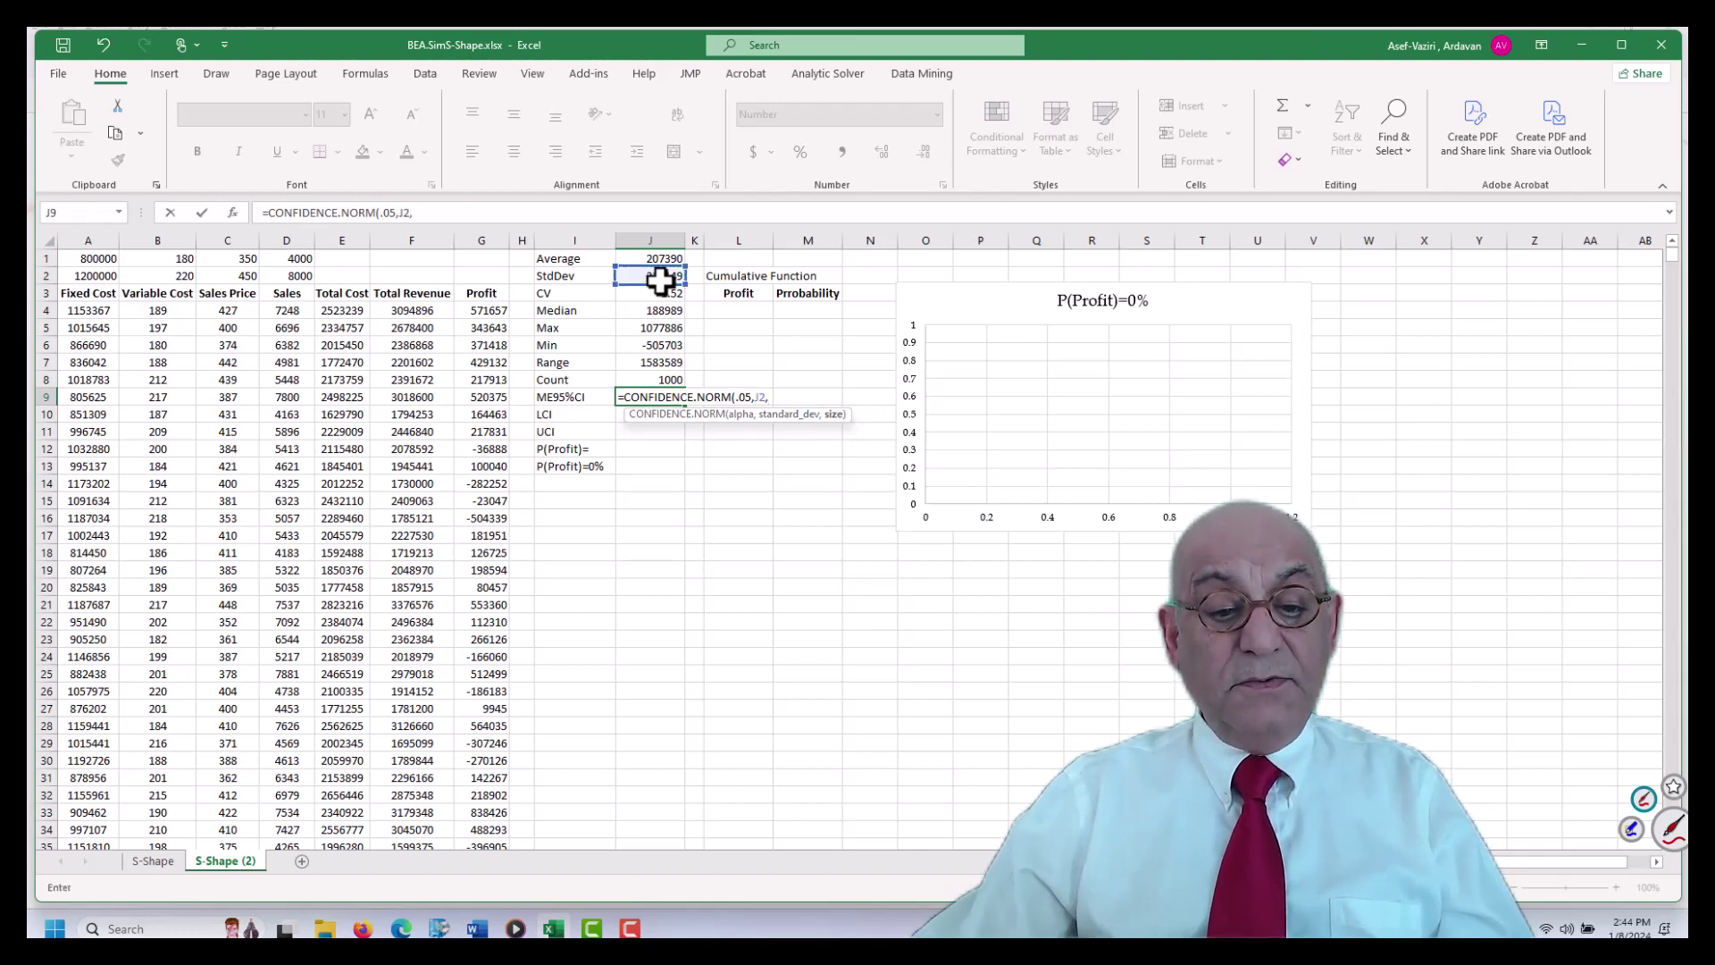
left_click(669, 379)
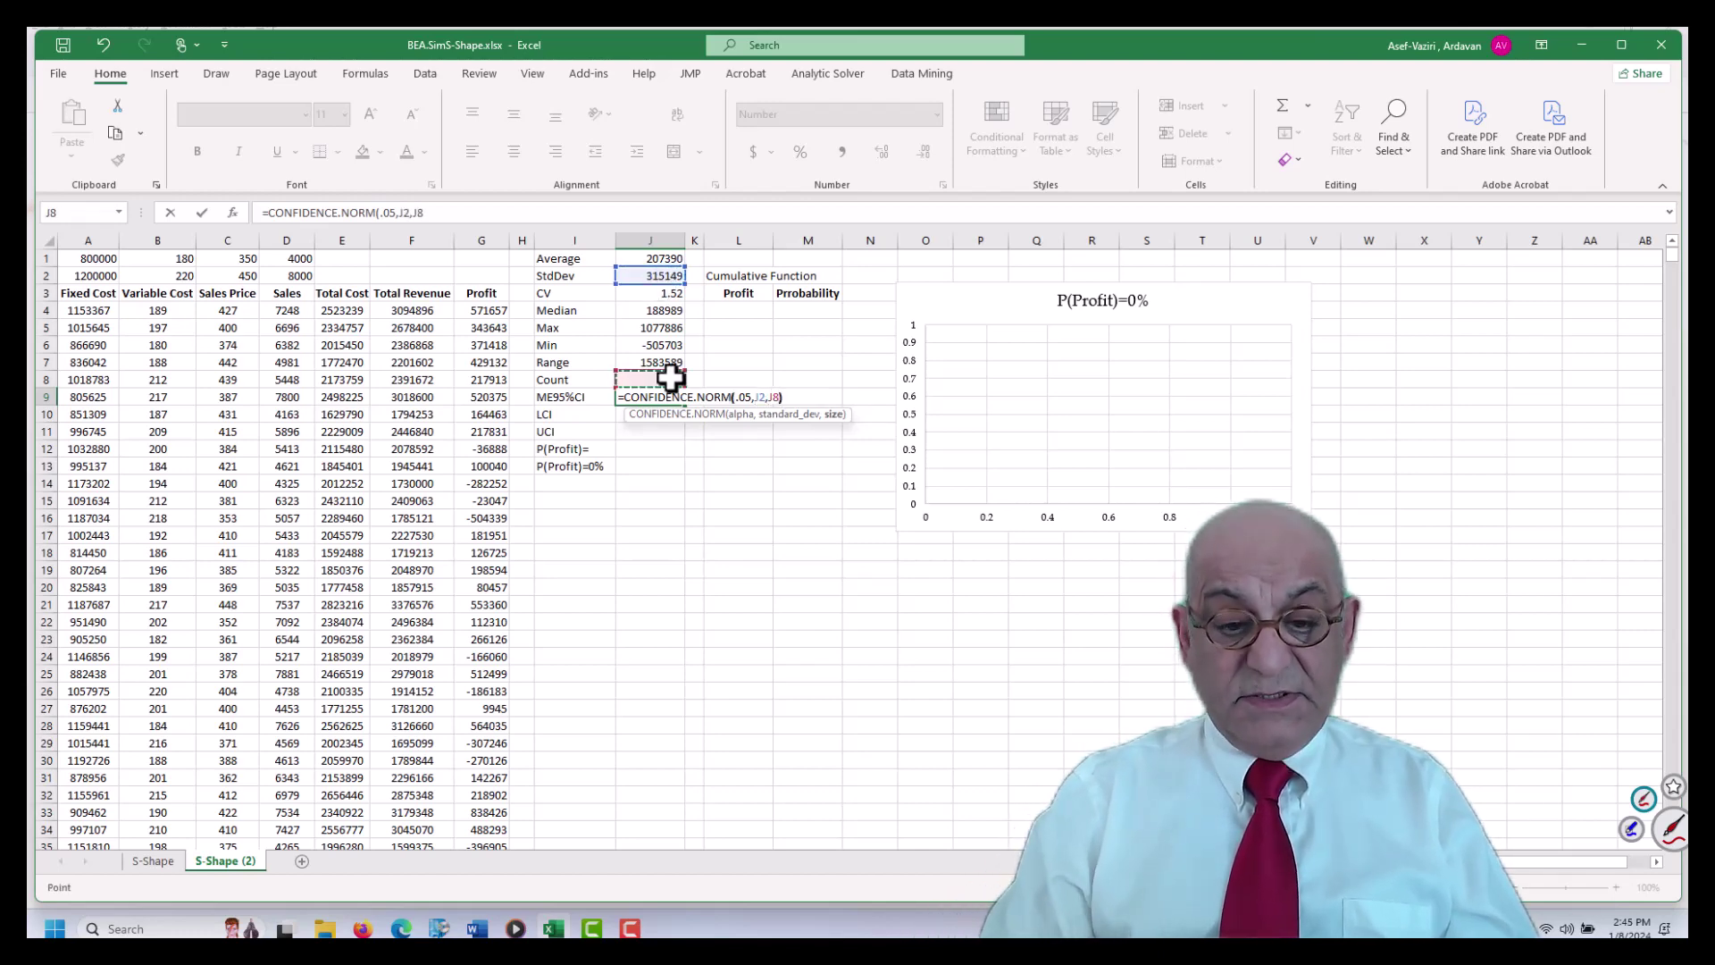
key("Return")
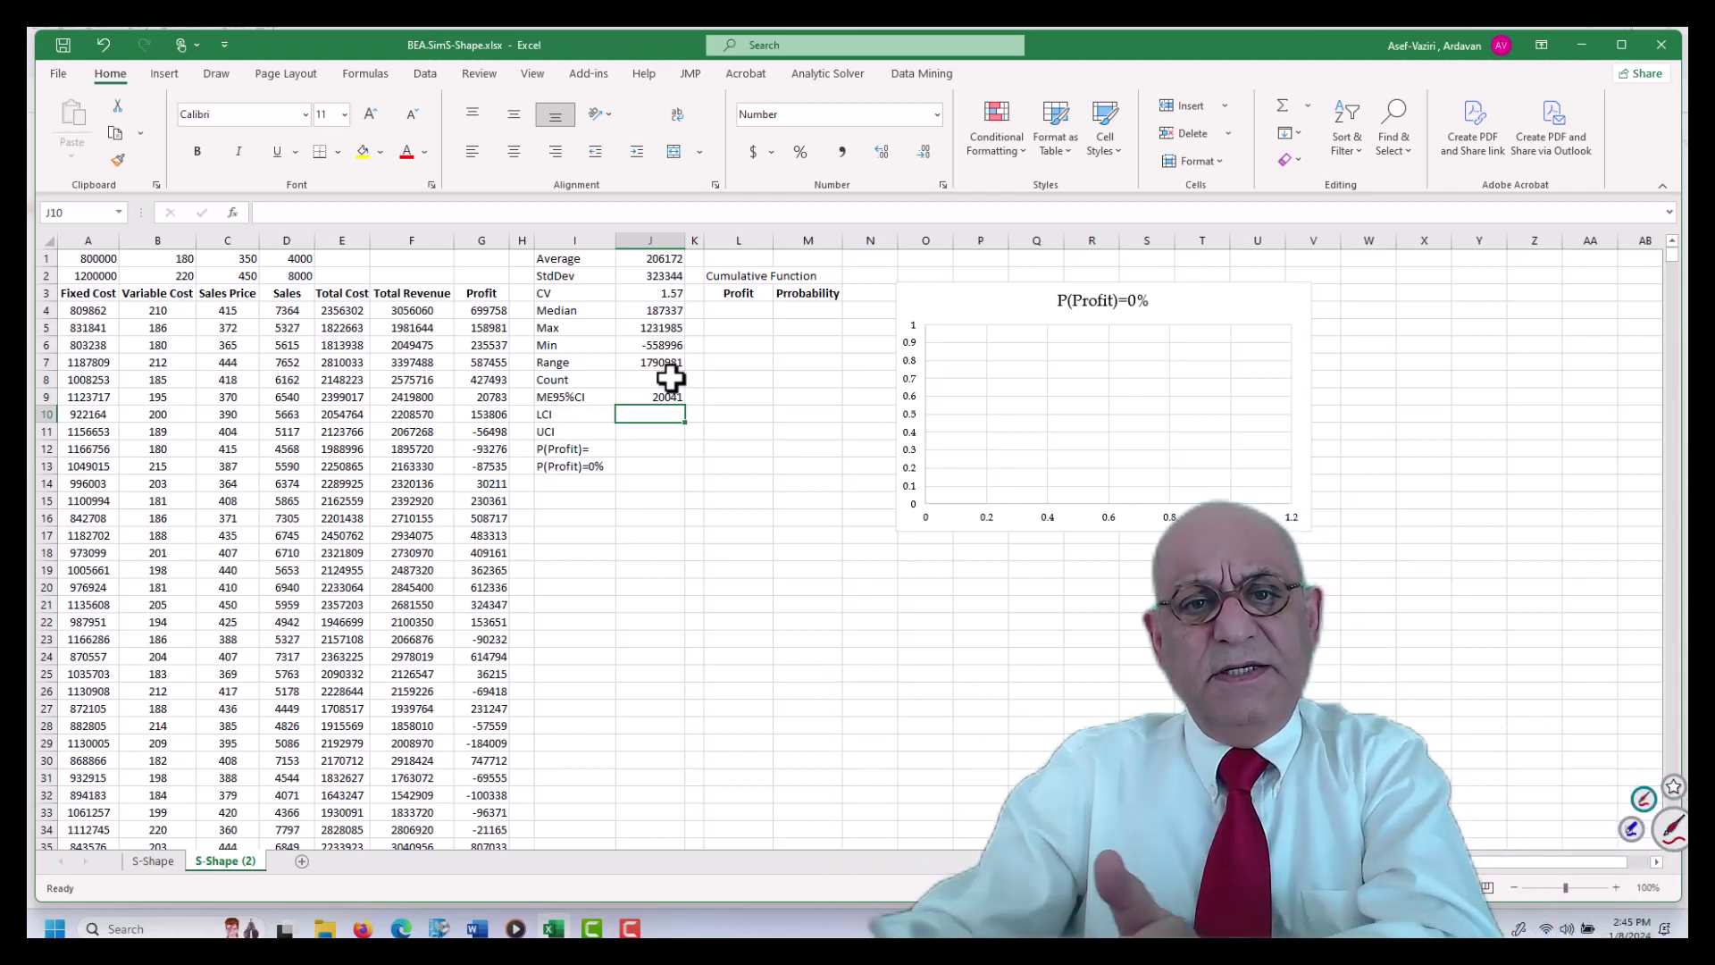
Enter the lower confidence limit formula =J1-J9 in cell J10
type("=")
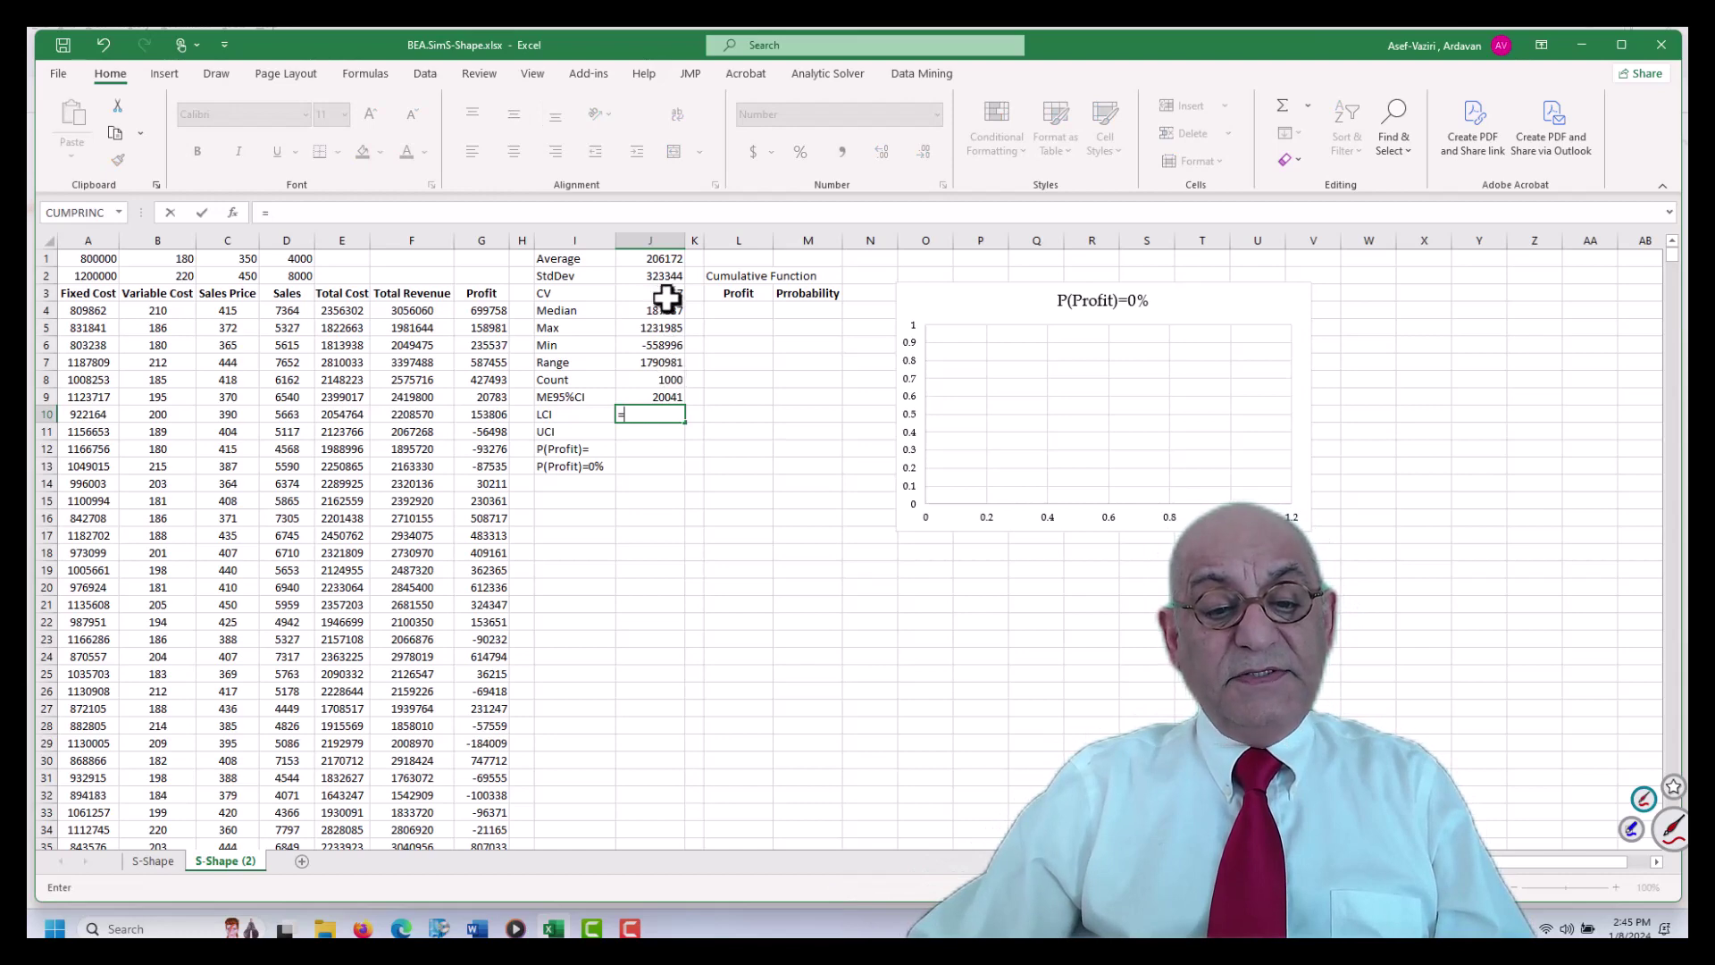
left_click(664, 258)
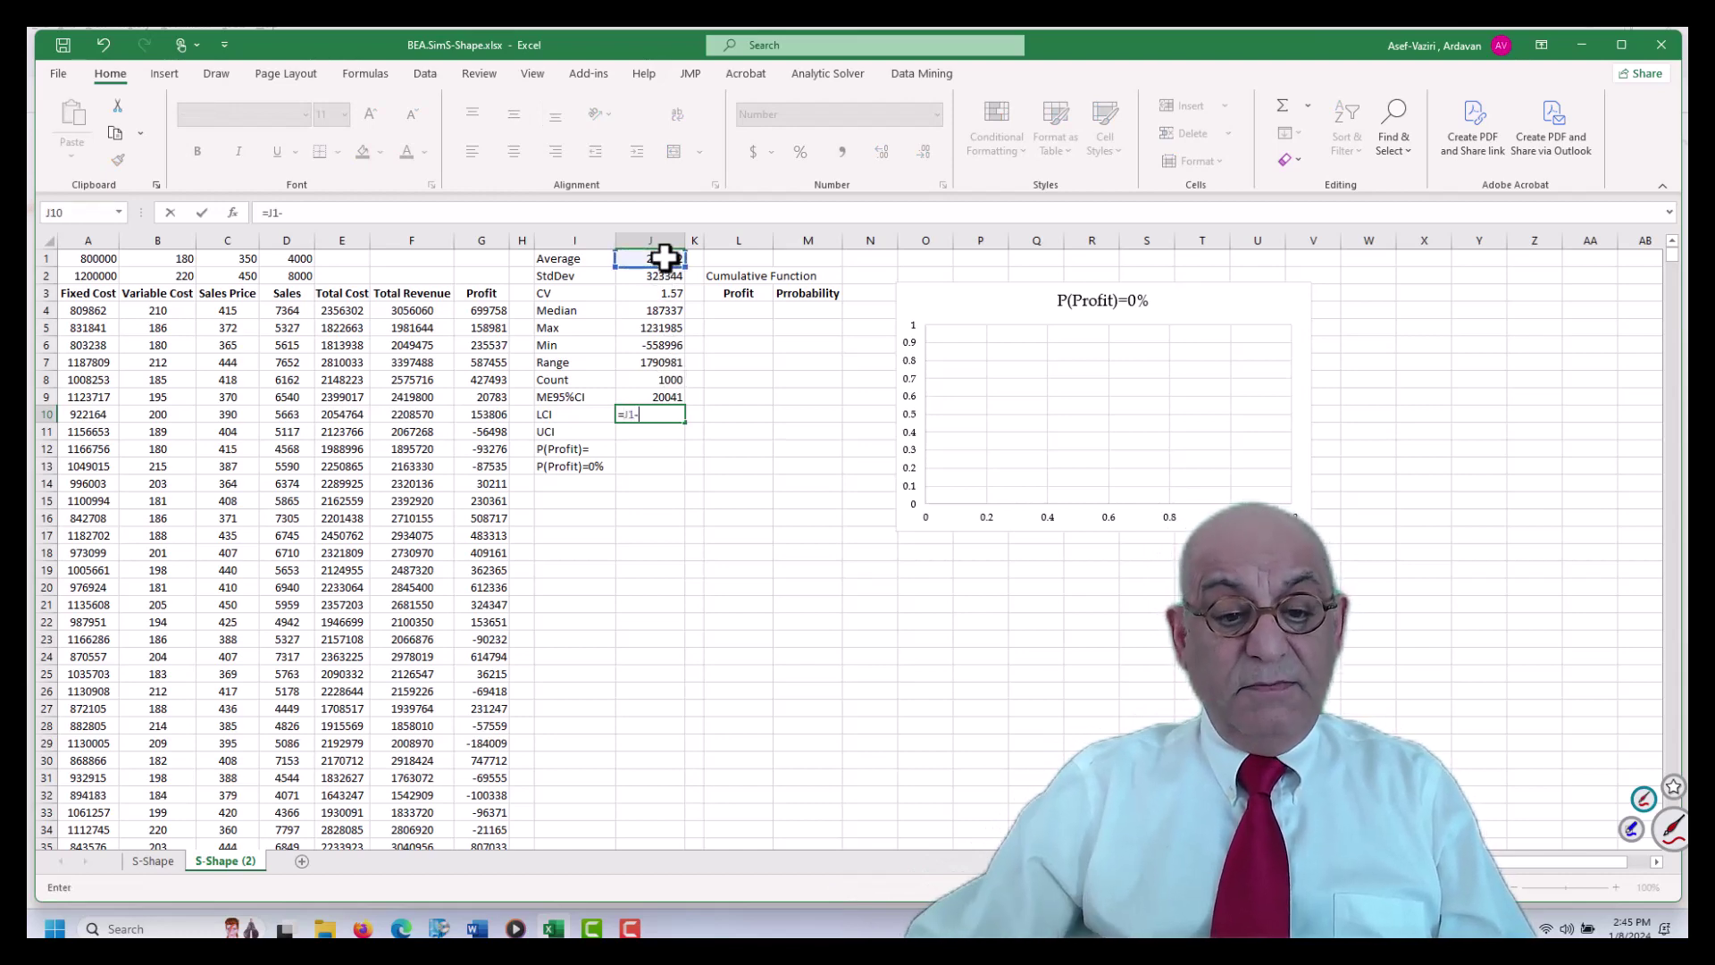
type("-")
left_click(669, 397)
key("Return")
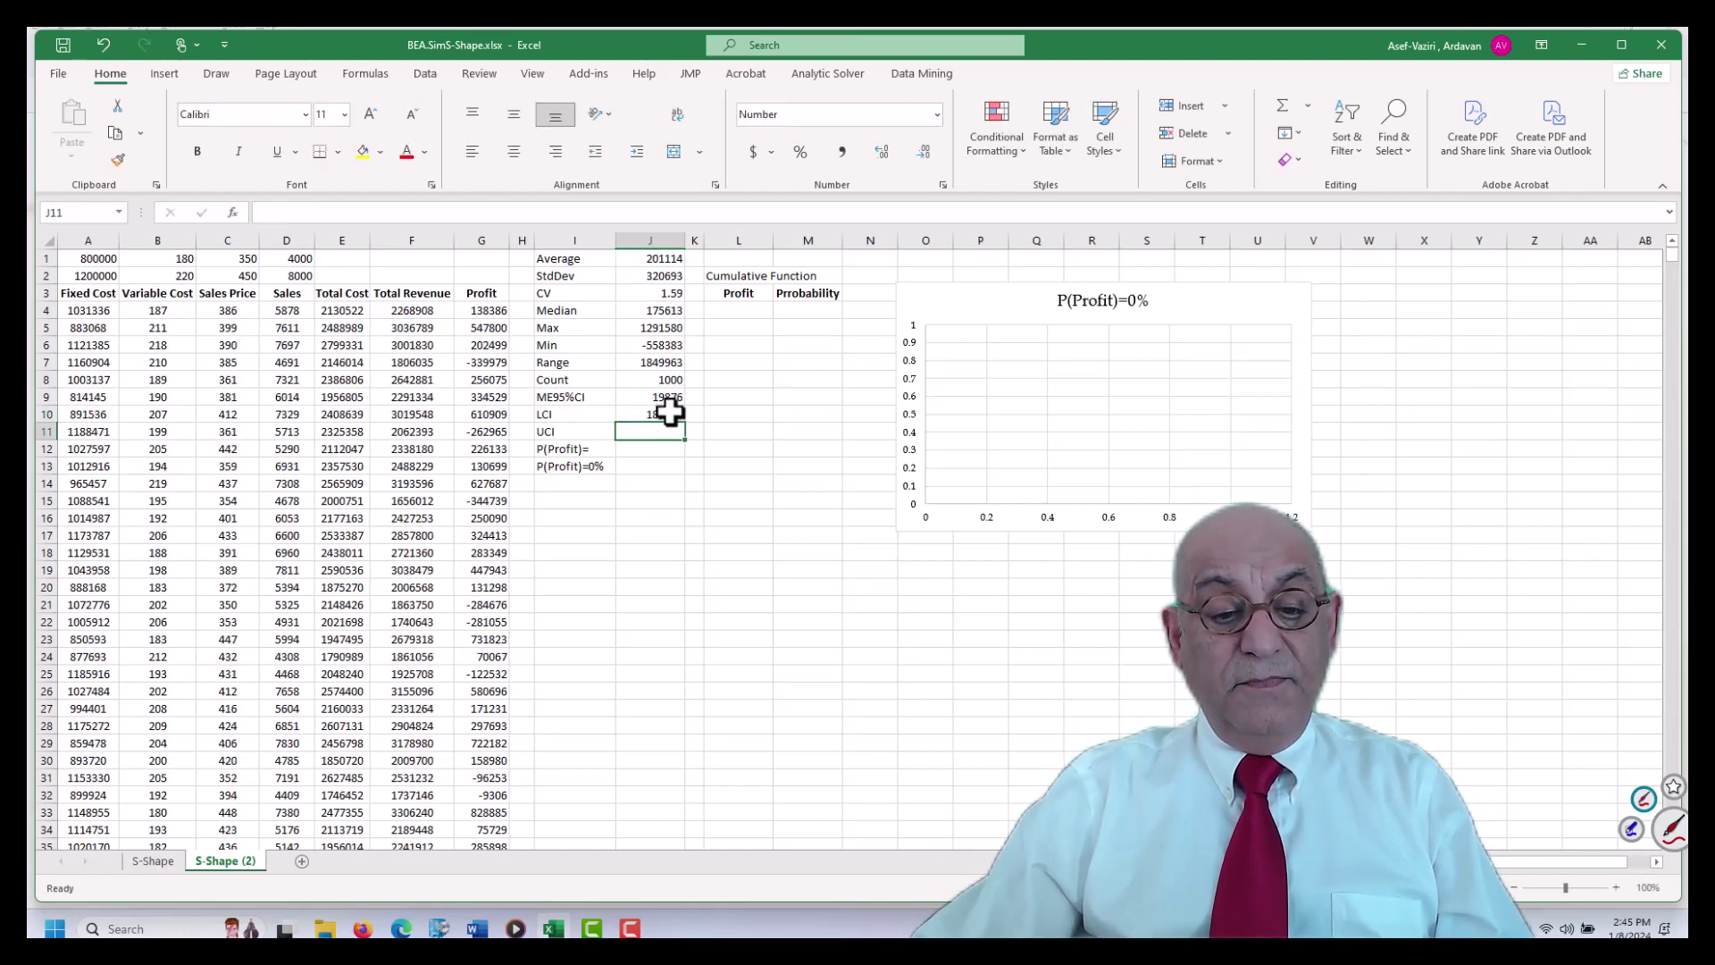
Enter the upper confidence limit formula =J1+J9 in cell J11
left_click(670, 416)
left_click(668, 431)
type("=")
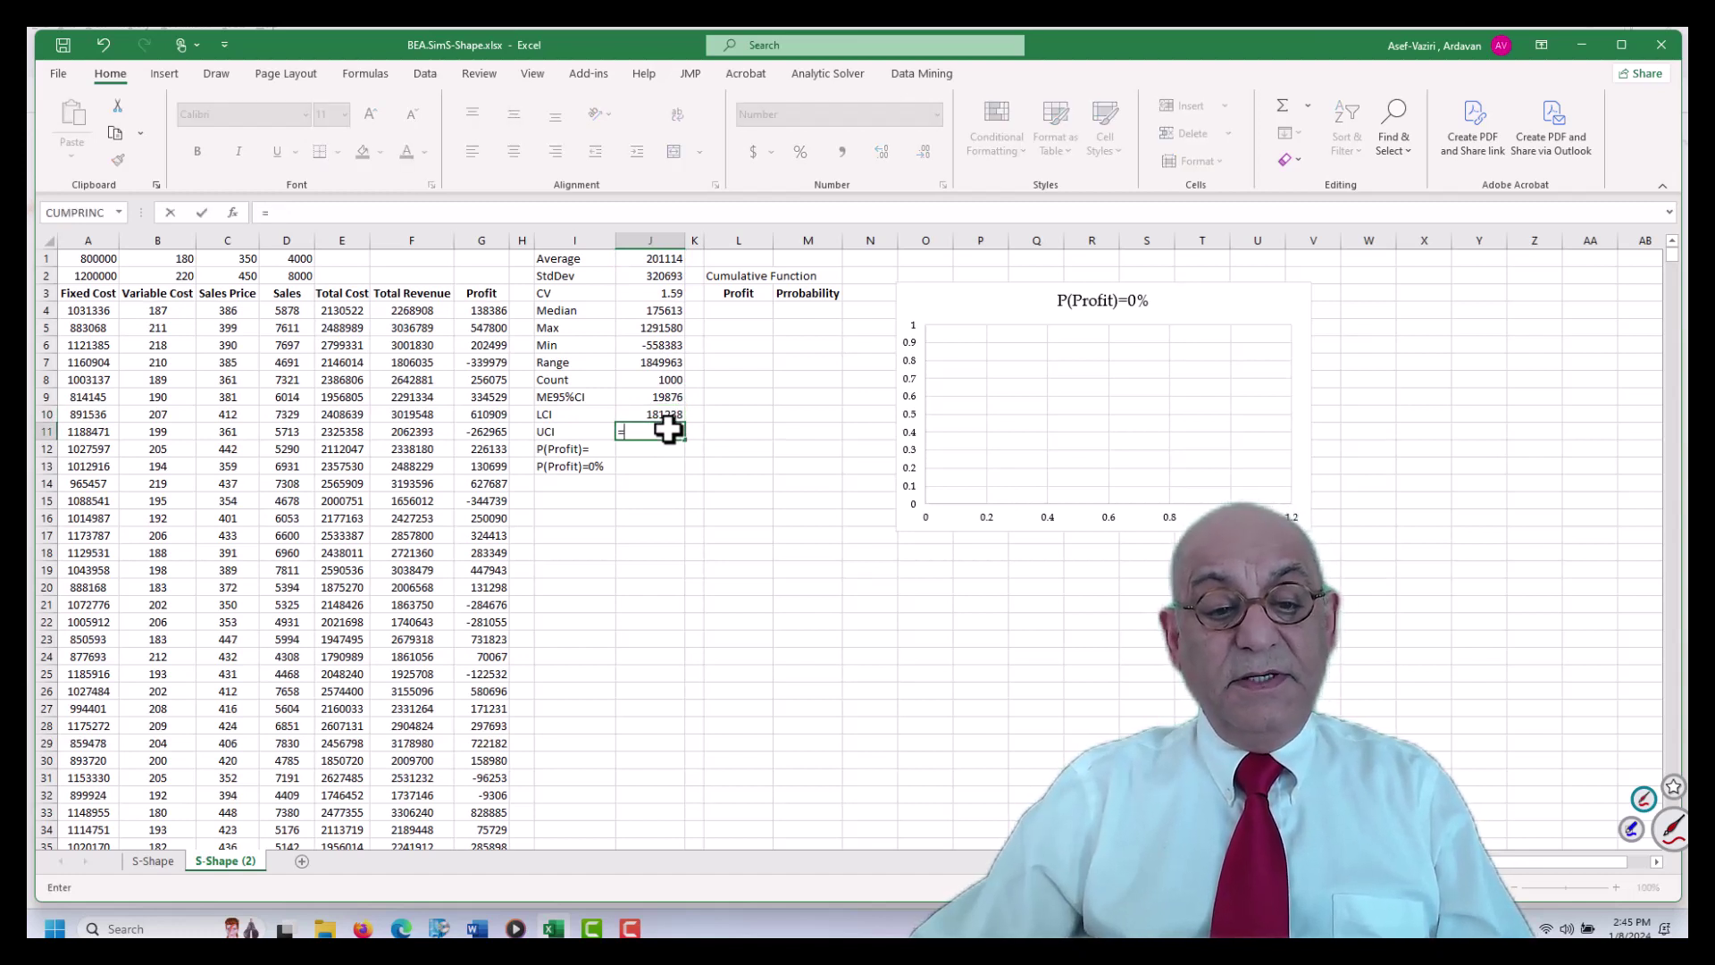
left_click(651, 260)
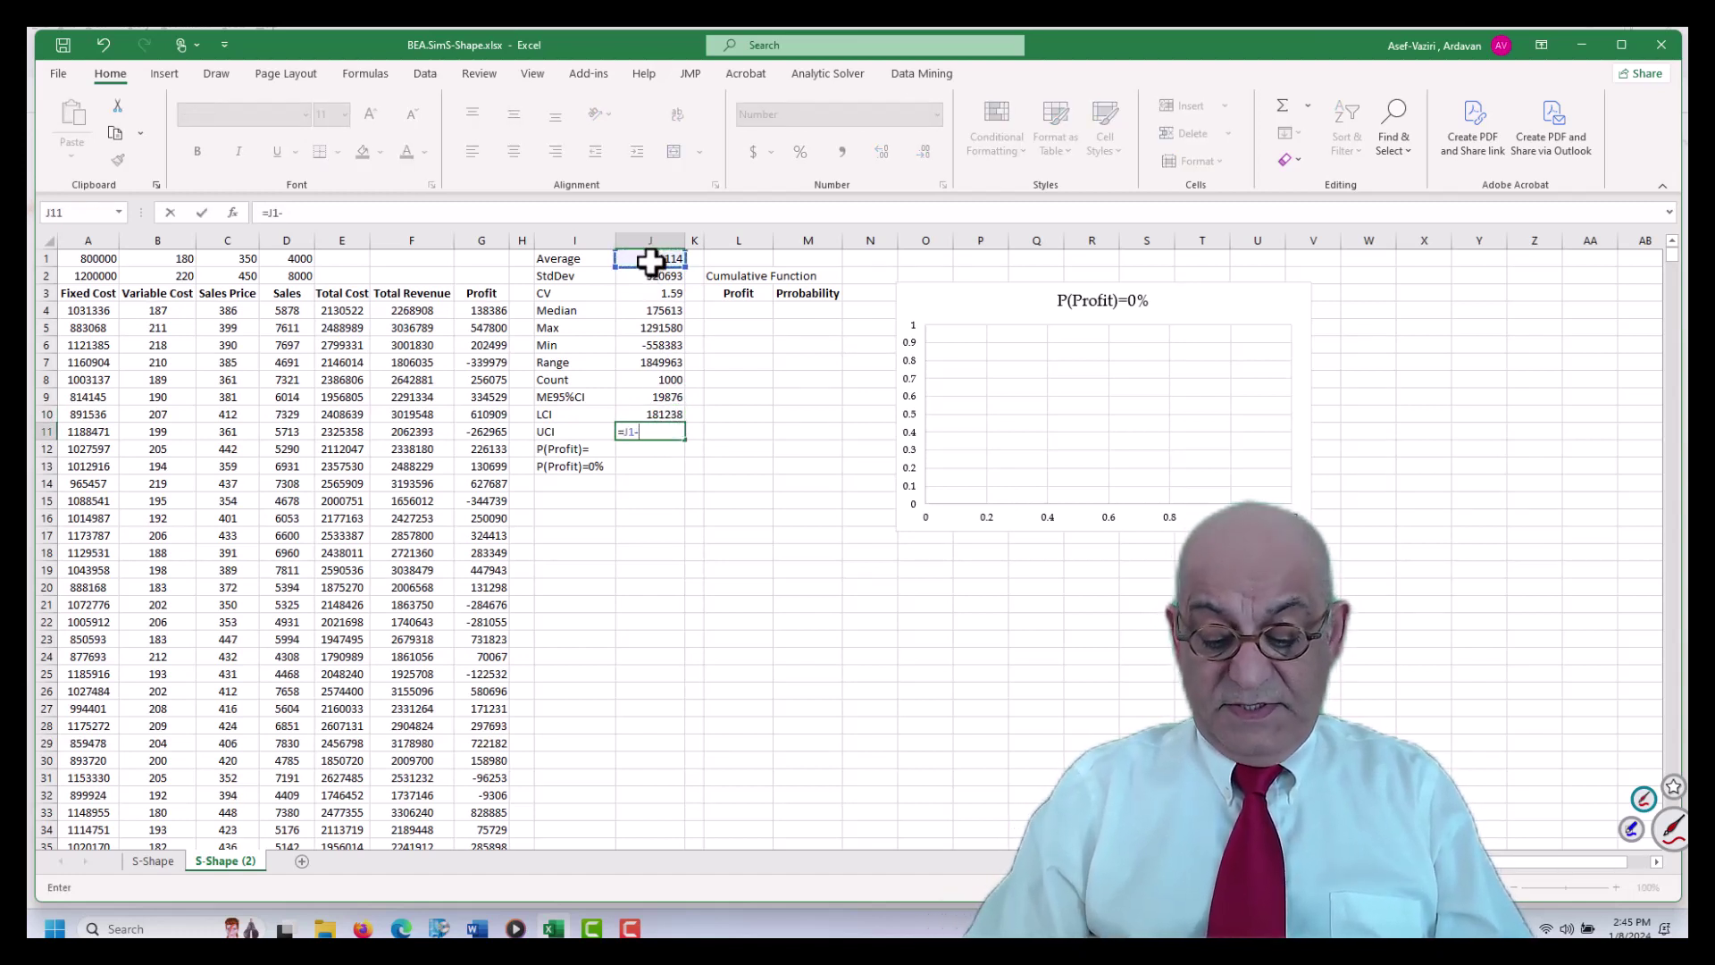
type("+")
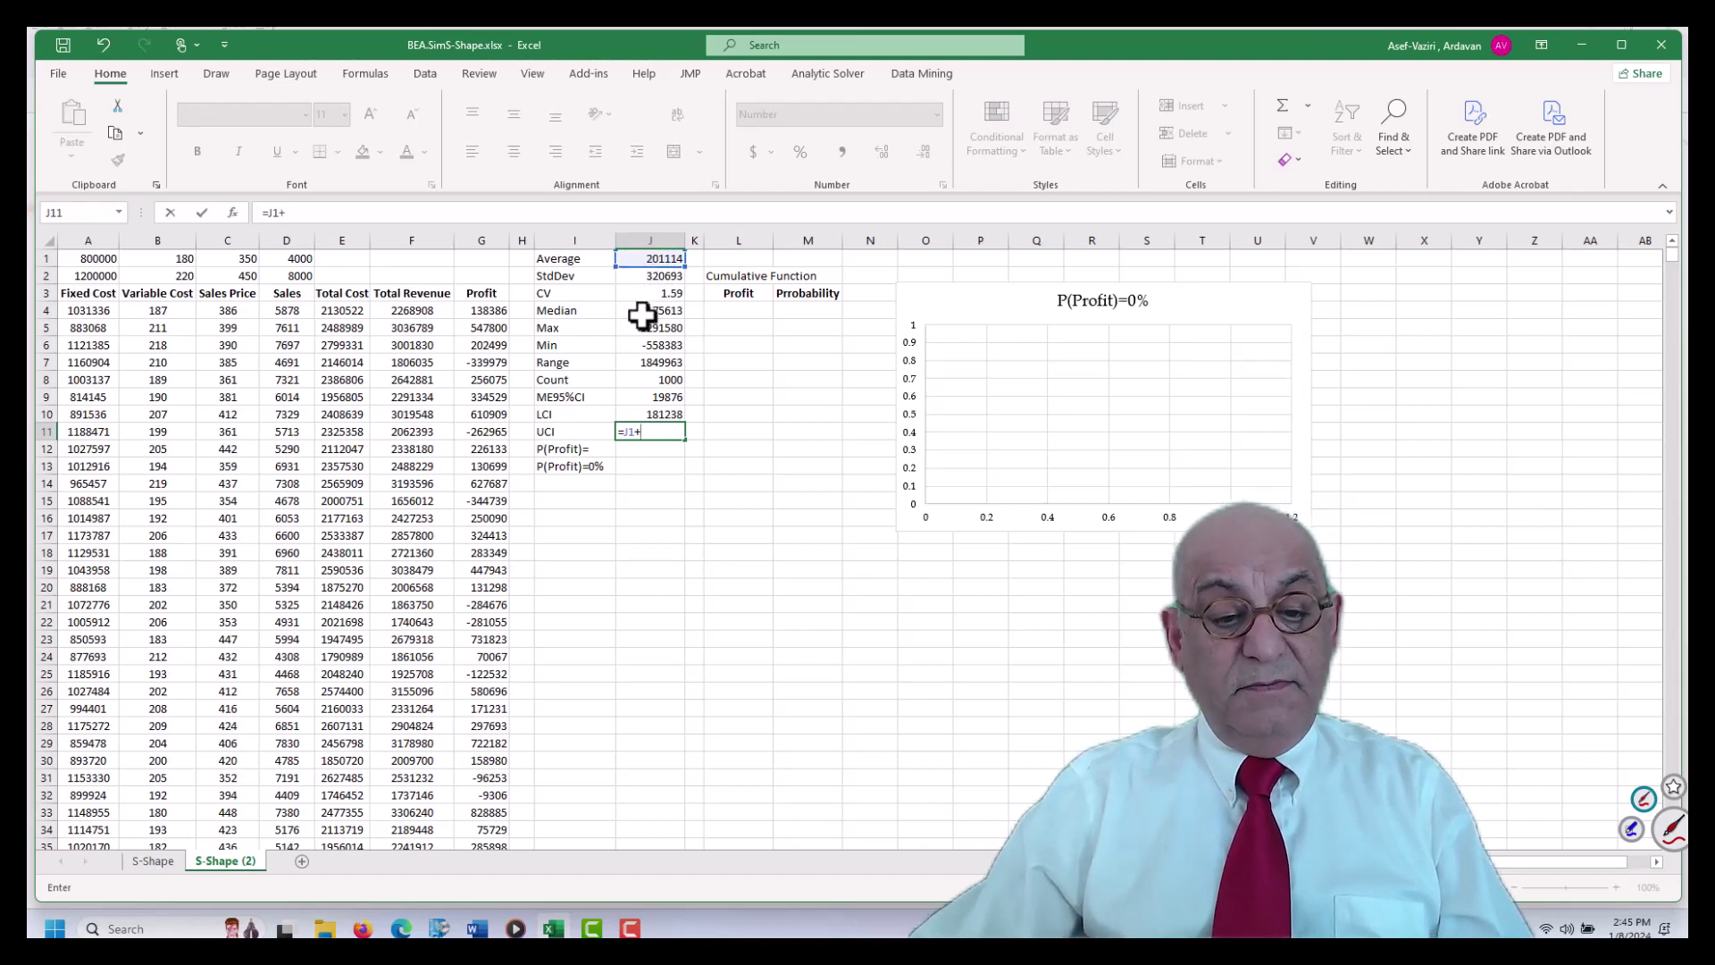
left_click(630, 393)
key("Return")
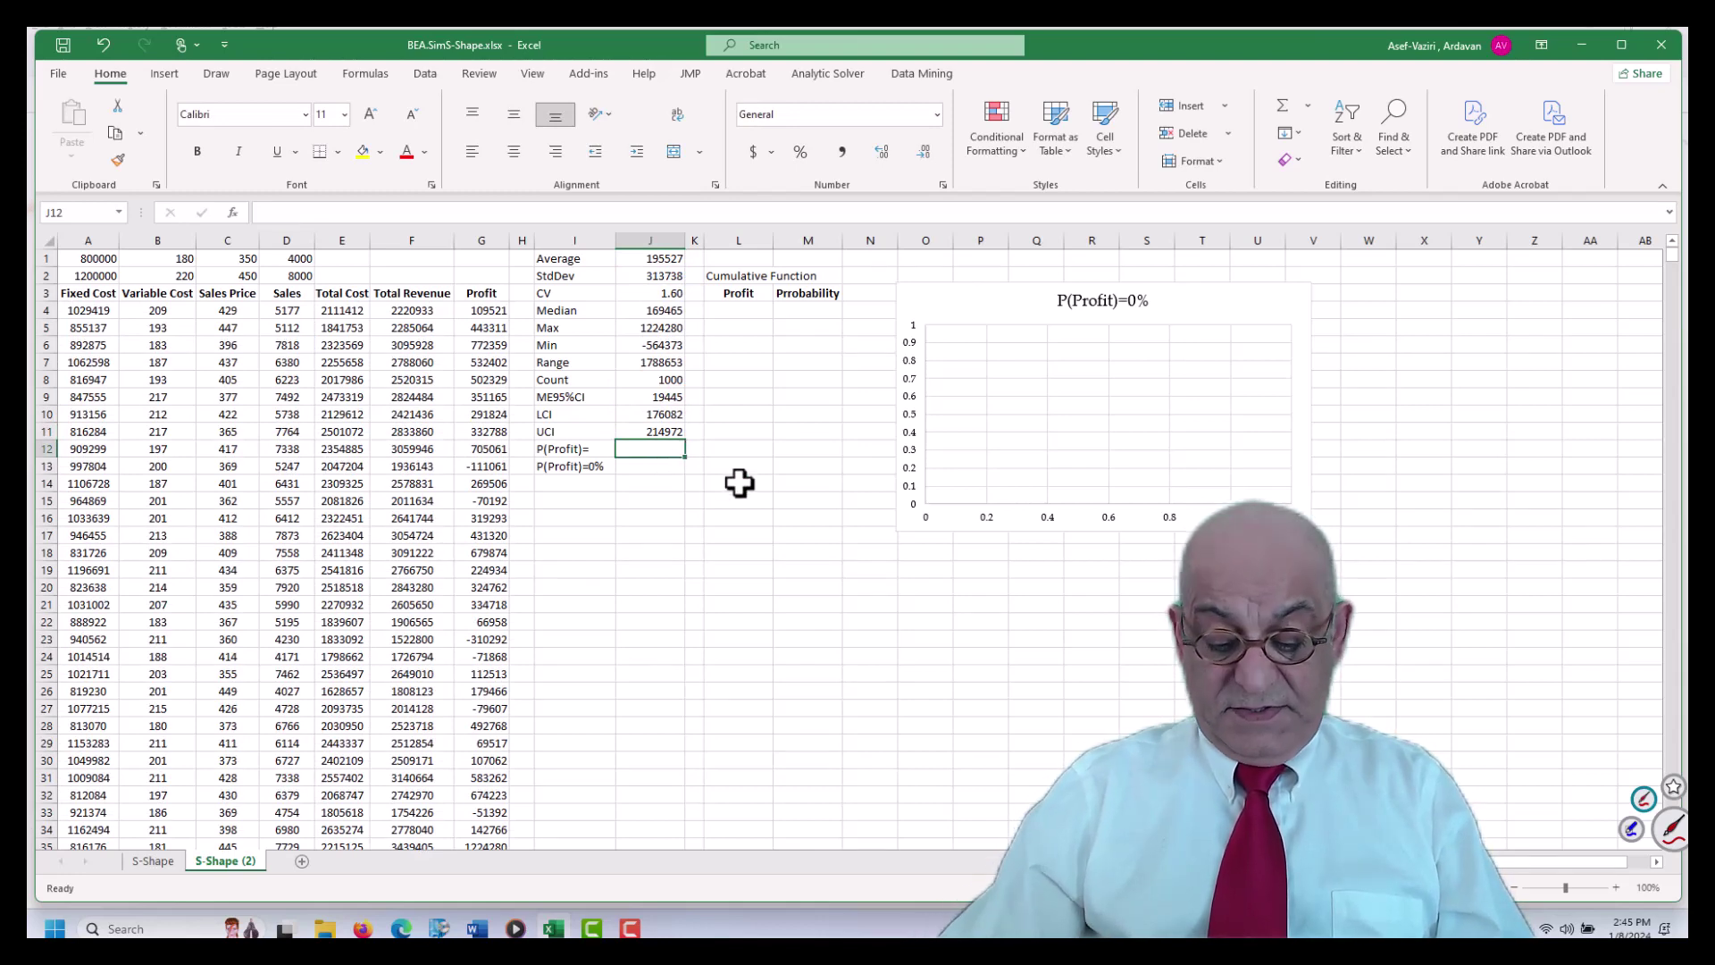
Count the non-negative profits in cell J12 with =COUNTIF(G4:G1003,">=0")
type("=")
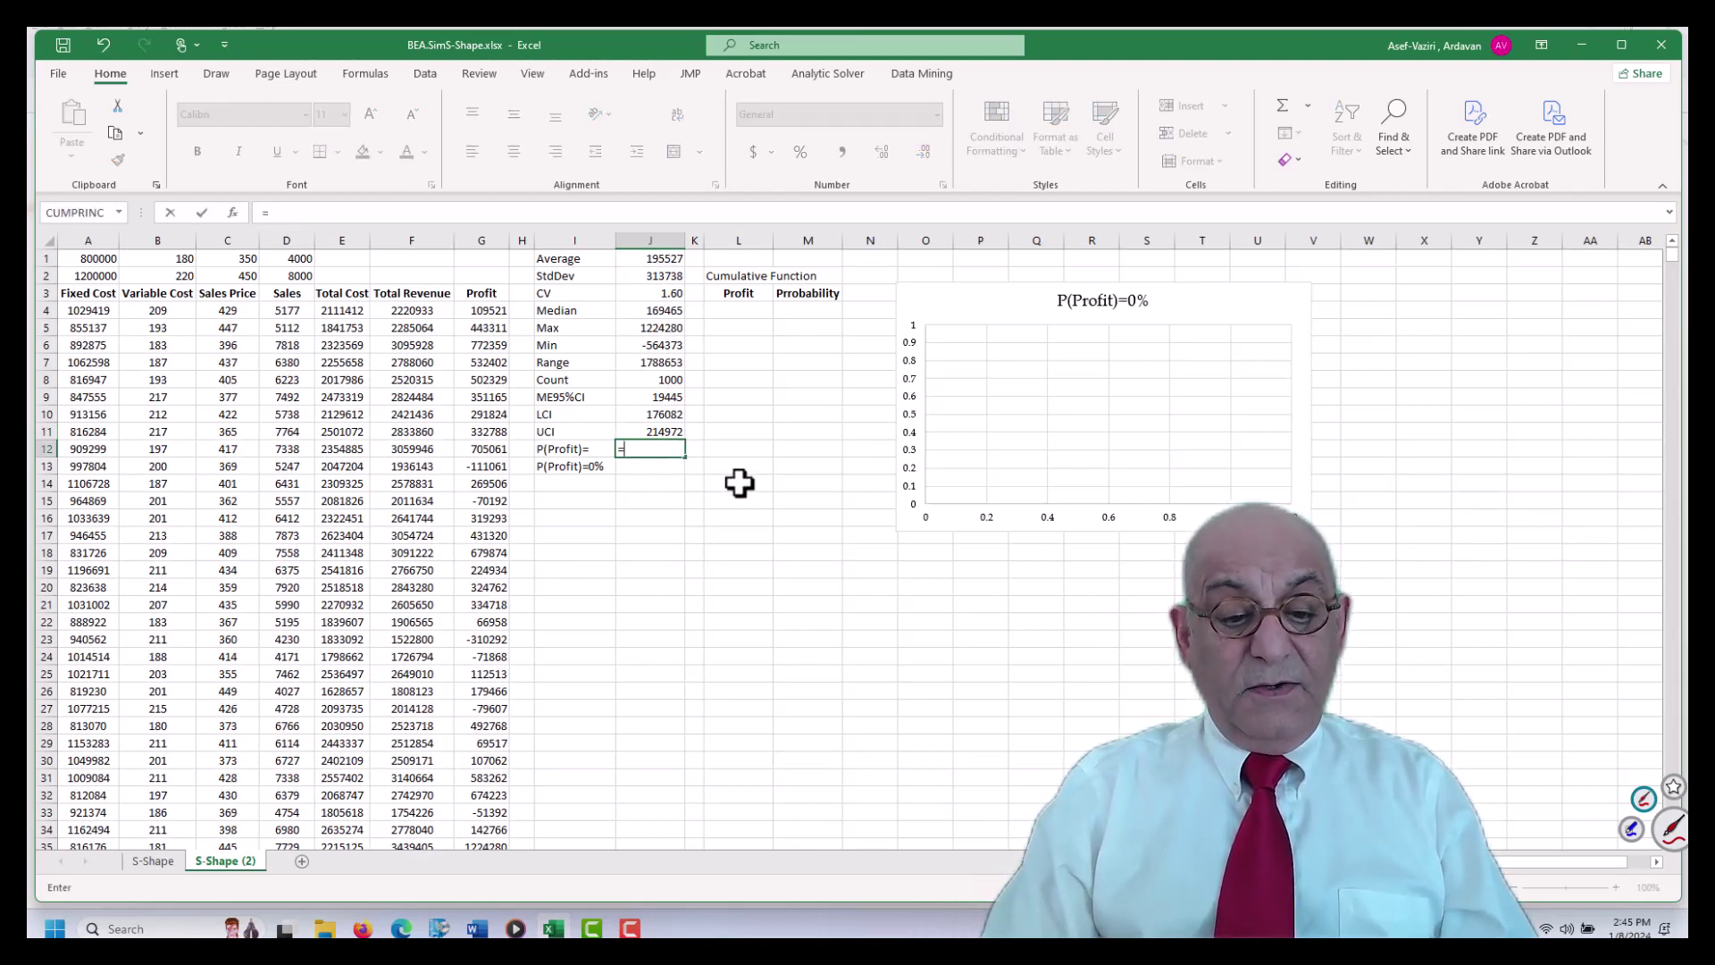
type("count")
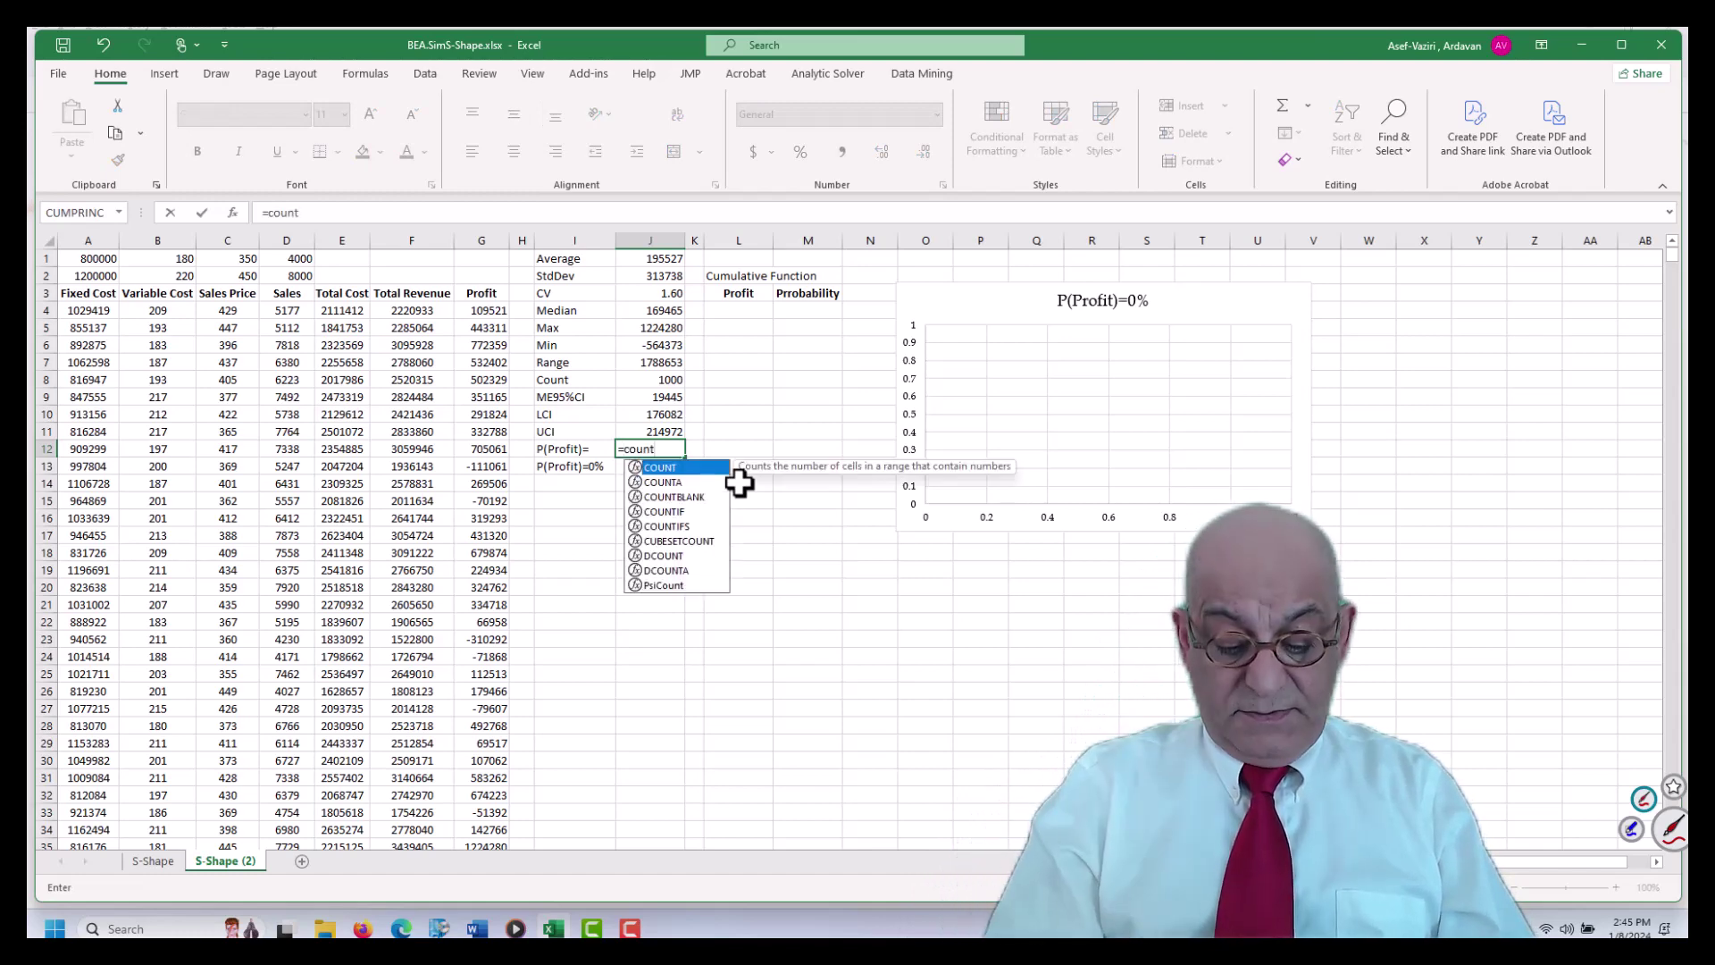
type("if(")
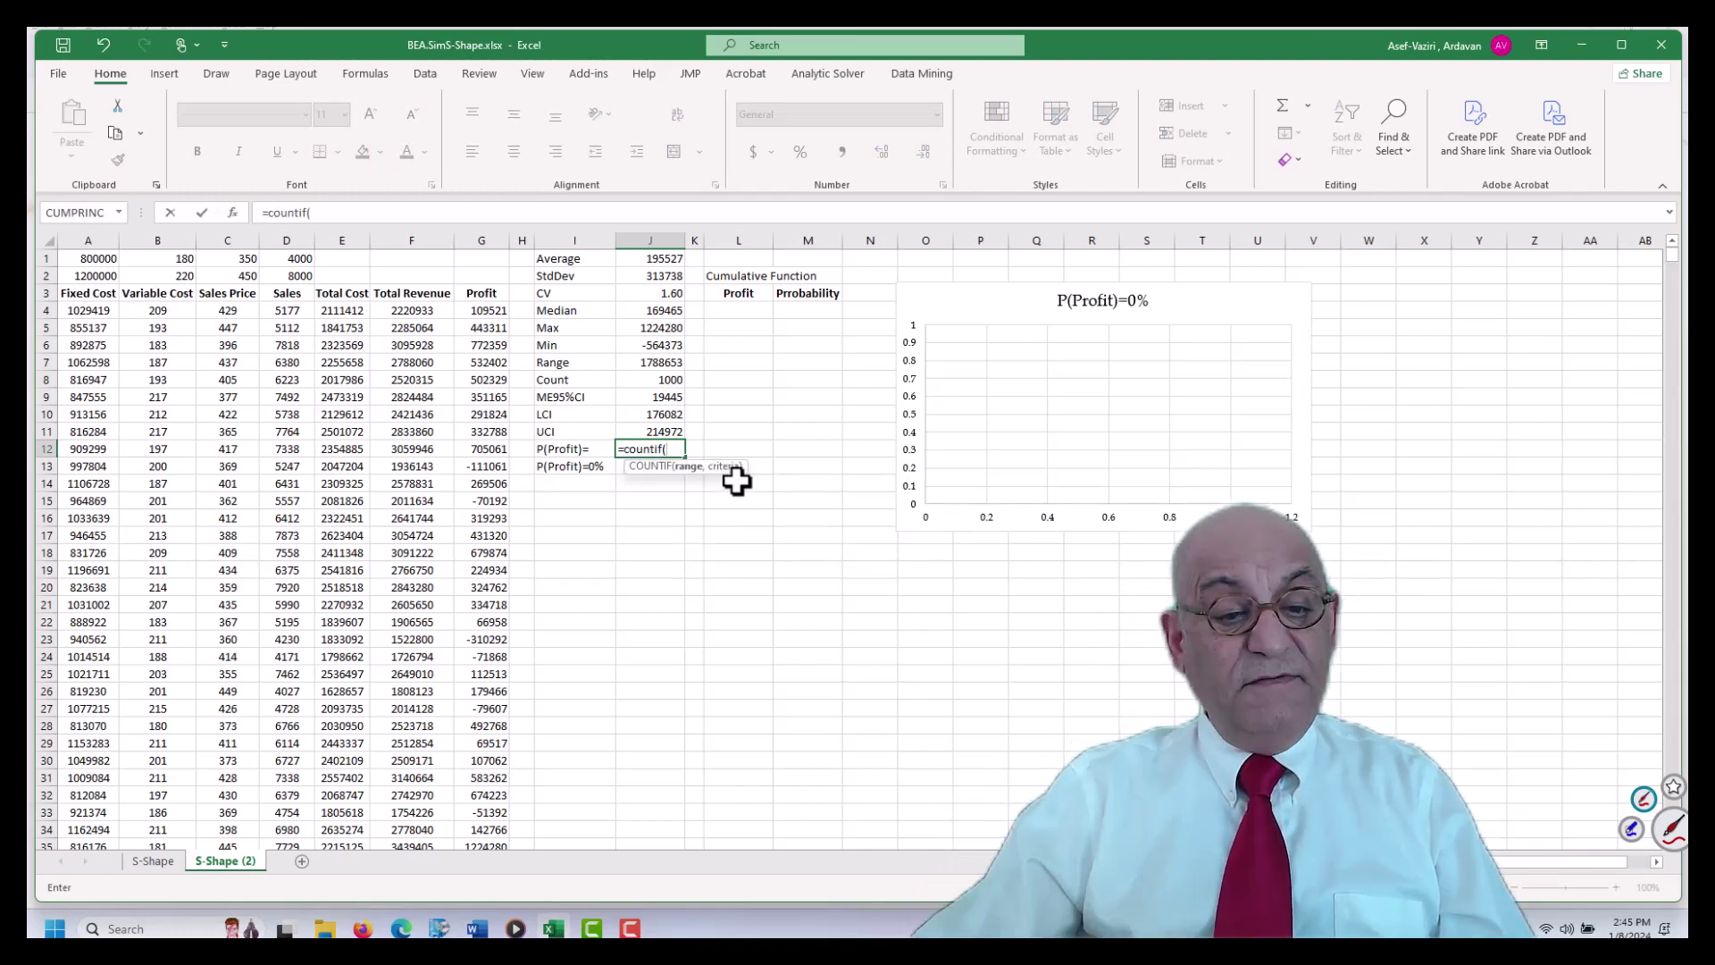
left_click(494, 309)
key("ctrl+shift+Down")
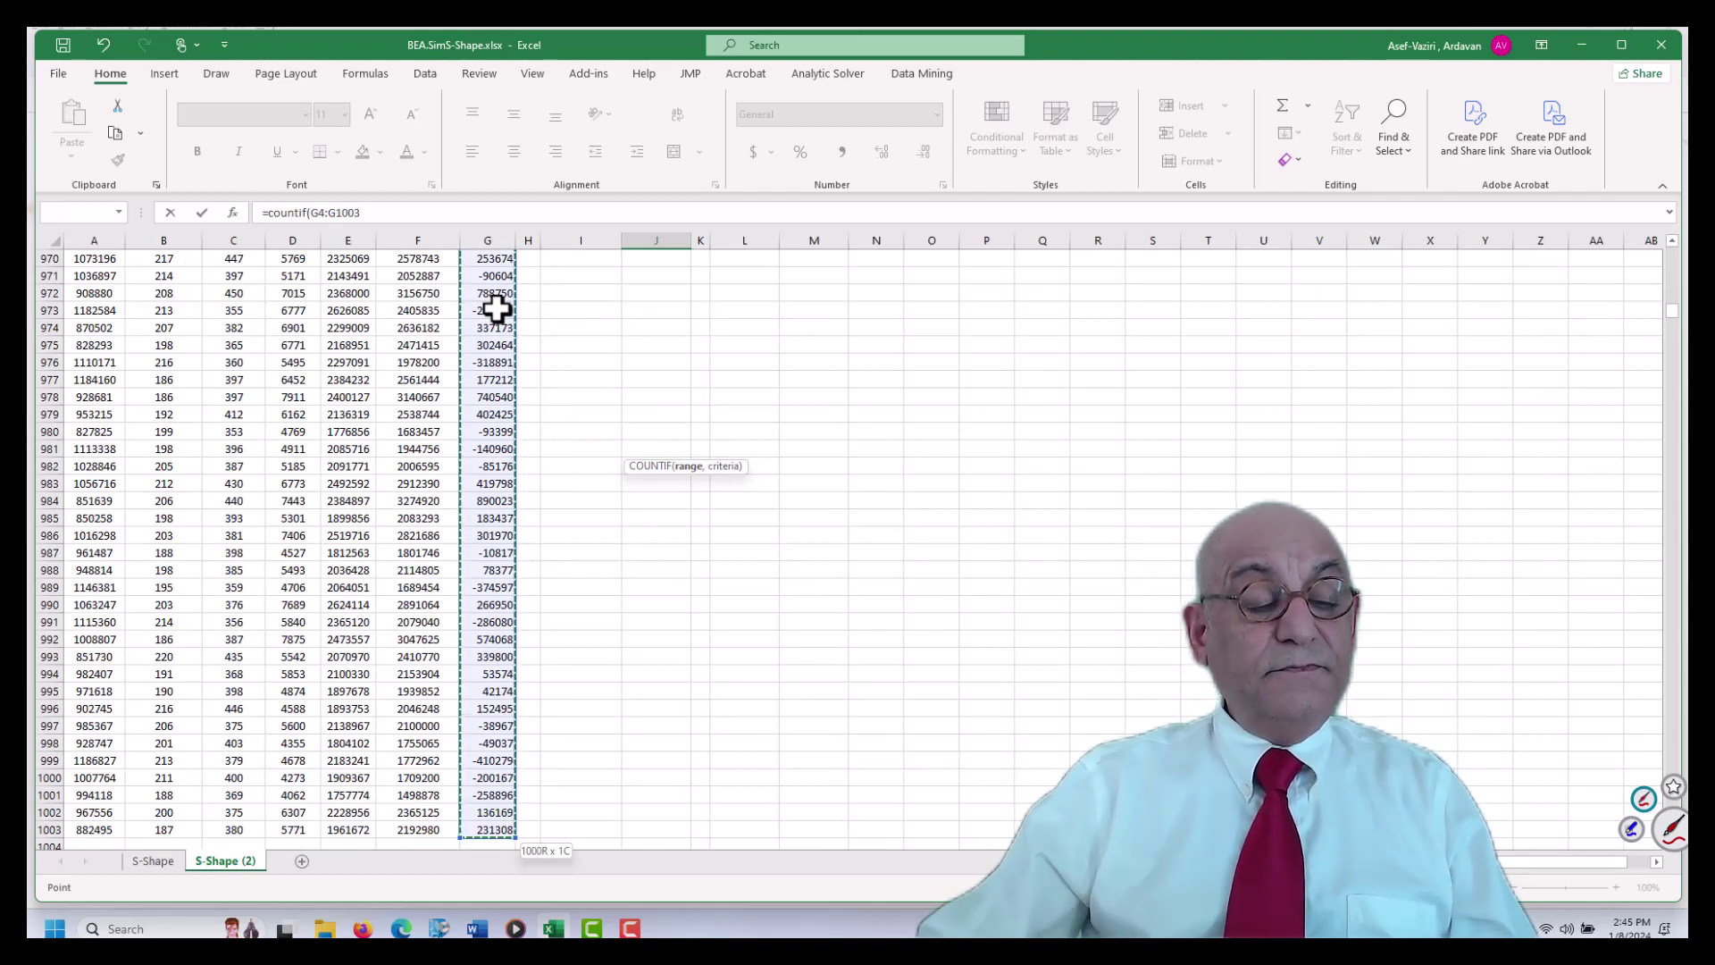
left_click(437, 214)
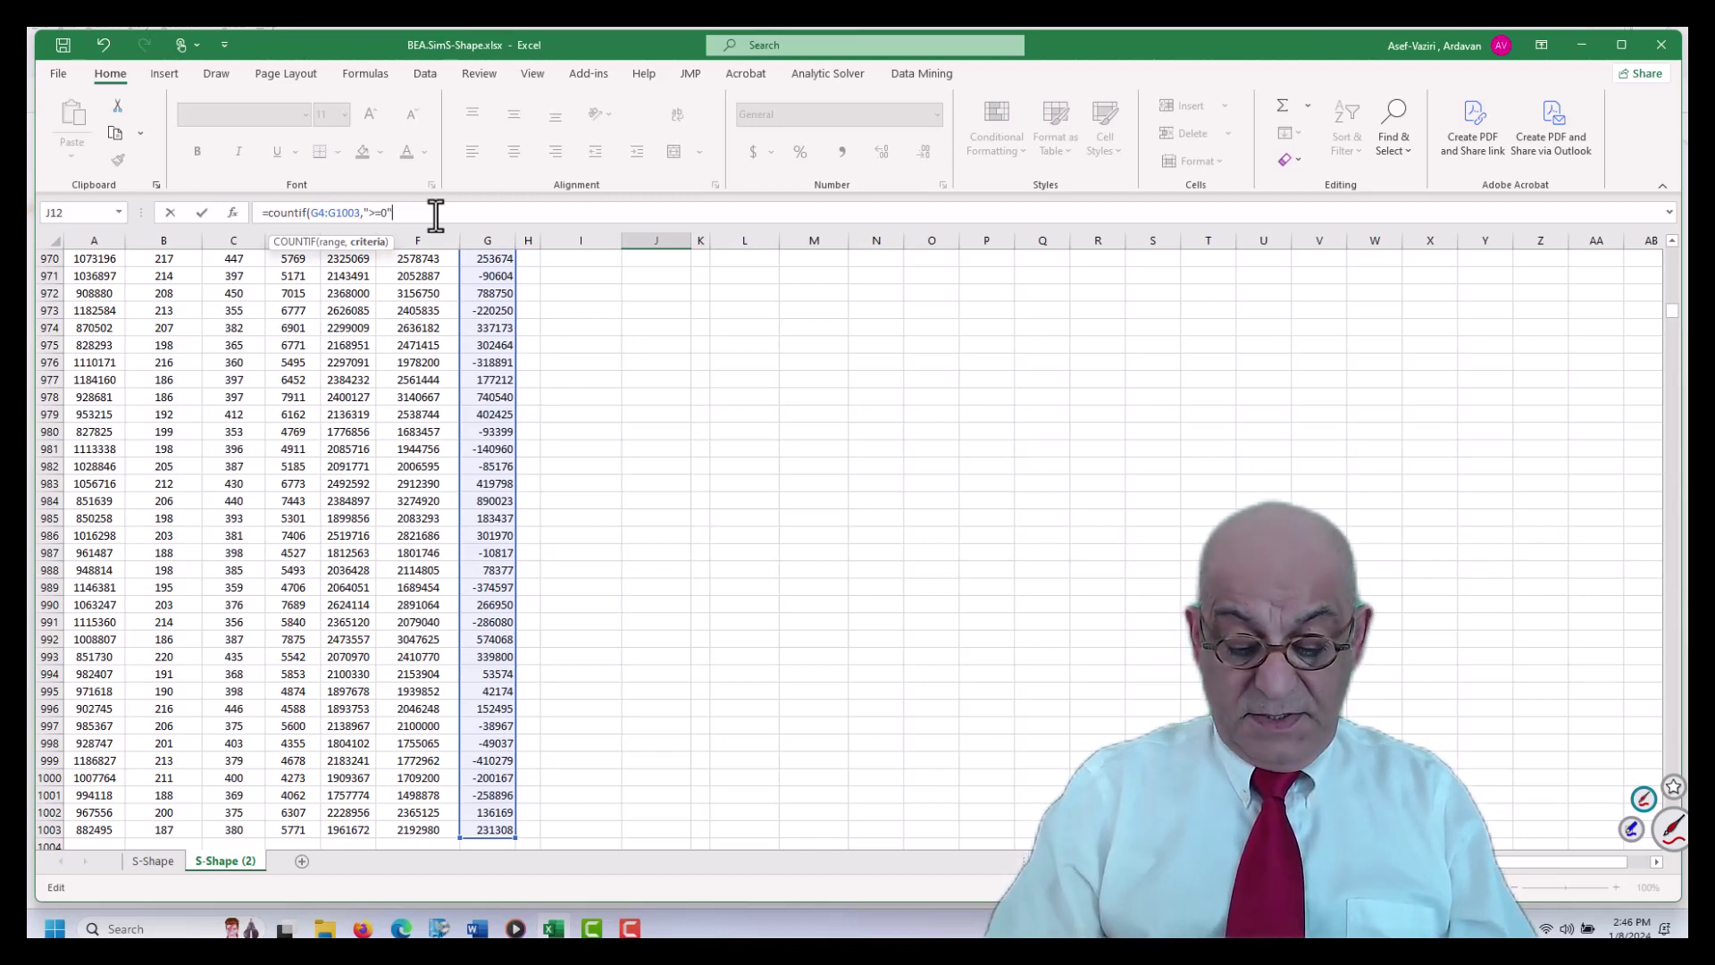
key("Return")
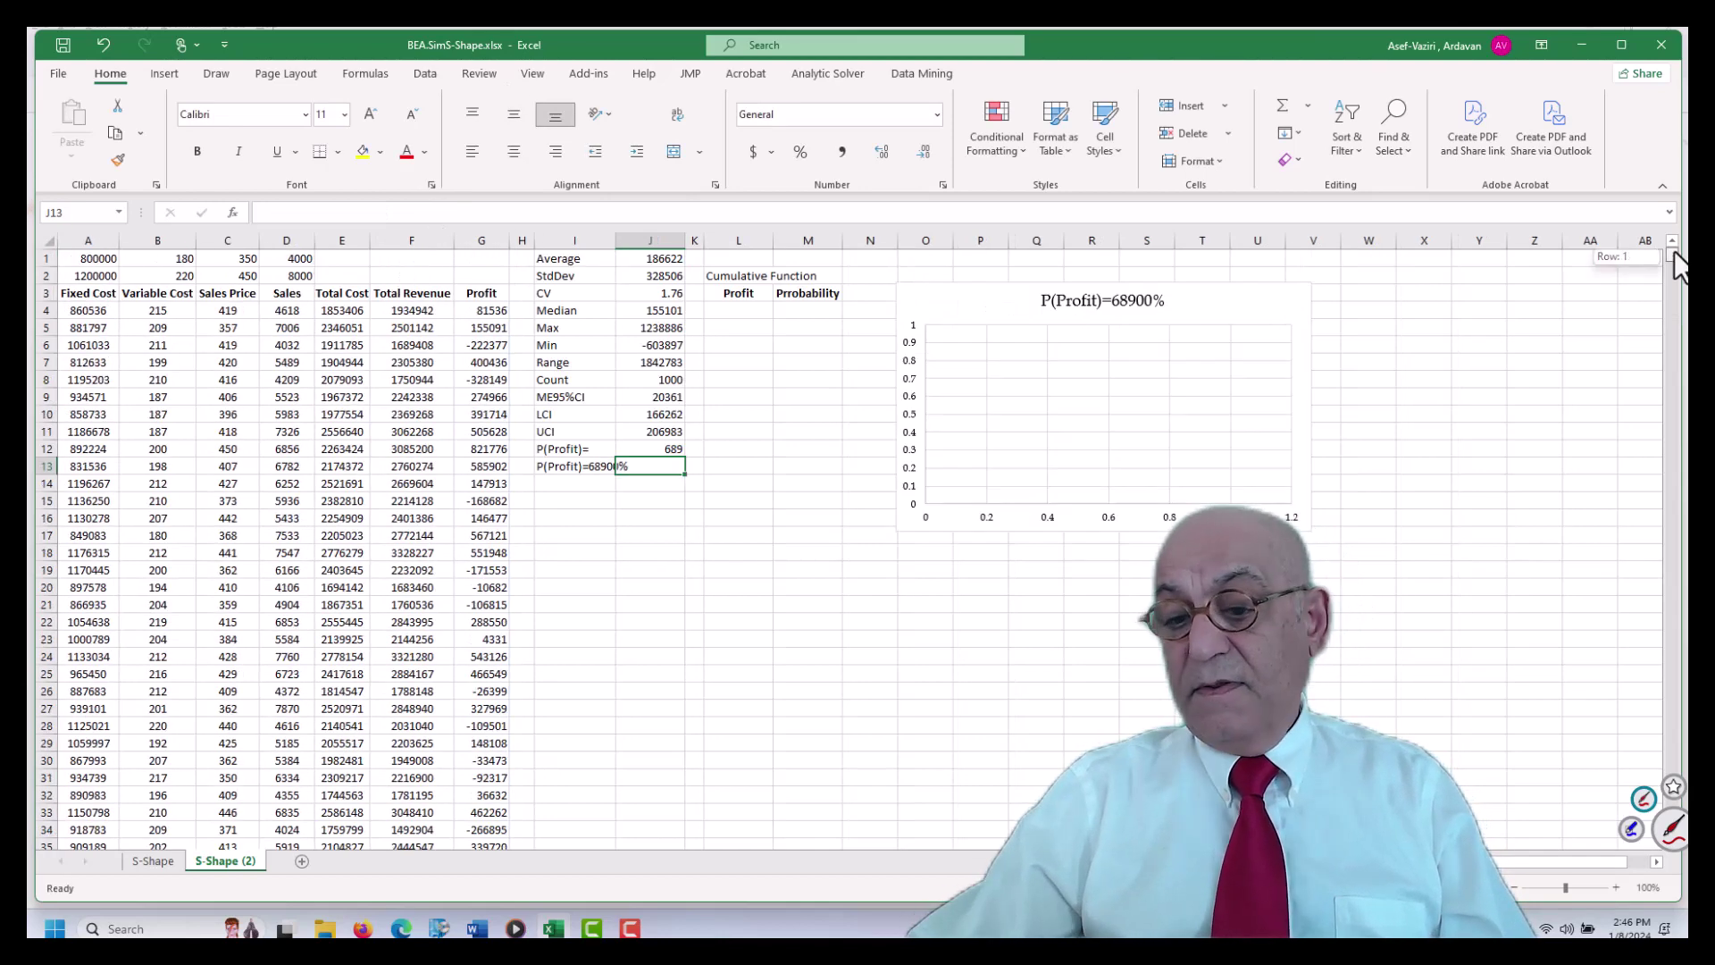
left_click(727, 472)
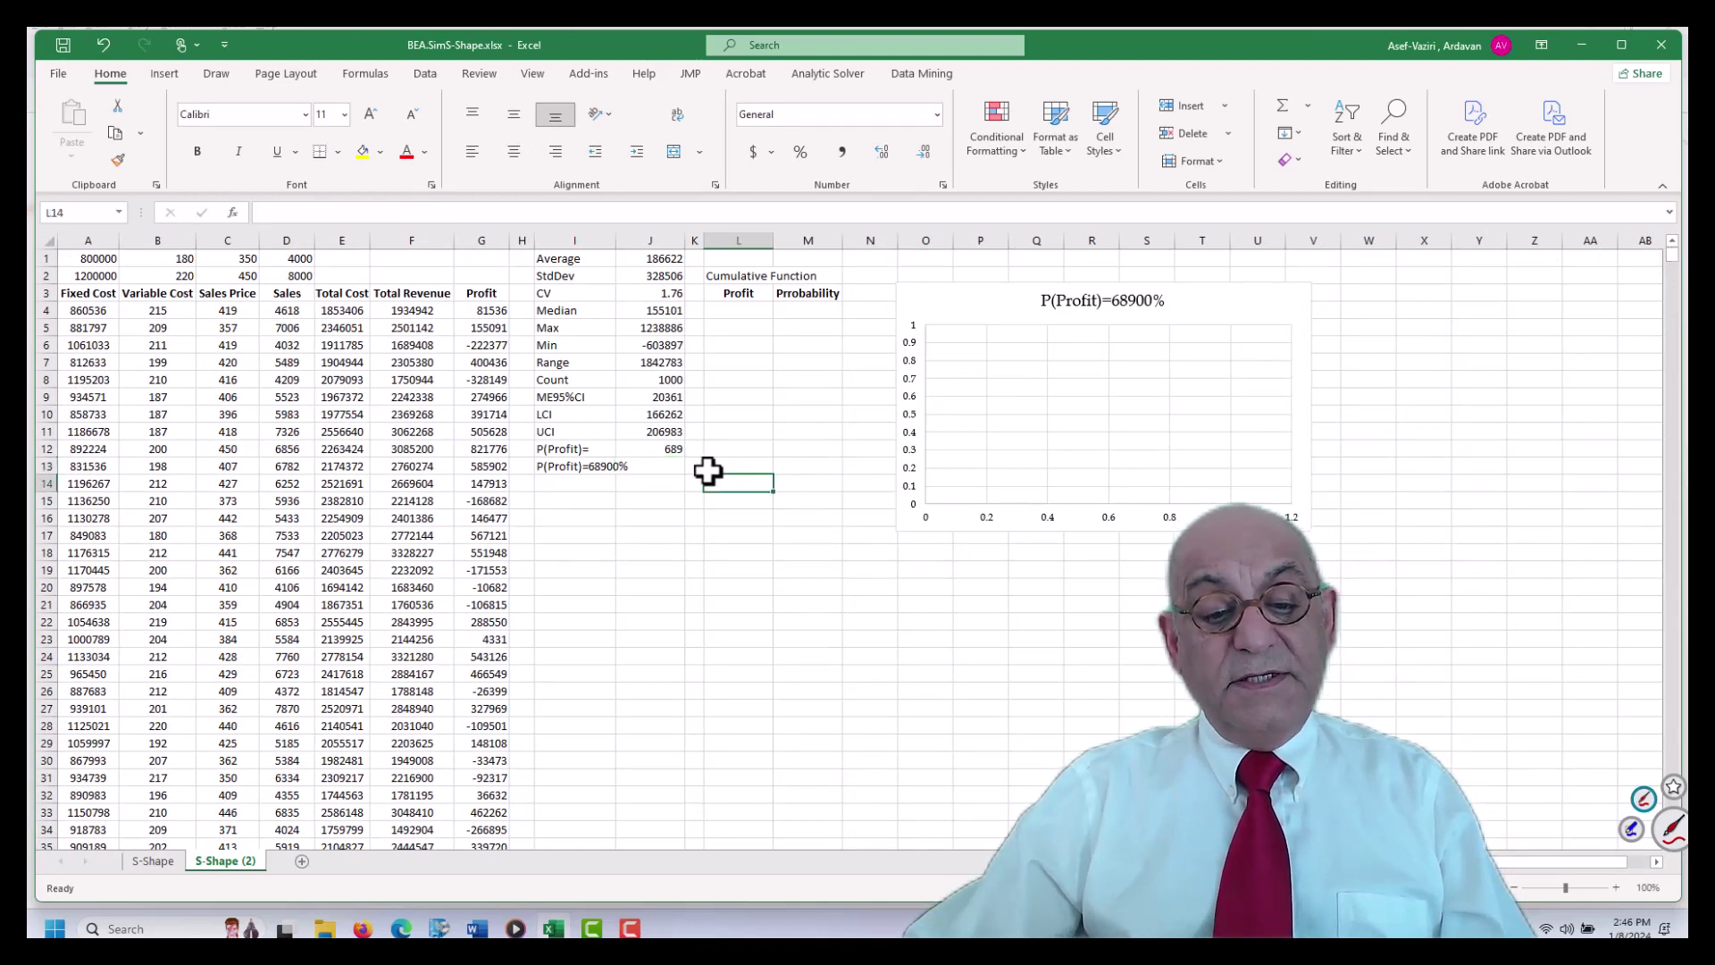
Change the COUNTIF criterion in cell J12 to ">0"
left_click(659, 449)
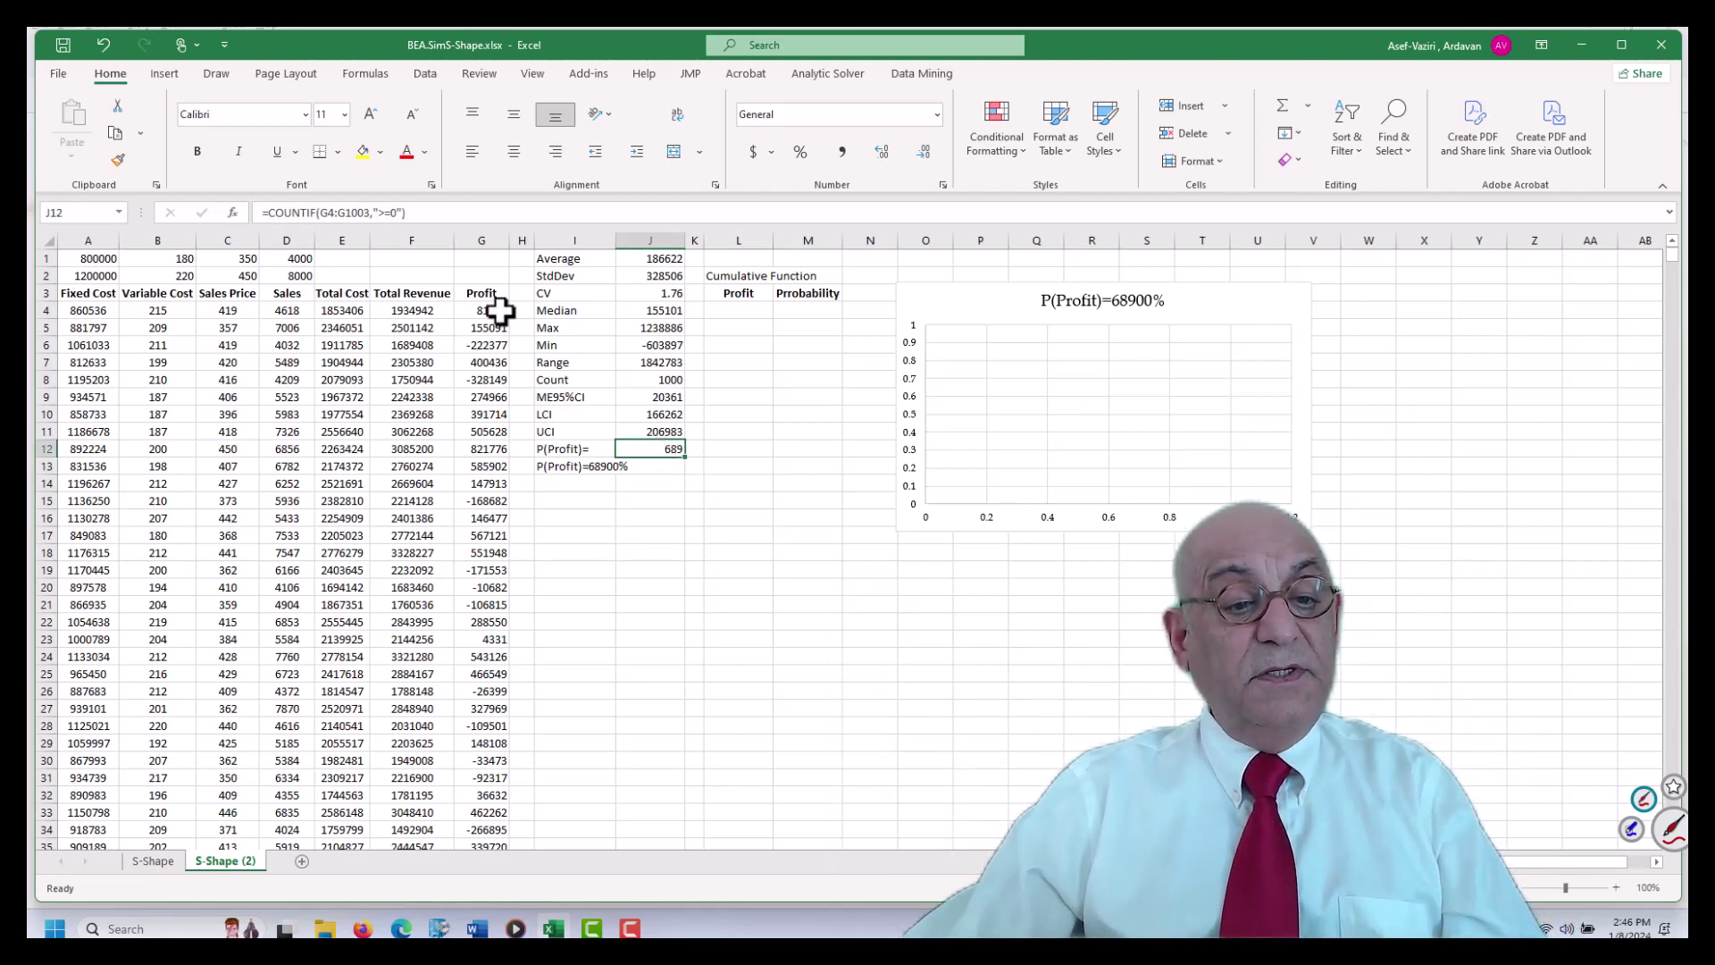
left_click(391, 214)
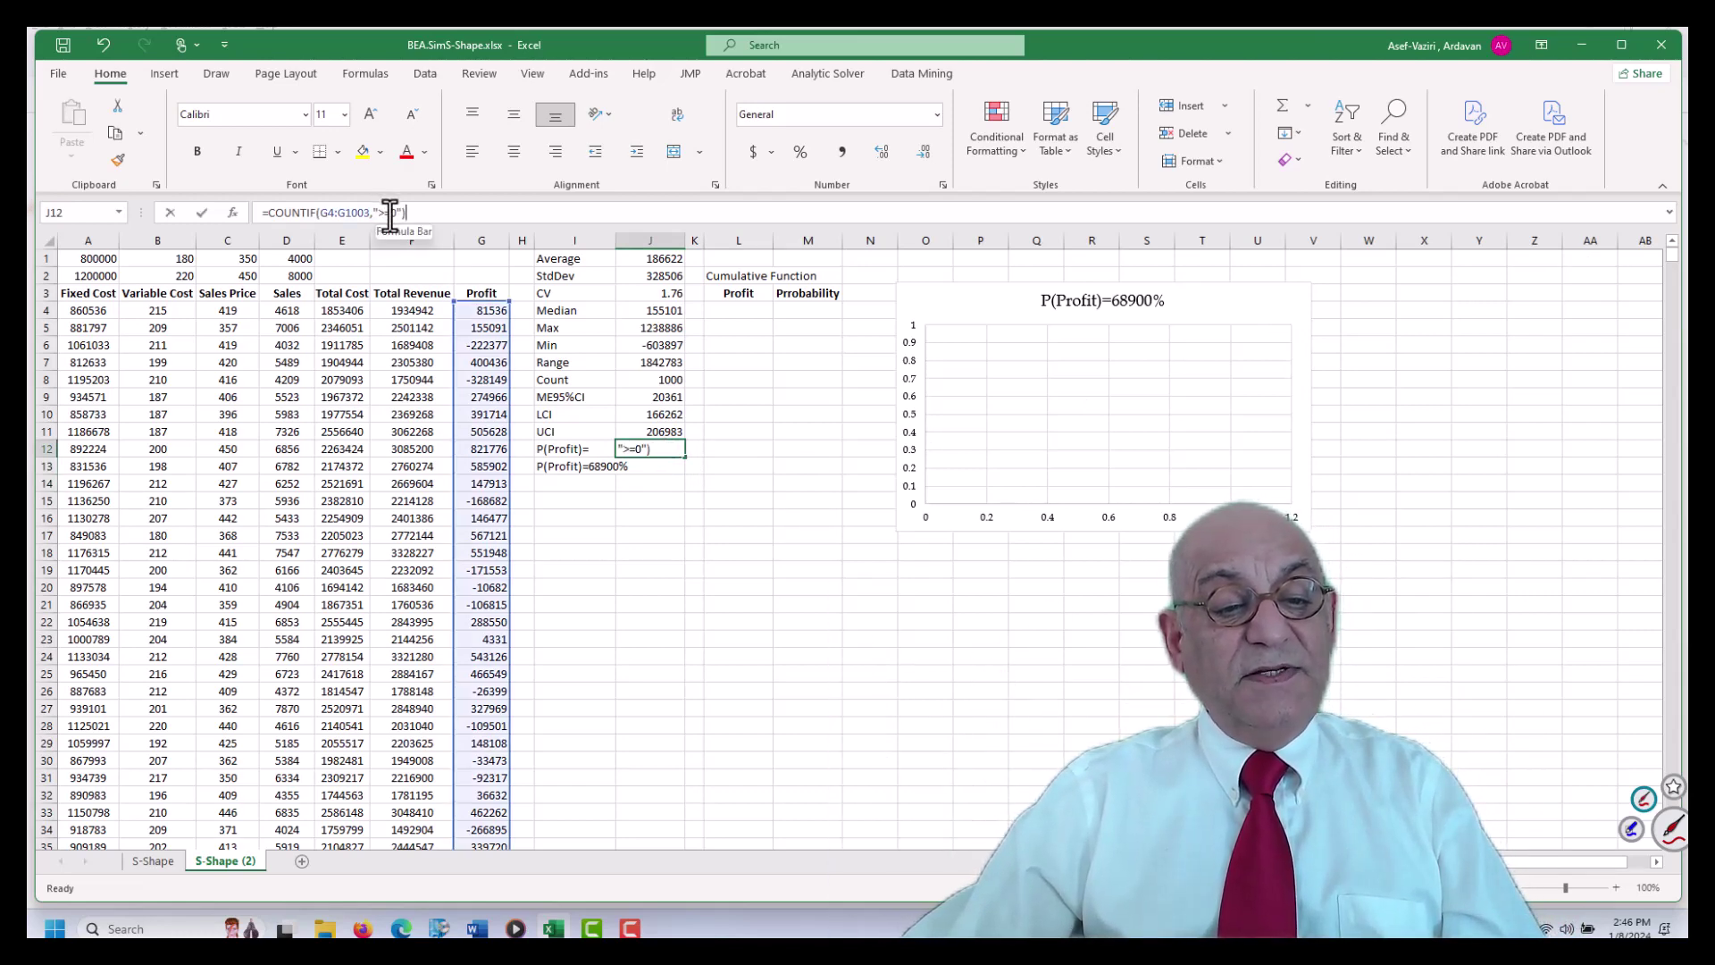
key("BackSpace")
key("Return")
Recalculate the worksheet repeatedly to examine how the profit statistics and the count in J12 vary between random samples
key("Right")
key("Right")
key("Up")
key("Up")
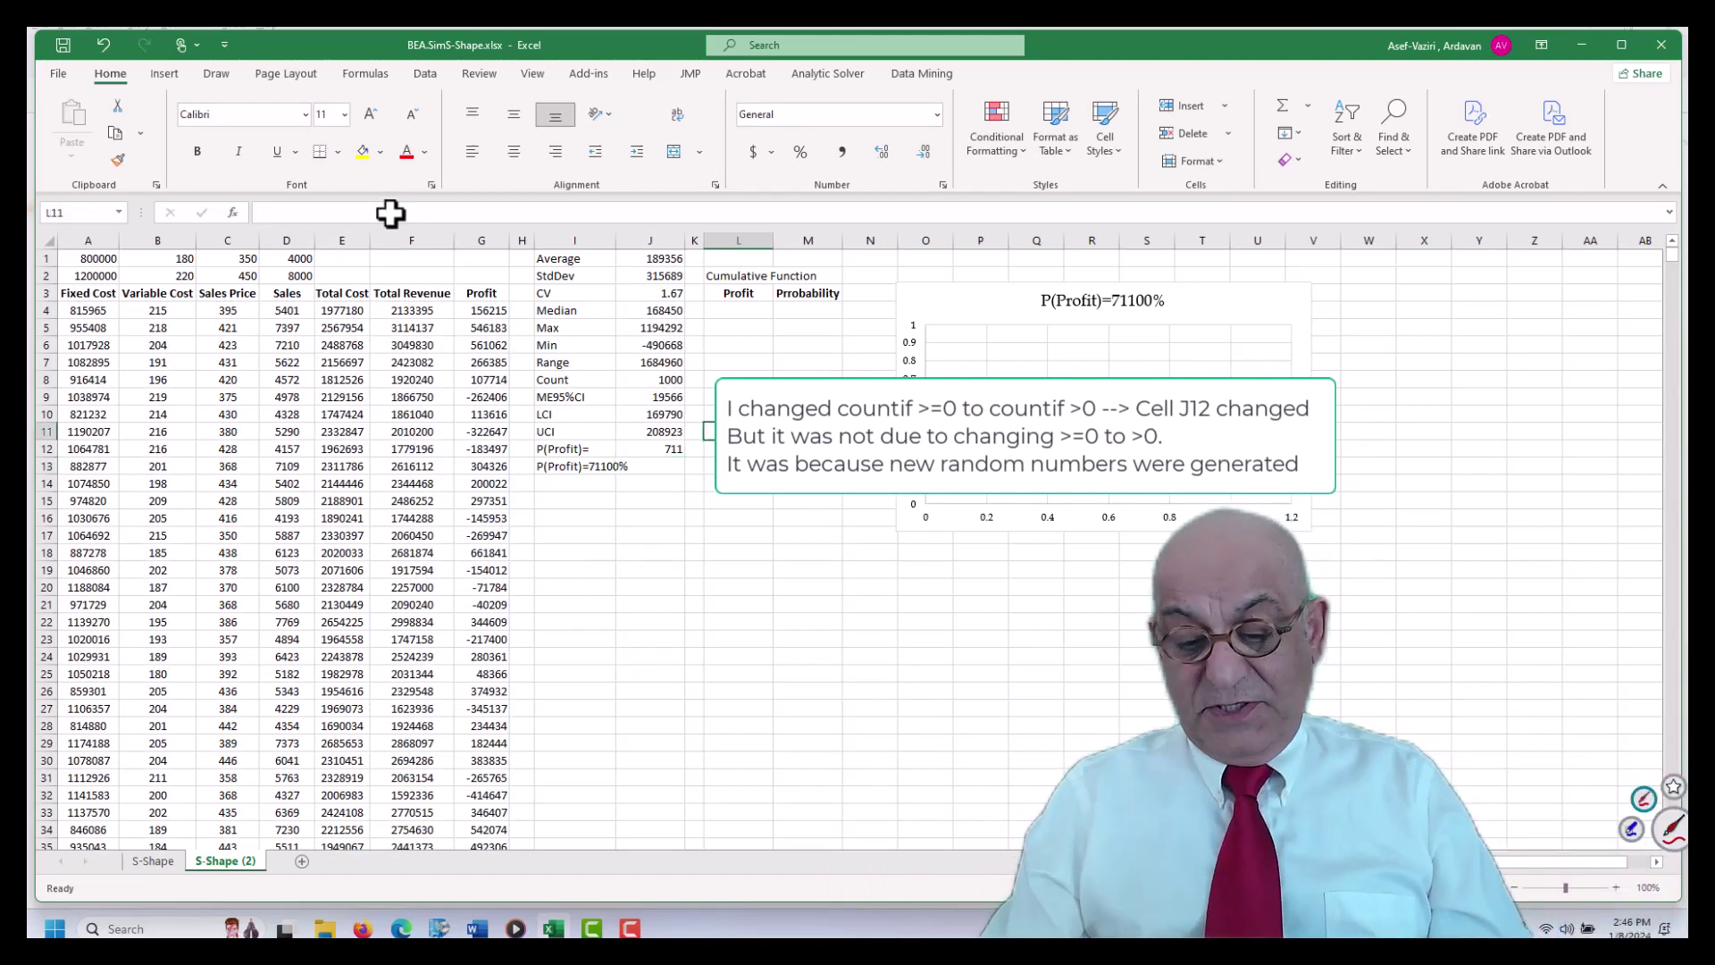
key("F9")
key("F9")
key("F9")
key("F9")
key("F9")
key("F9")
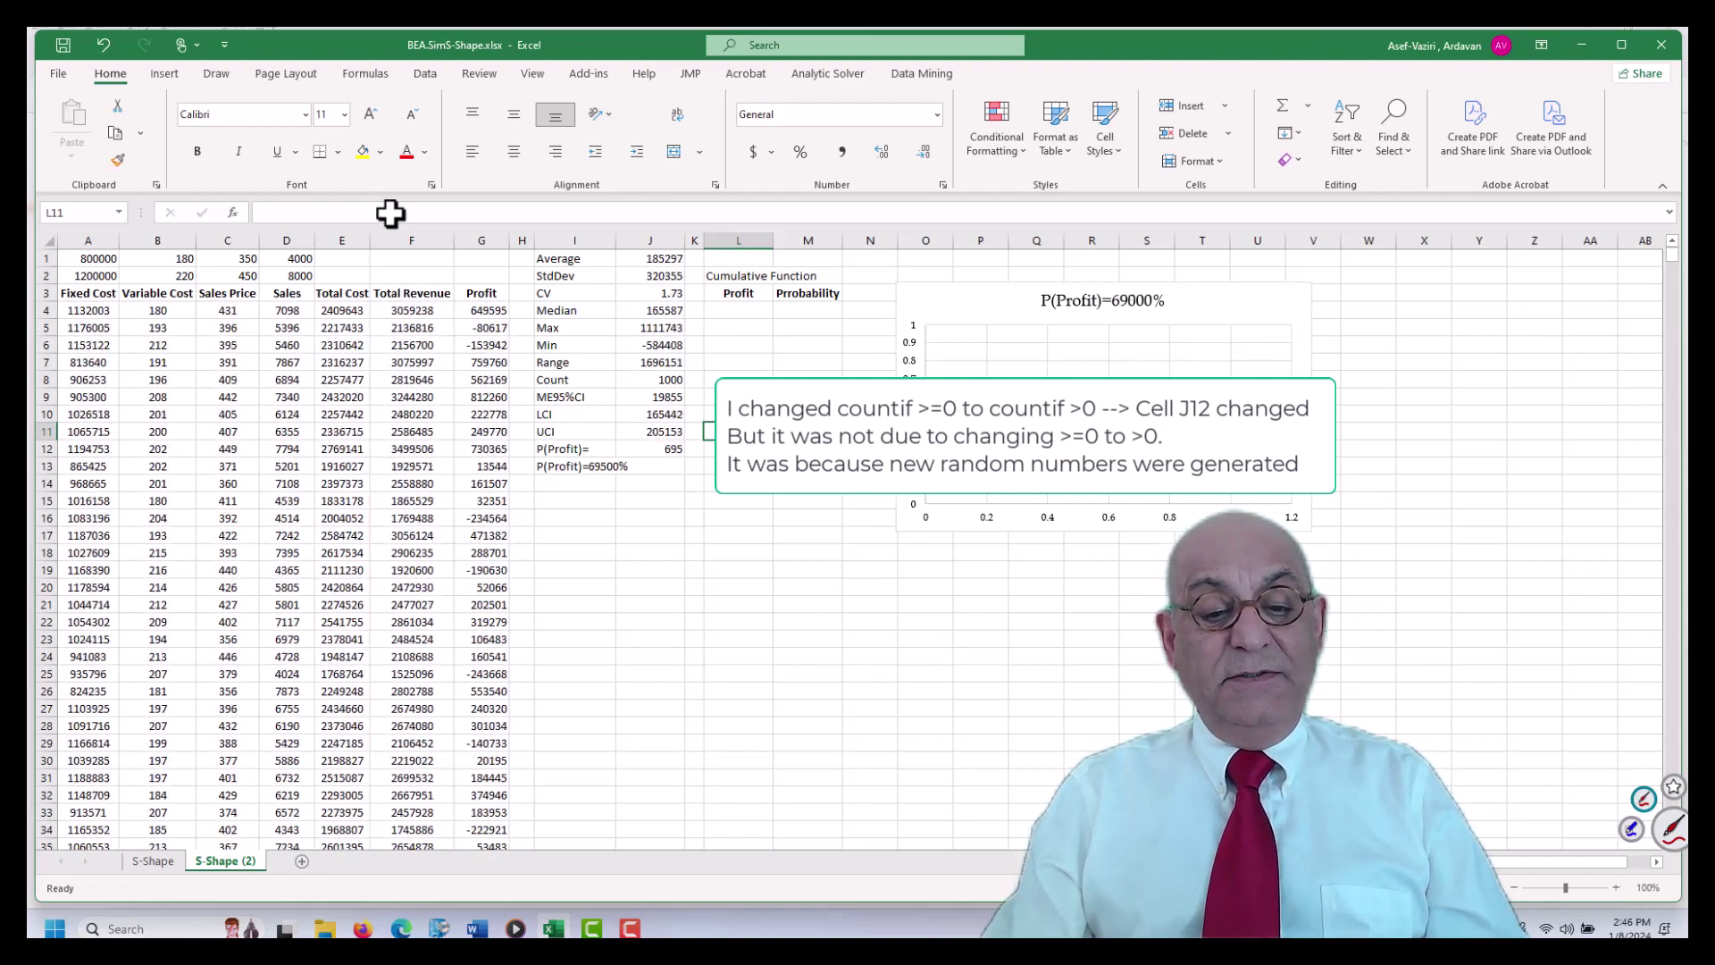
key("F9")
key("F9")
key("F9")
key("F9")
key("F9")
key("F9")
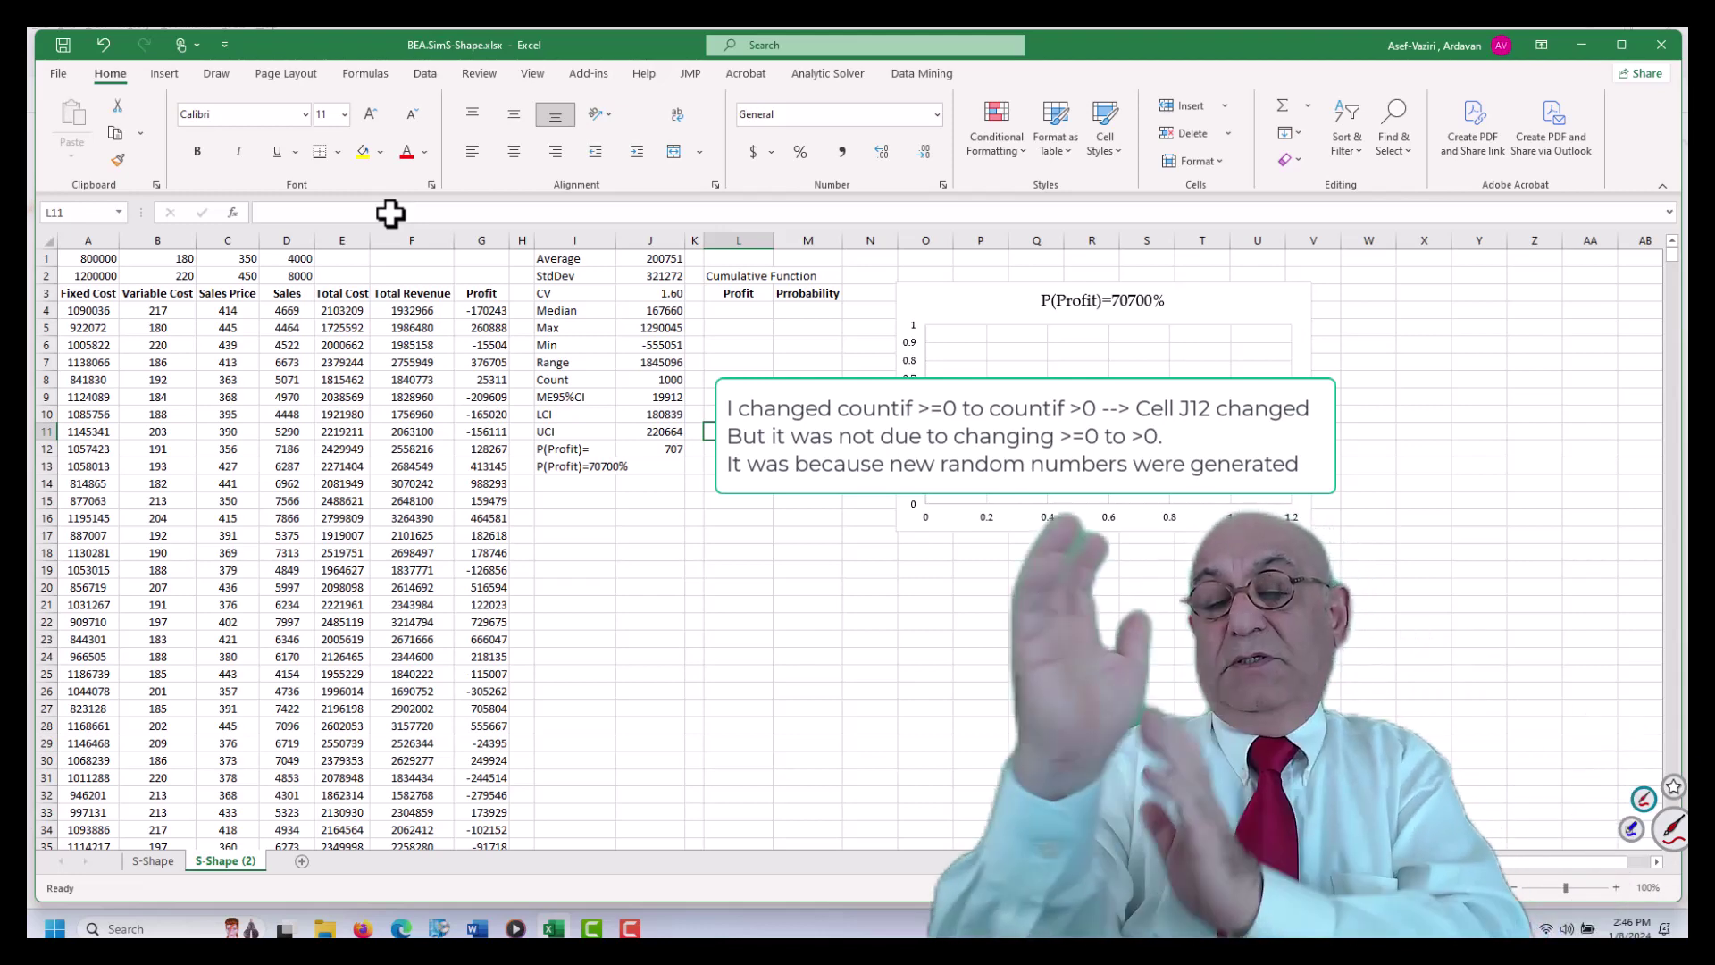
Divide the positive-profit count in J12 by the trial count, making the formula =COUNTIF(G4:G1003,">0")/J8
key("Left")
key("Left")
key("Down")
left_click(407, 213)
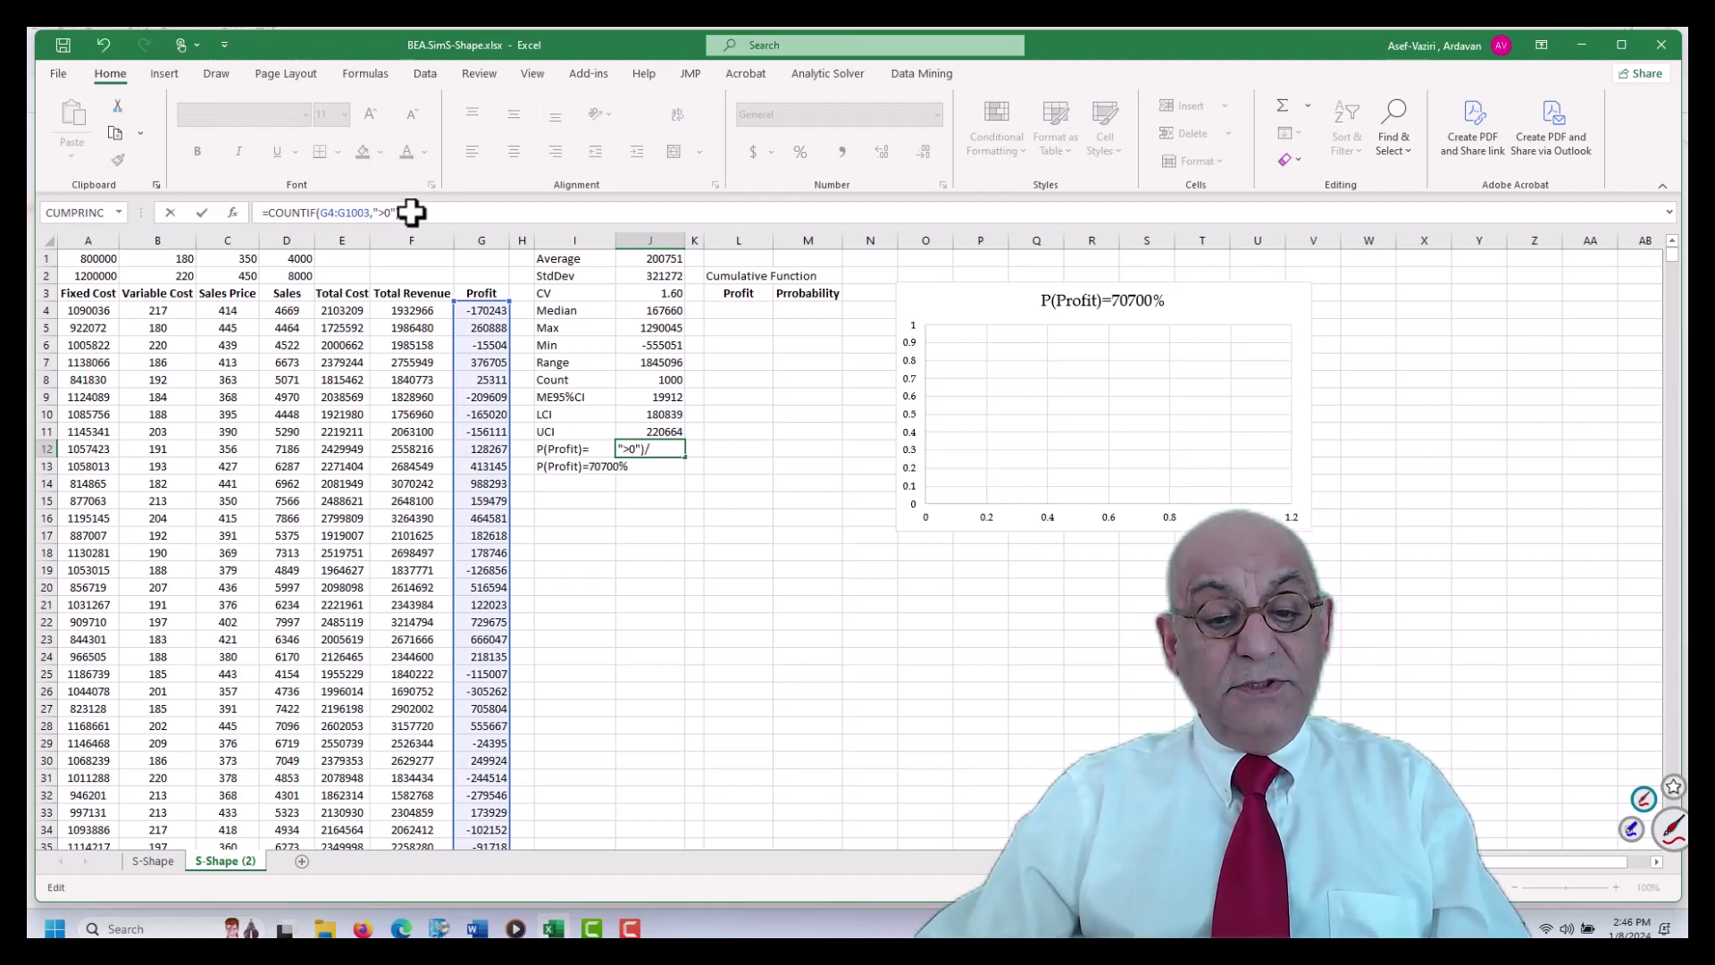
left_click(649, 380)
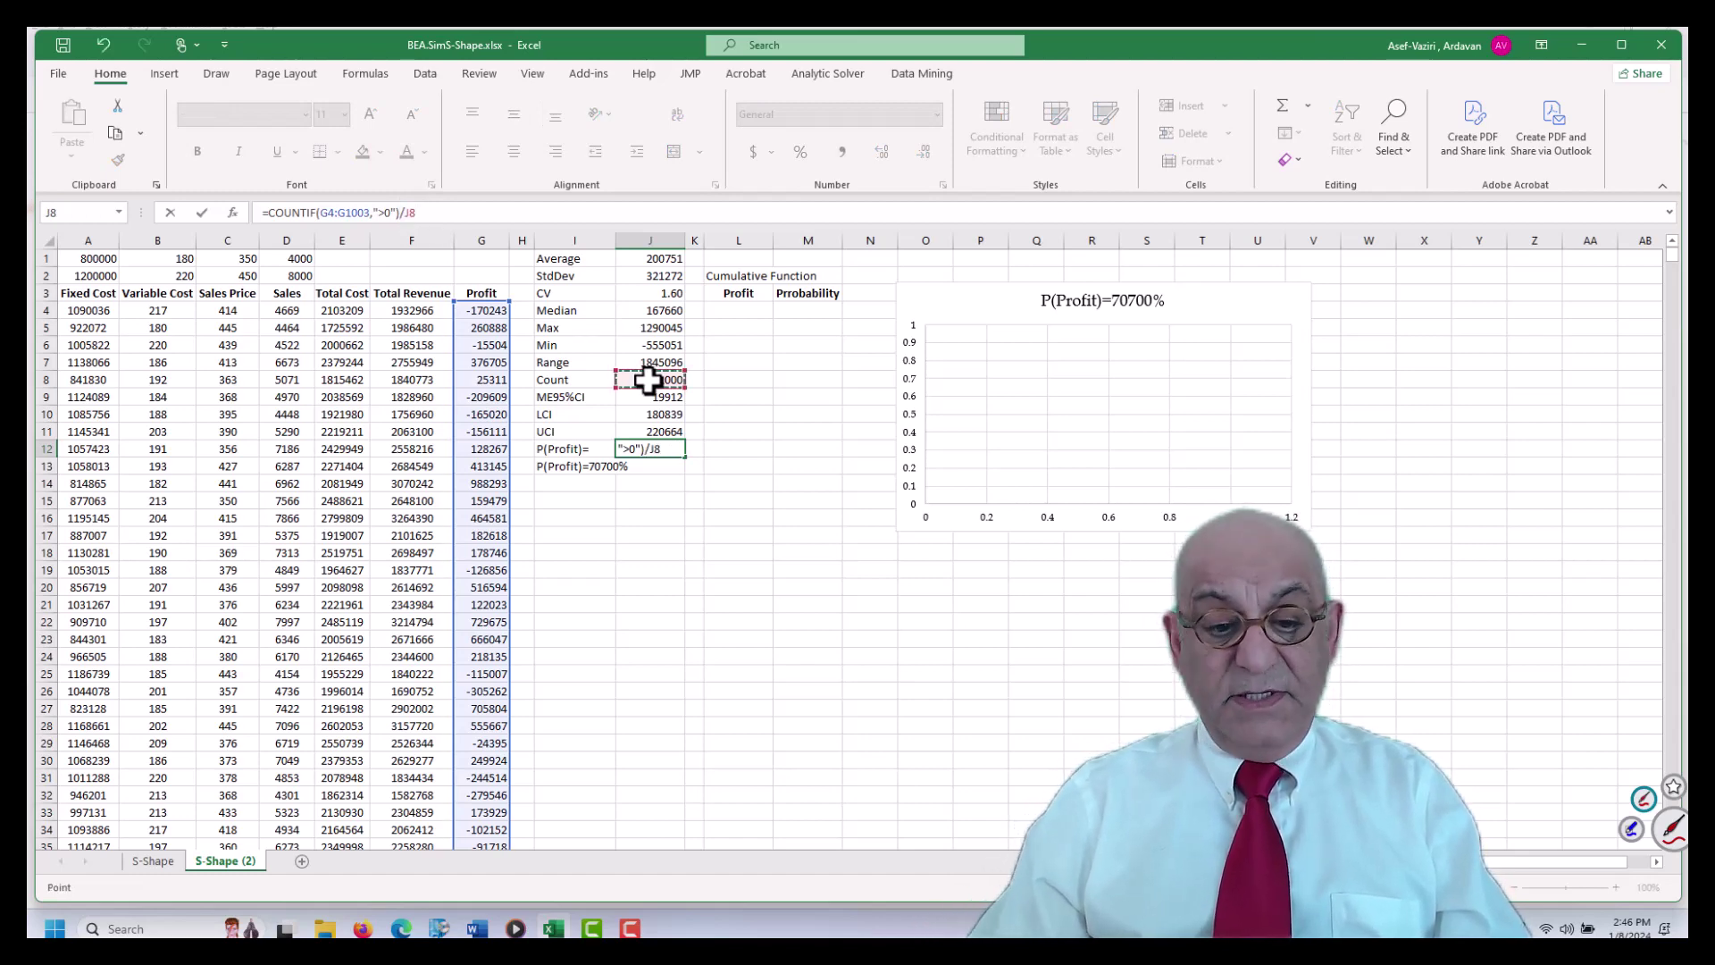
key("Return")
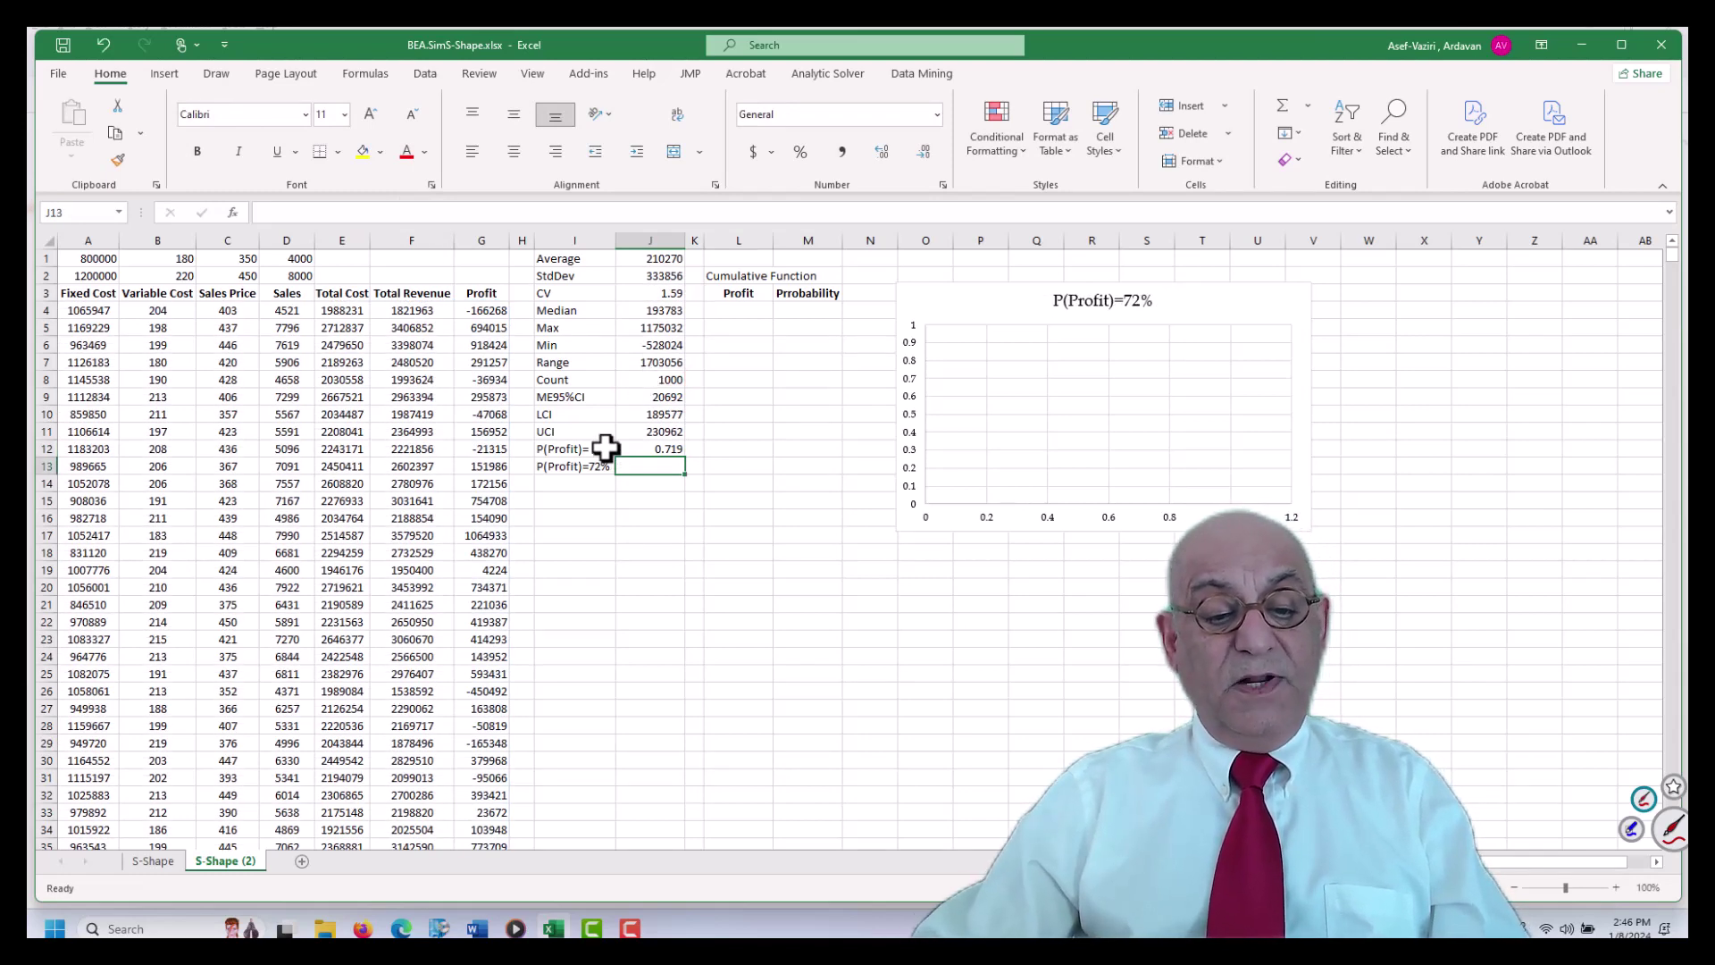
left_click(650, 449)
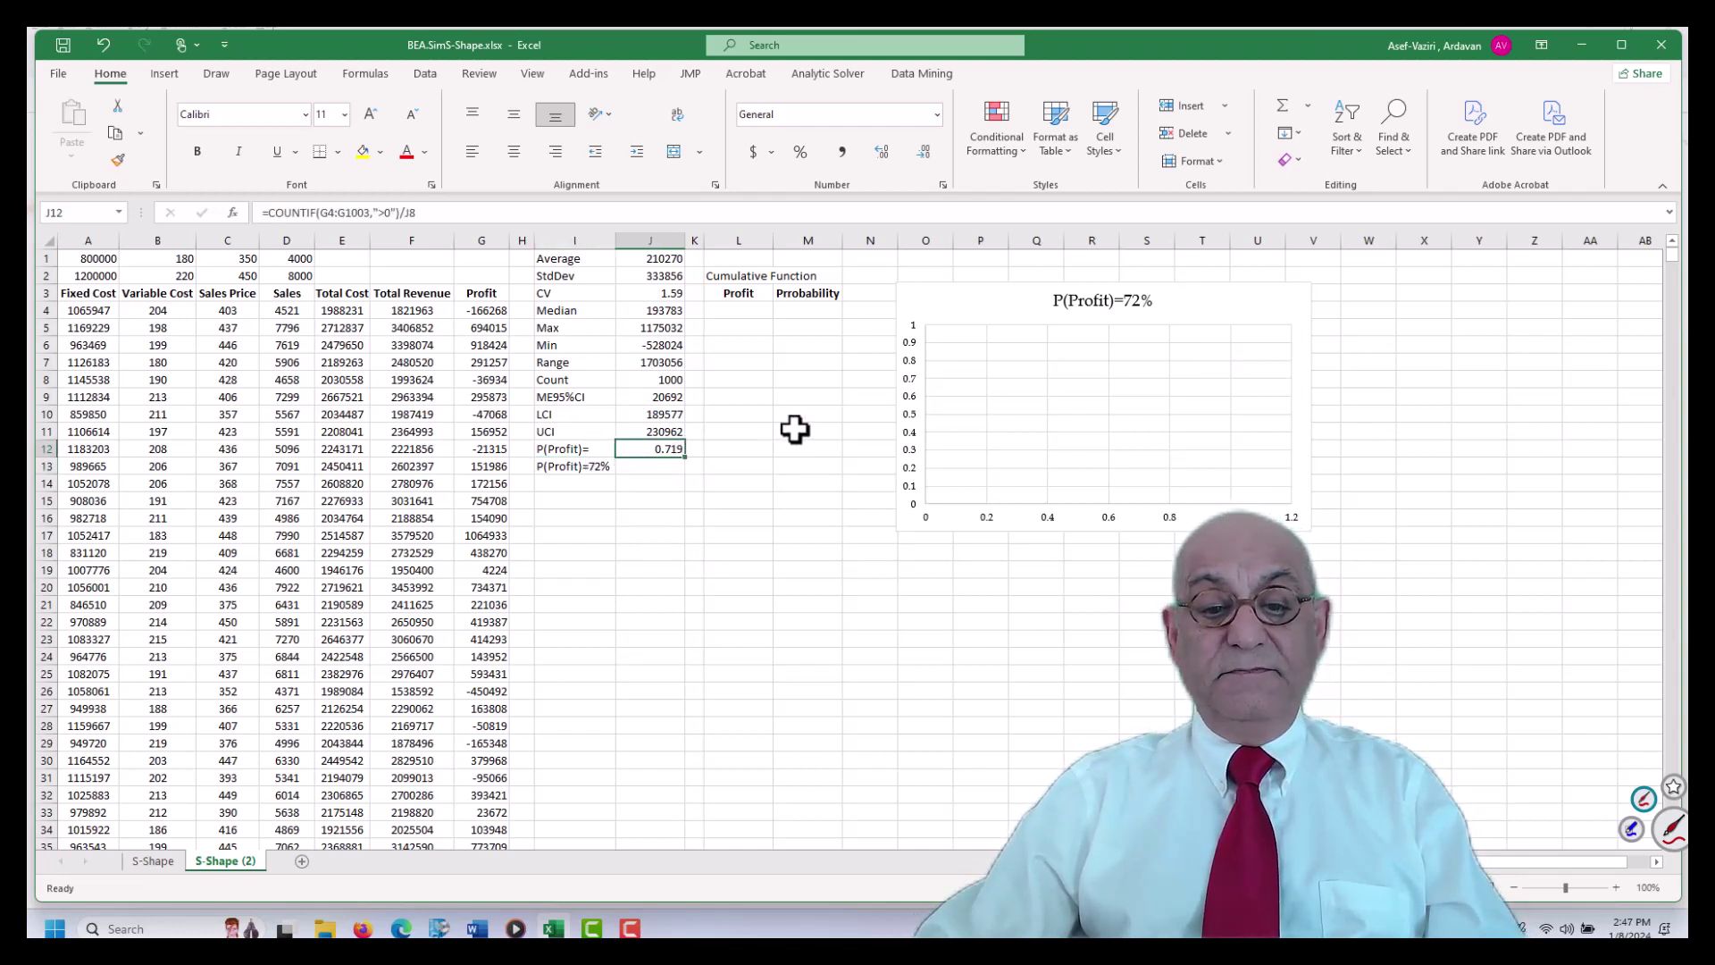
List the simulated profits in ascending order from cell L4 with the formula =SORT(G4:G1003)
left_click(739, 310)
type("=")
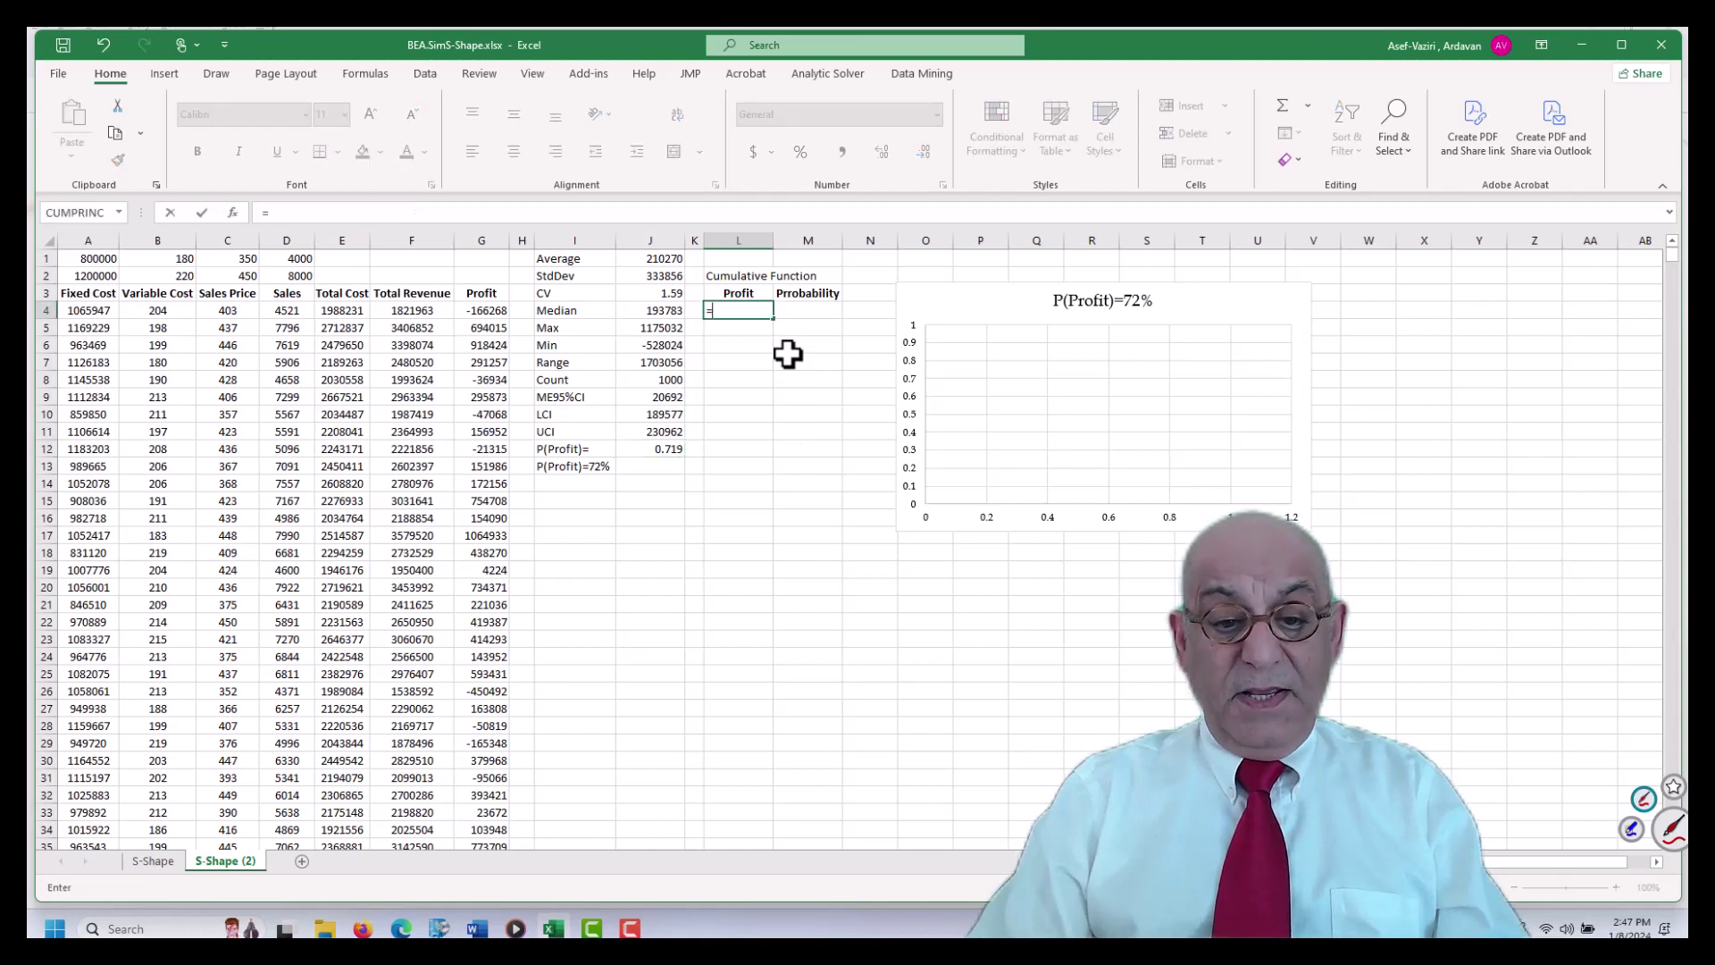
type("so")
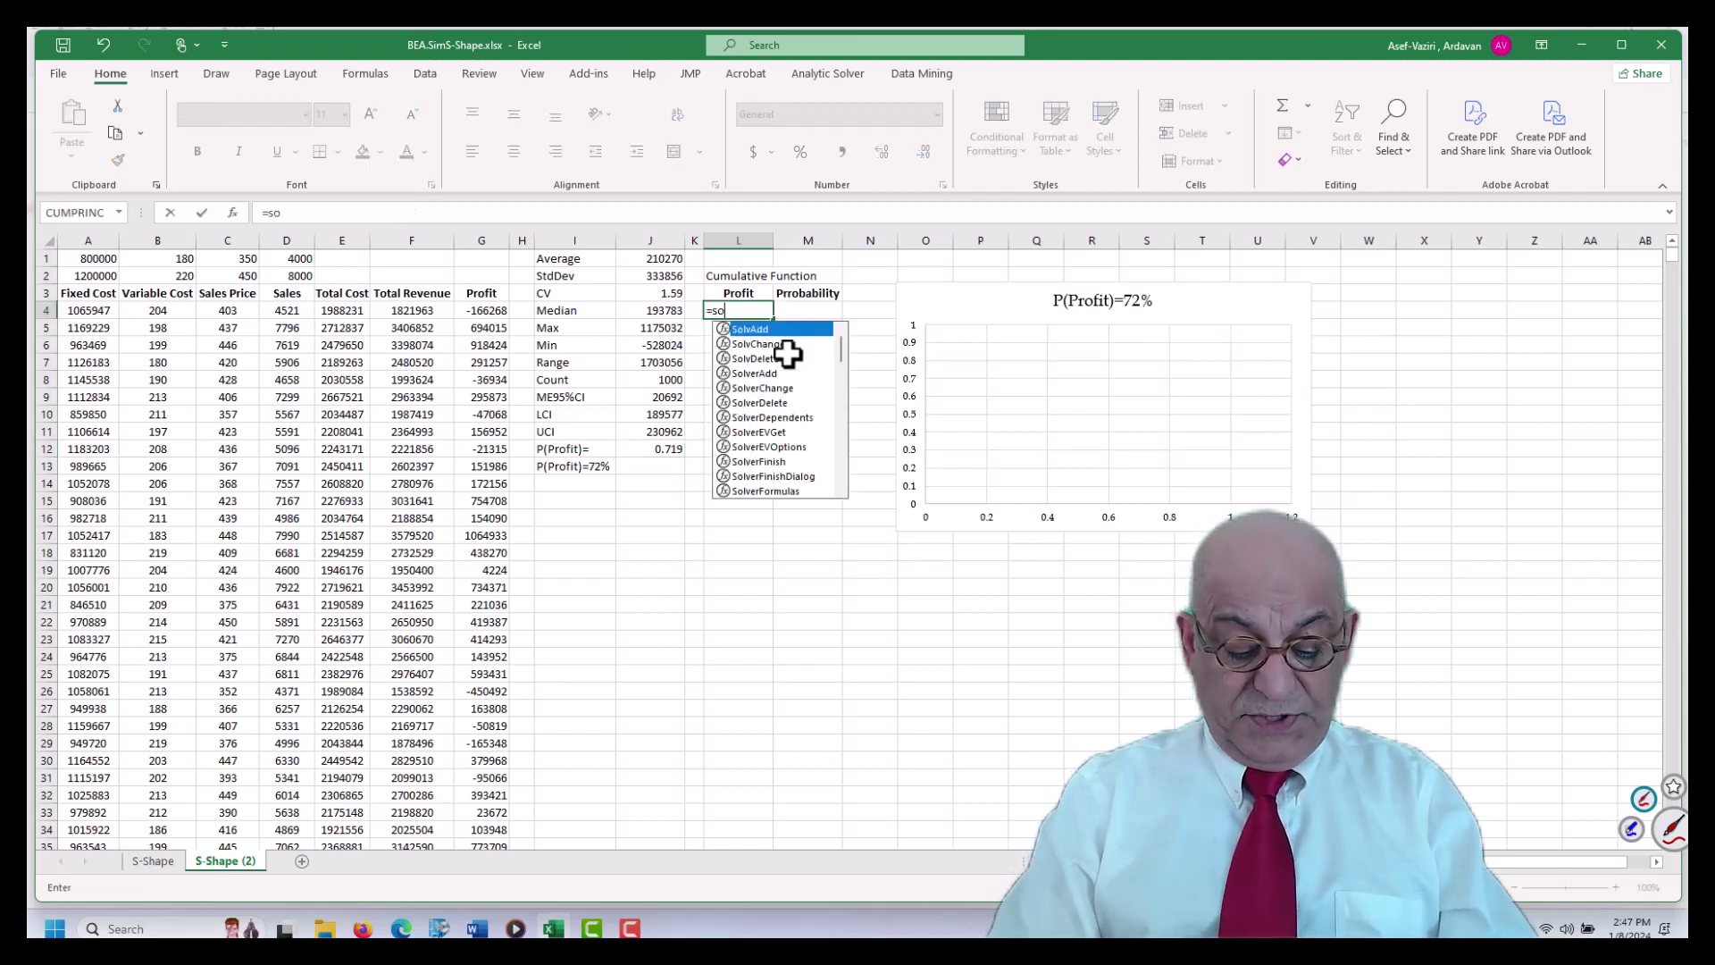
type("rt(")
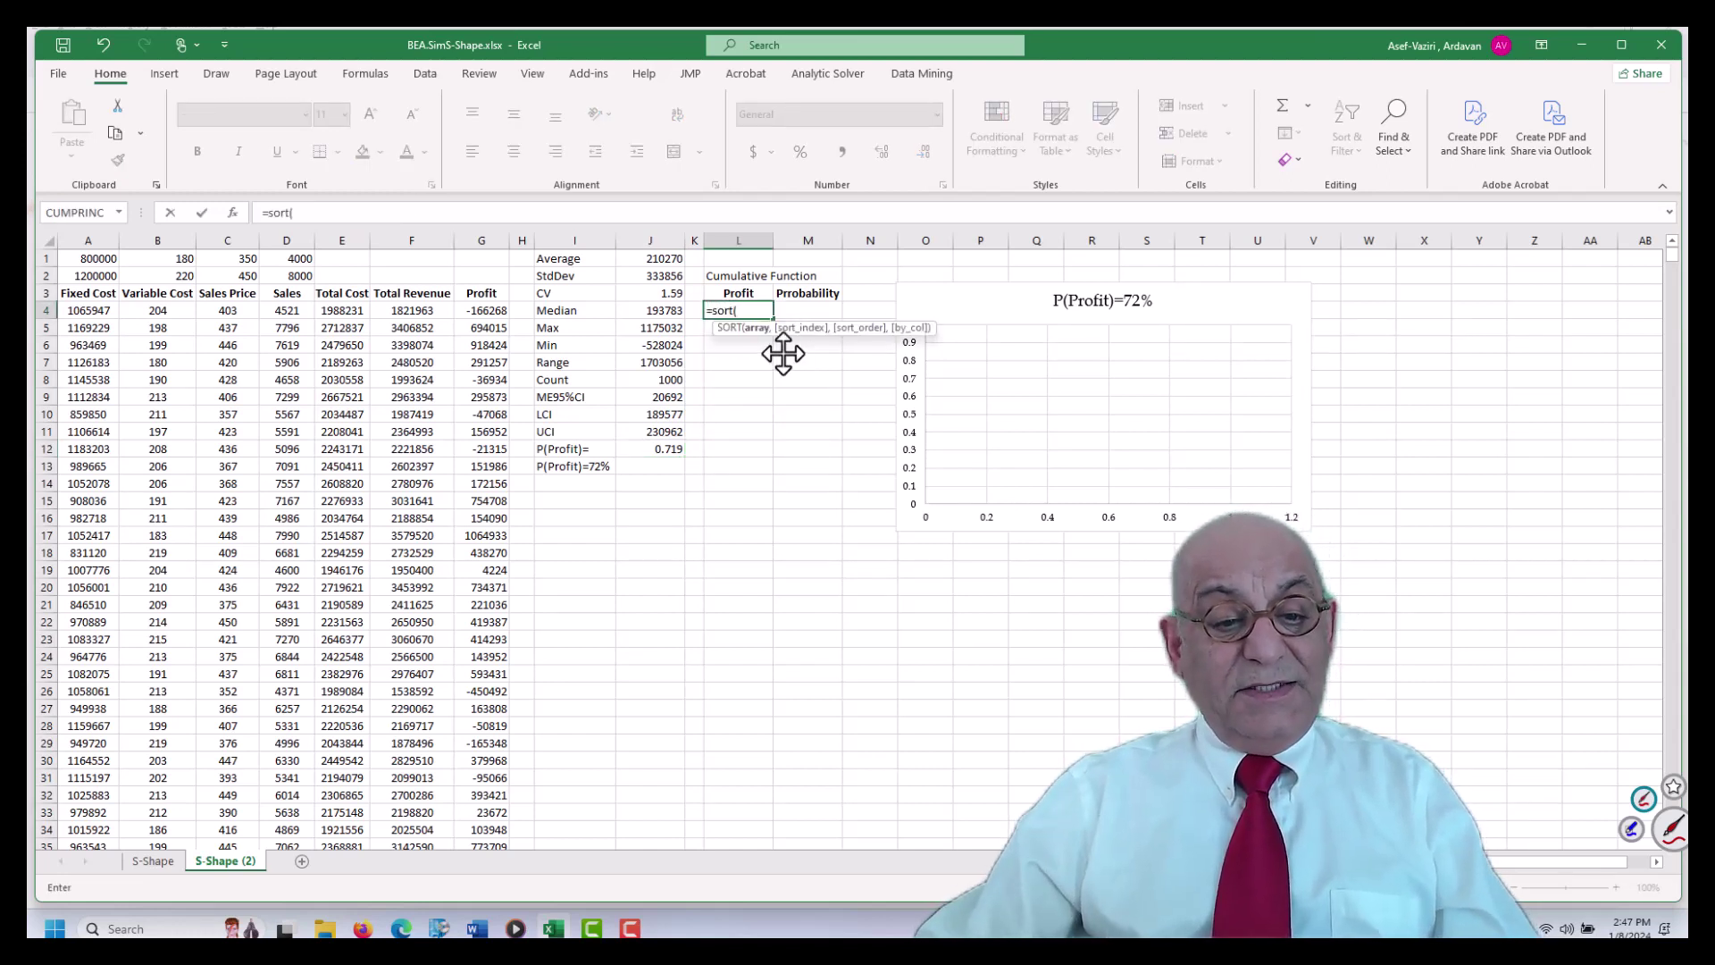
left_click(487, 308)
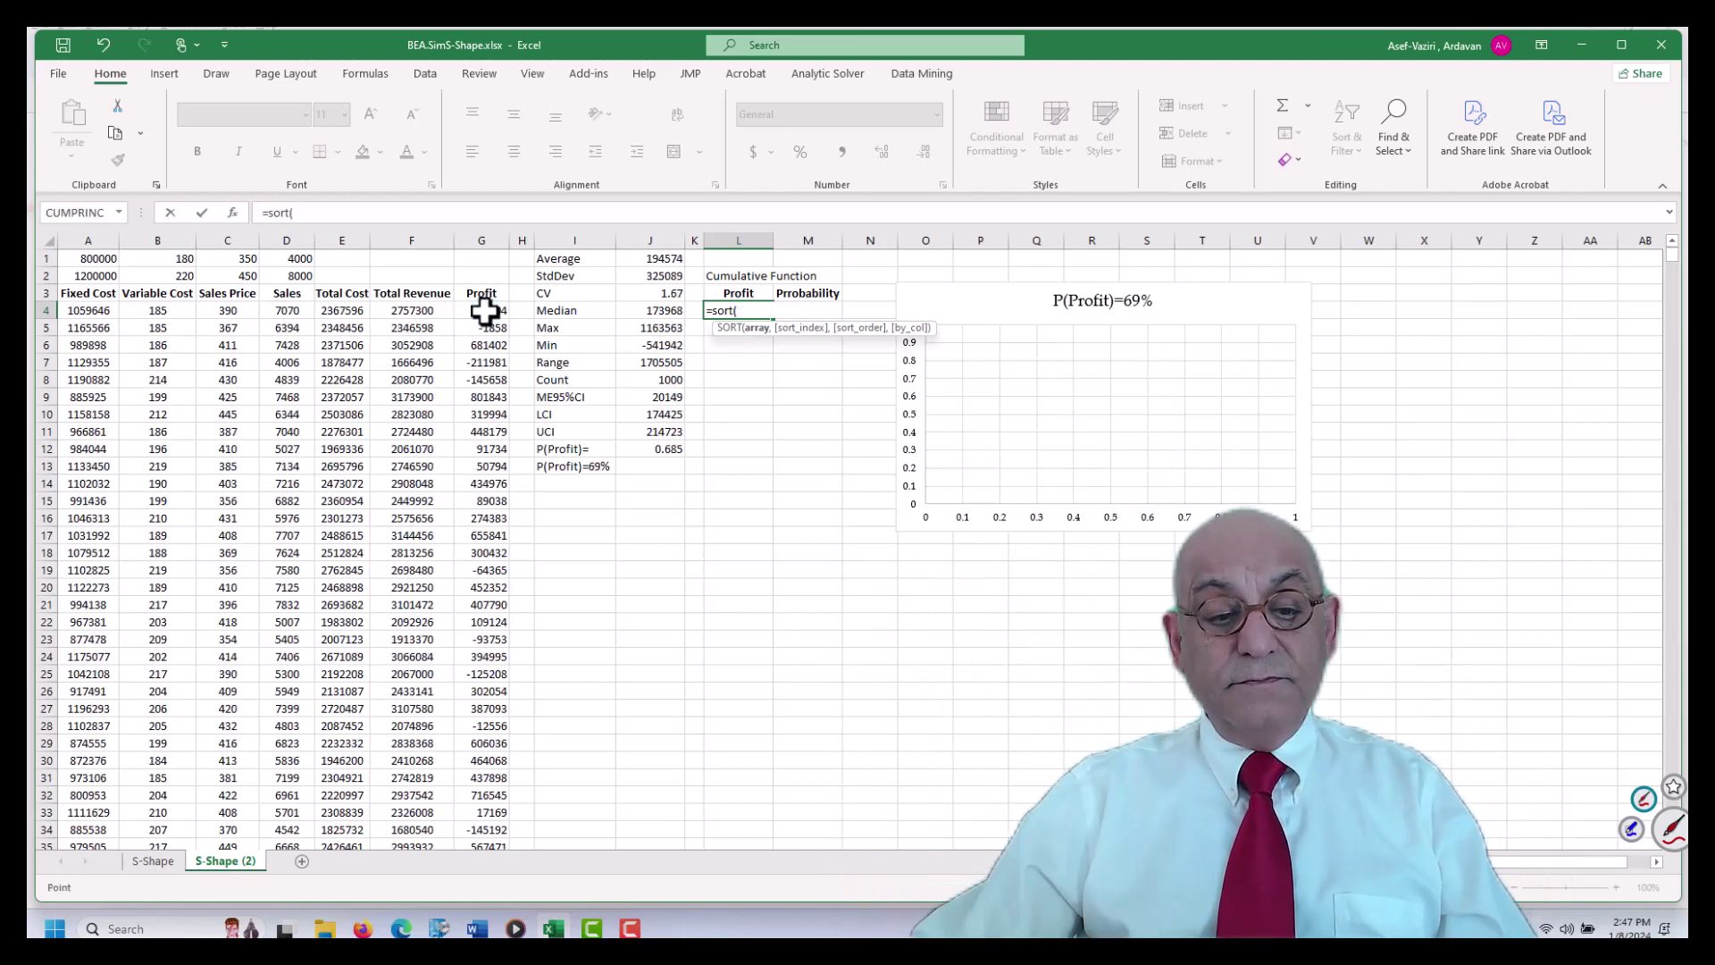
key("ctrl+shift+Down")
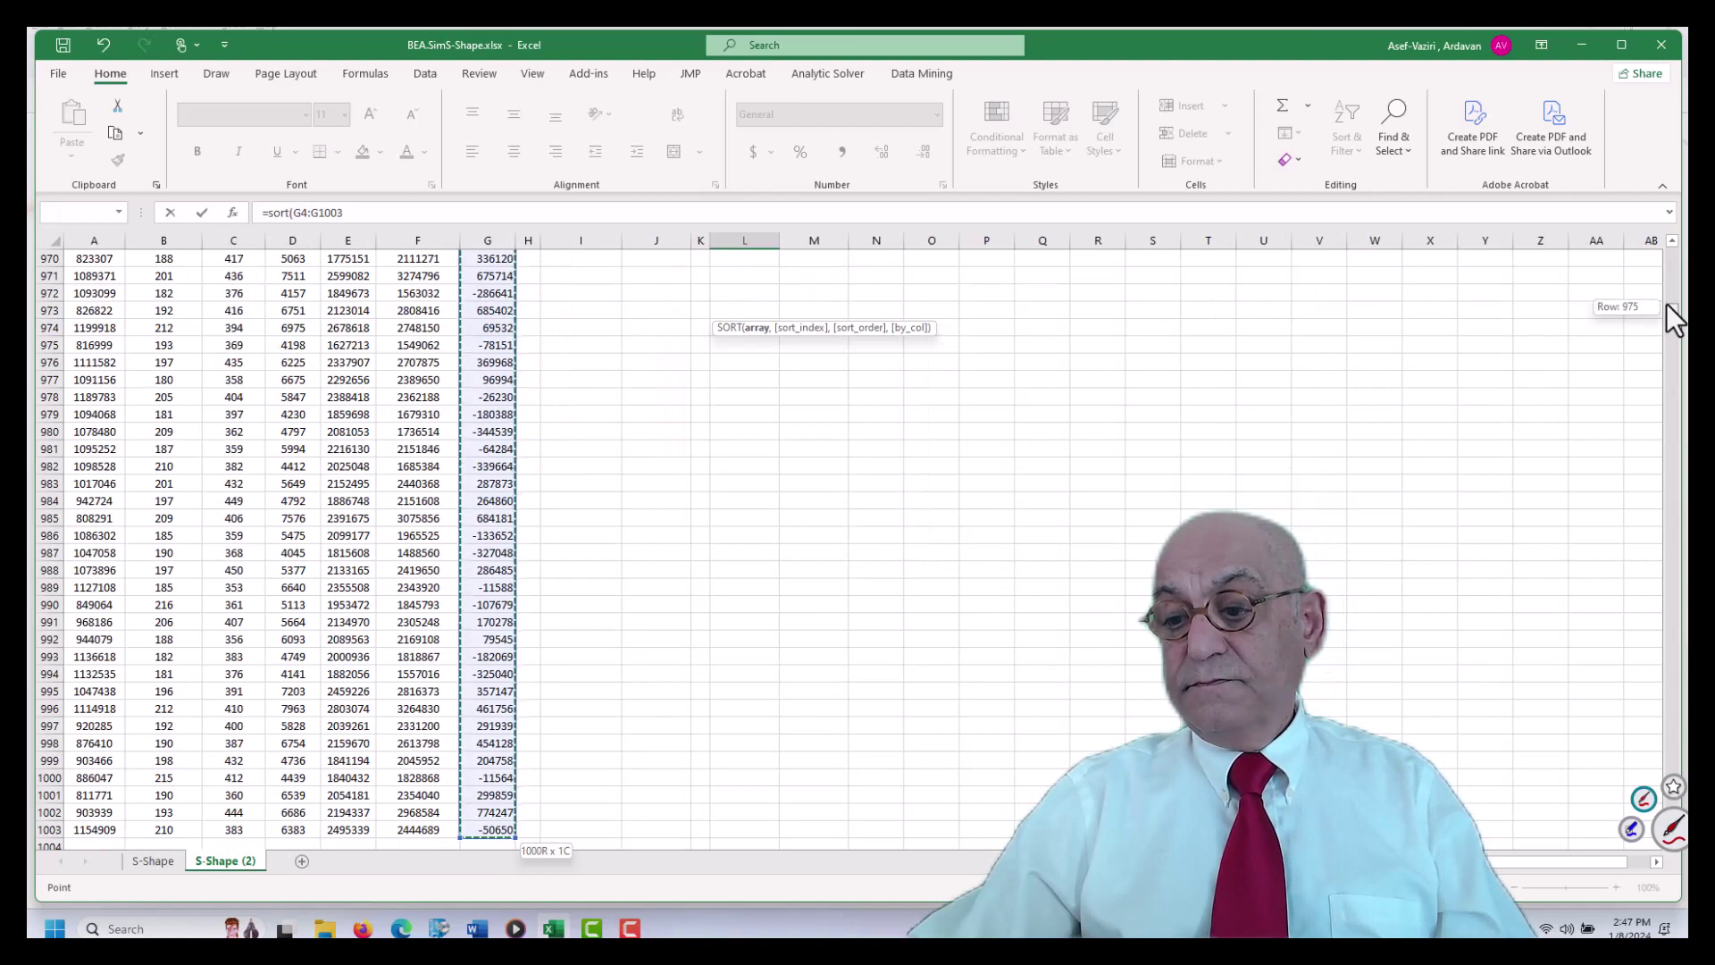
left_click_drag(1665, 303, 1660, 233)
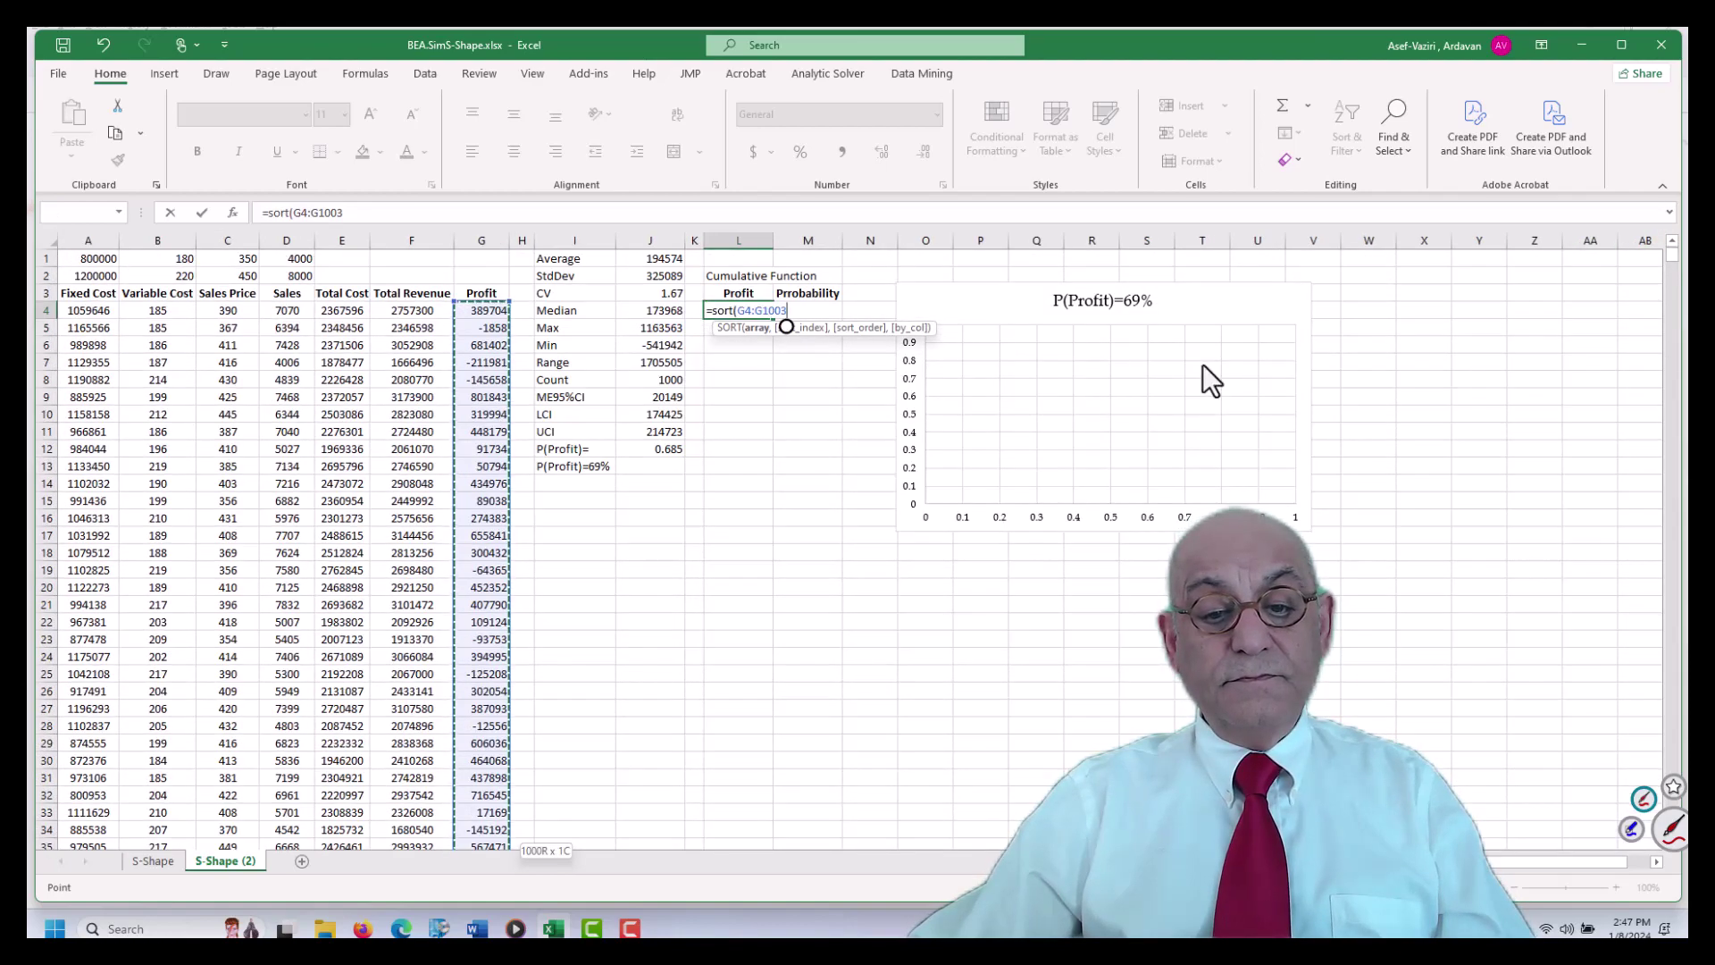
type(")")
key("Return")
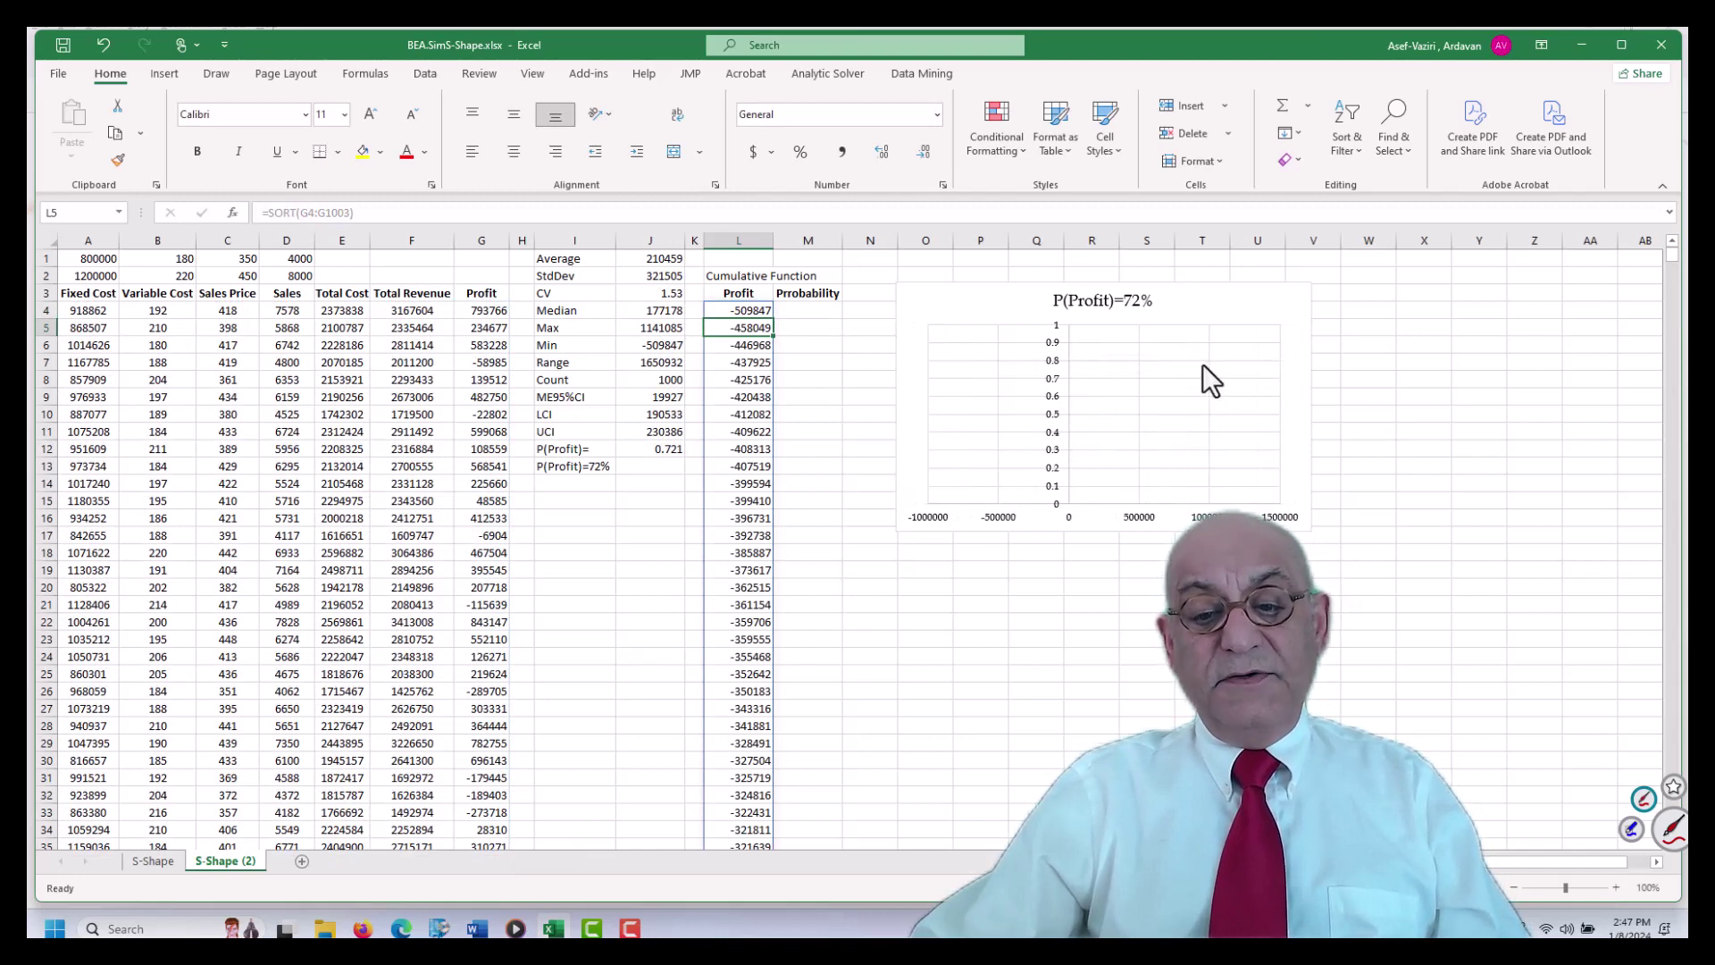
Enter the running row count =ROWS(M$4:M4) in cell M4 and fill it down beside the sorted profits
left_click(824, 312)
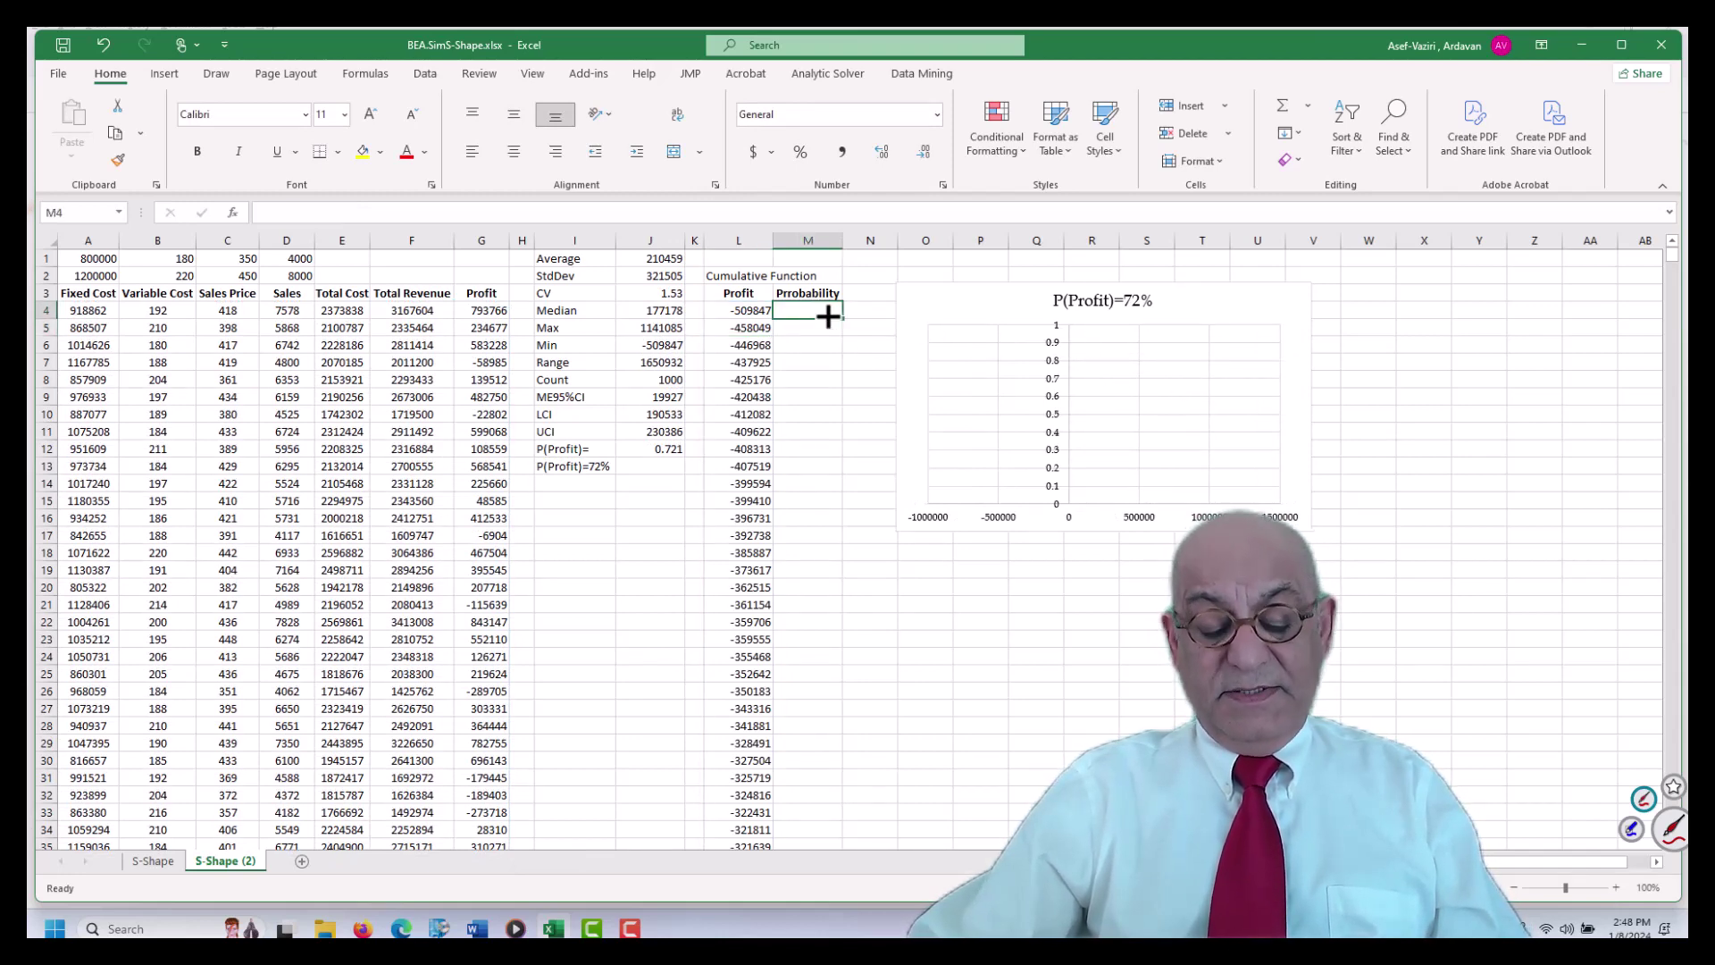
type("=")
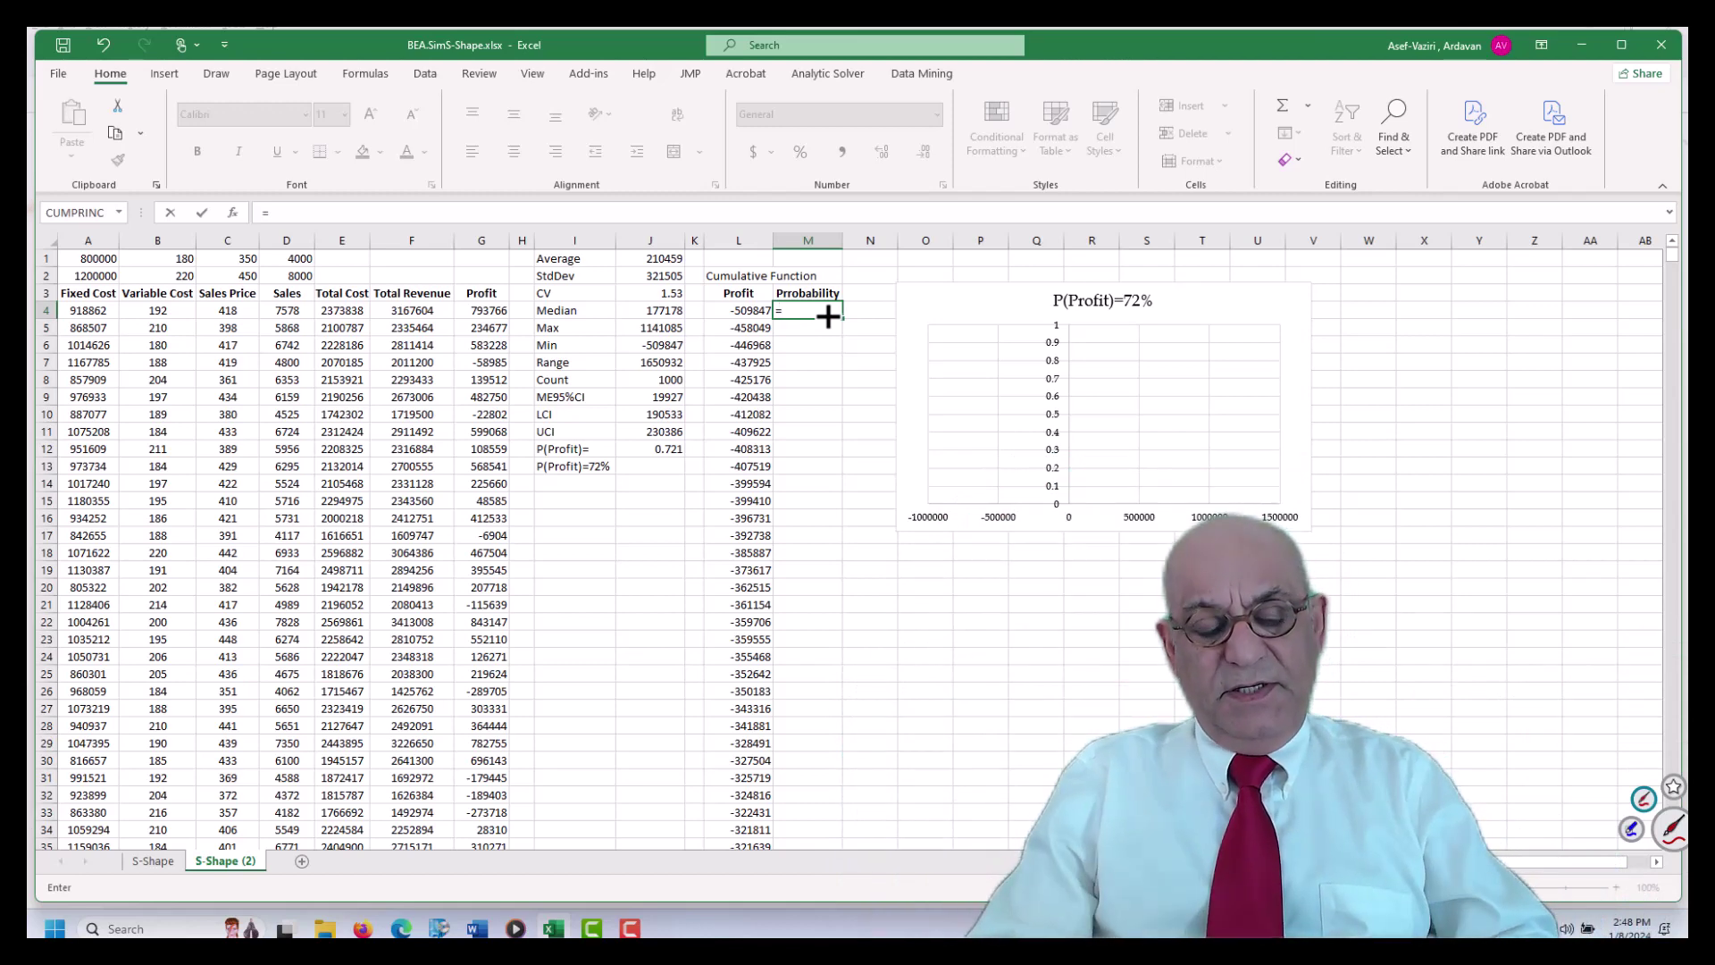
type("rows")
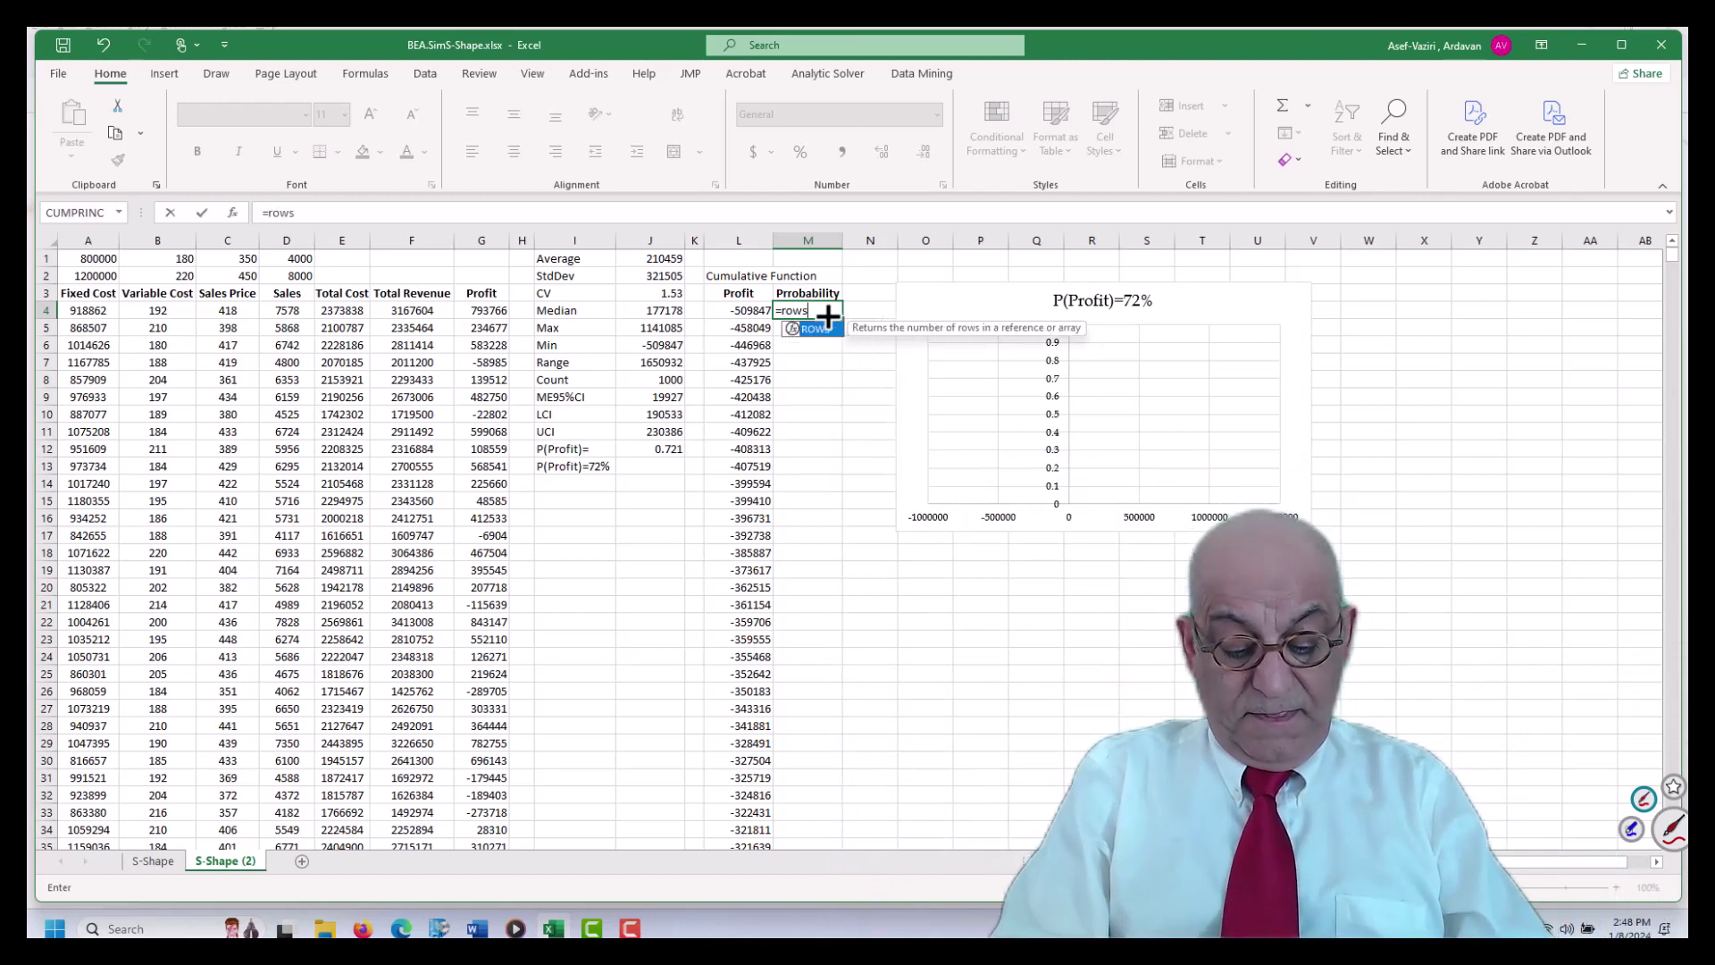
type("(")
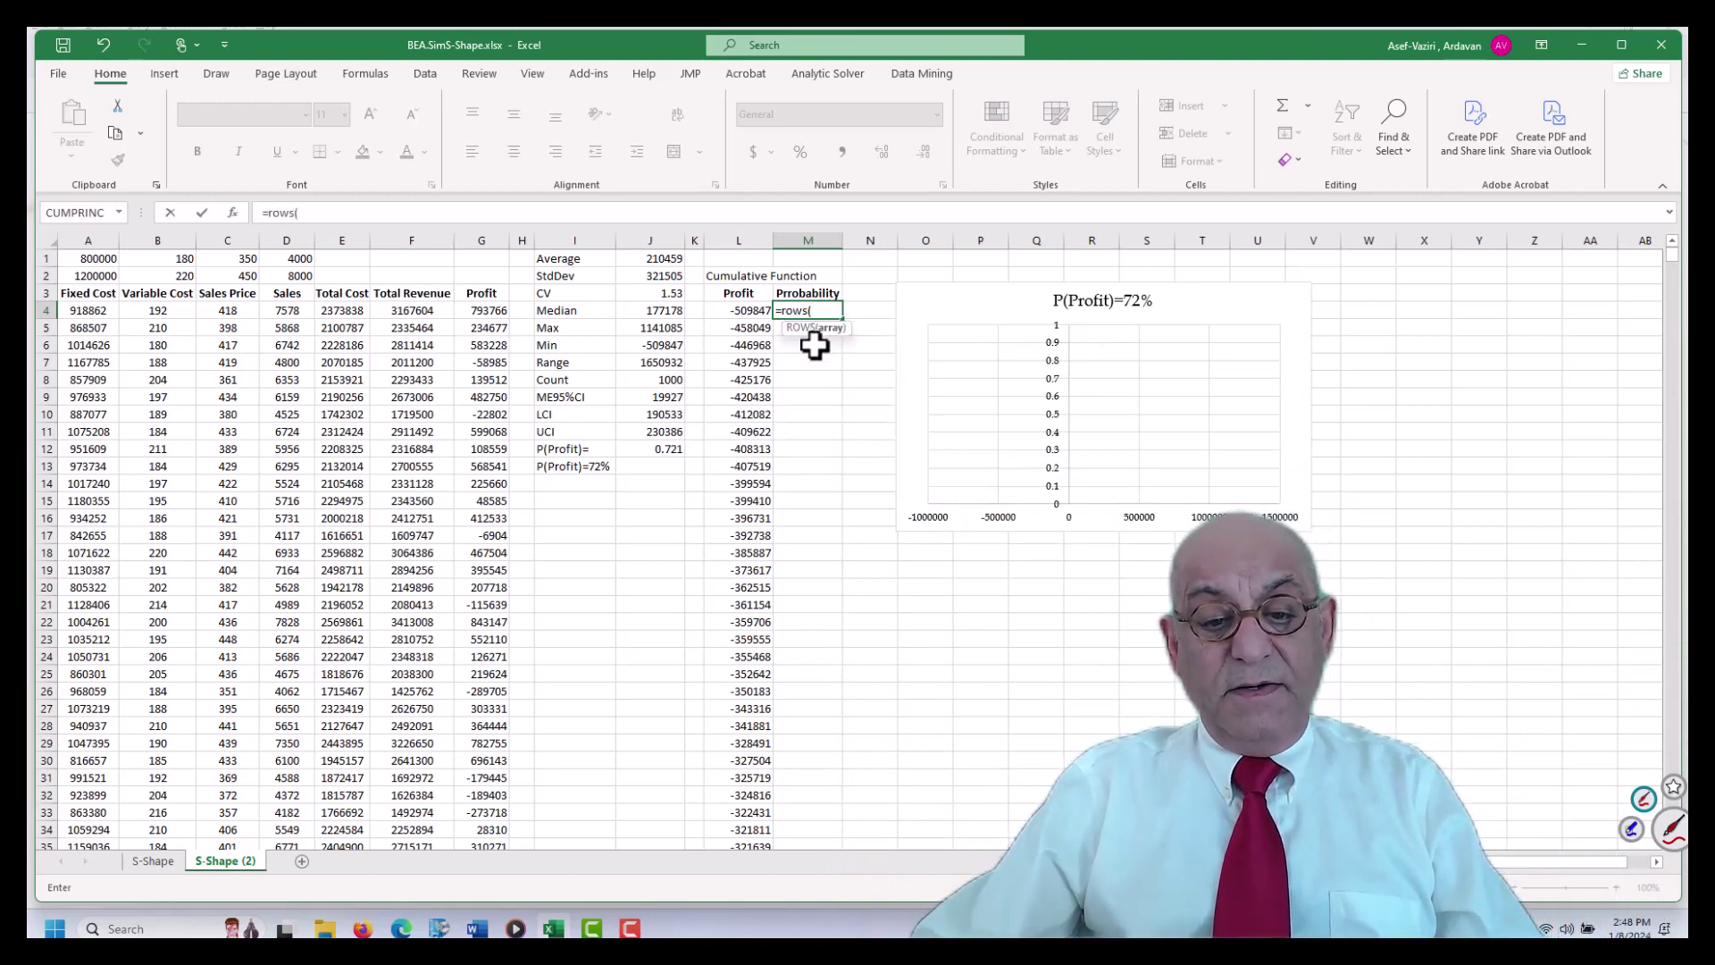
left_click(814, 346)
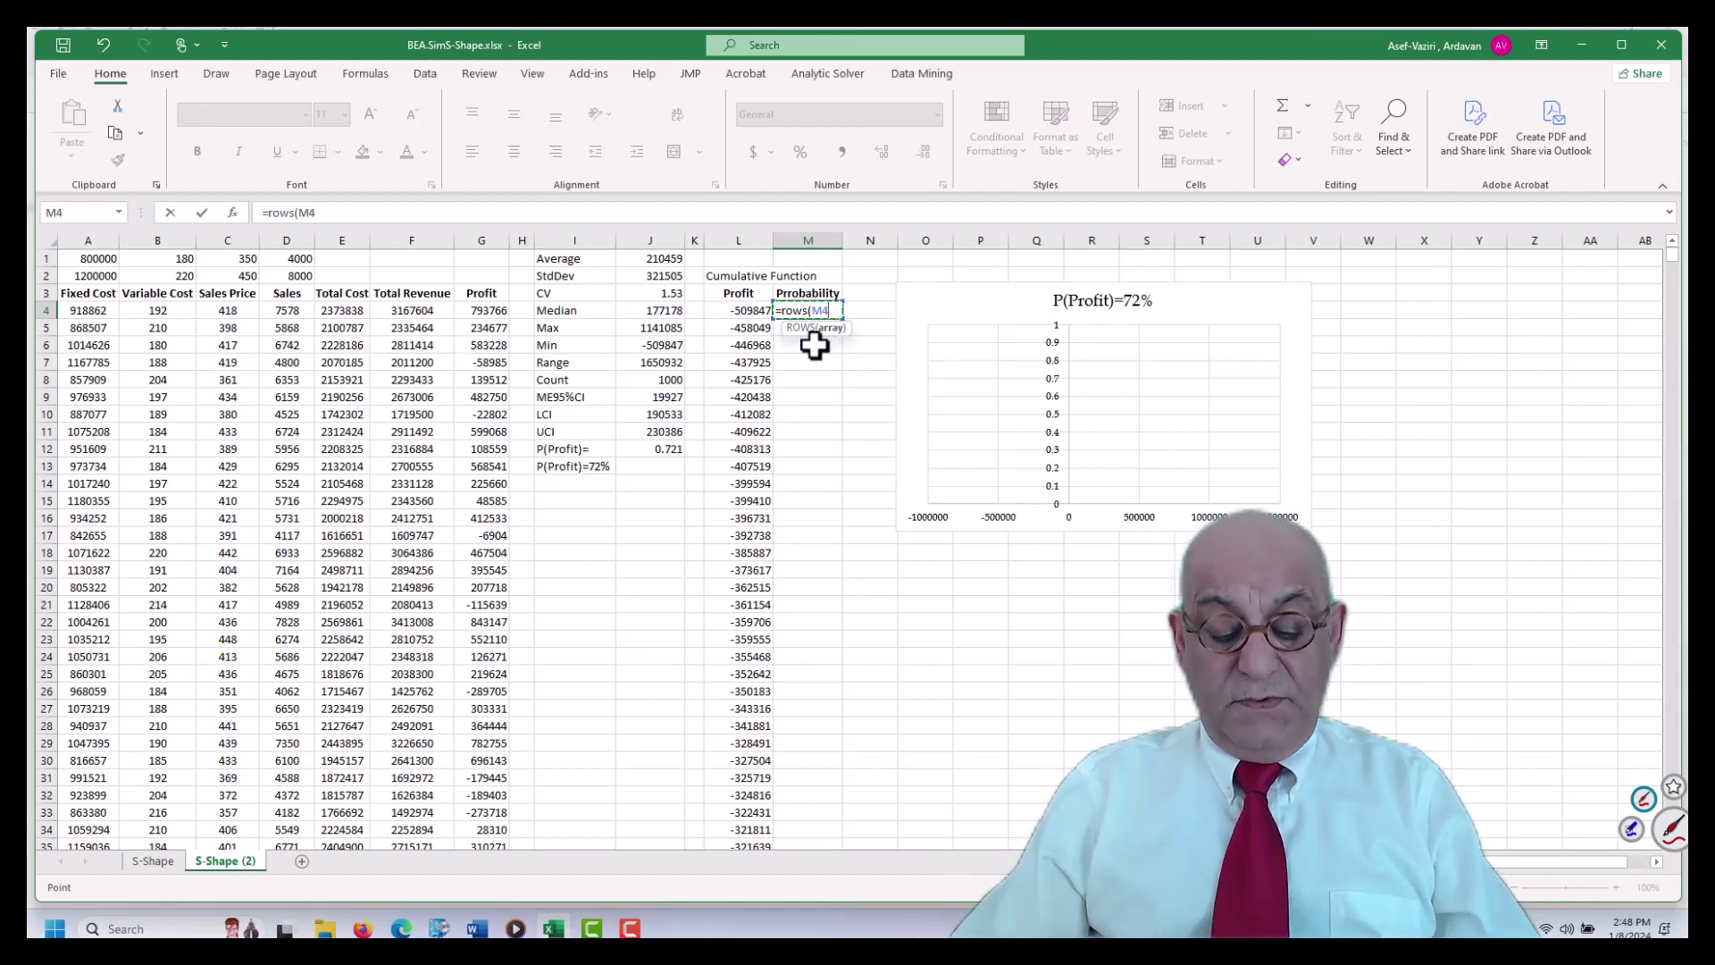
key("F8")
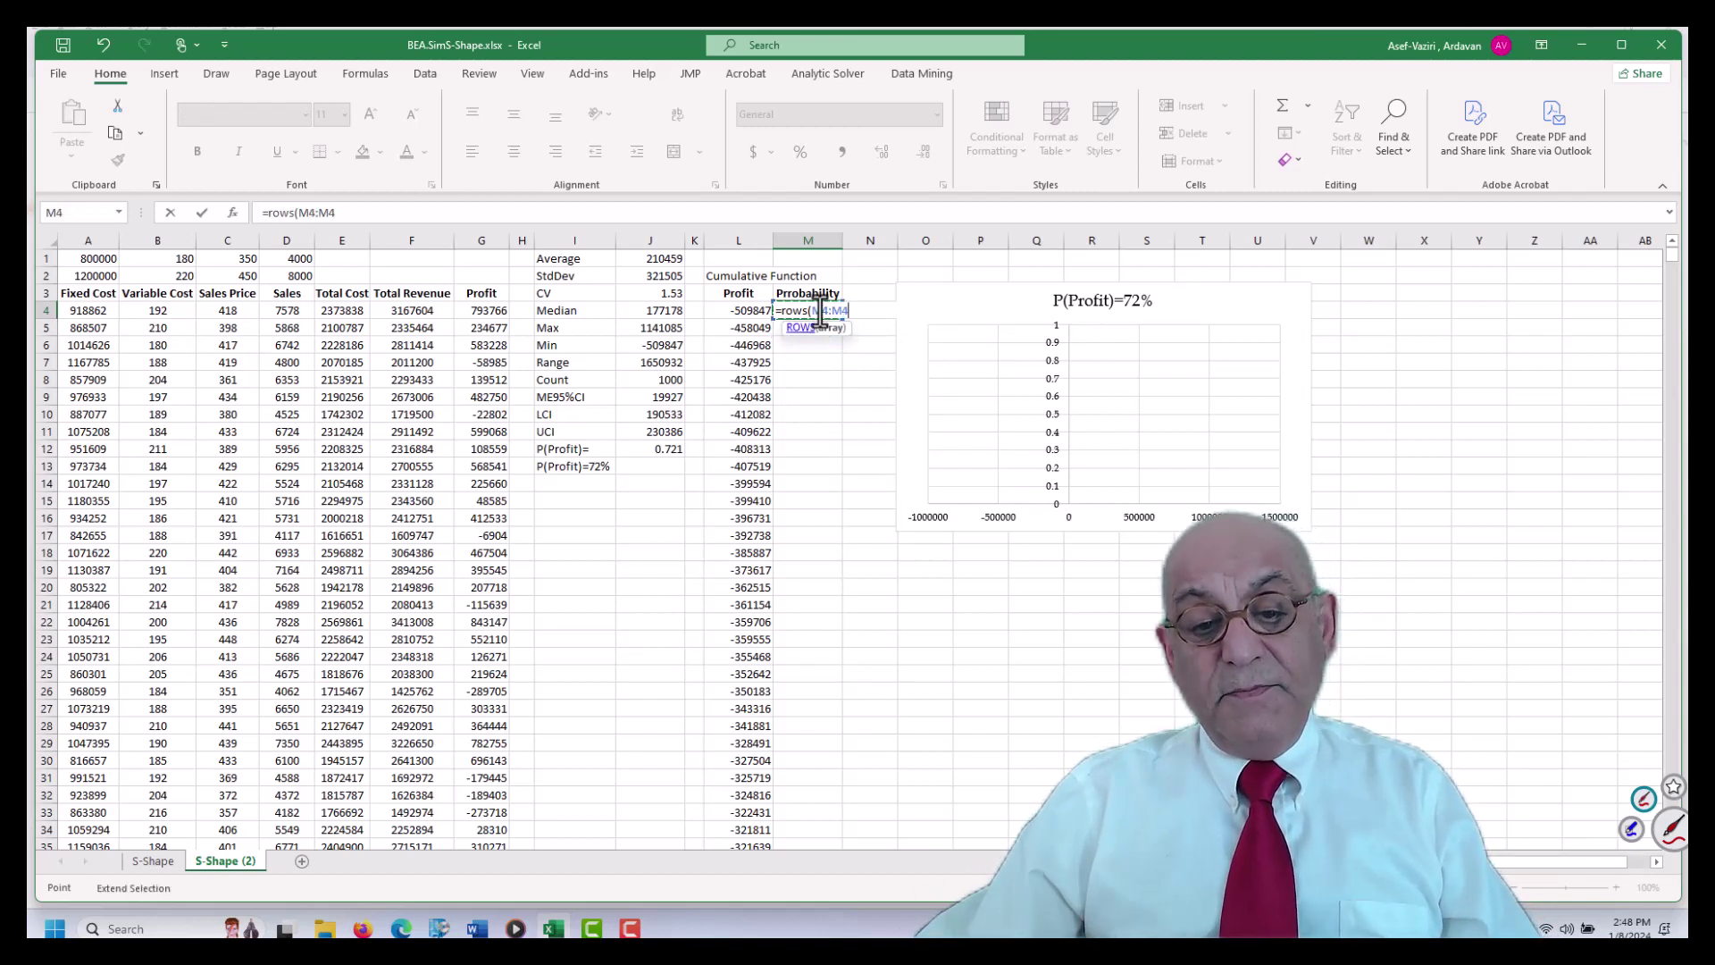
left_click(820, 314)
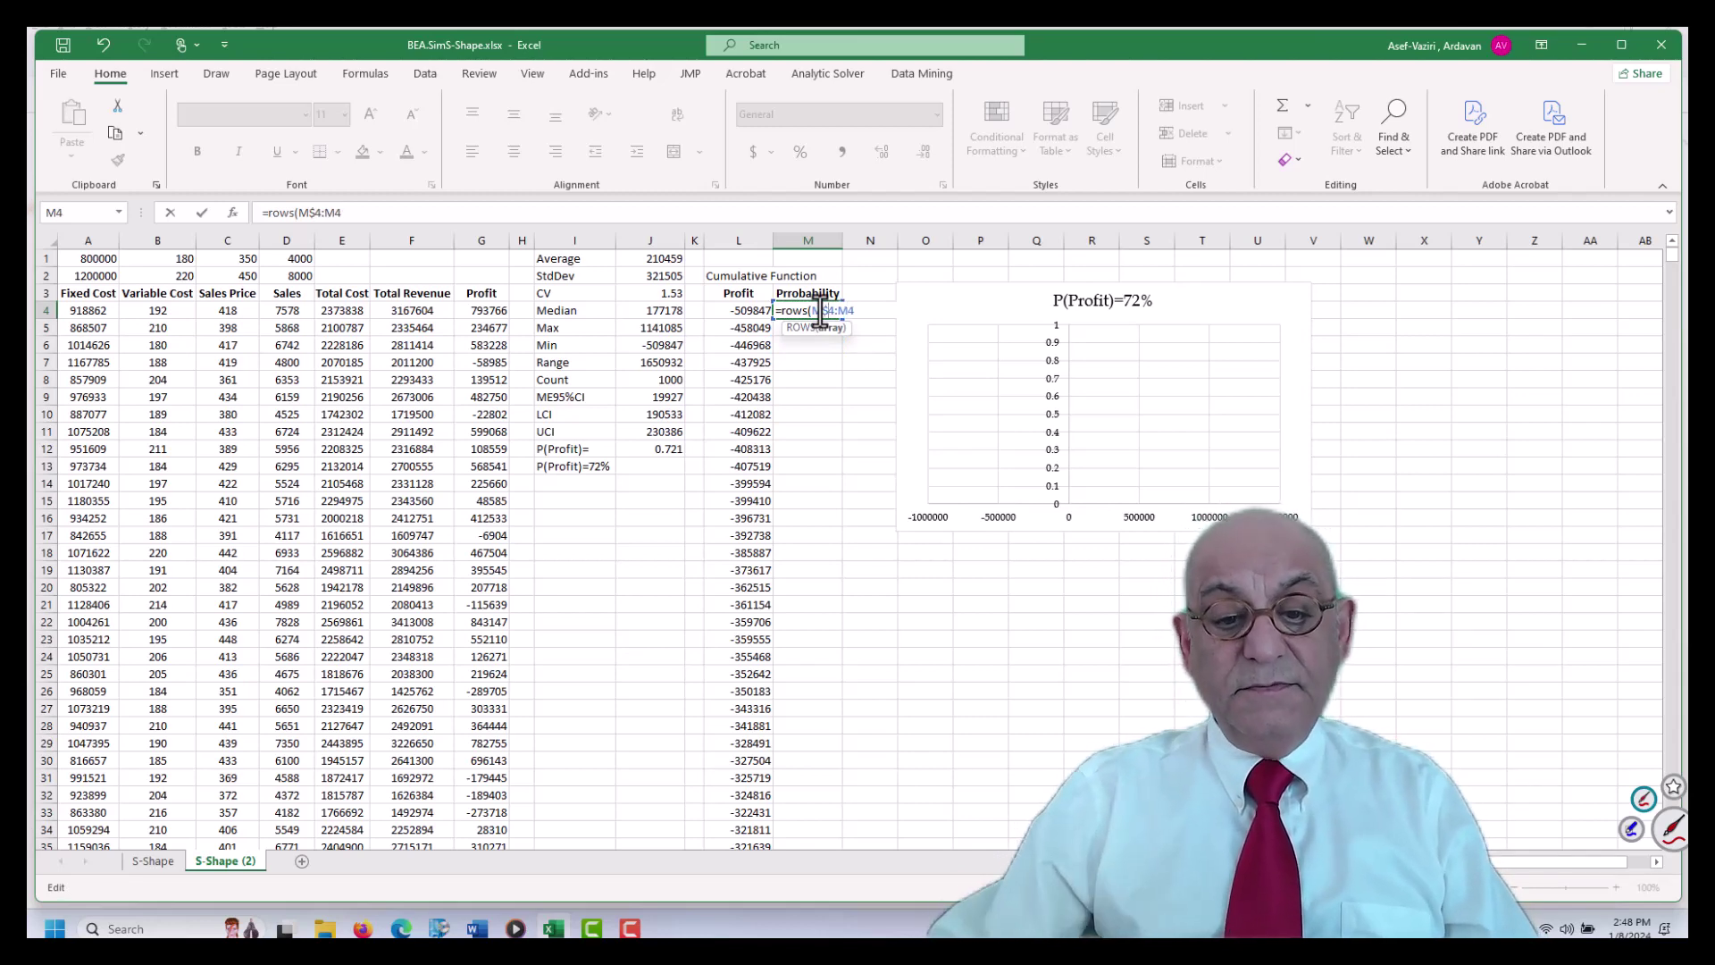
left_click(420, 216)
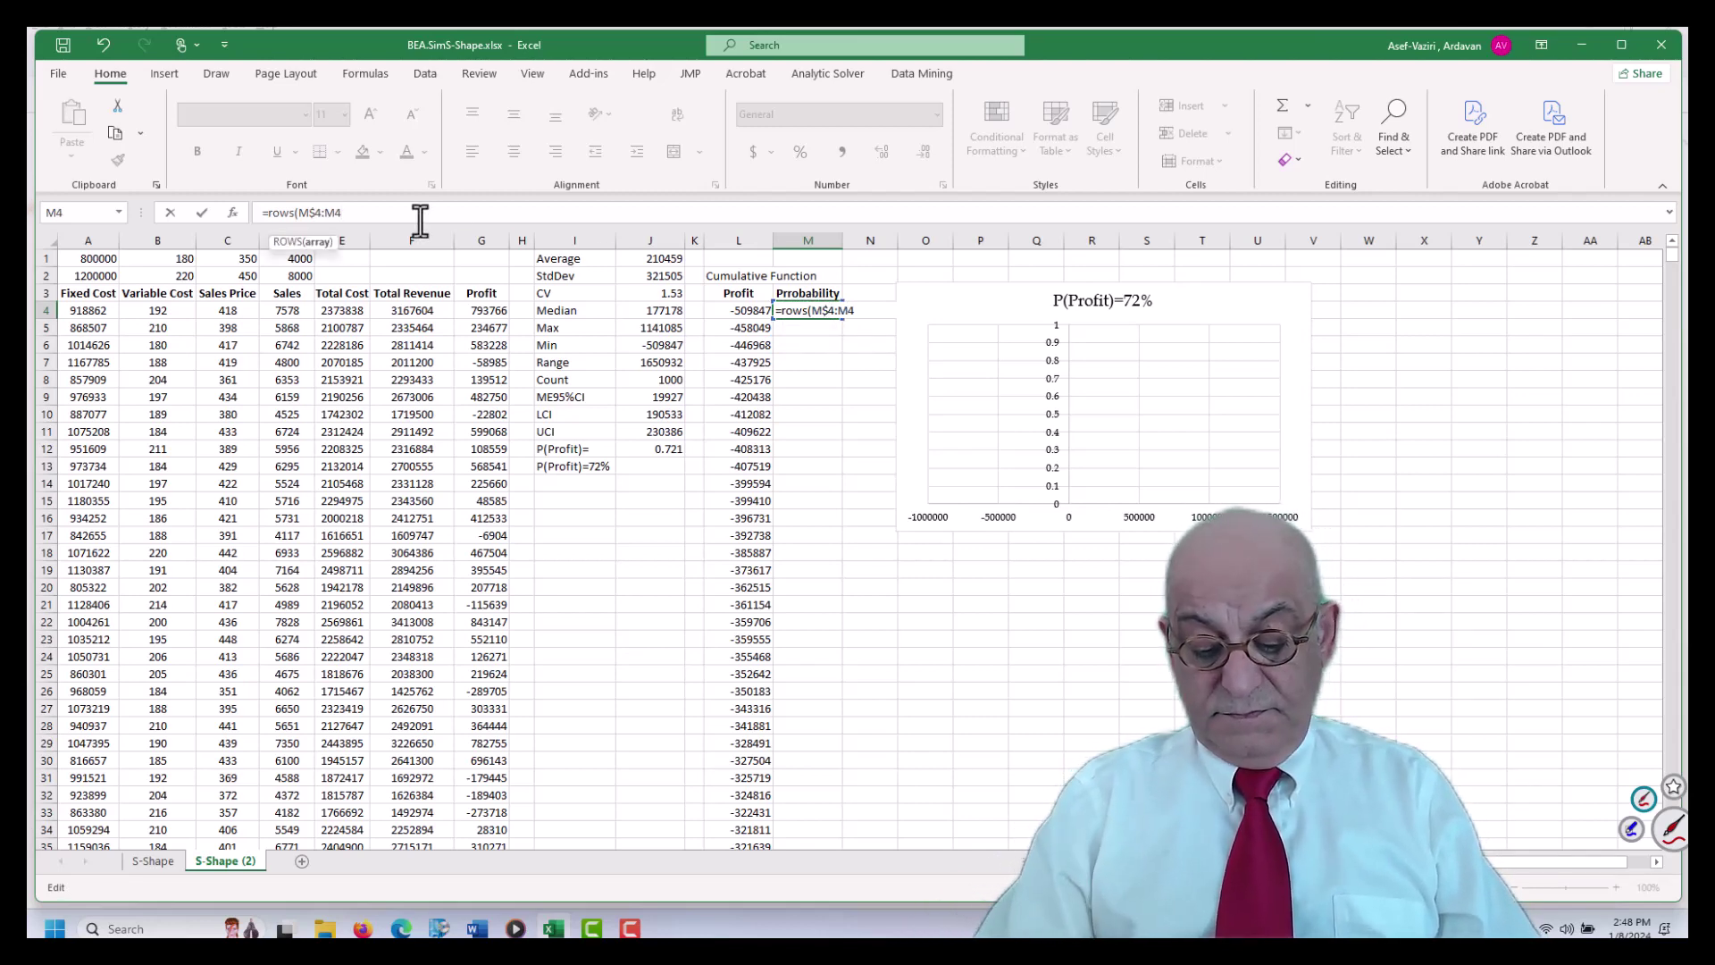
type(")")
key("Return")
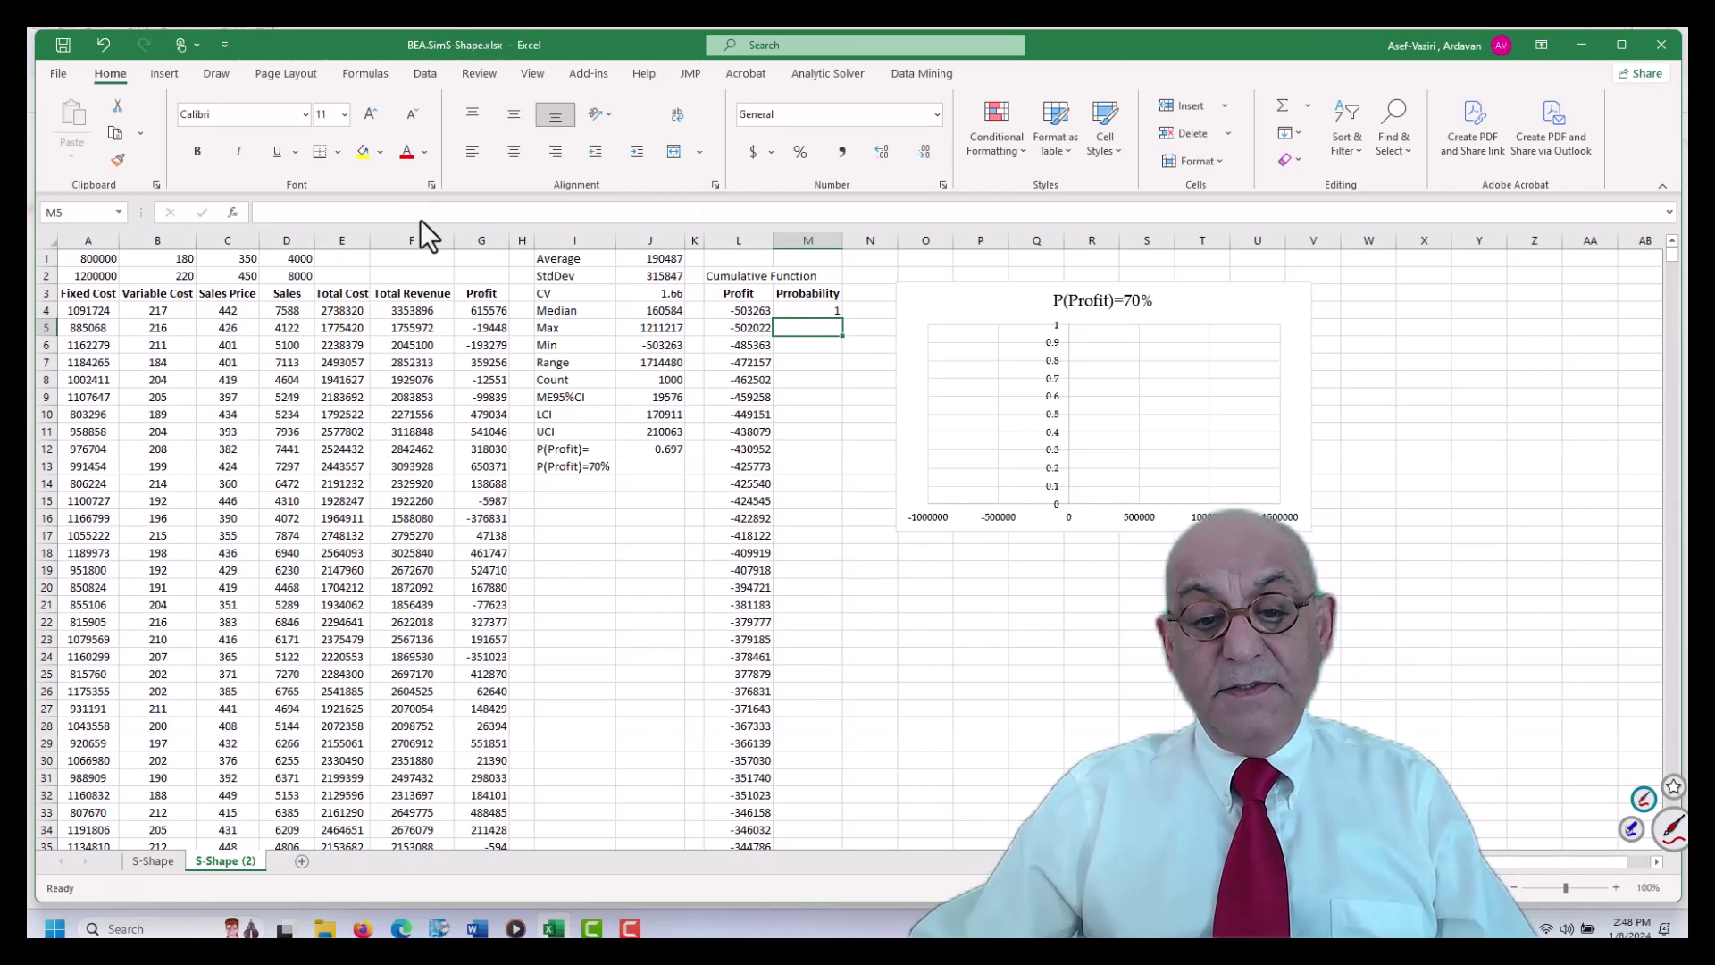
left_click(798, 310)
double_click(847, 322)
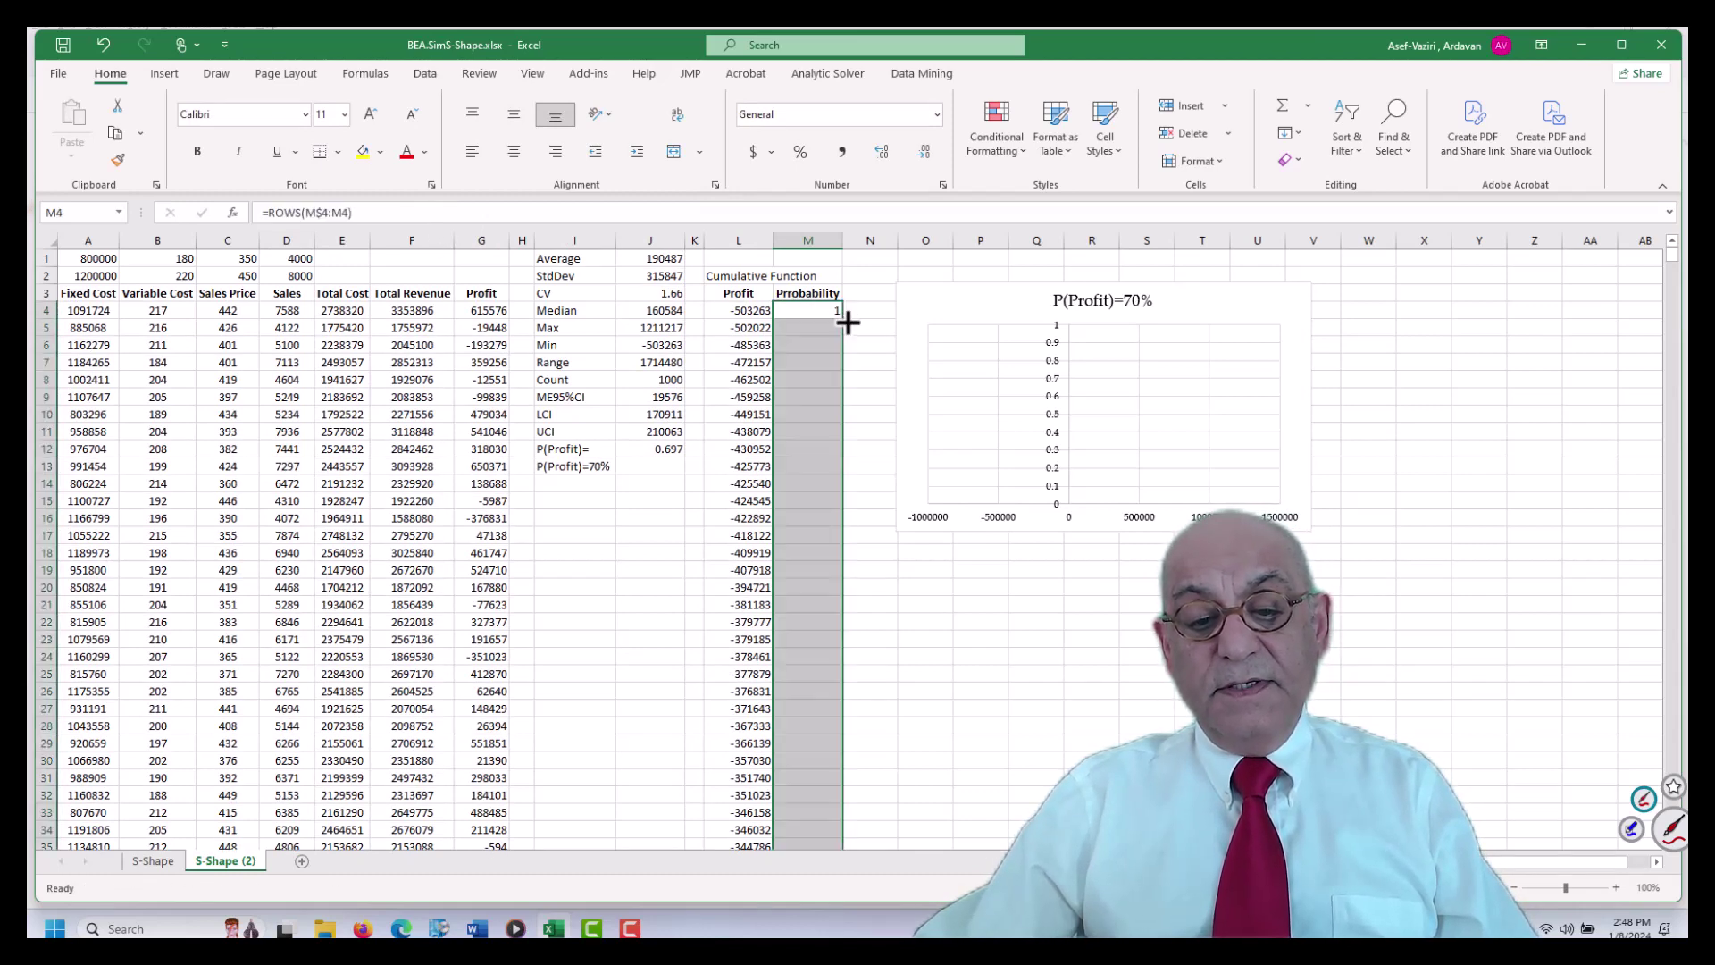
Extend the M4 formula to =ROWS(M$4:M4)/$J$8 and fill it down the column to give cumulative probabilities
left_click(794, 307)
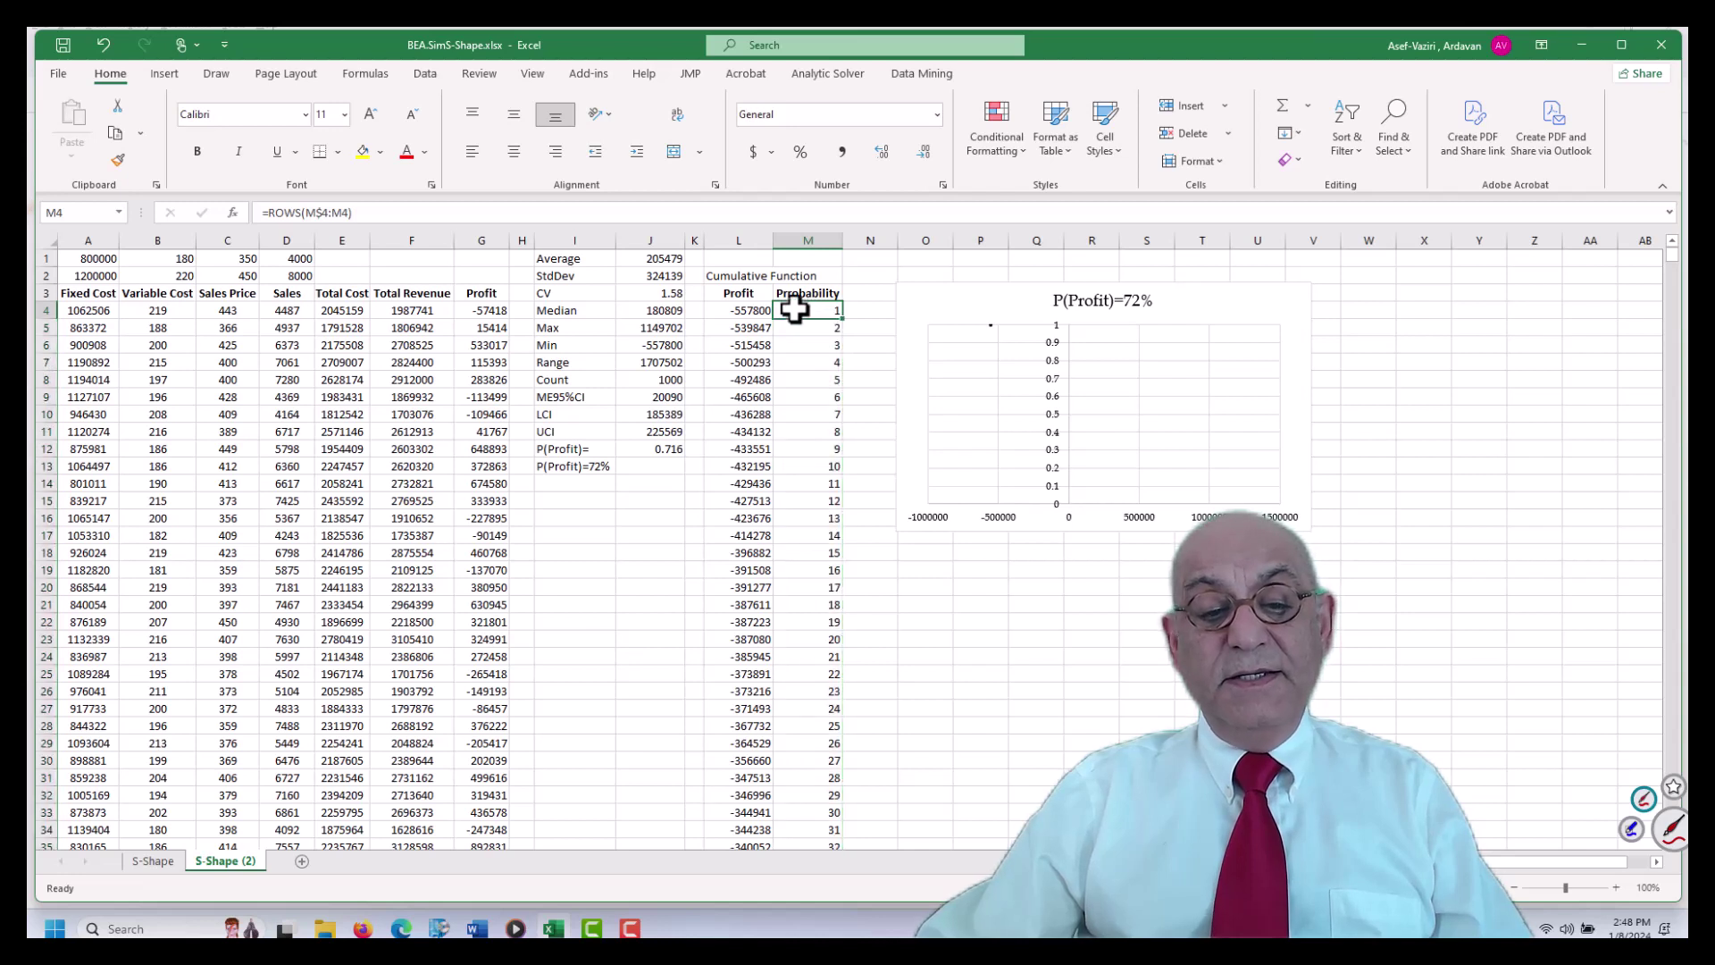
left_click(375, 214)
type("/")
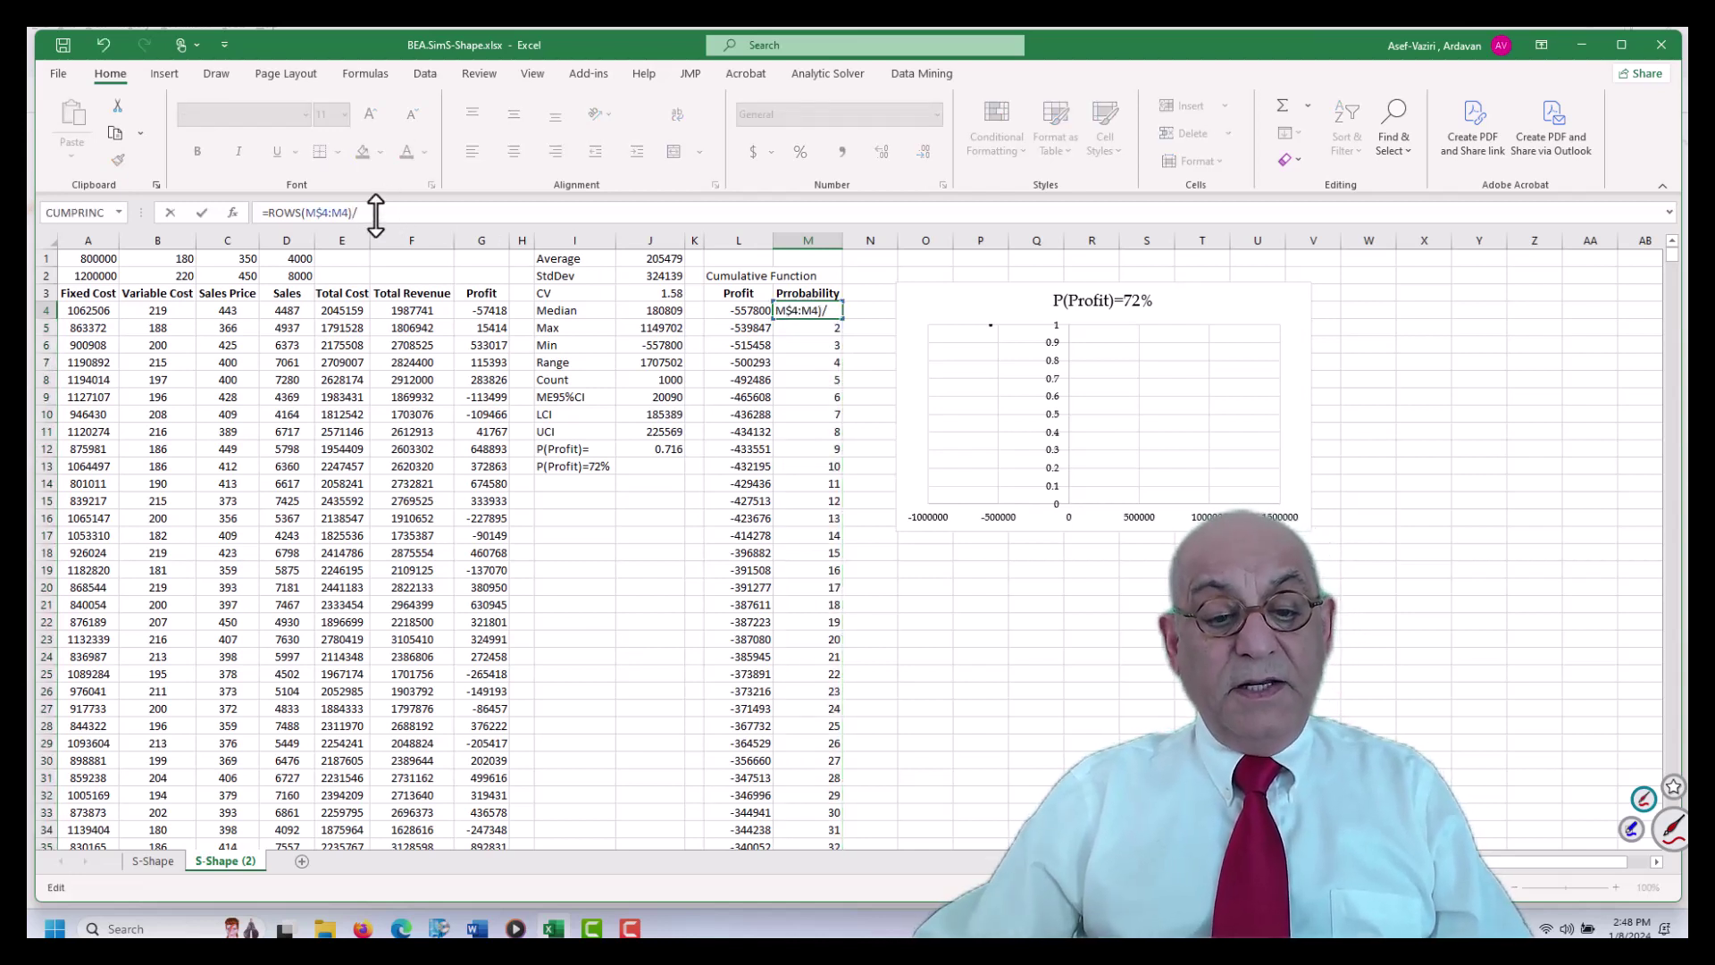
left_click(668, 378)
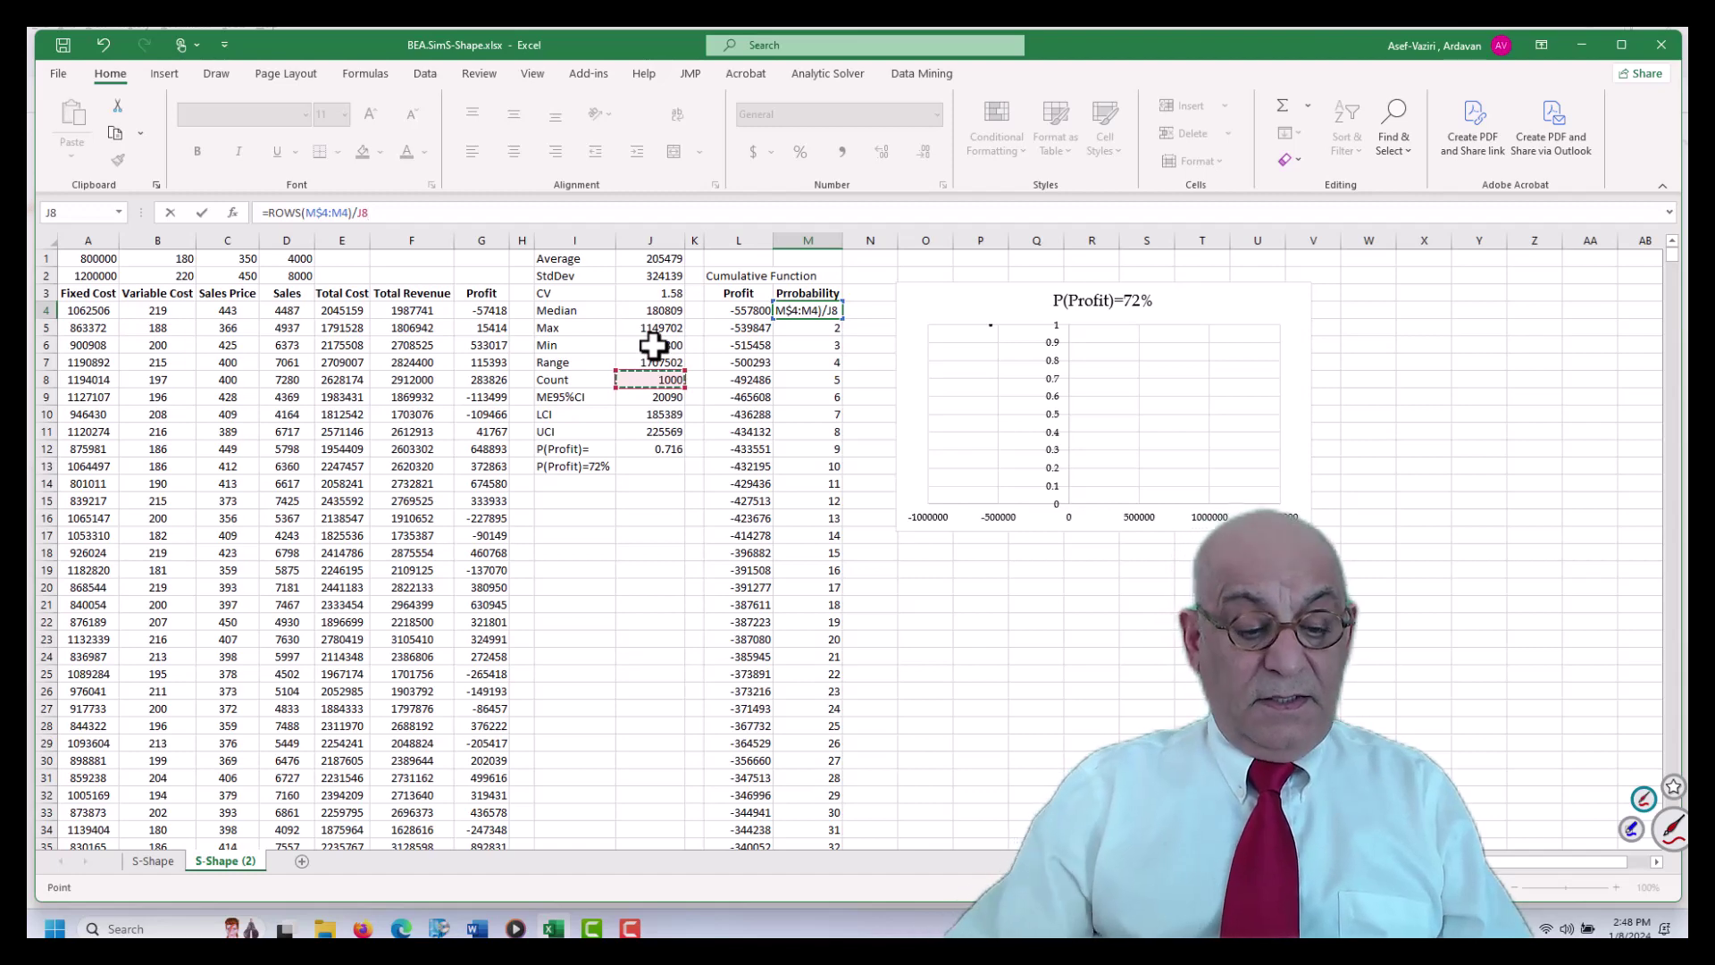
key("Return")
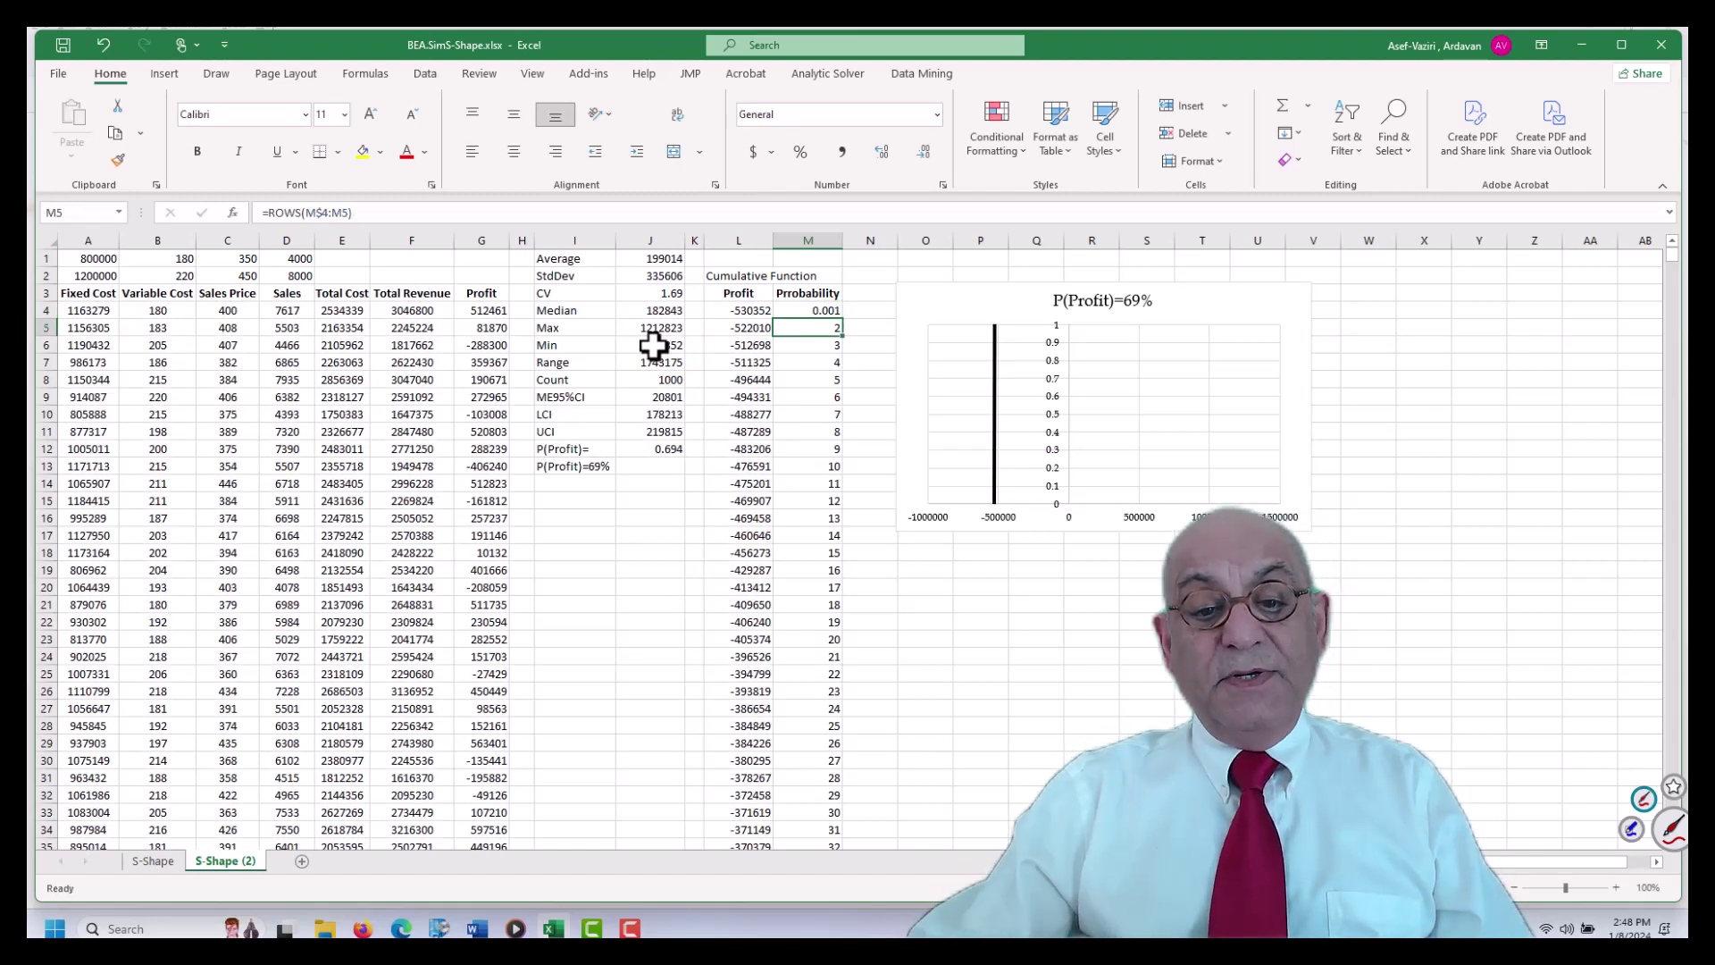
left_click(826, 310)
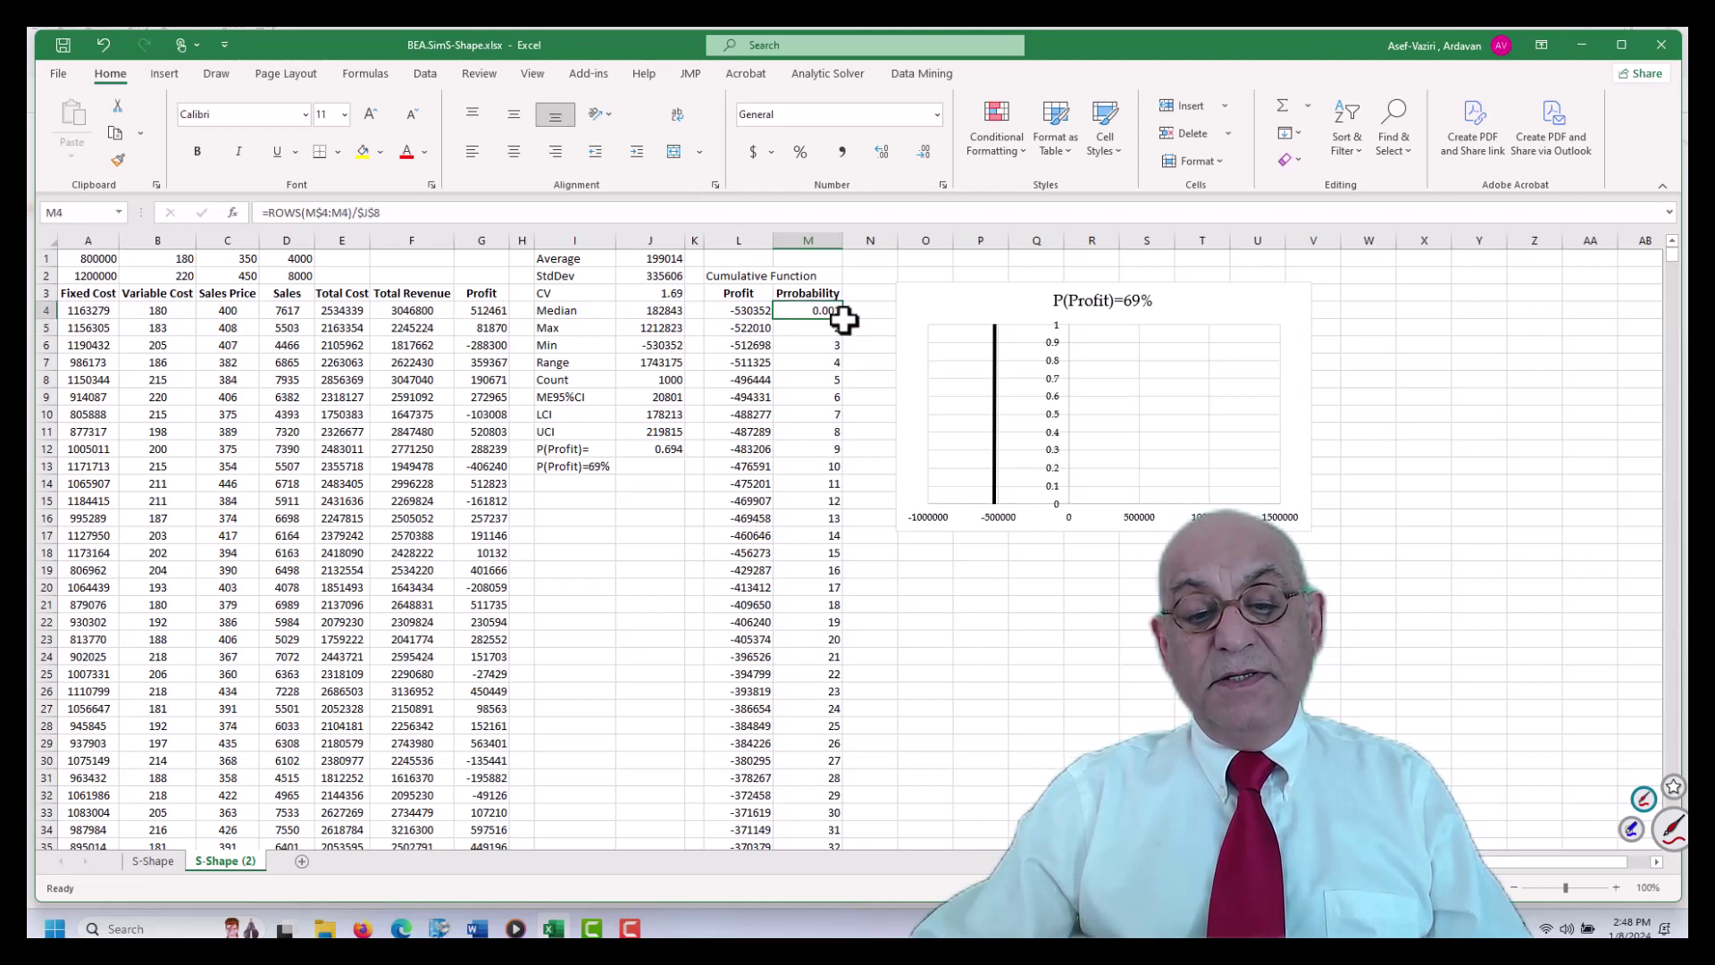
double_click(844, 321)
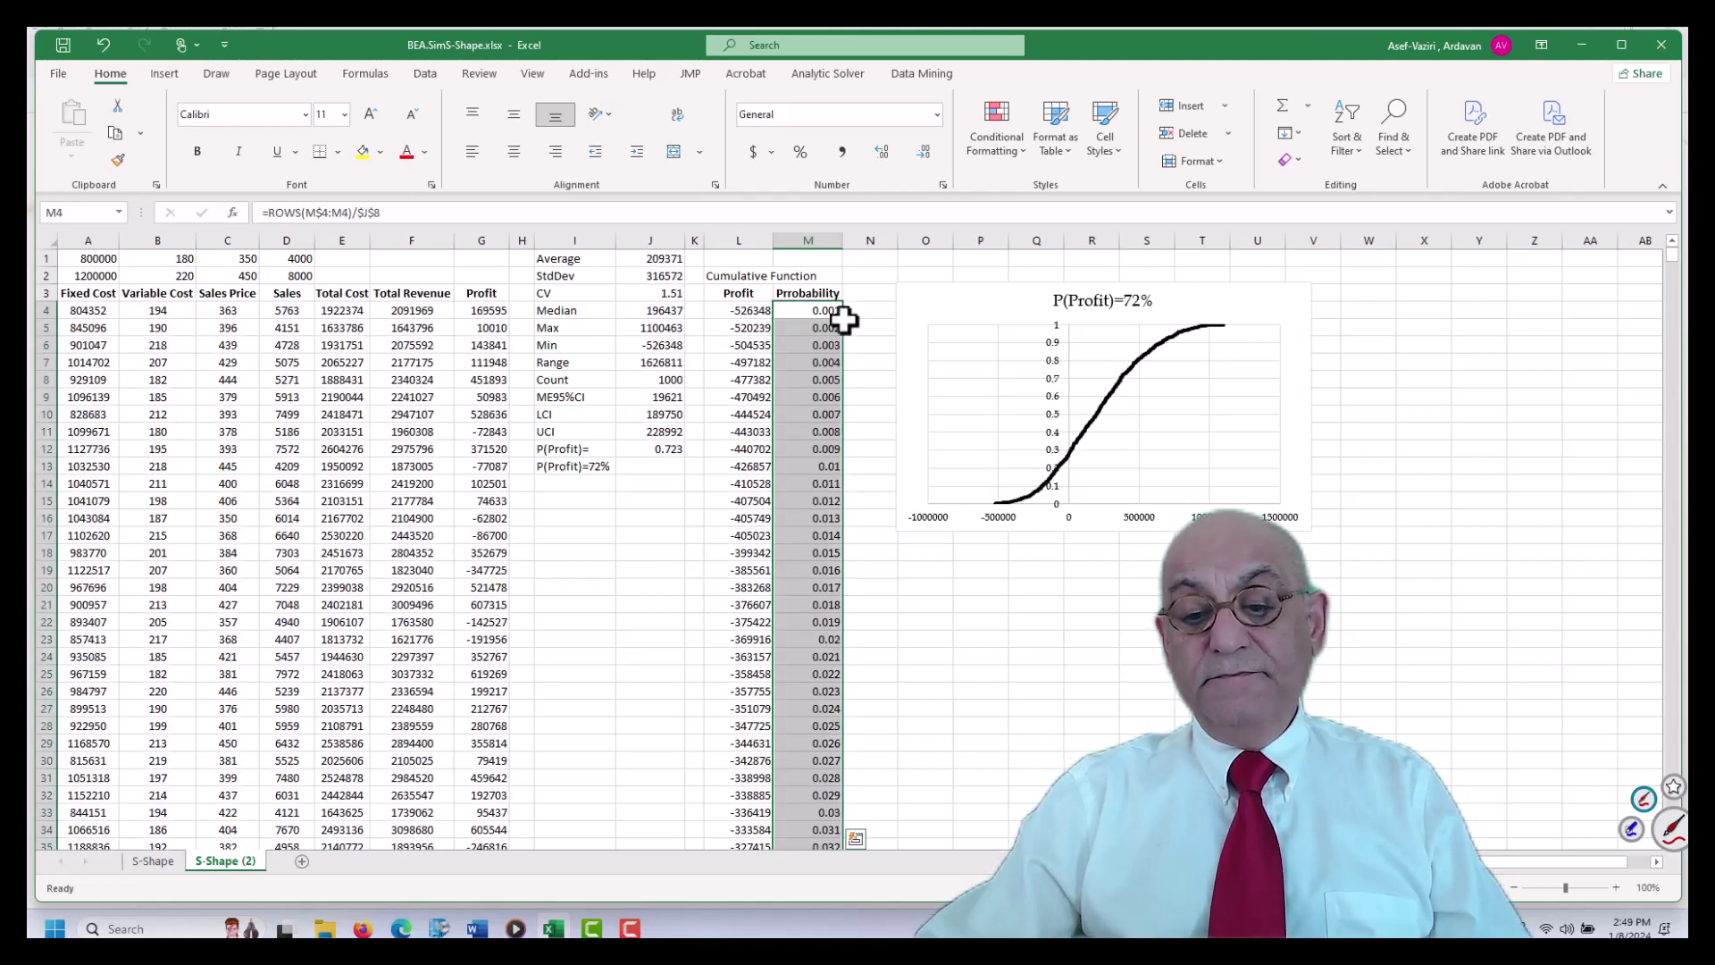
Replace the existing chart with a new scatter chart of the sorted profits and cumulative probabilities in L3:M1003
left_click(1269, 520)
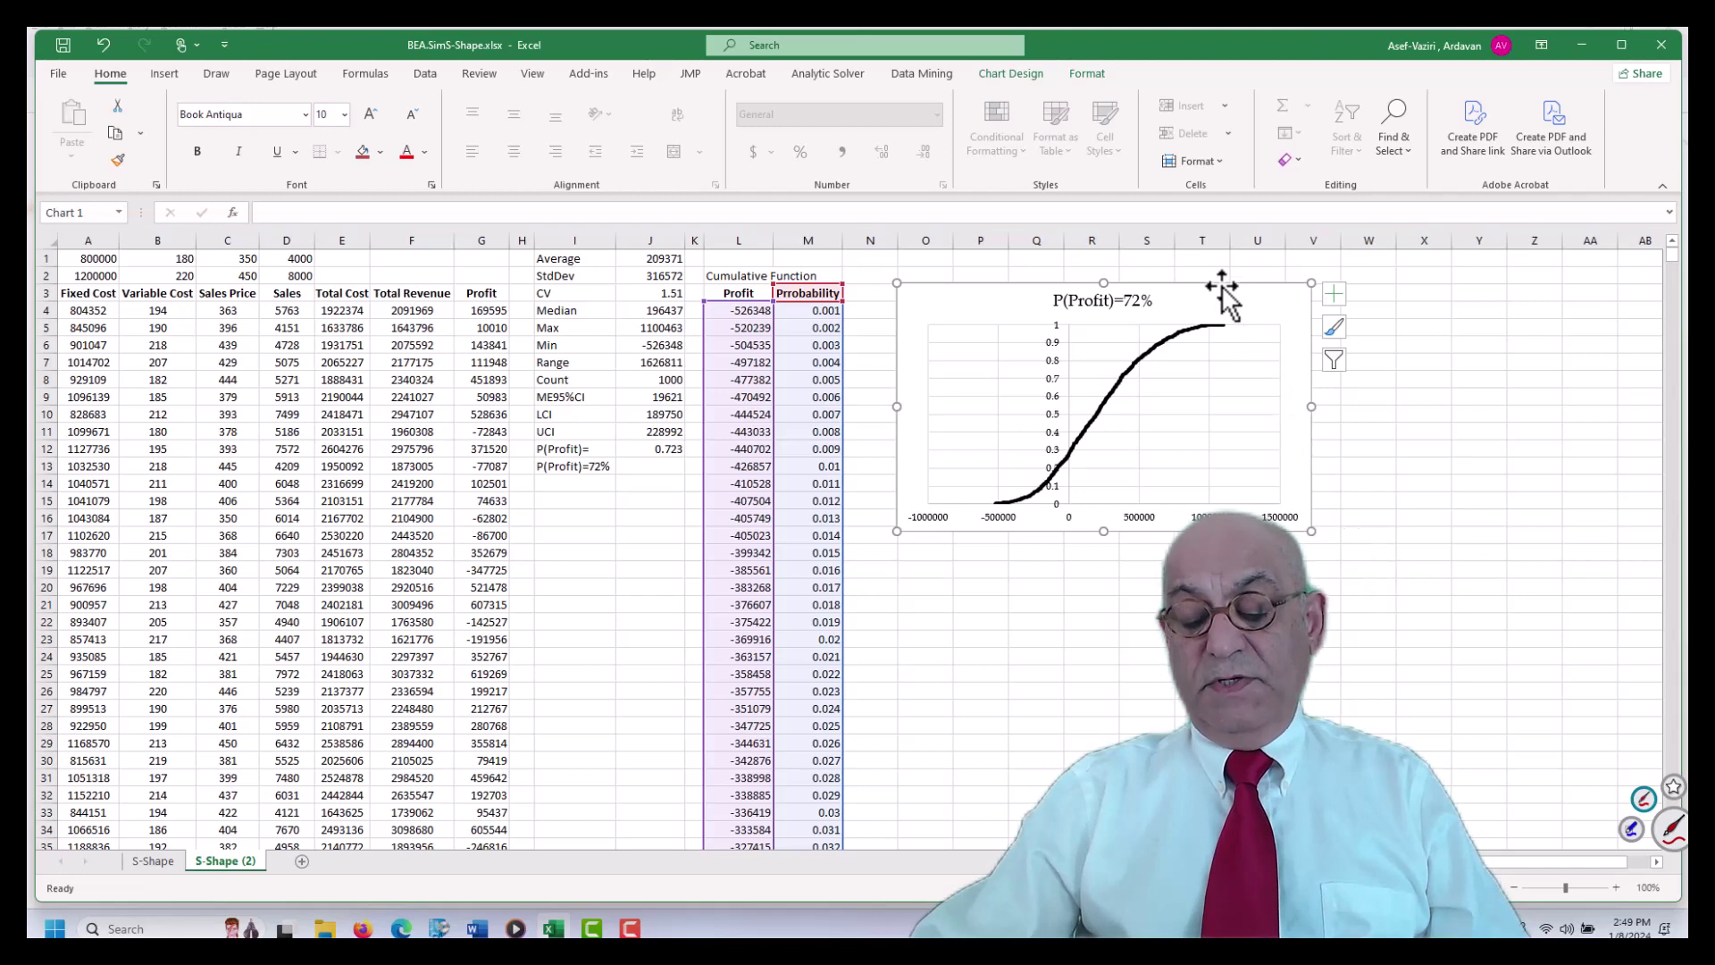
key("Delete")
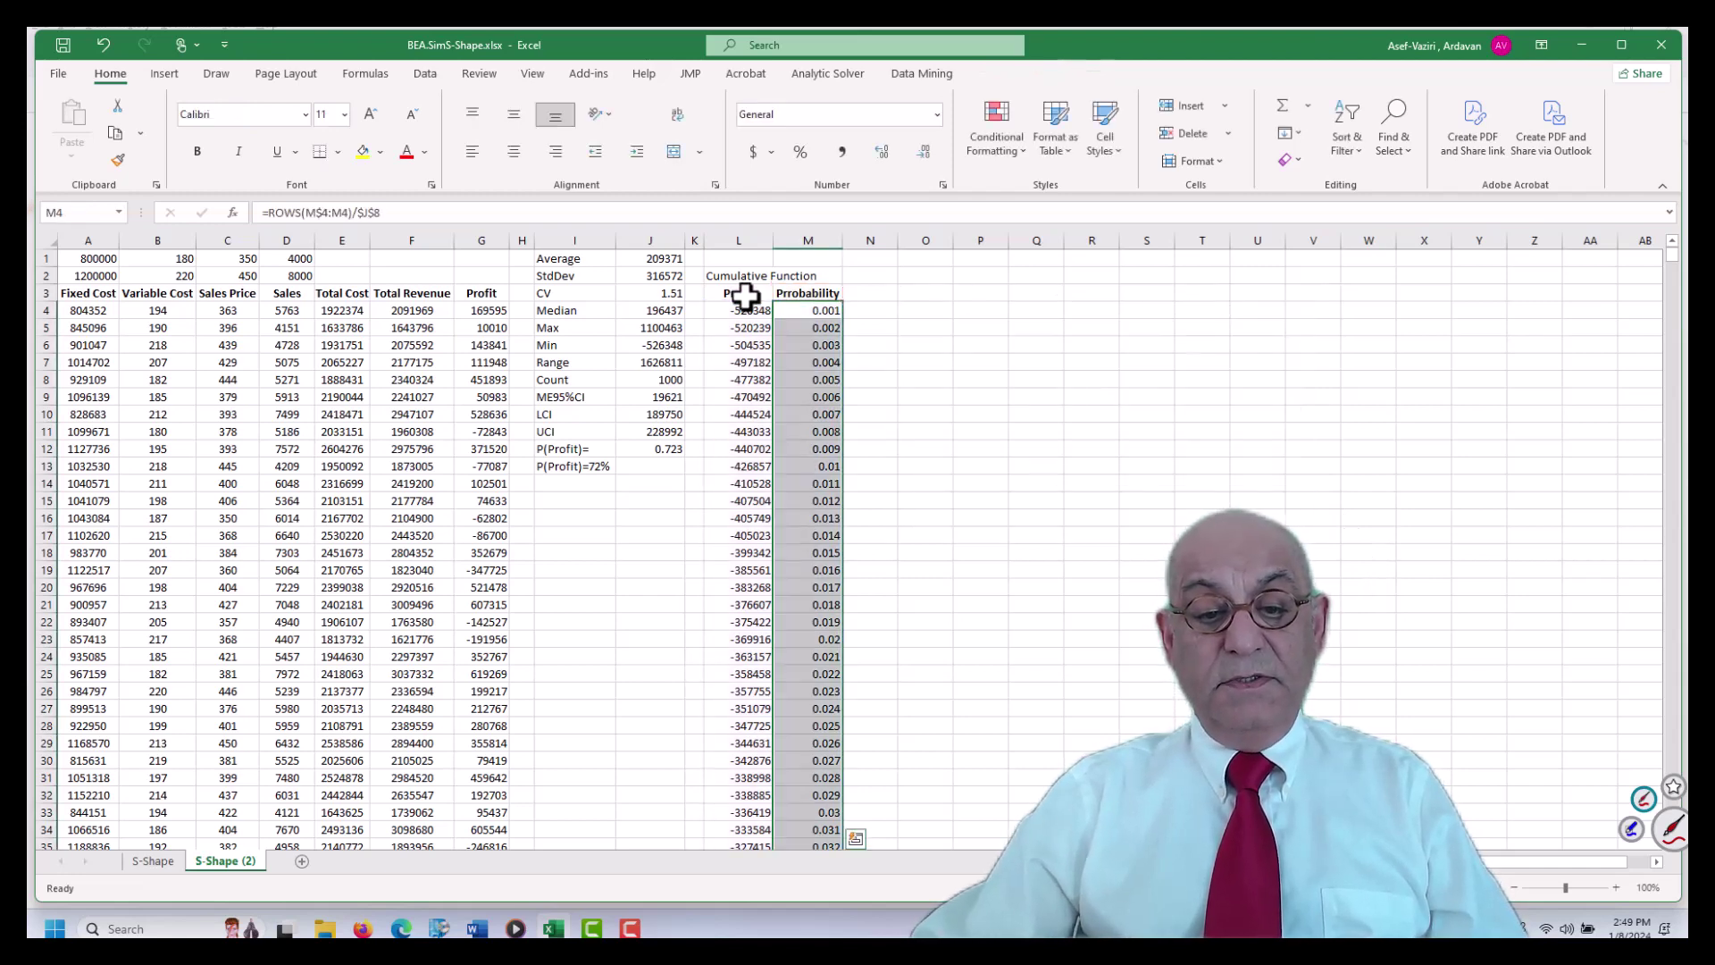
left_click_drag(747, 295, 808, 323)
key("ctrl+shift+Down")
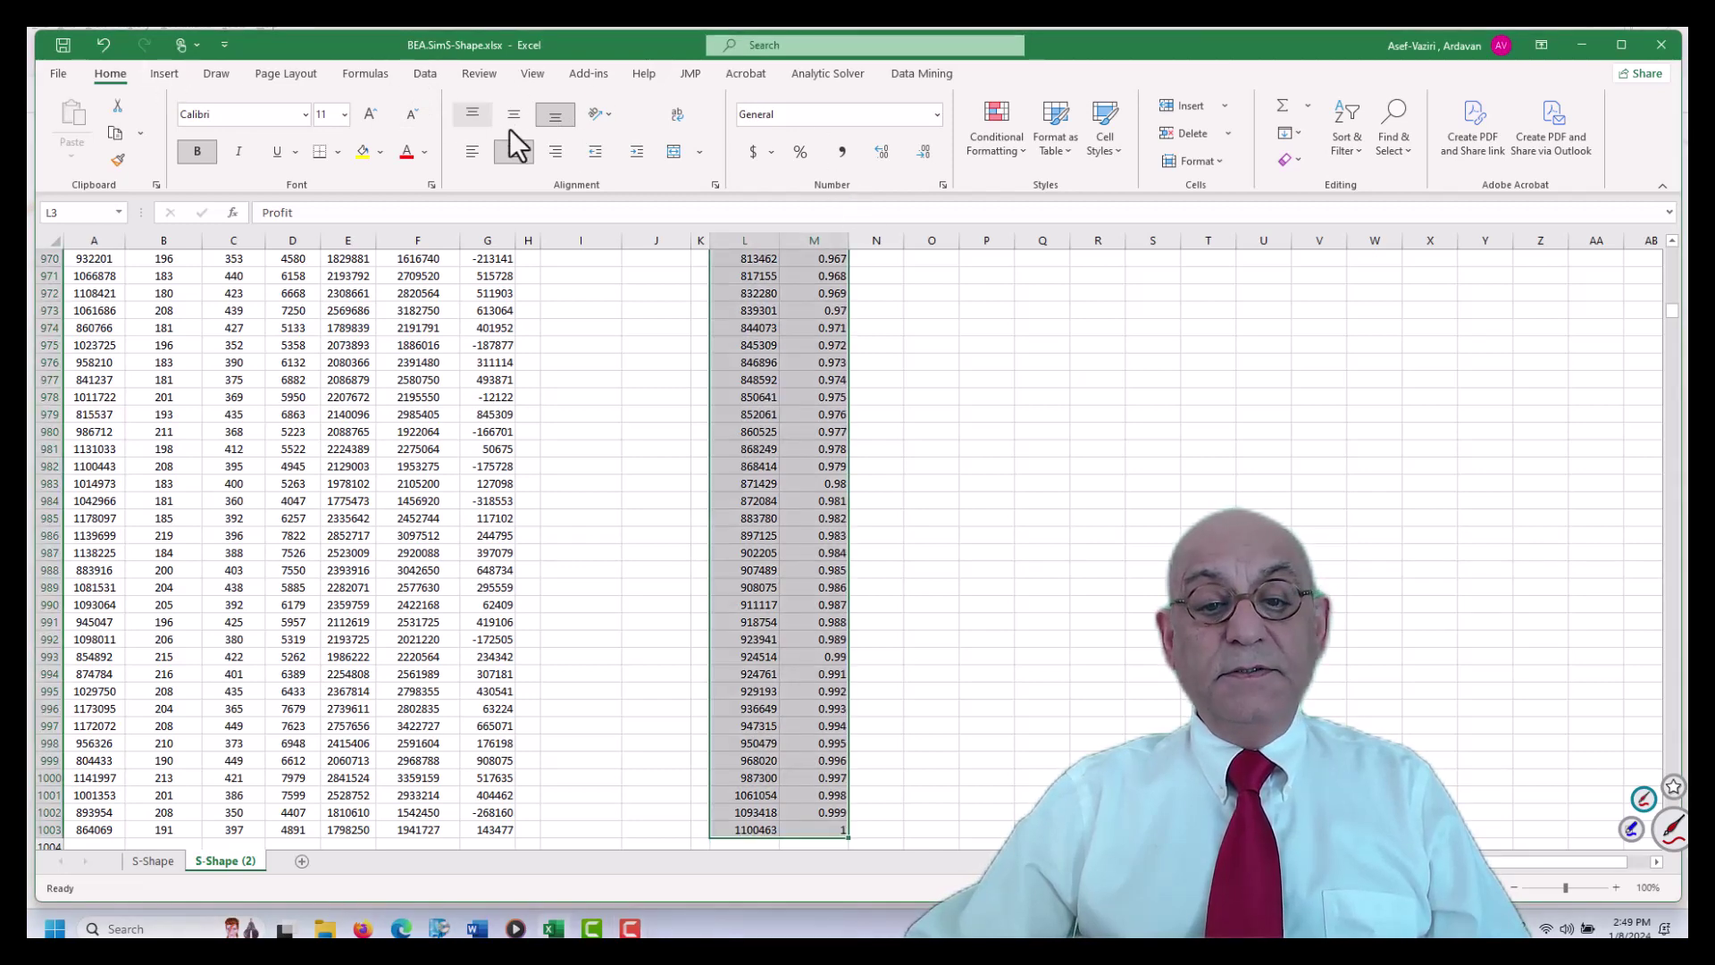
left_click(164, 73)
left_click(847, 159)
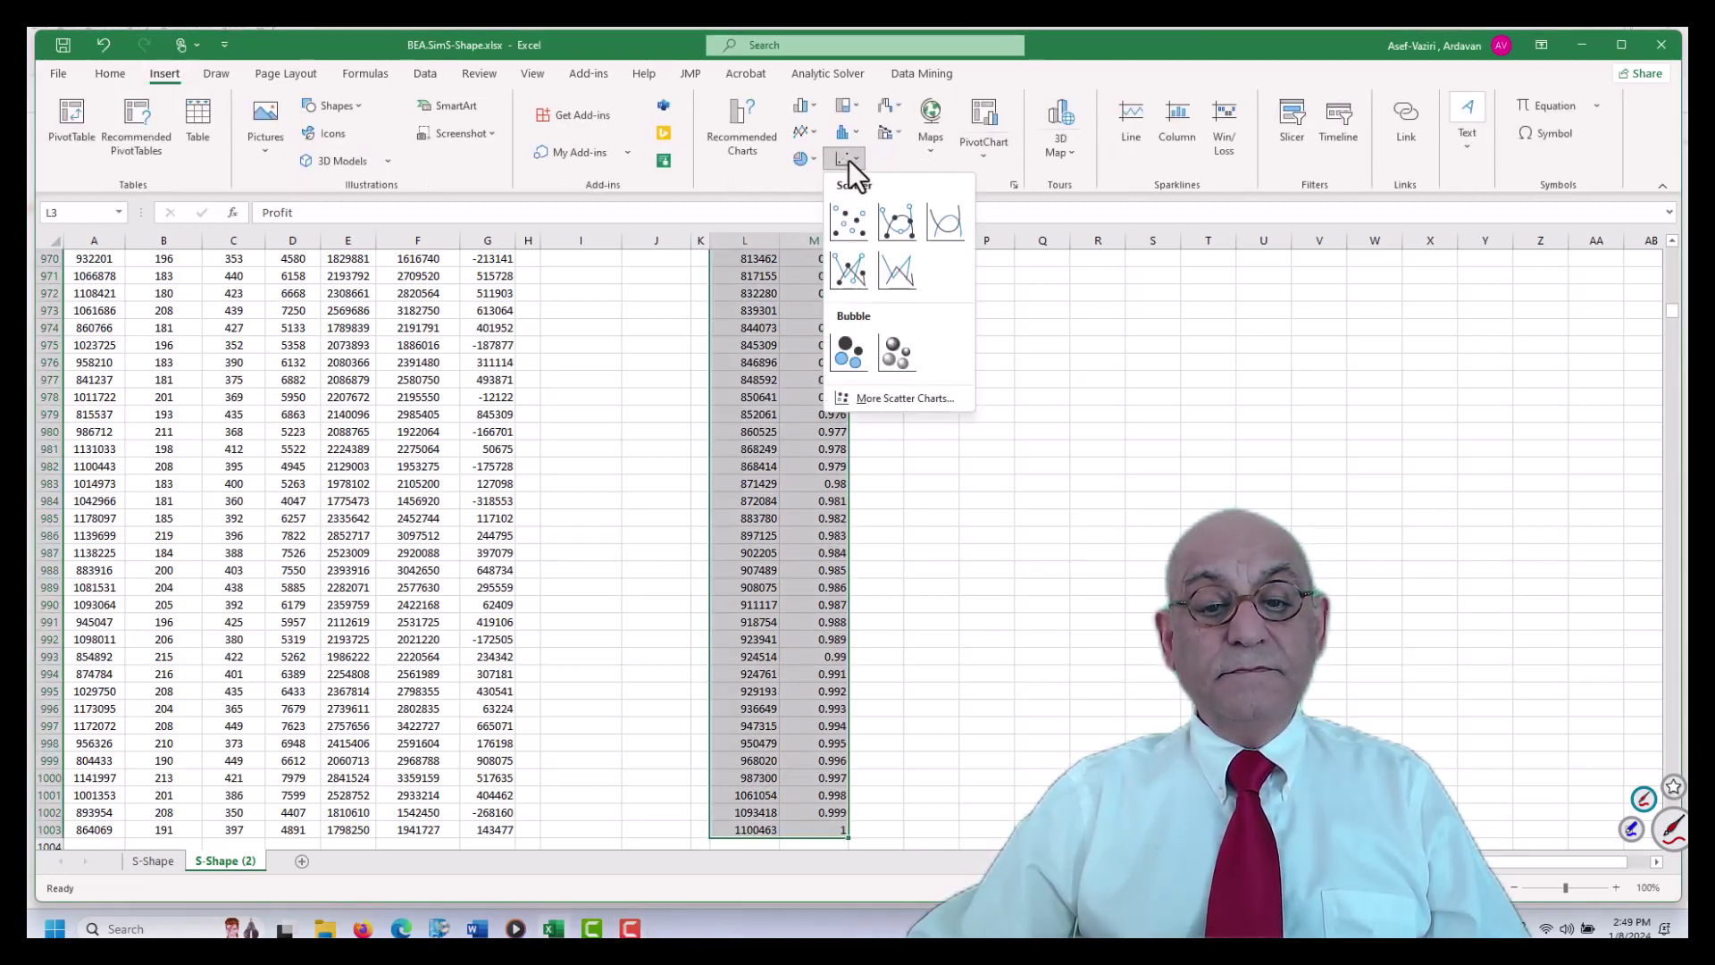
left_click(849, 261)
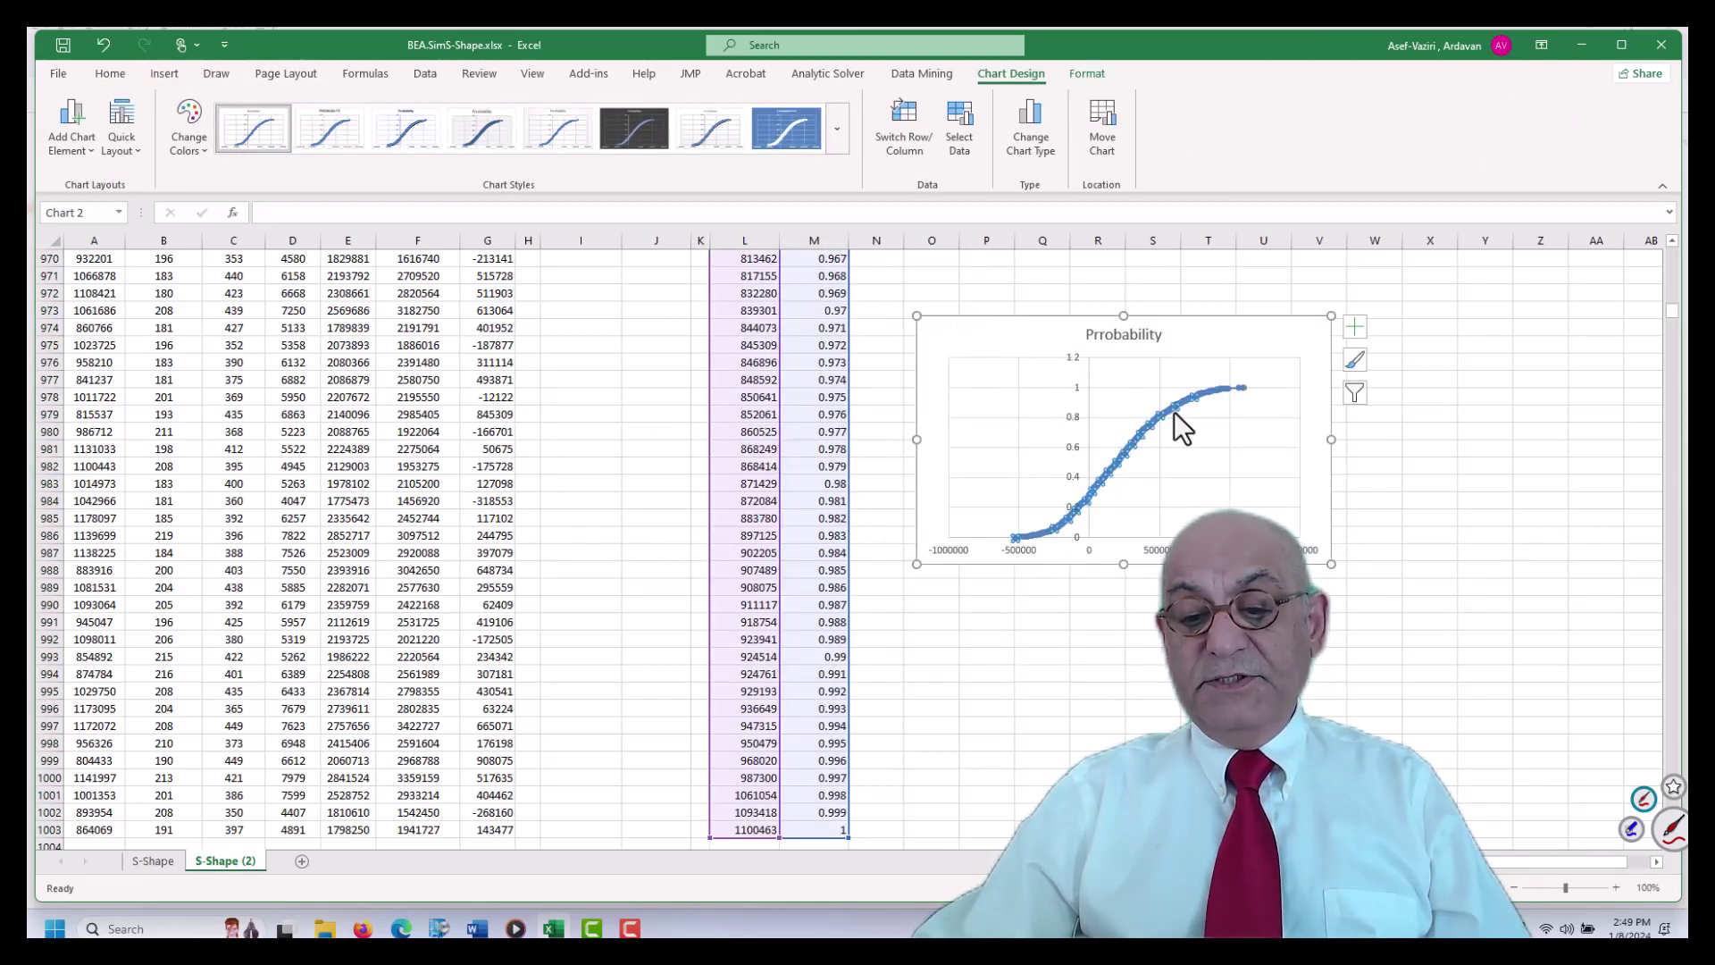
Change the cumulative probability chart's type to Scatter with Straight Lines
left_click(1173, 412)
right_click(1176, 414)
left_click(1253, 483)
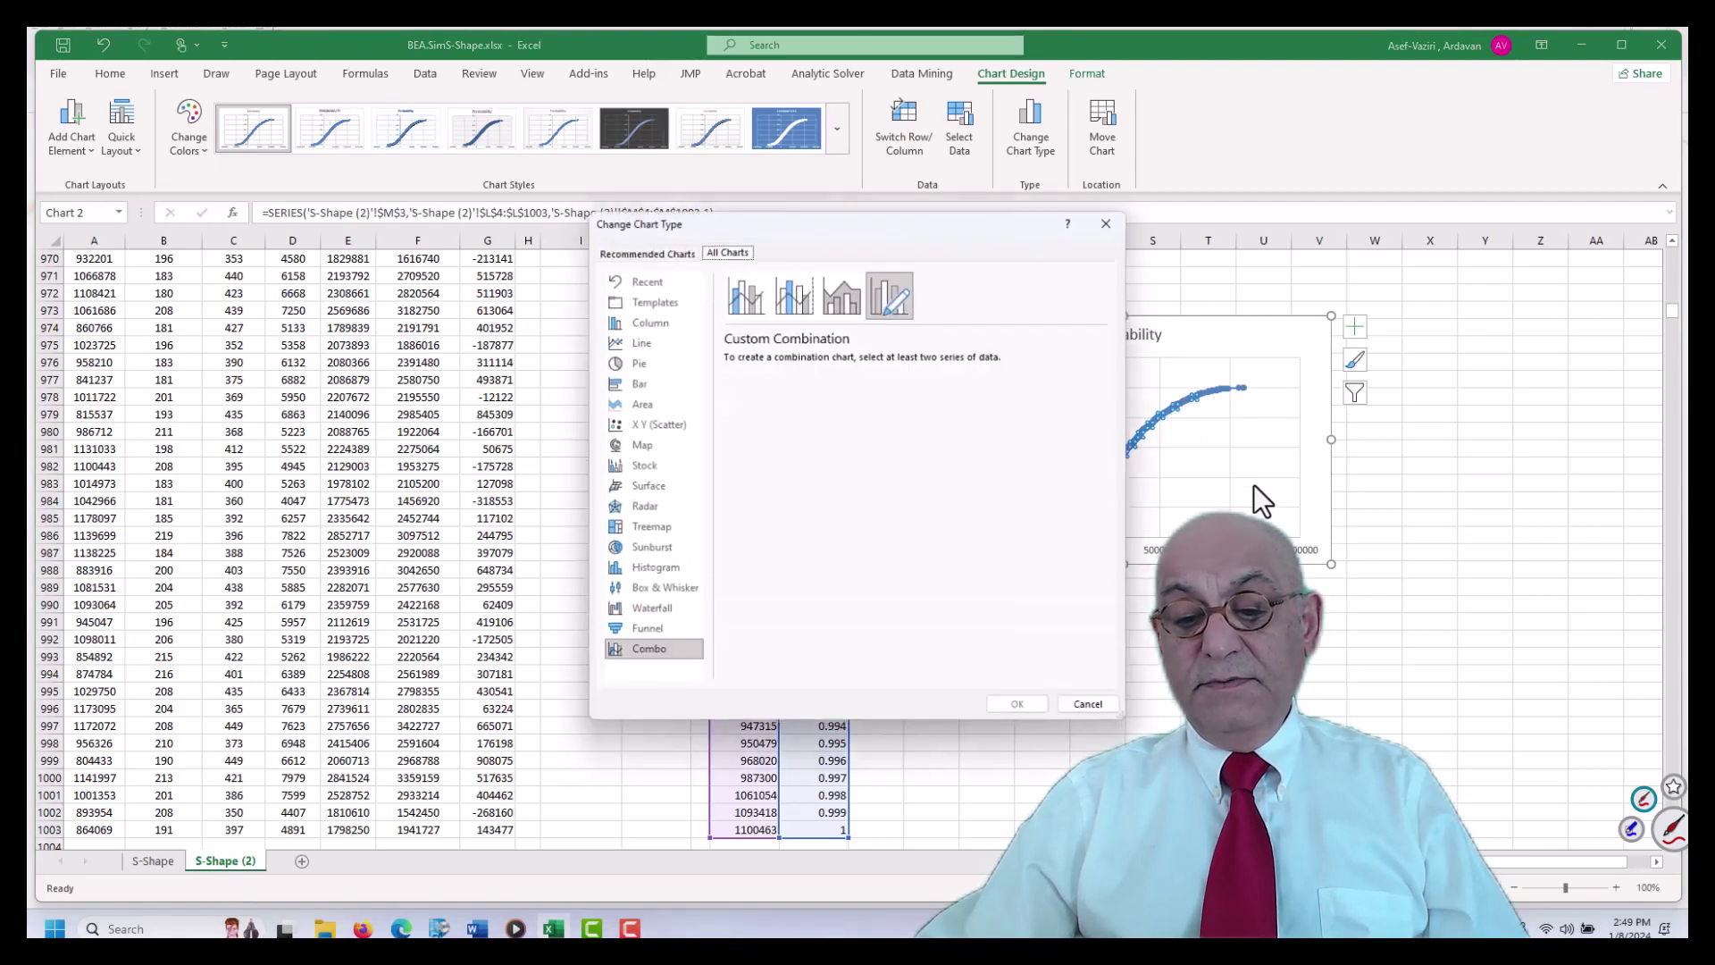
left_click(652, 425)
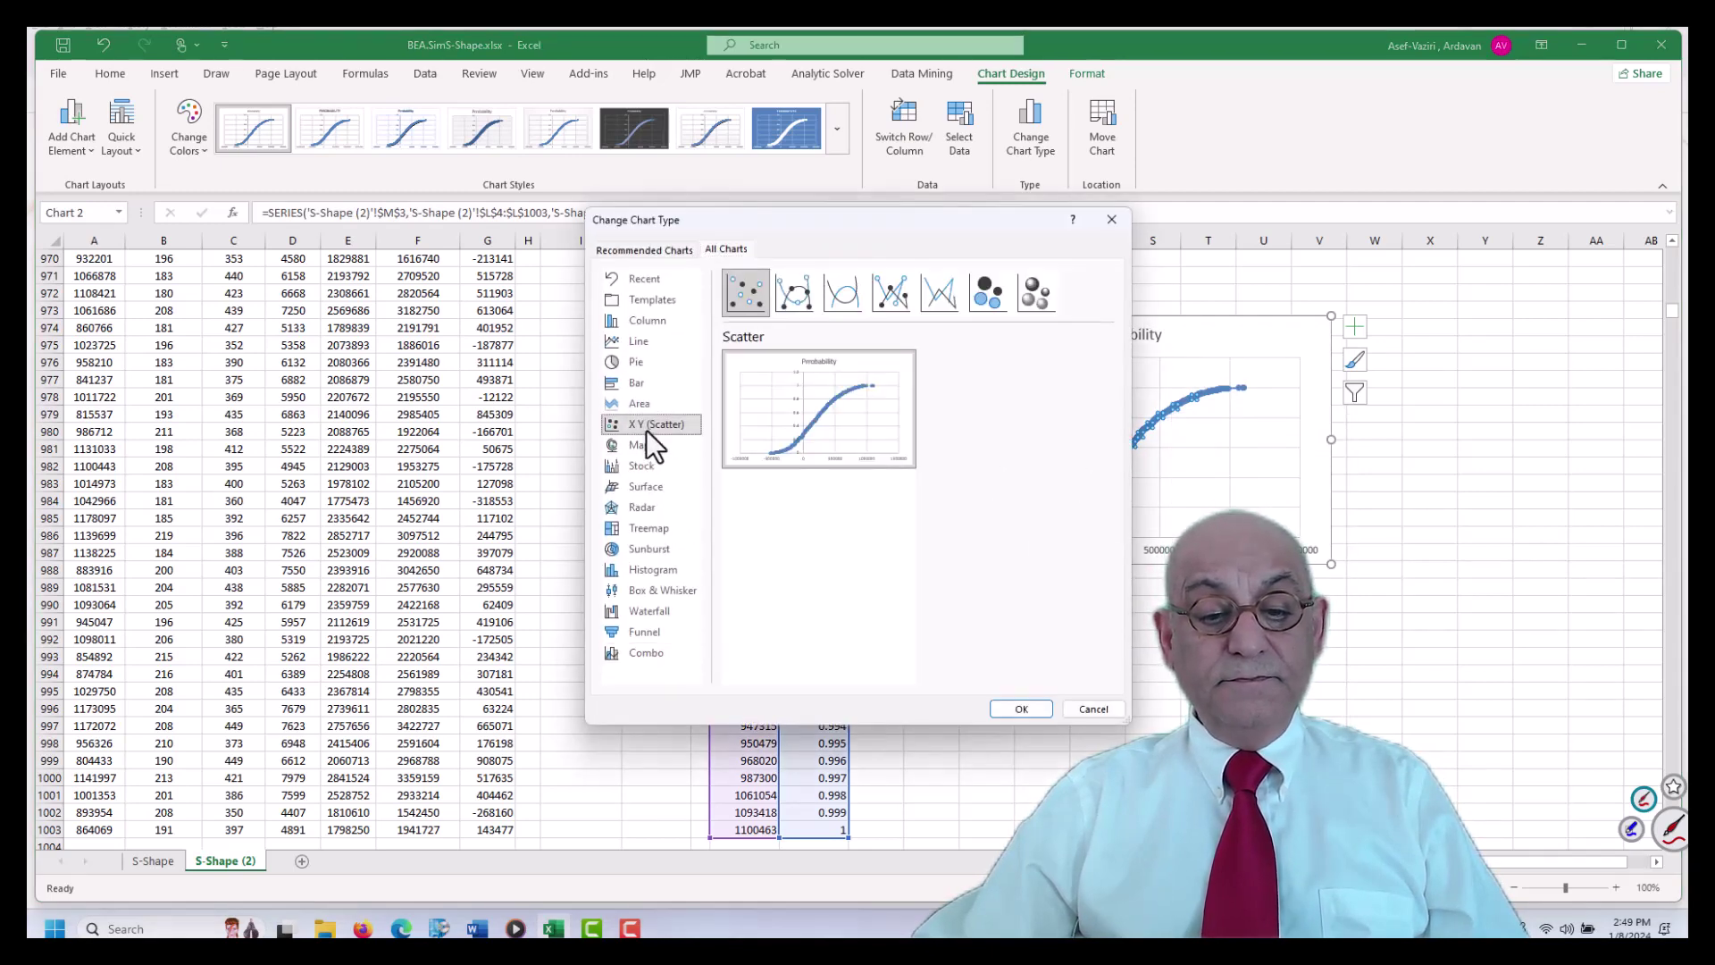
left_click(937, 291)
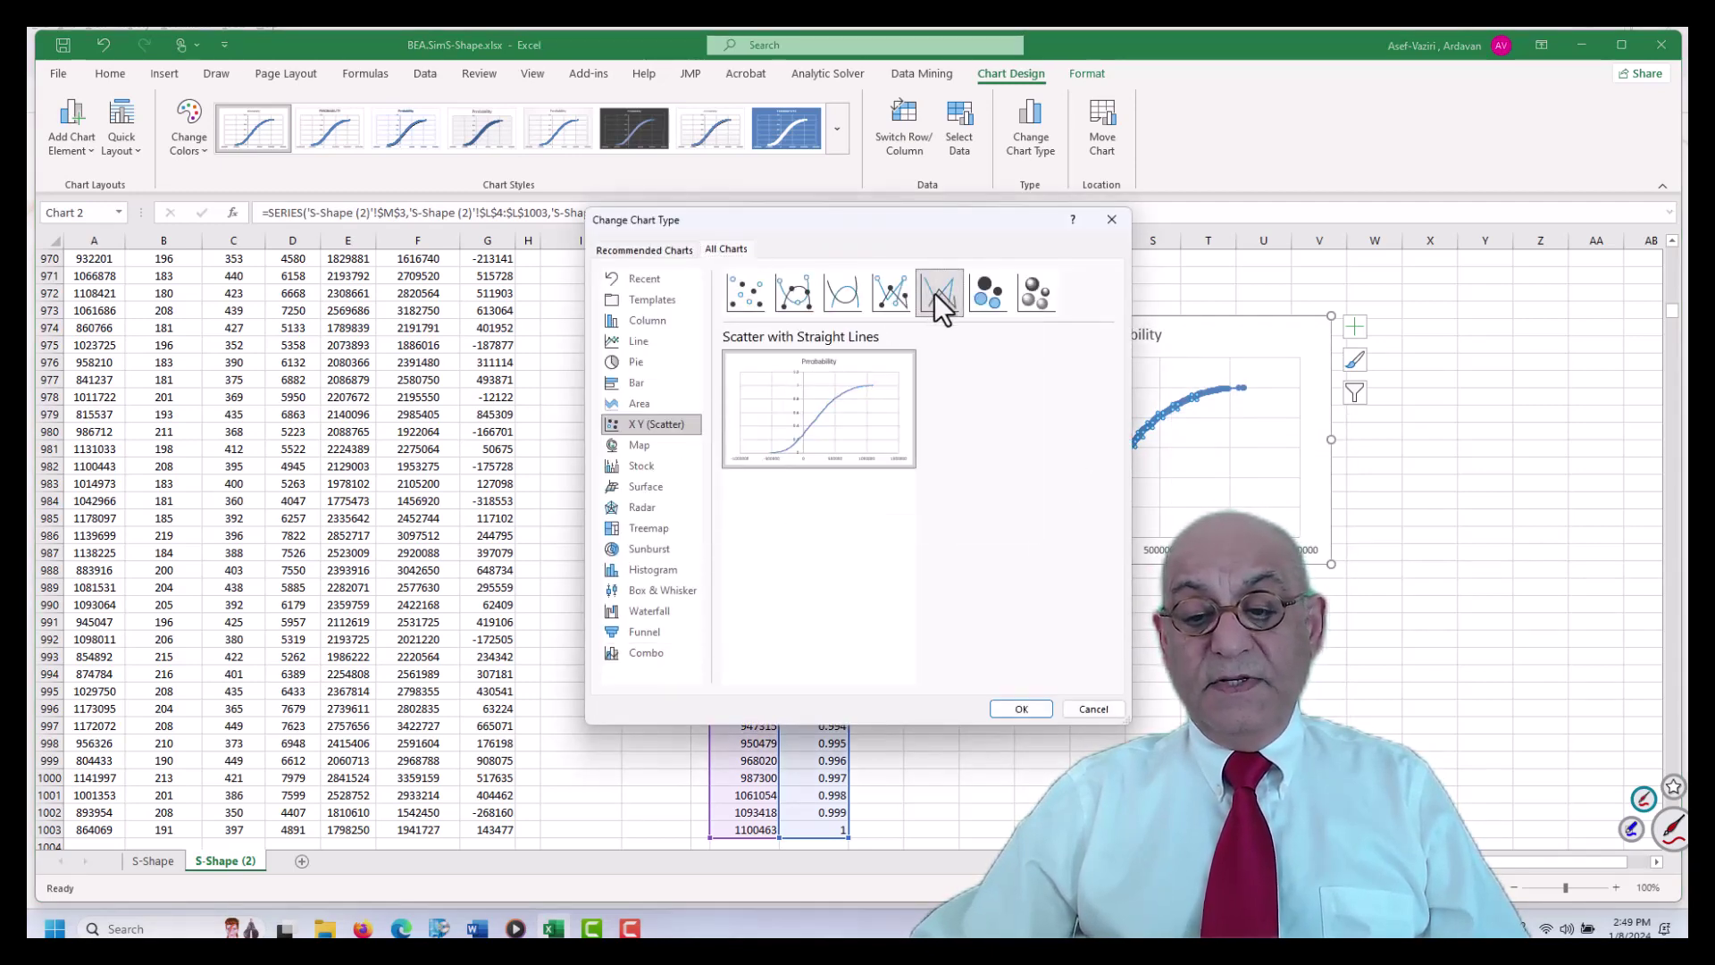
left_click(1023, 707)
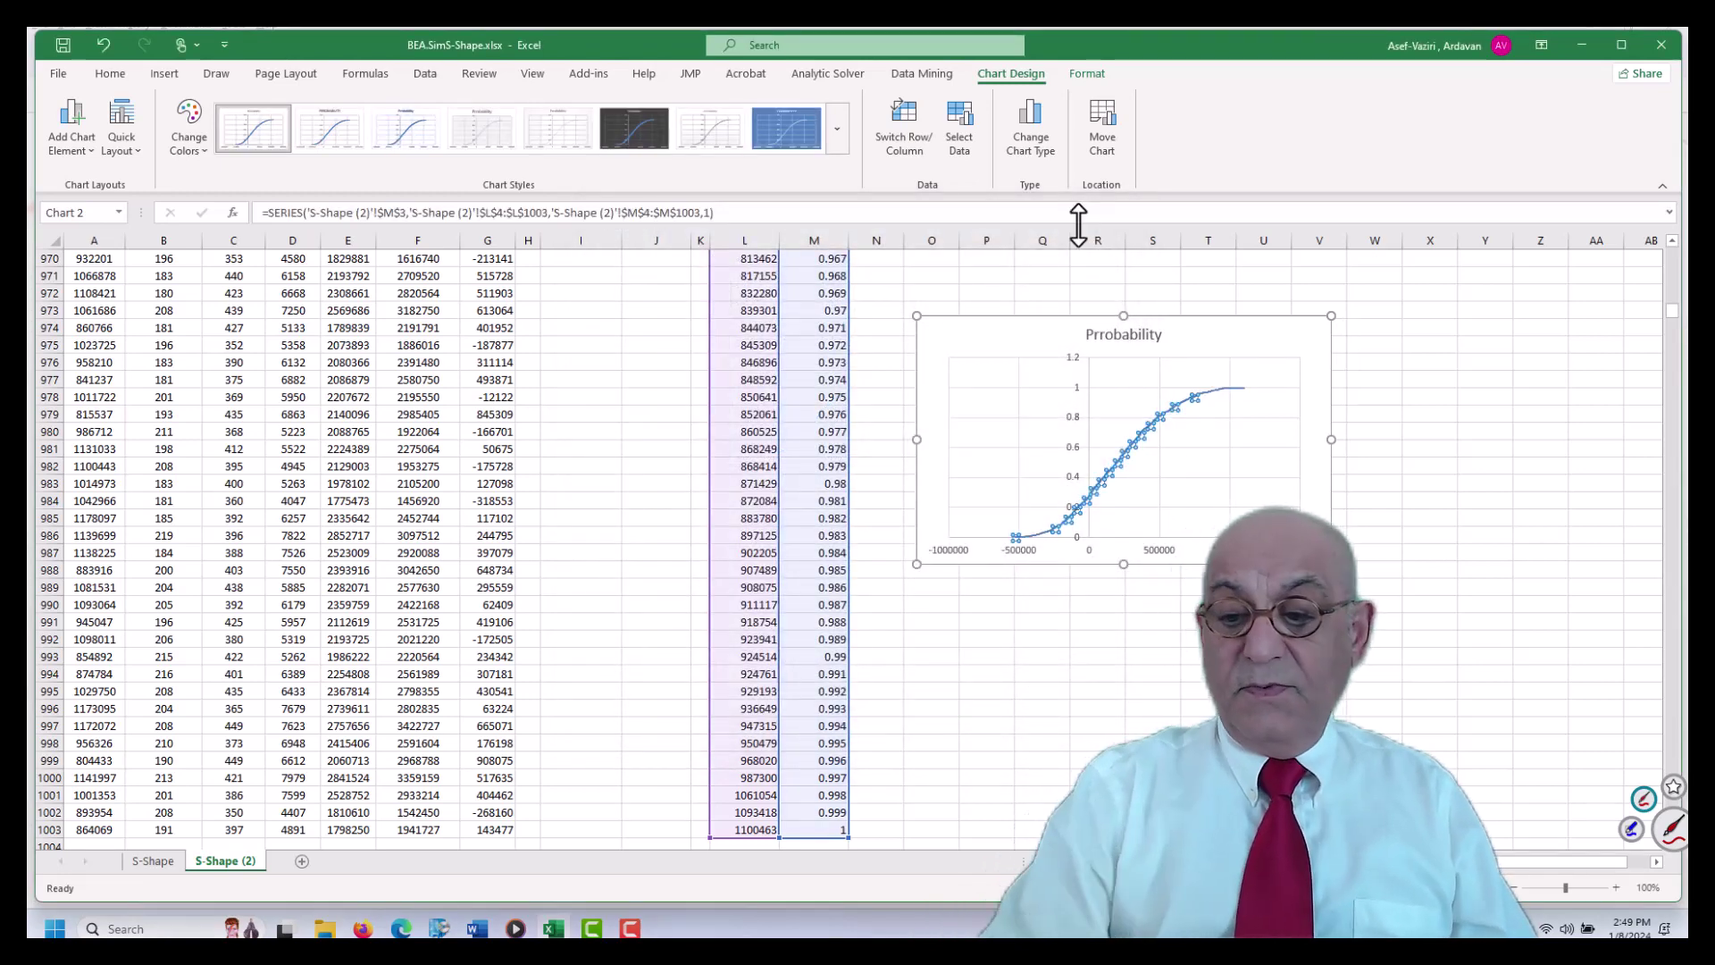
Set the S-curve series' line width to 2.75 pt
key("ctrl+1")
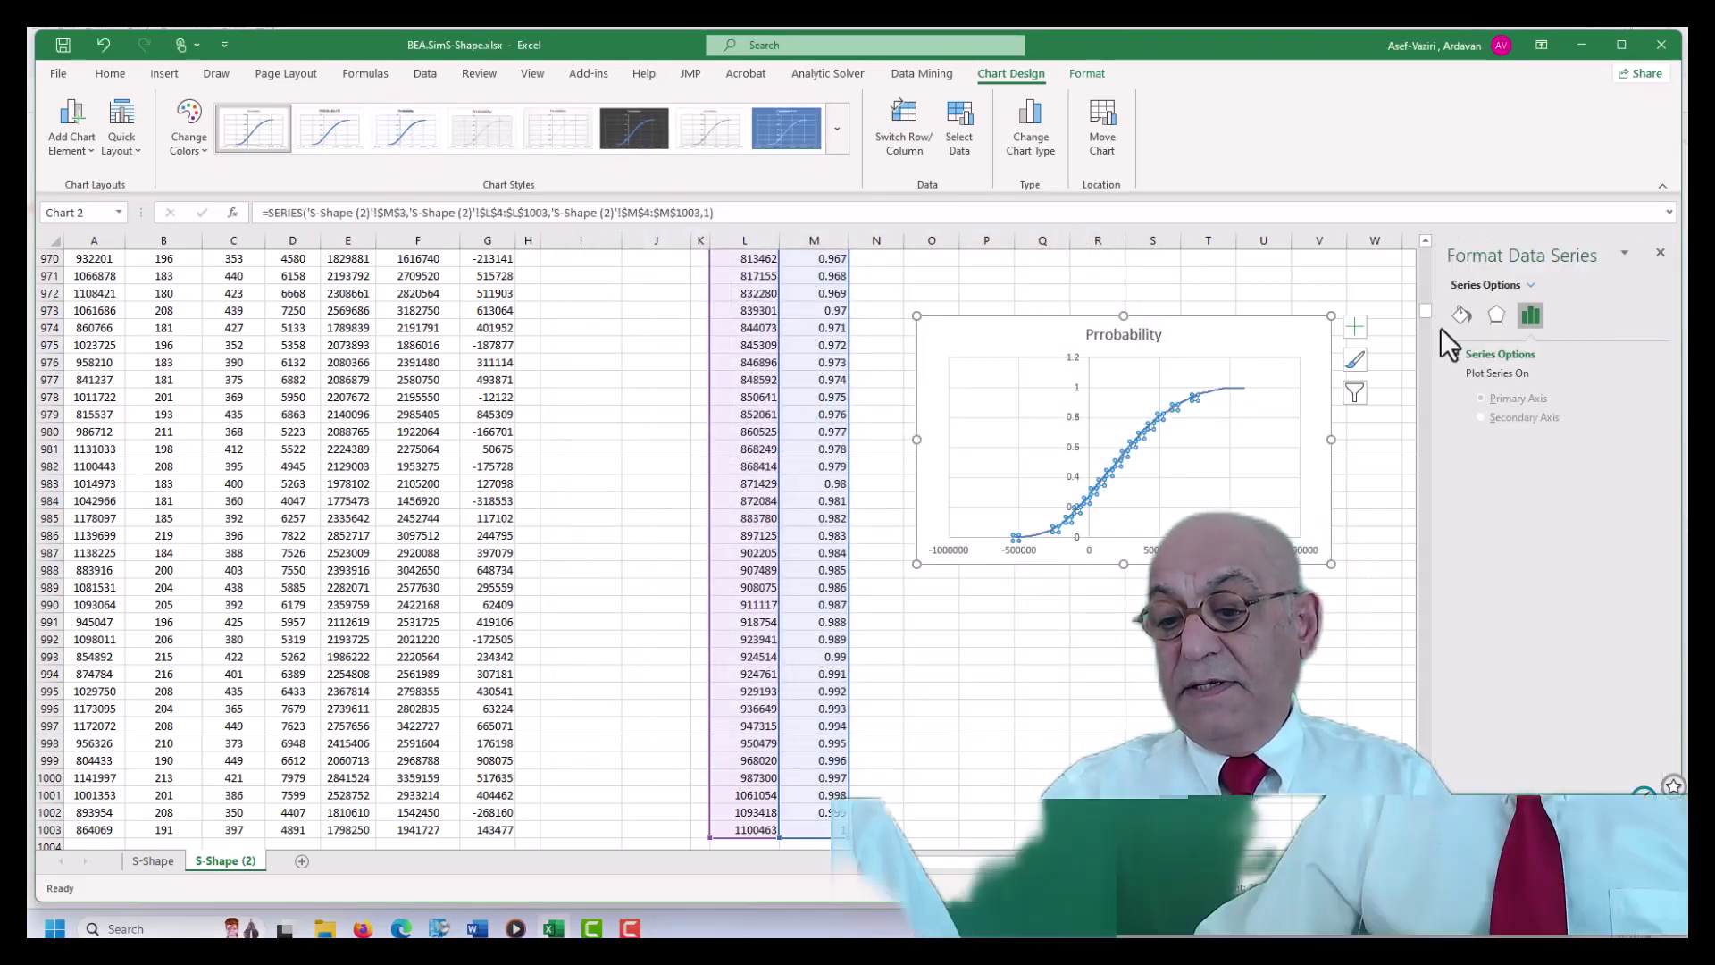
left_click(1460, 317)
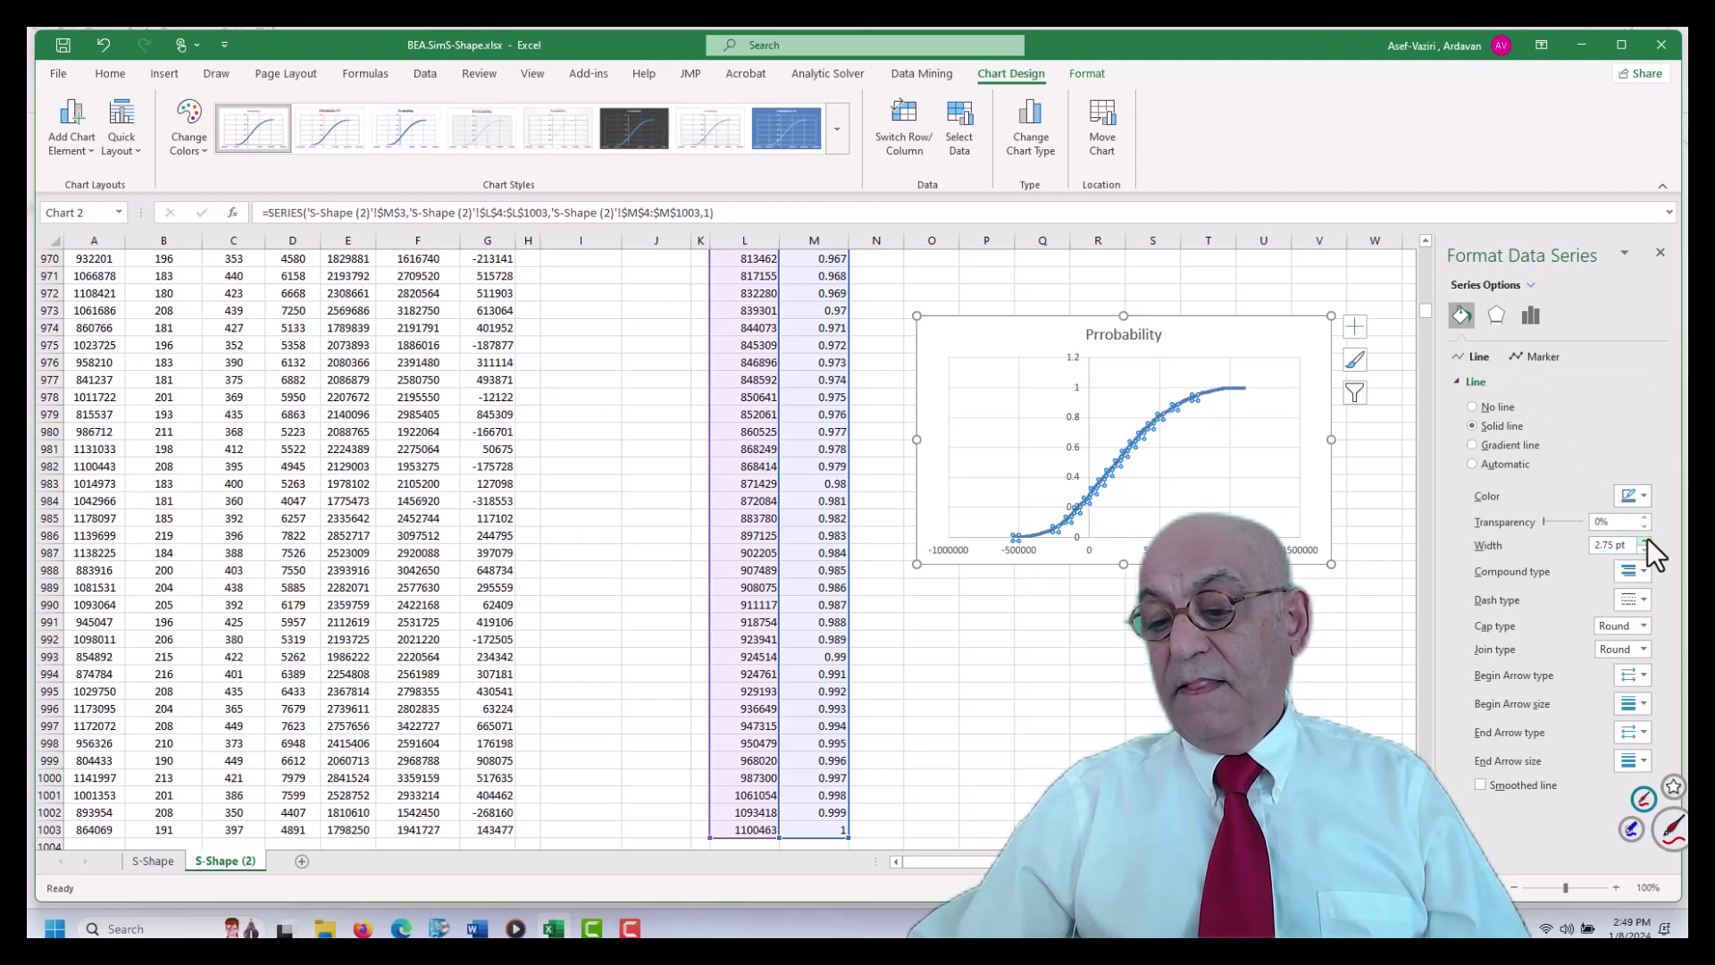
left_click(1263, 622)
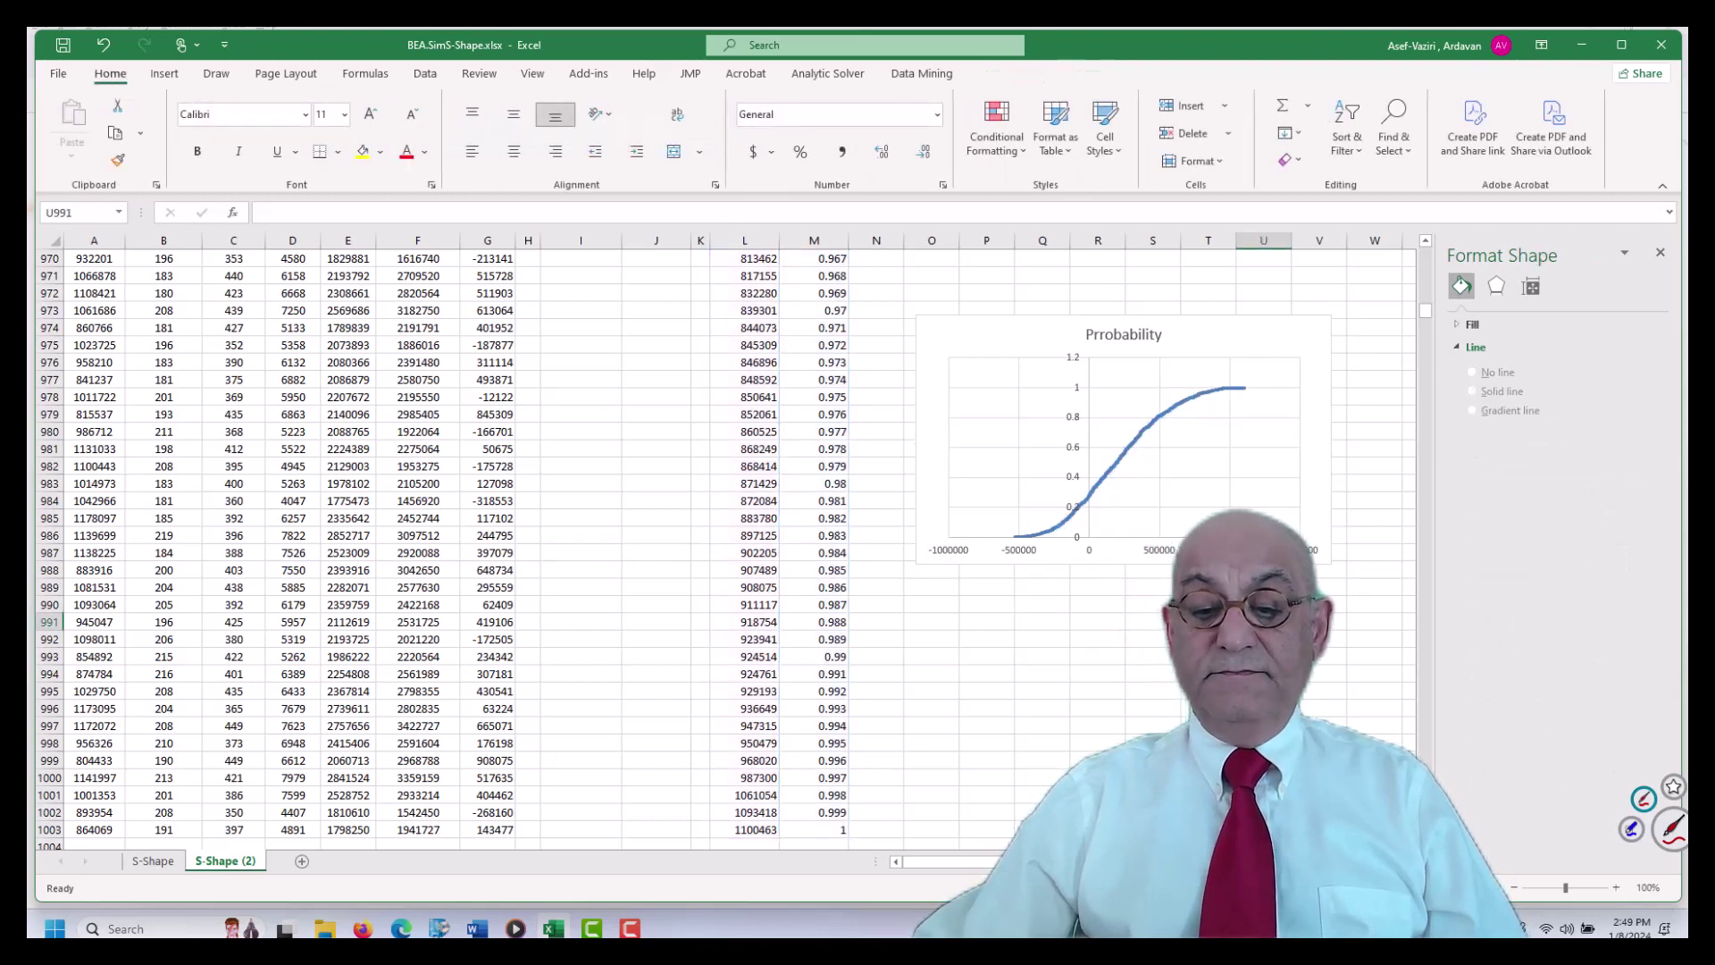
Set the vertical axis maximum to 1 and move the chart left so it sits against the cumulative probability column
left_click(1072, 425)
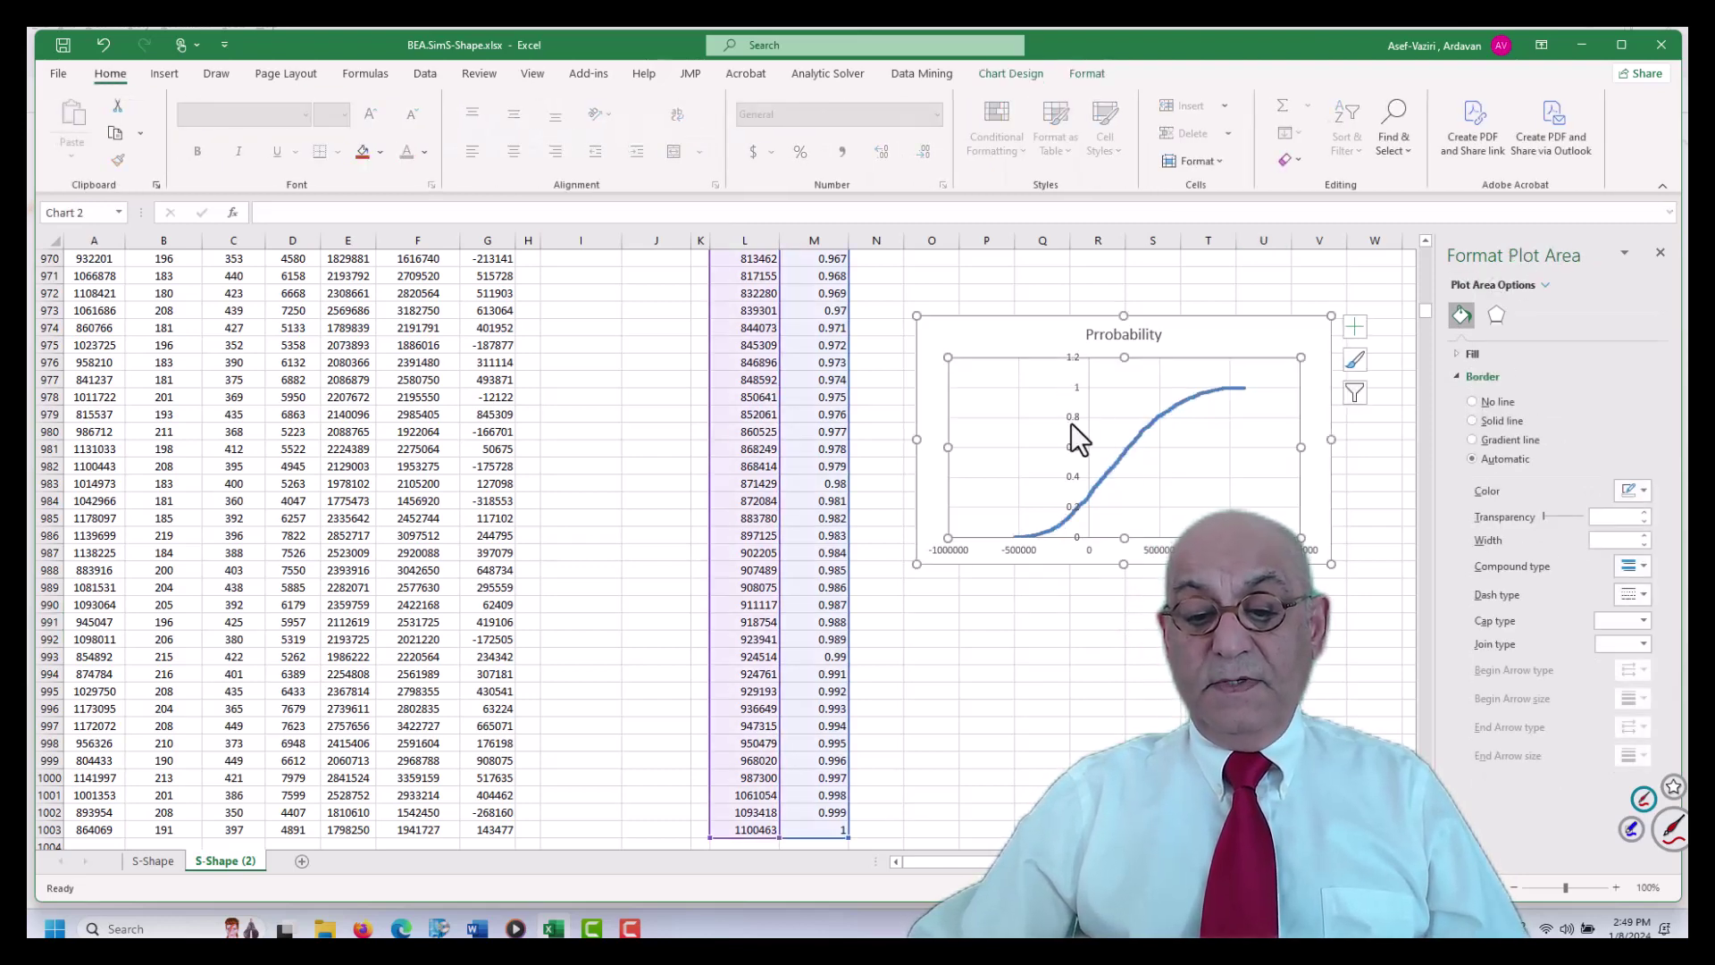
left_click(1073, 424)
right_click(1074, 425)
left_click(1130, 638)
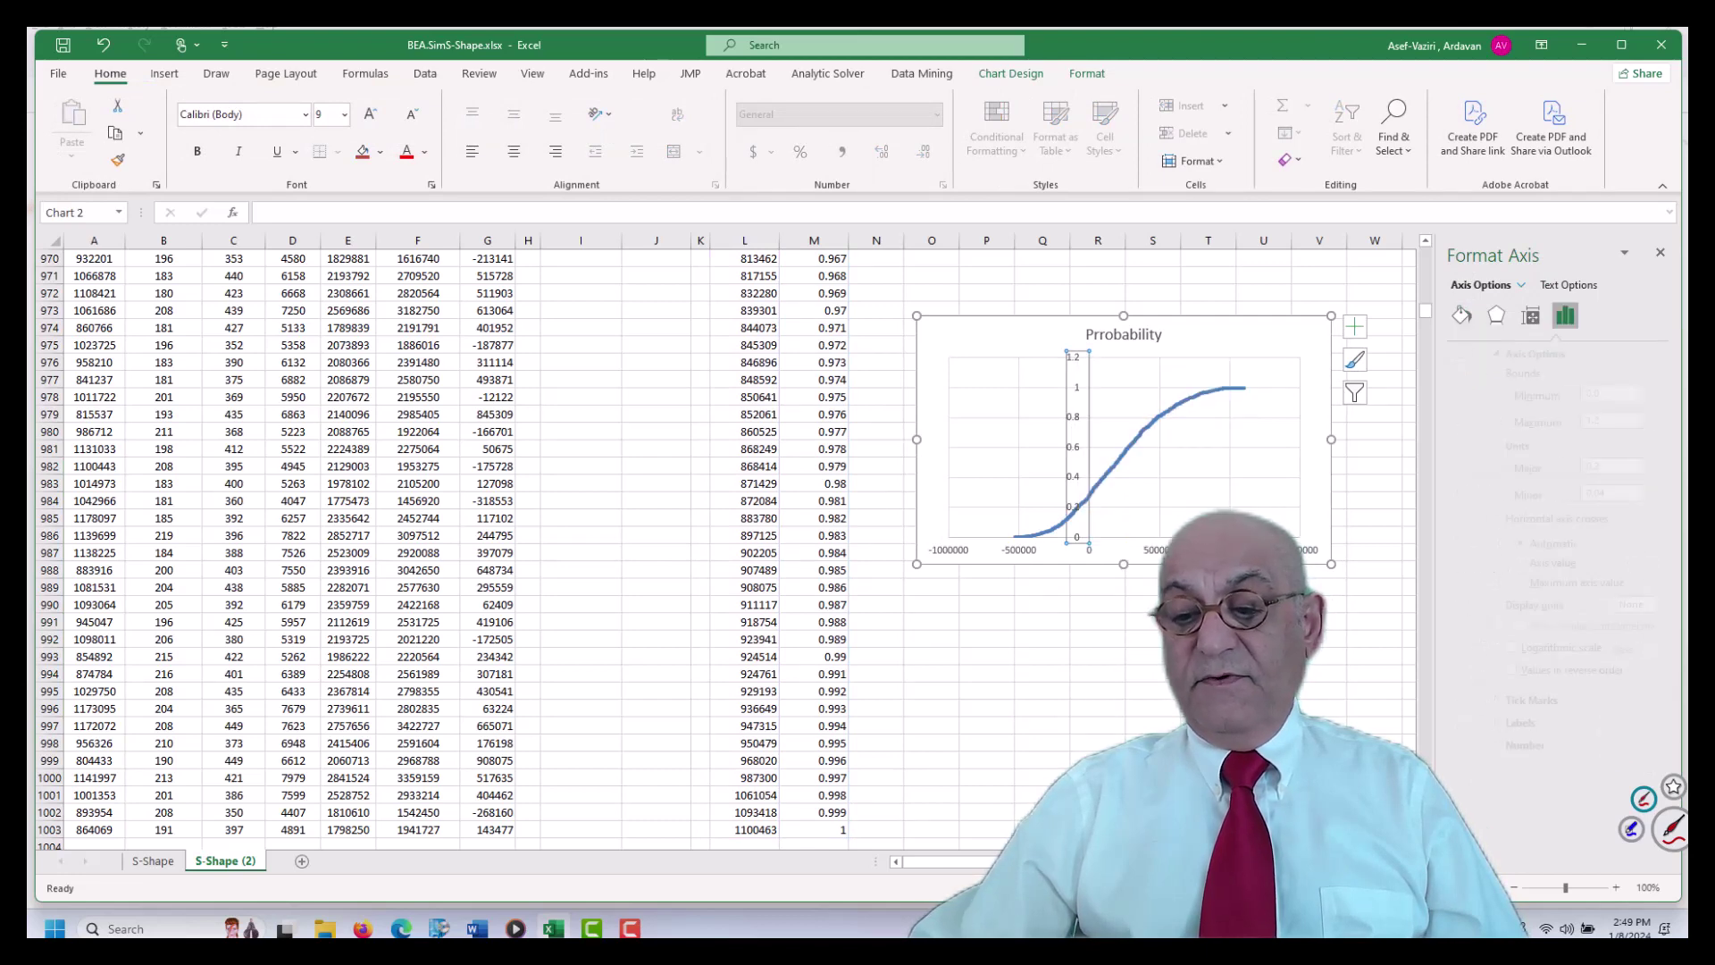
left_click(1564, 422)
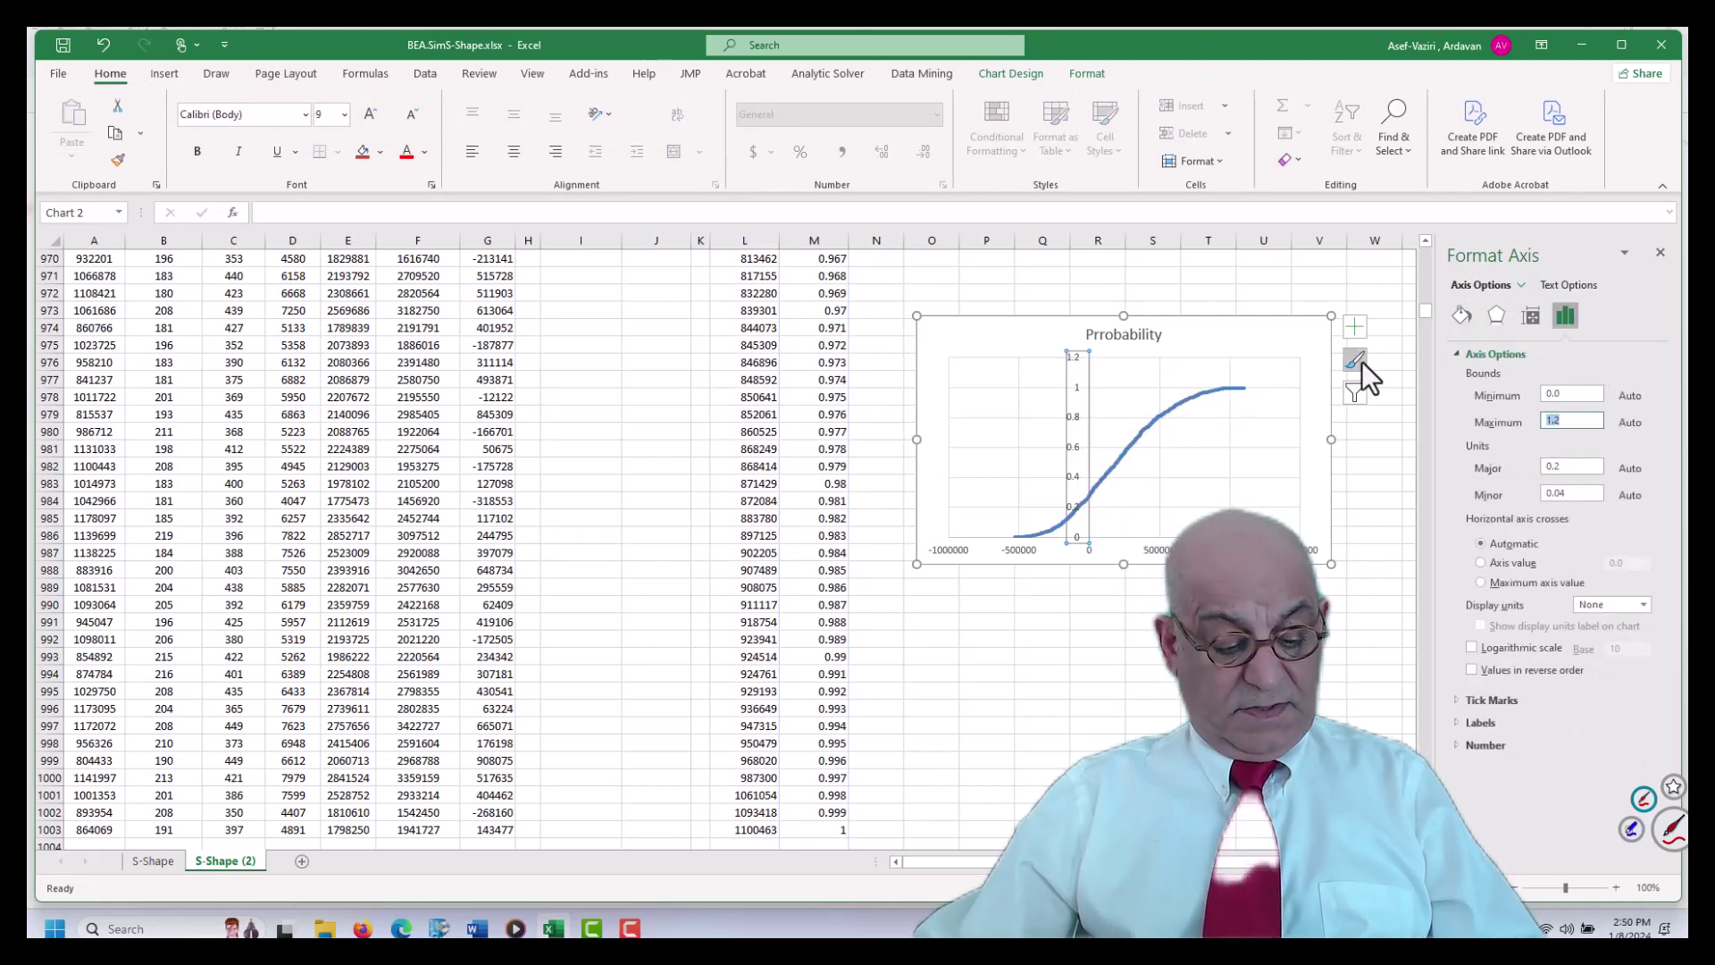
type("1")
key("Return")
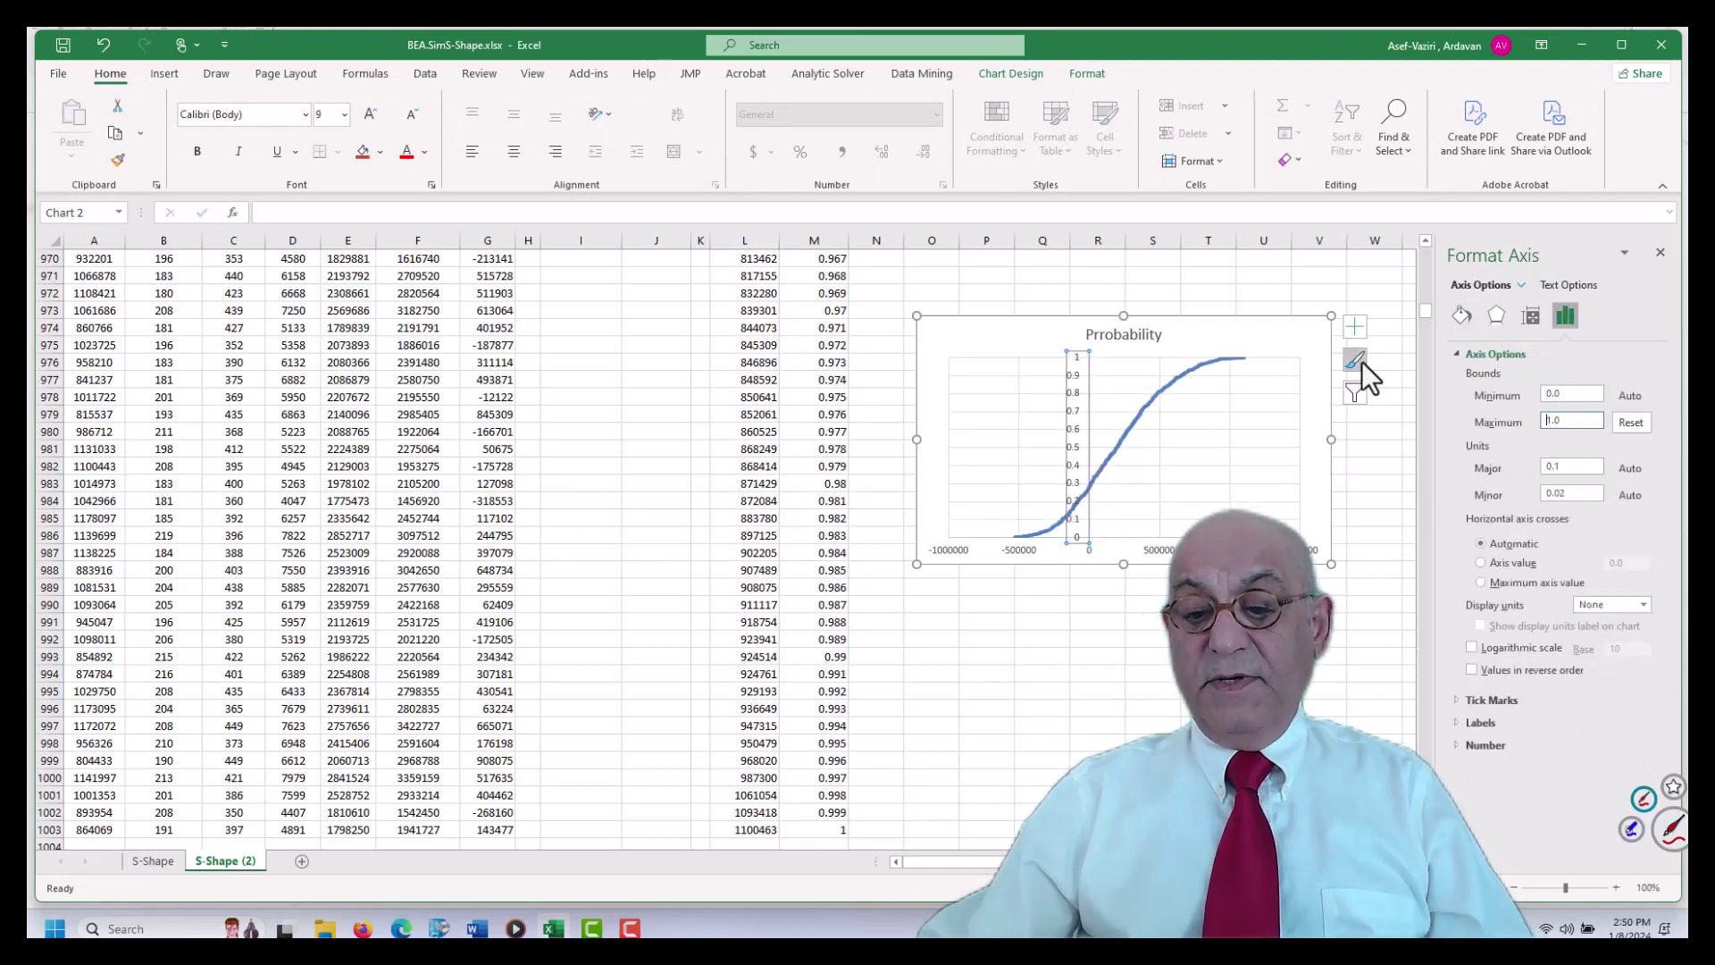
left_click(1153, 696)
left_click_drag(1217, 325, 1100, 322)
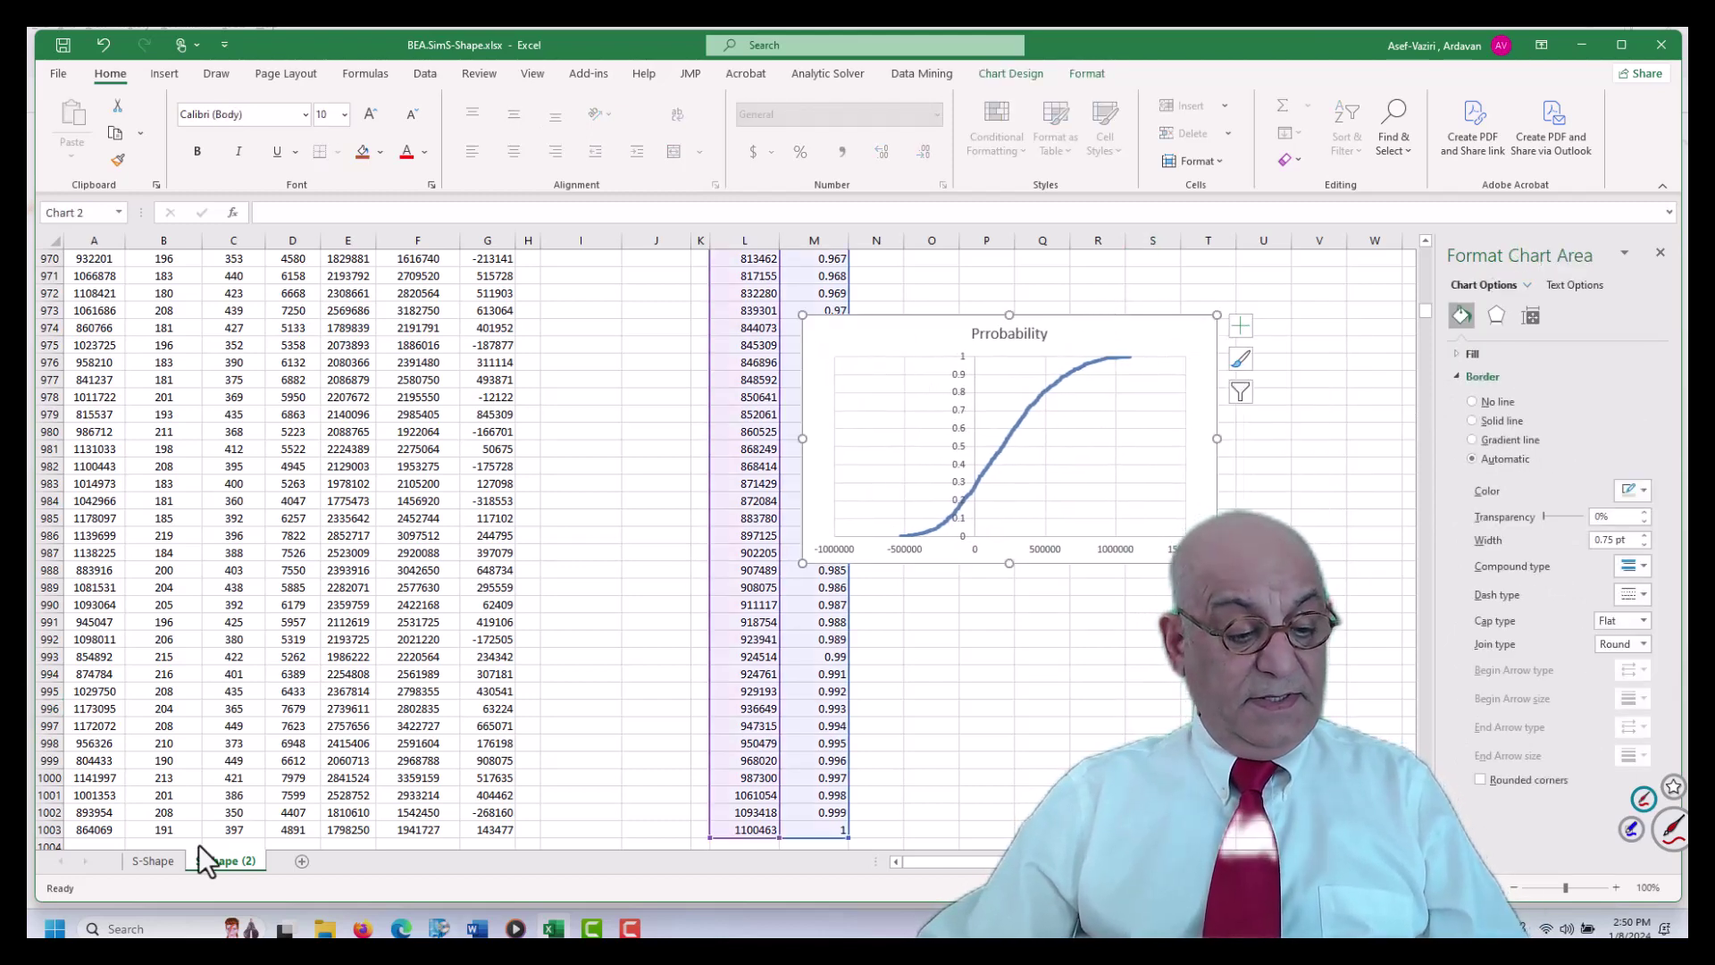
Review the formulas of the Min, Max, Average and P(Profit) label cells on the S-Shape sheet
left_click(168, 861)
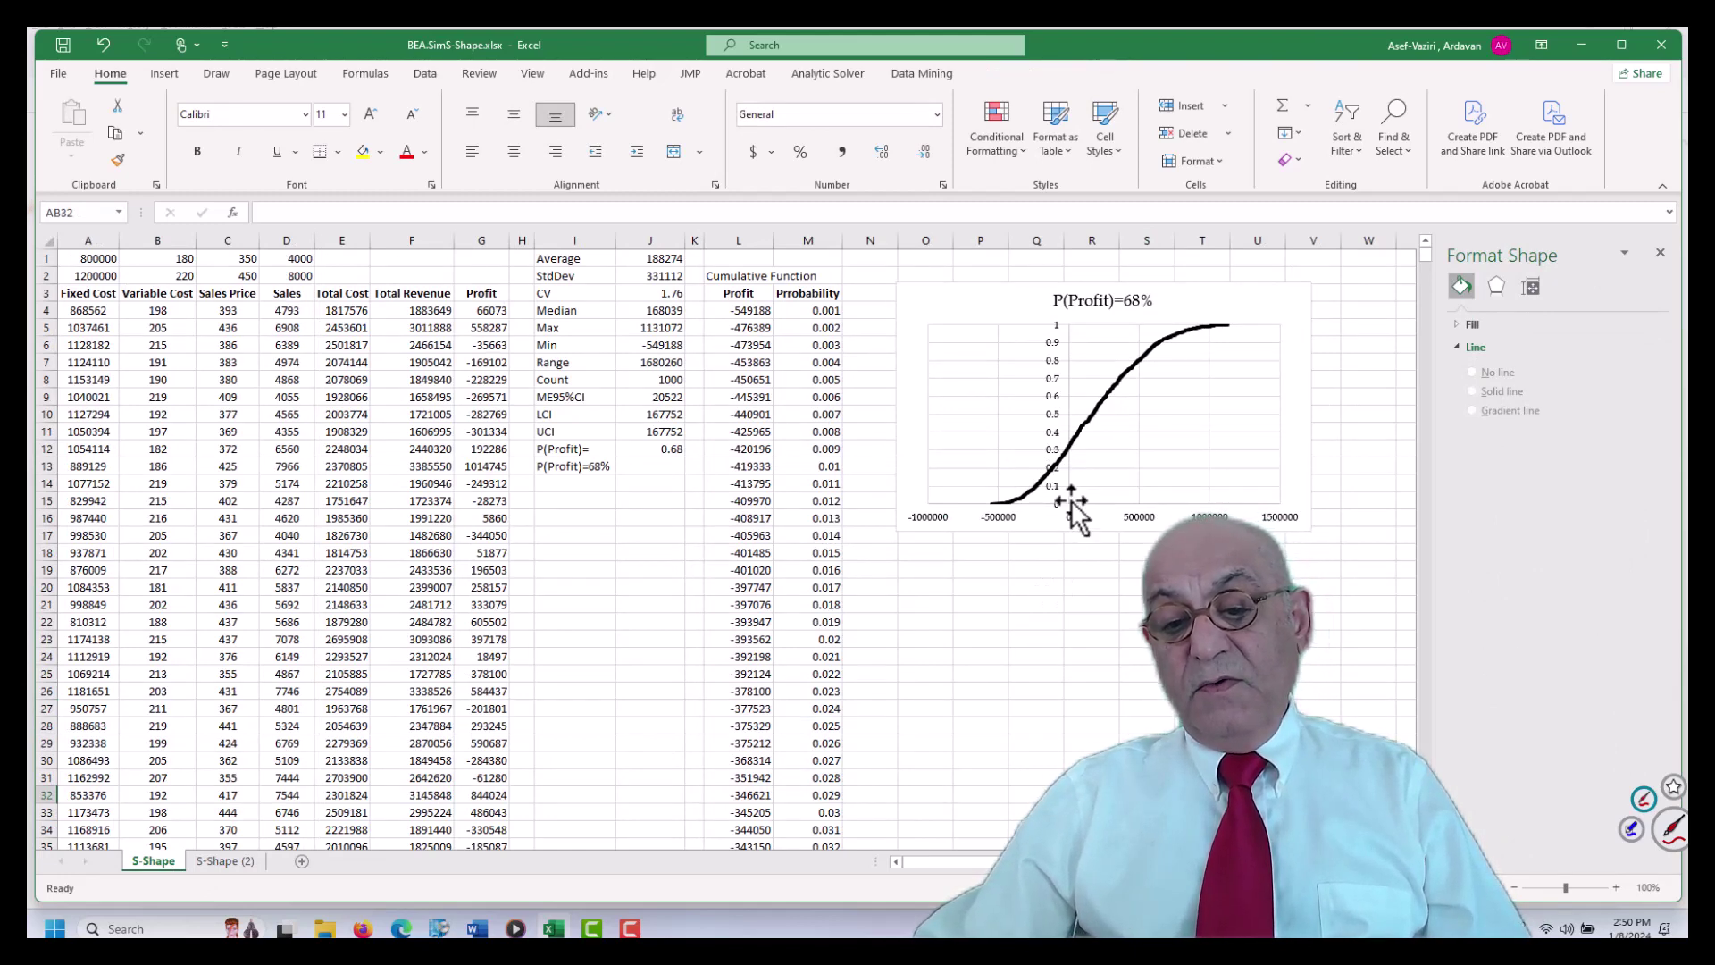
left_click(631, 349)
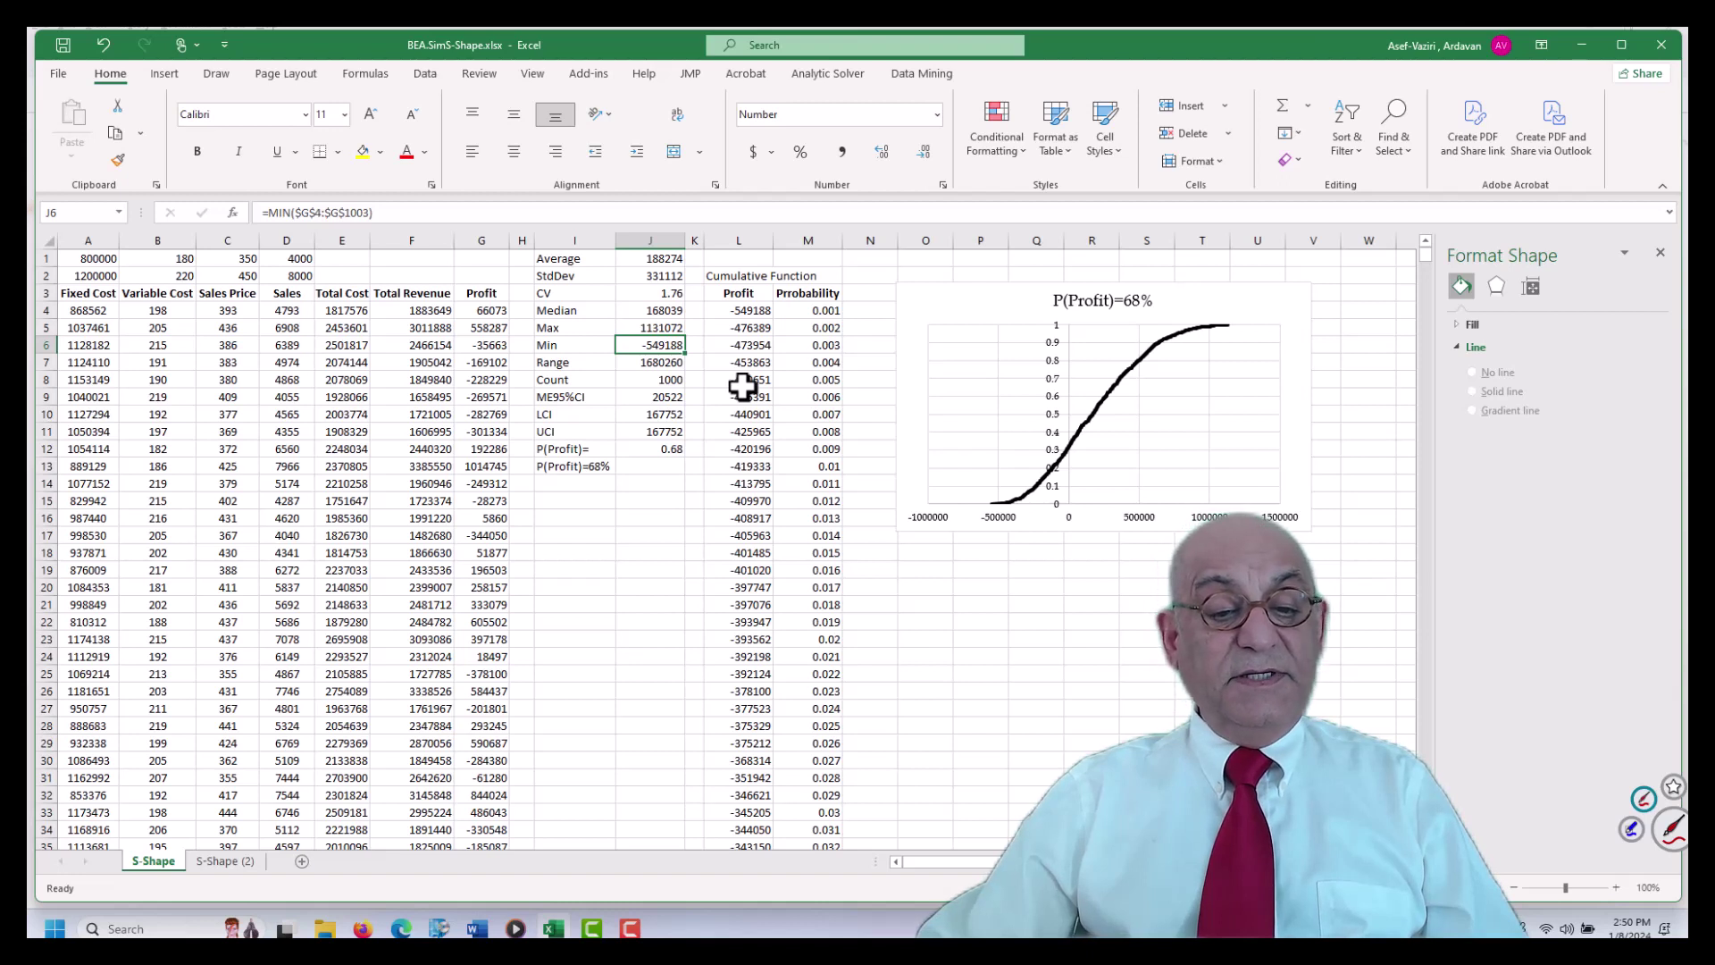
left_click(659, 329)
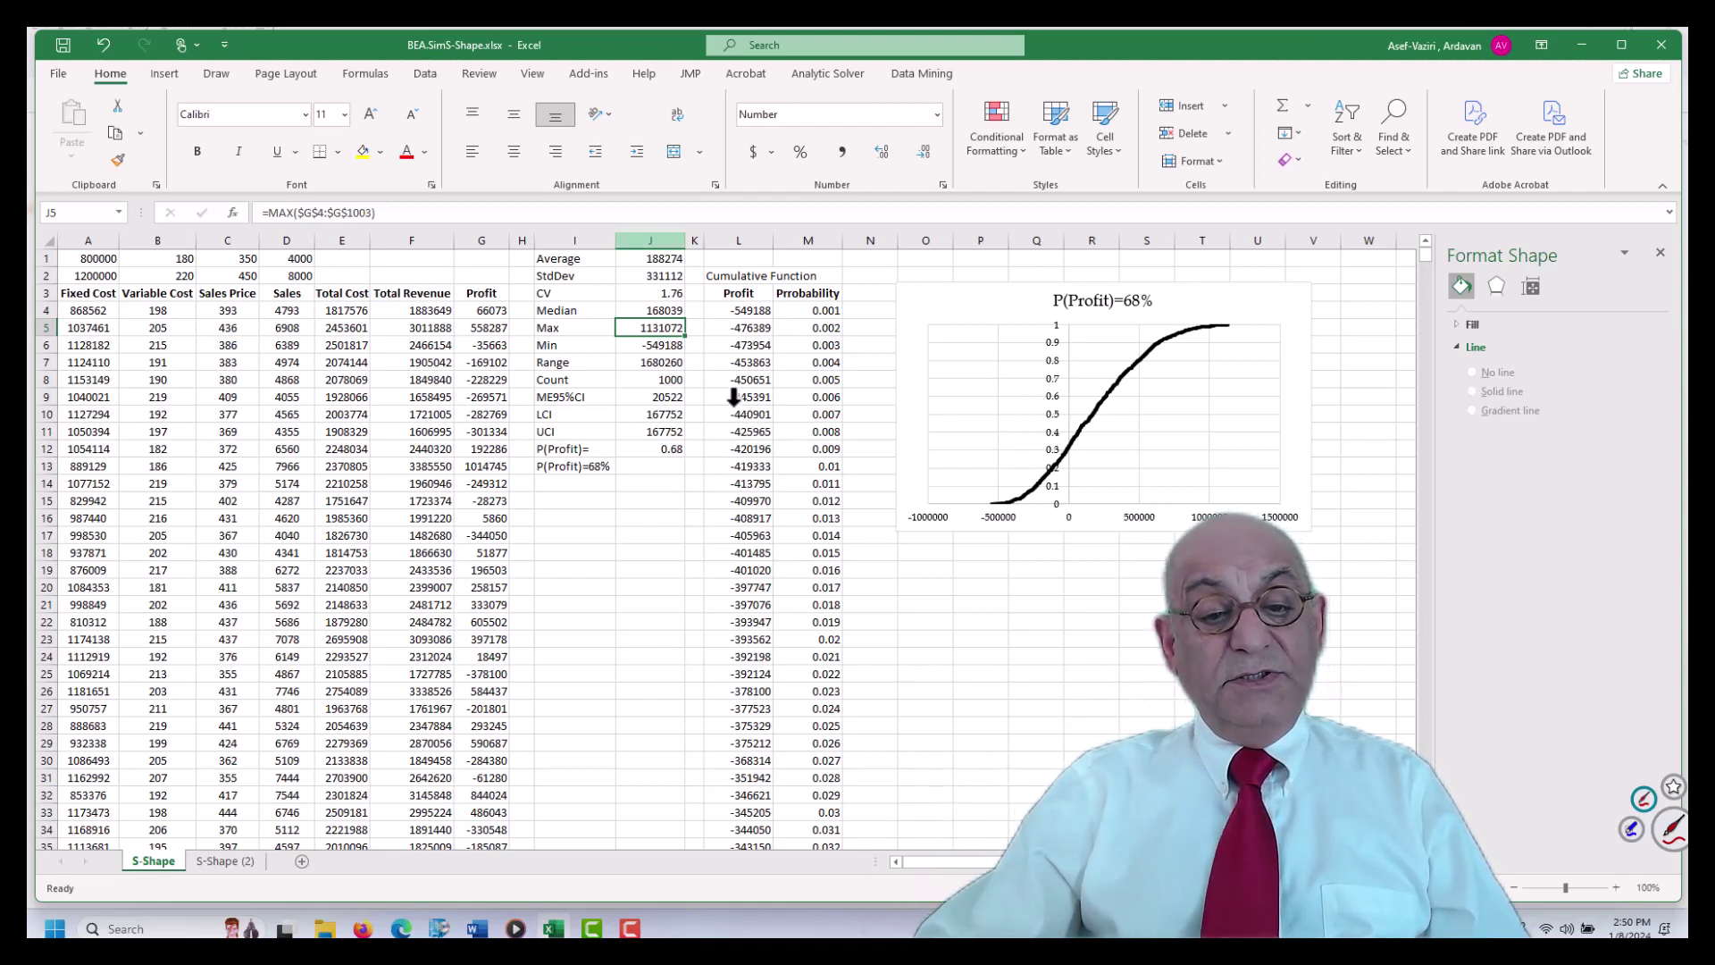
left_click(650, 259)
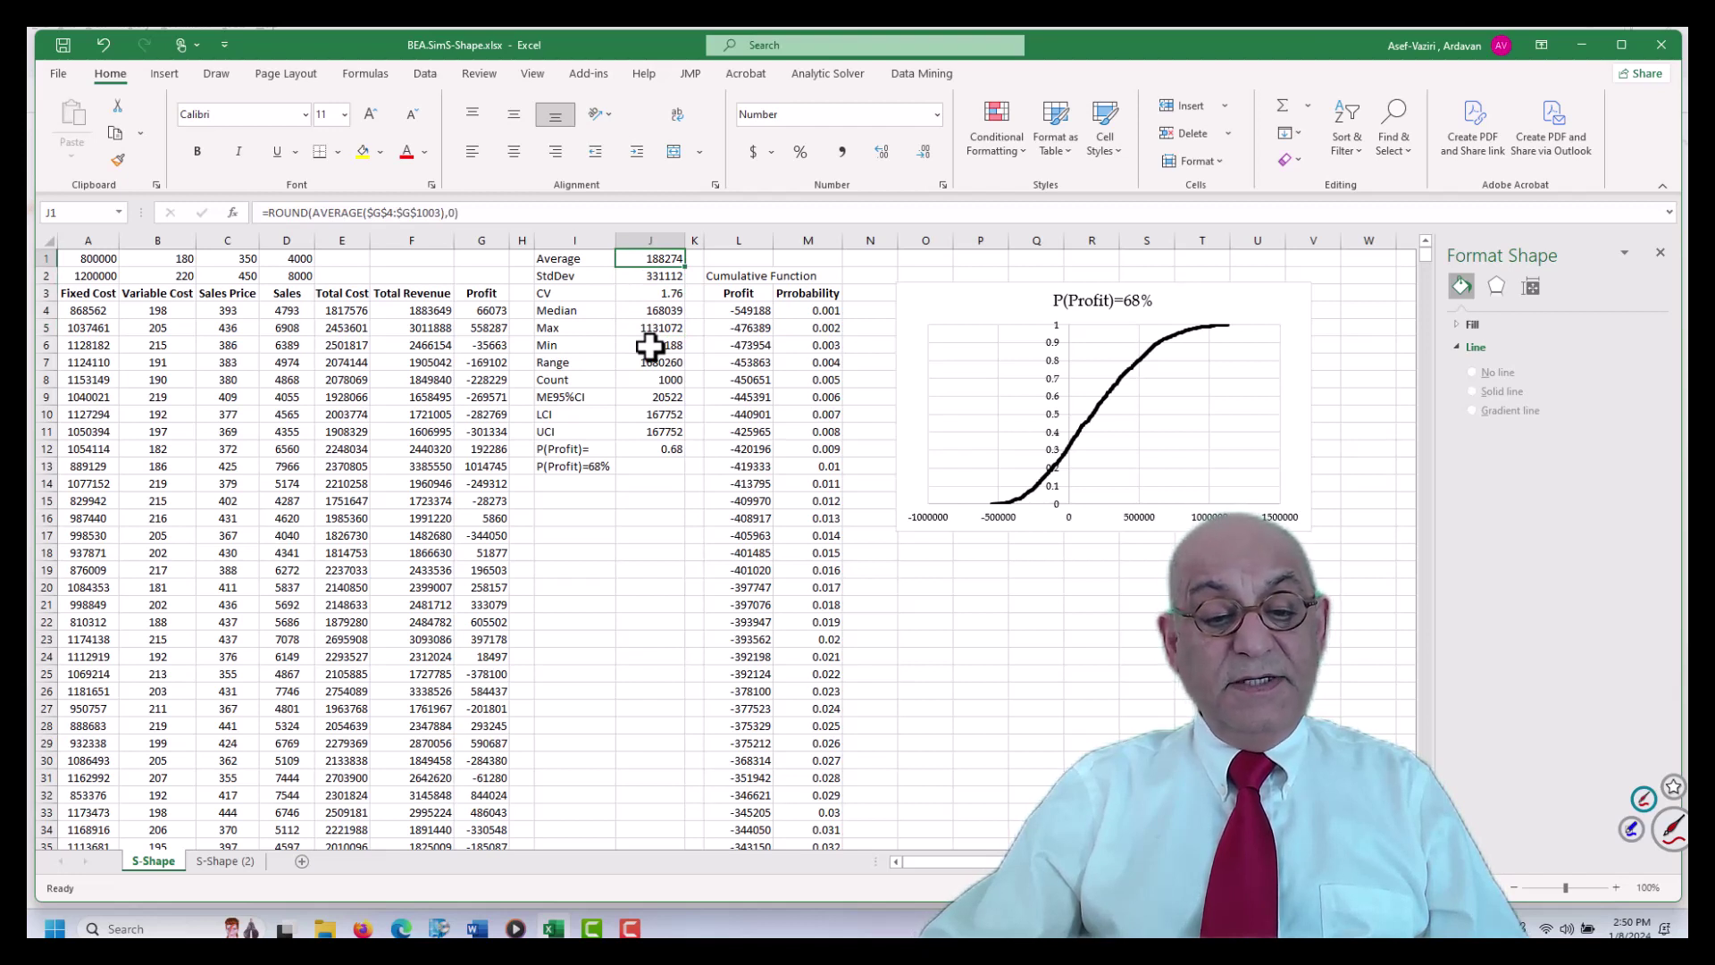
left_click(583, 467)
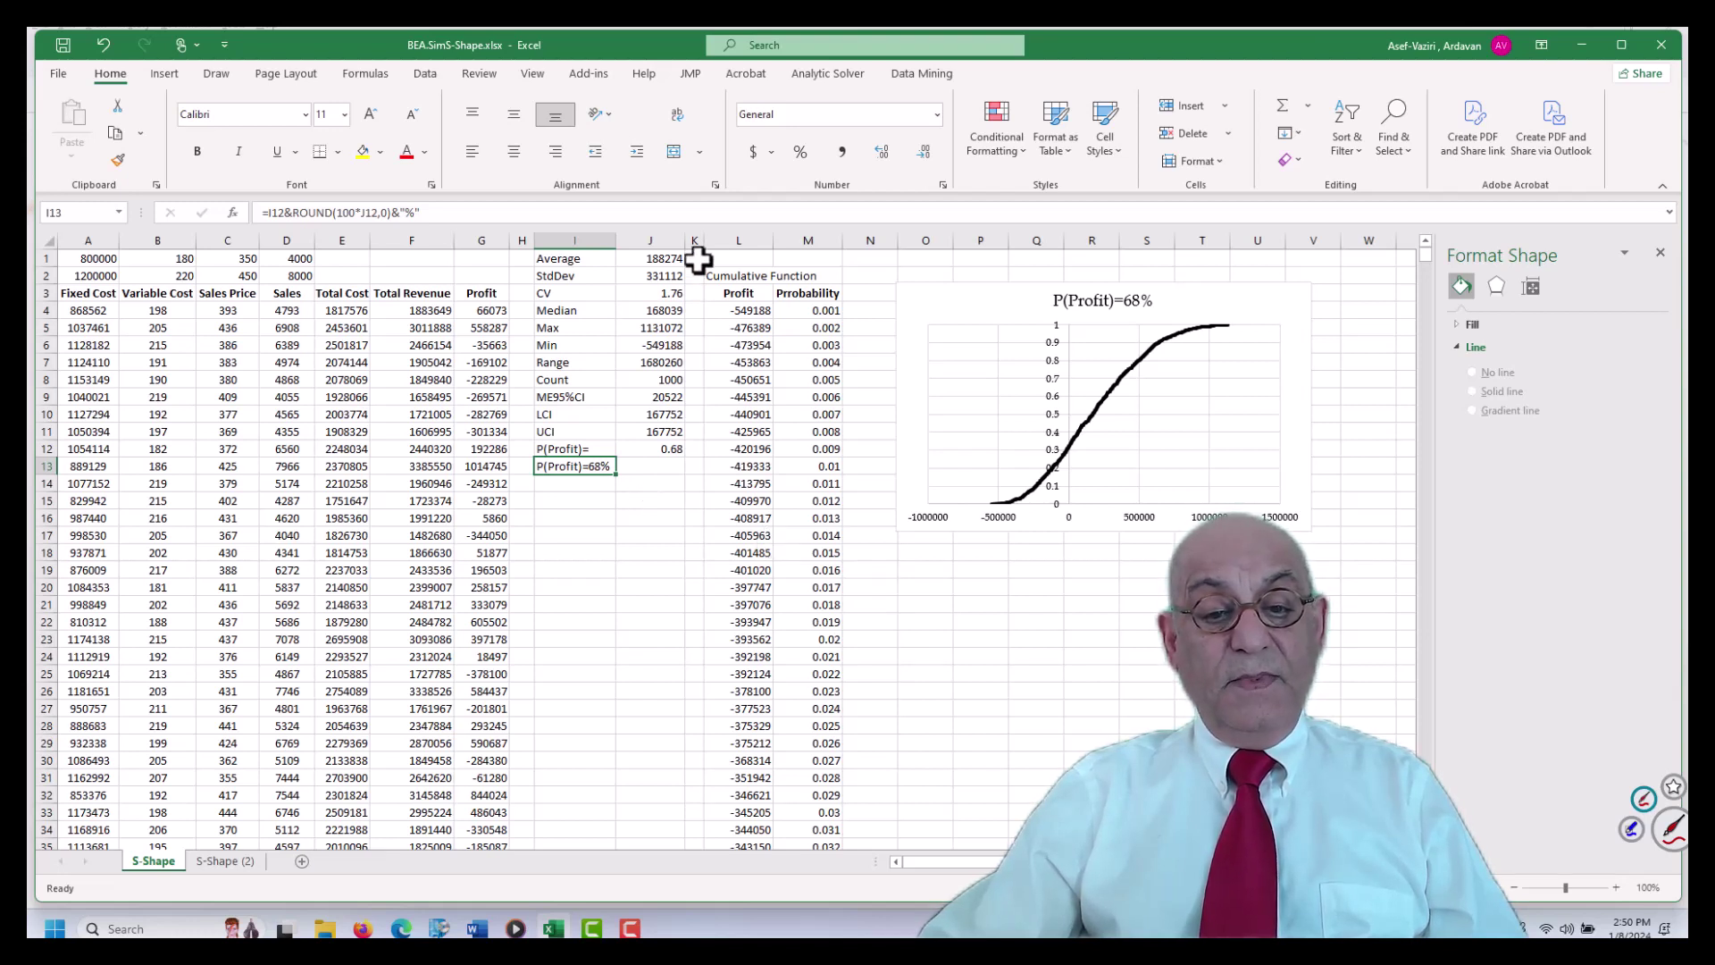
Widen column K and display the statistics' formulas there with =FORMULATEXT(J1) in K1, filled down to K13
left_click_drag(701, 240, 941, 240)
left_click(768, 265)
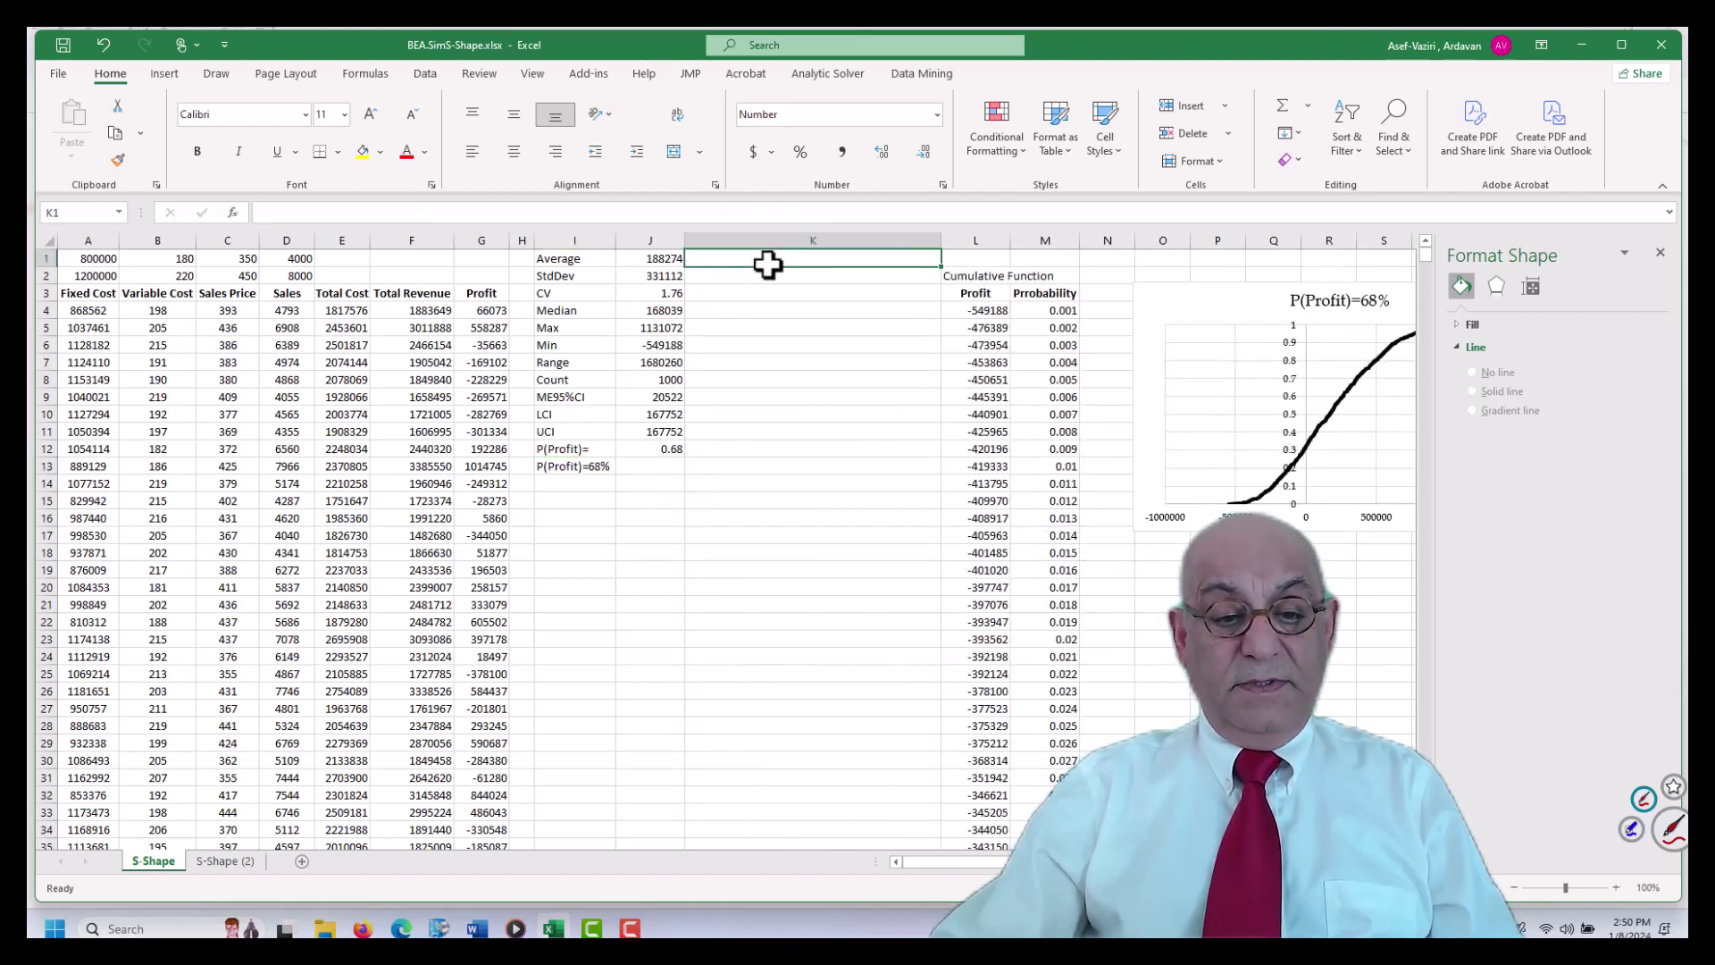
type("=formu")
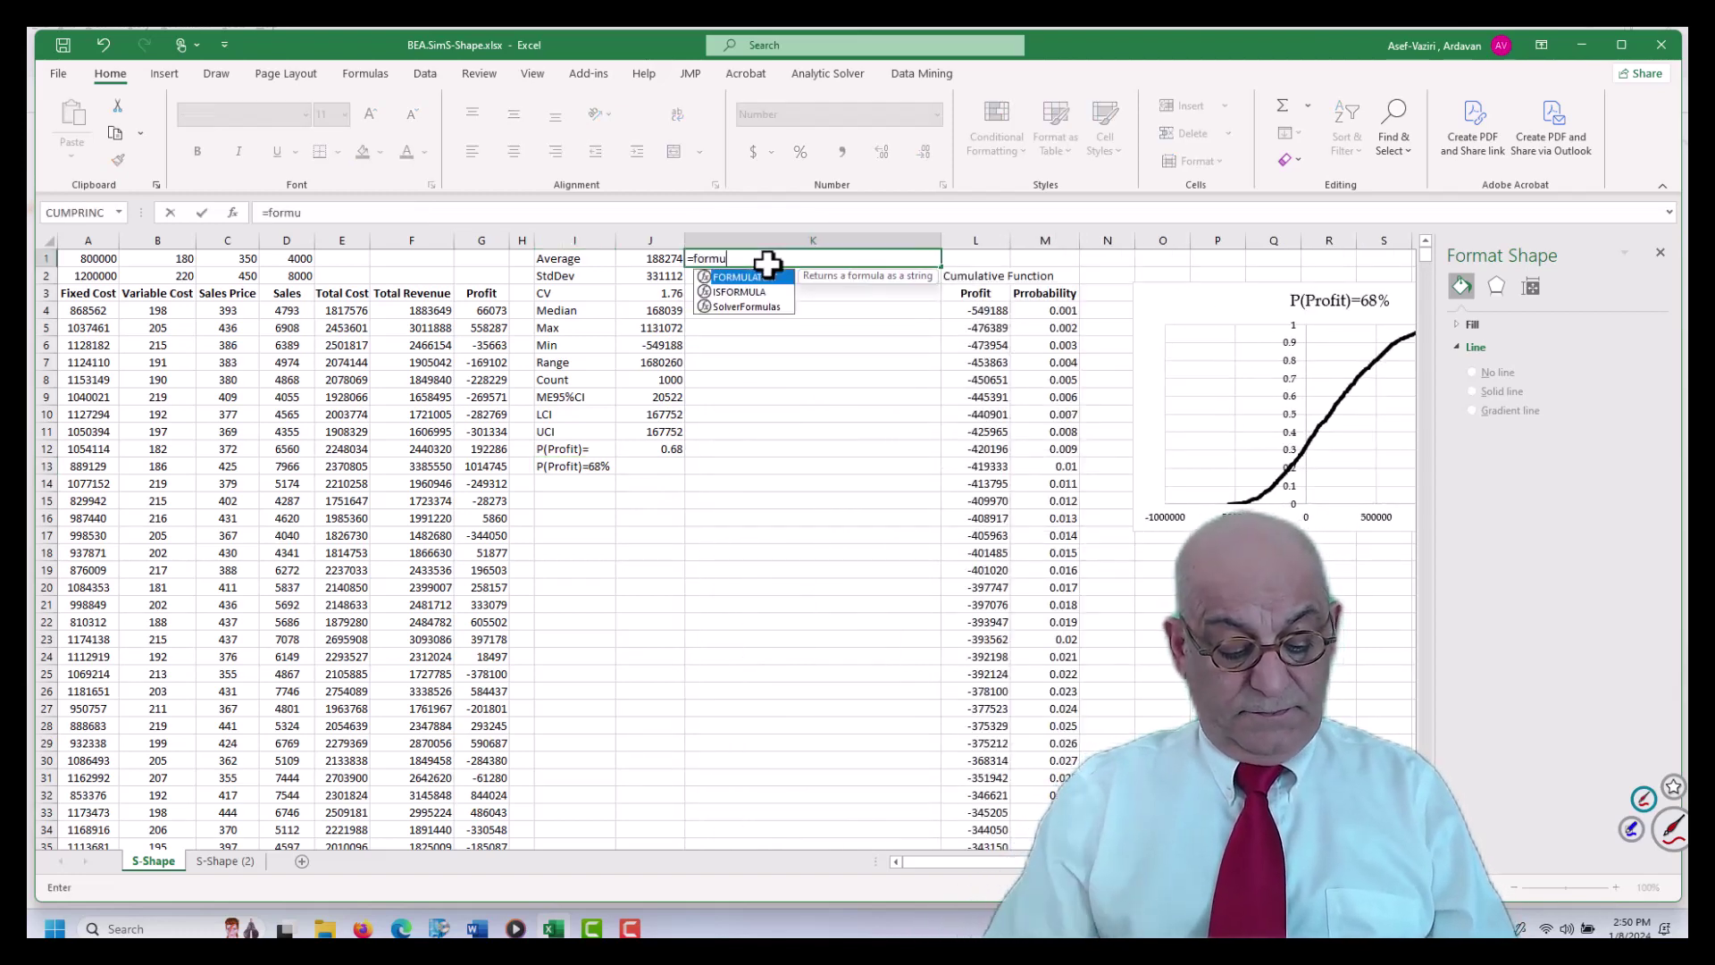
key("Tab")
left_click(675, 261)
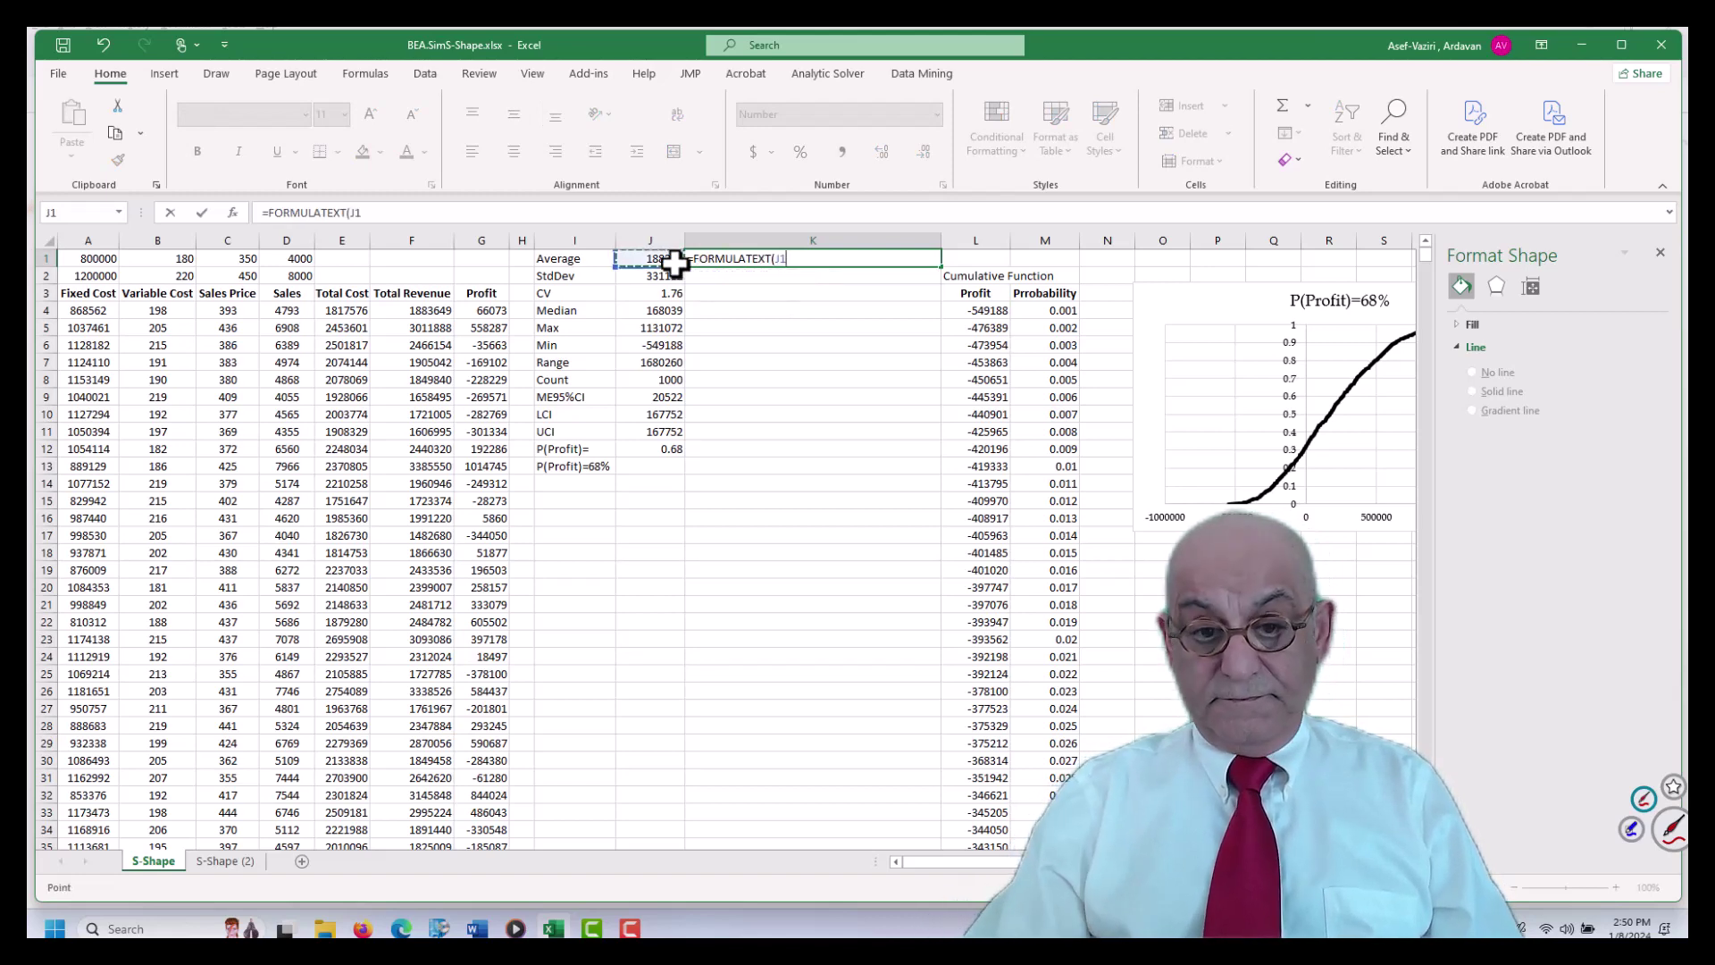
key("Return")
left_click(917, 259)
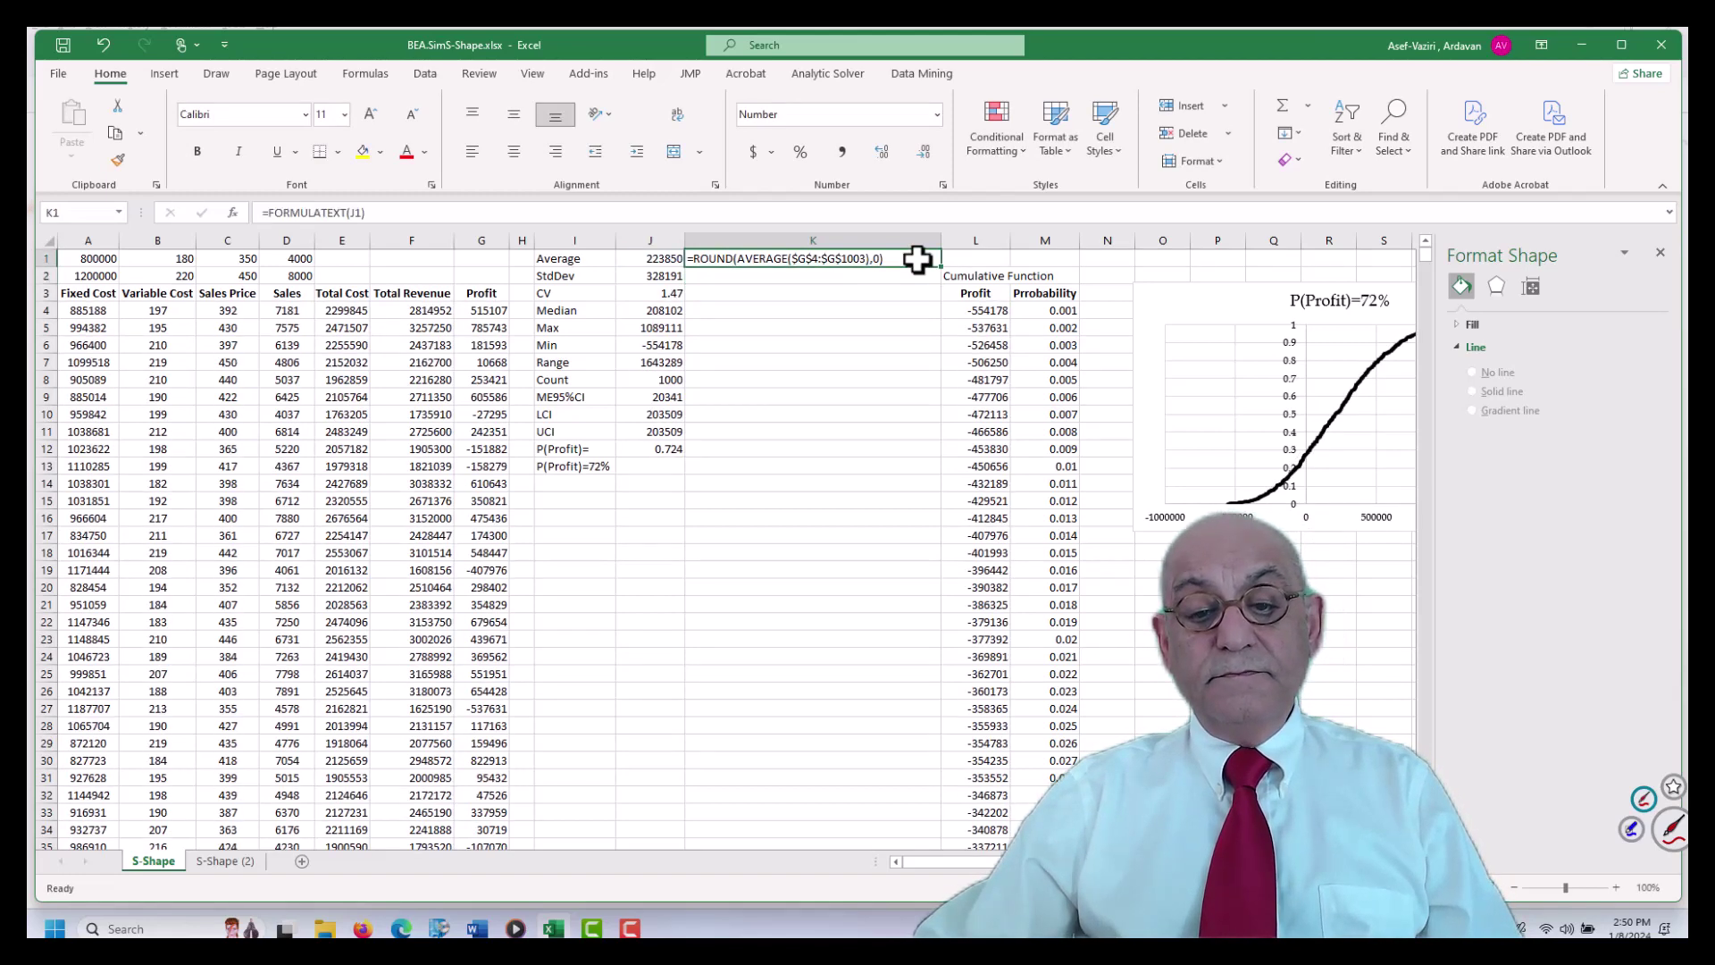
left_click_drag(944, 275, 934, 474)
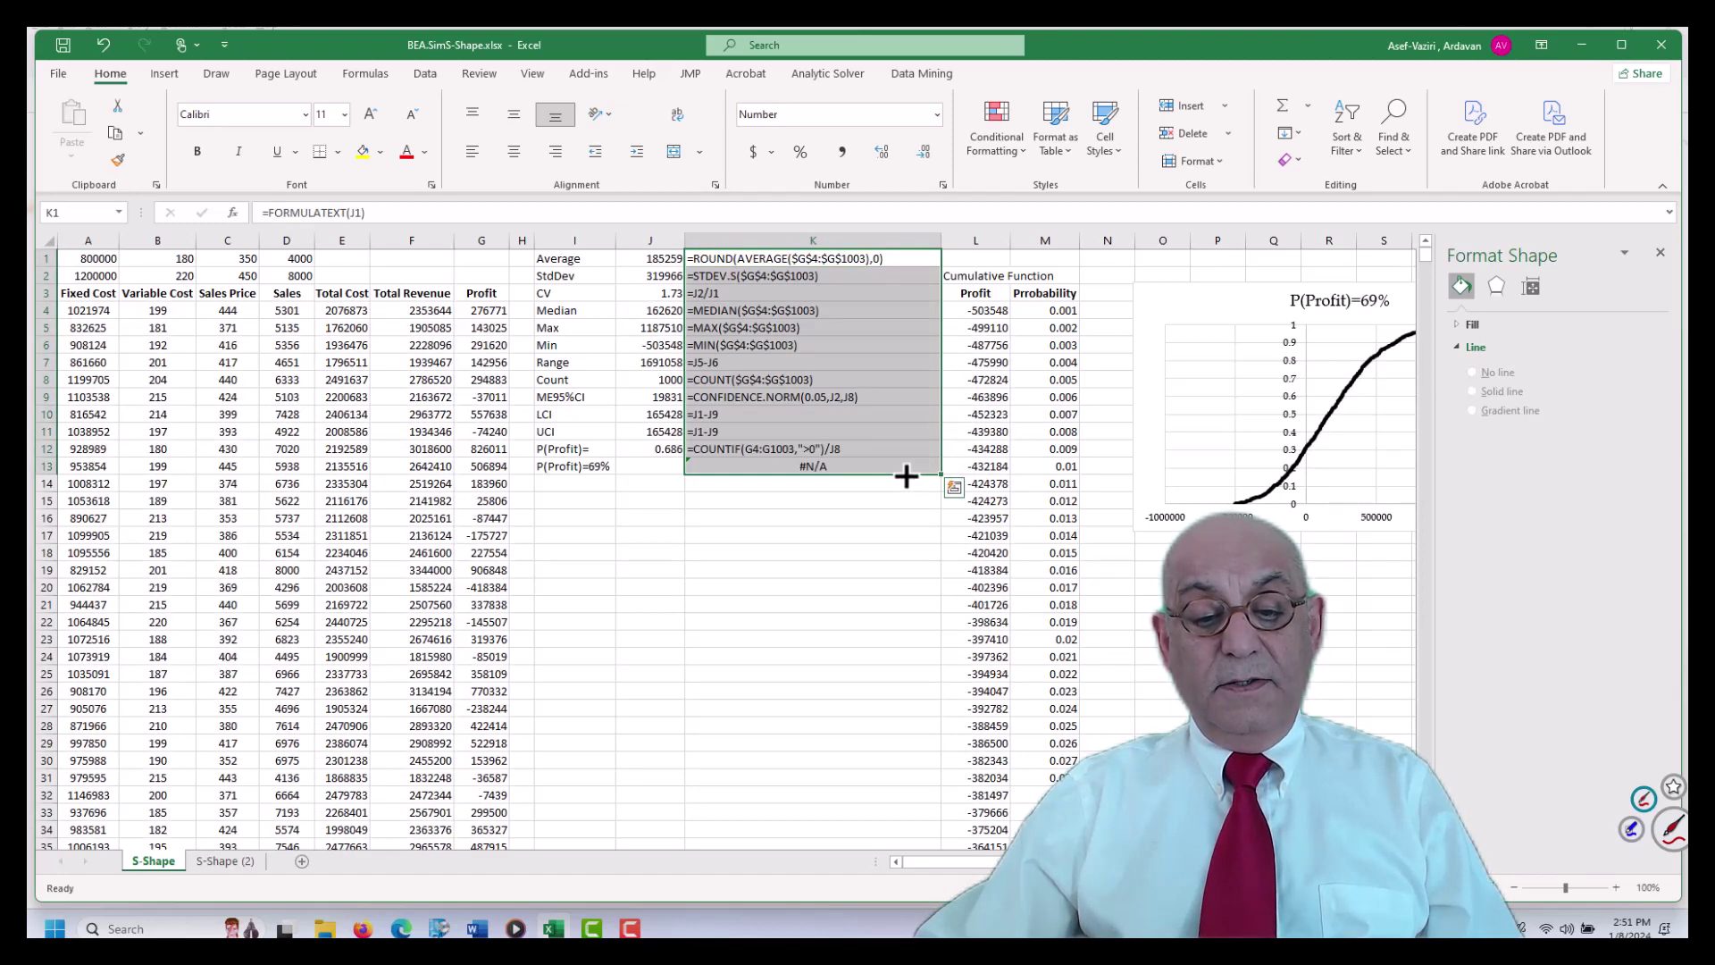
Change the K13 formula to =FORMULATEXT(I13) and close the formatting pane
double_click(880, 465)
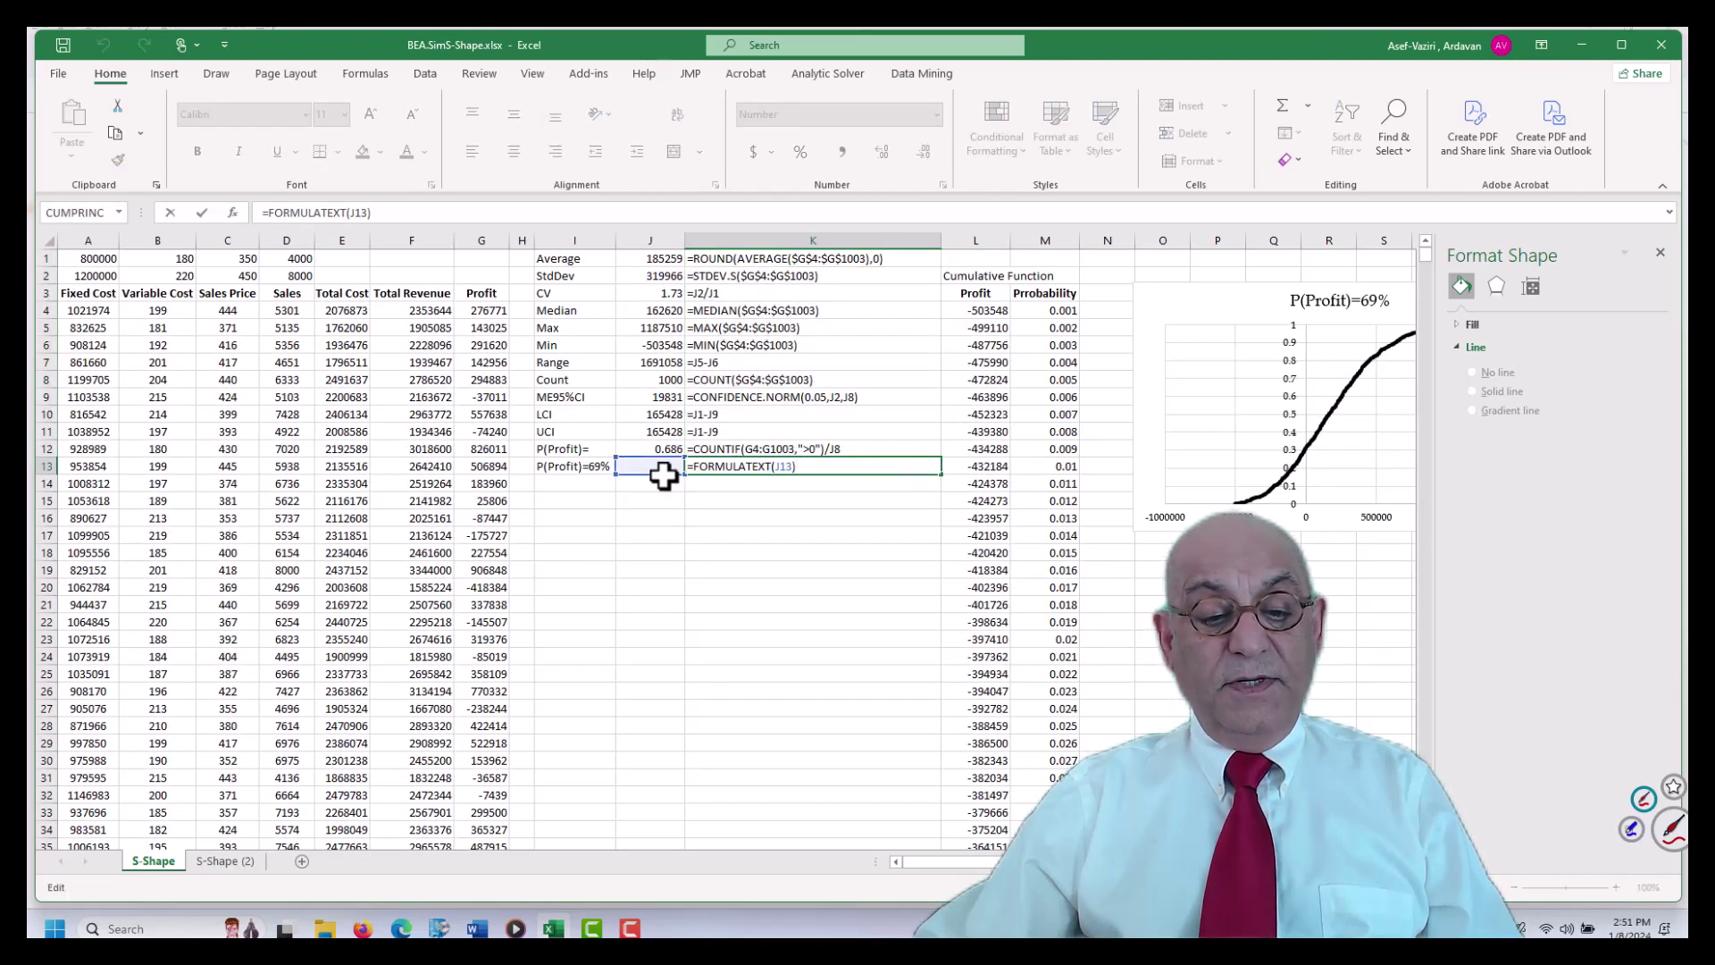
left_click(579, 468)
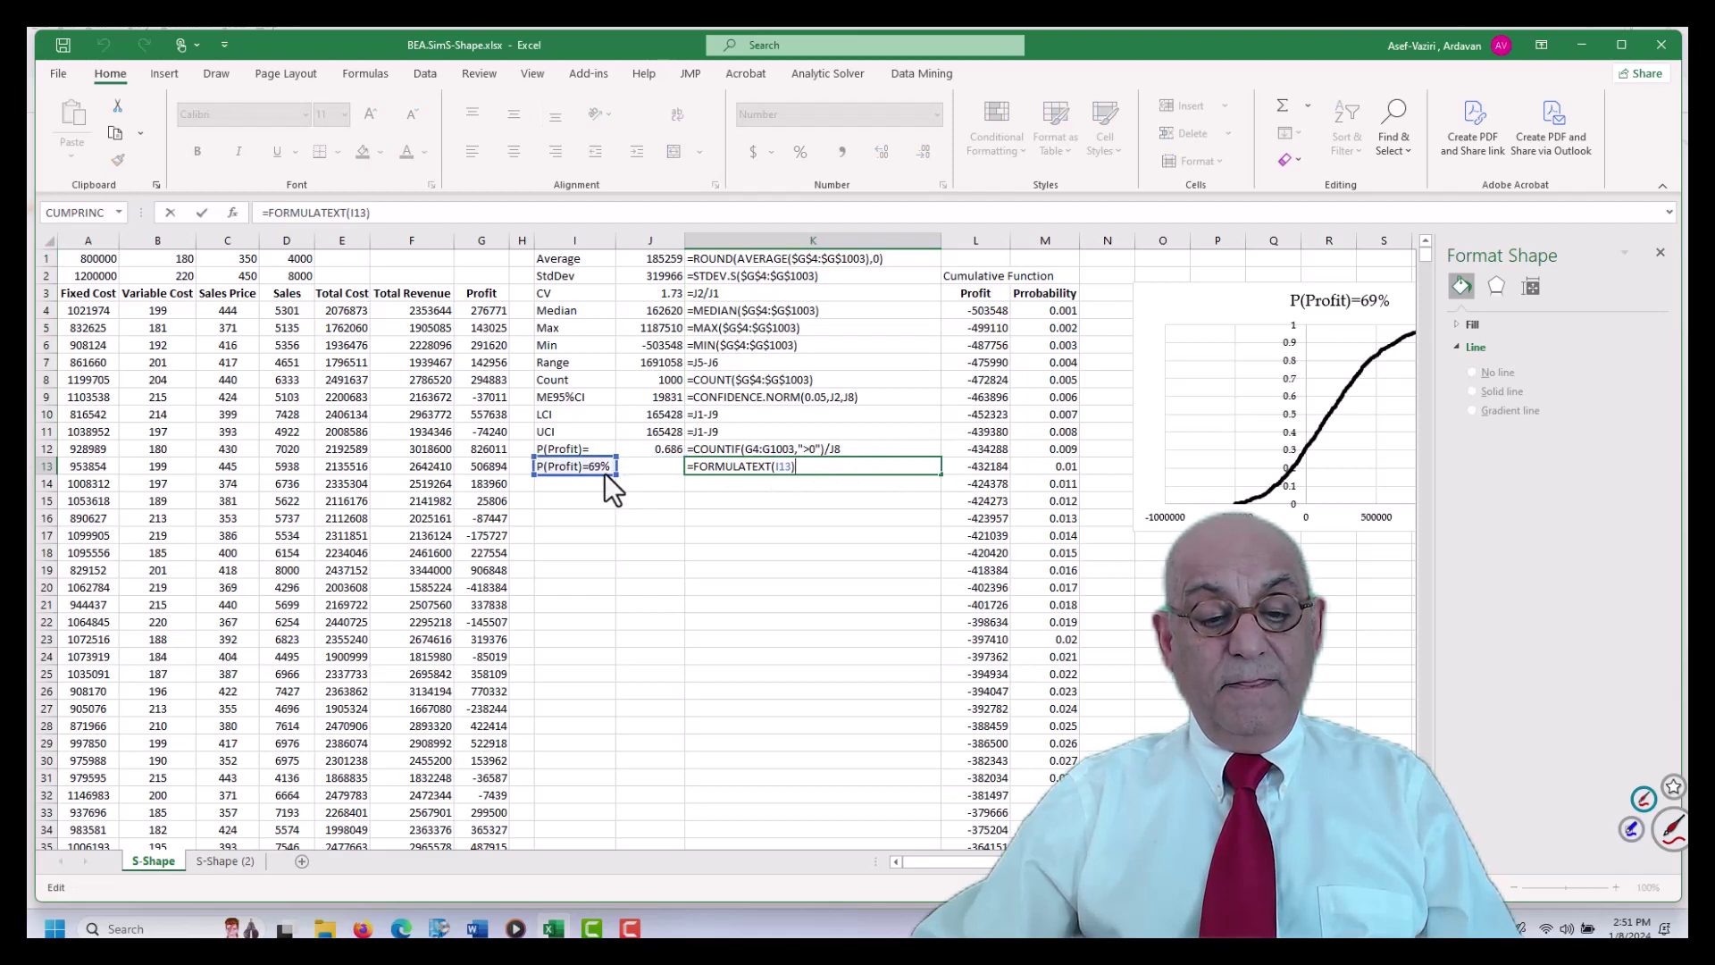
key("Return")
left_click(1660, 255)
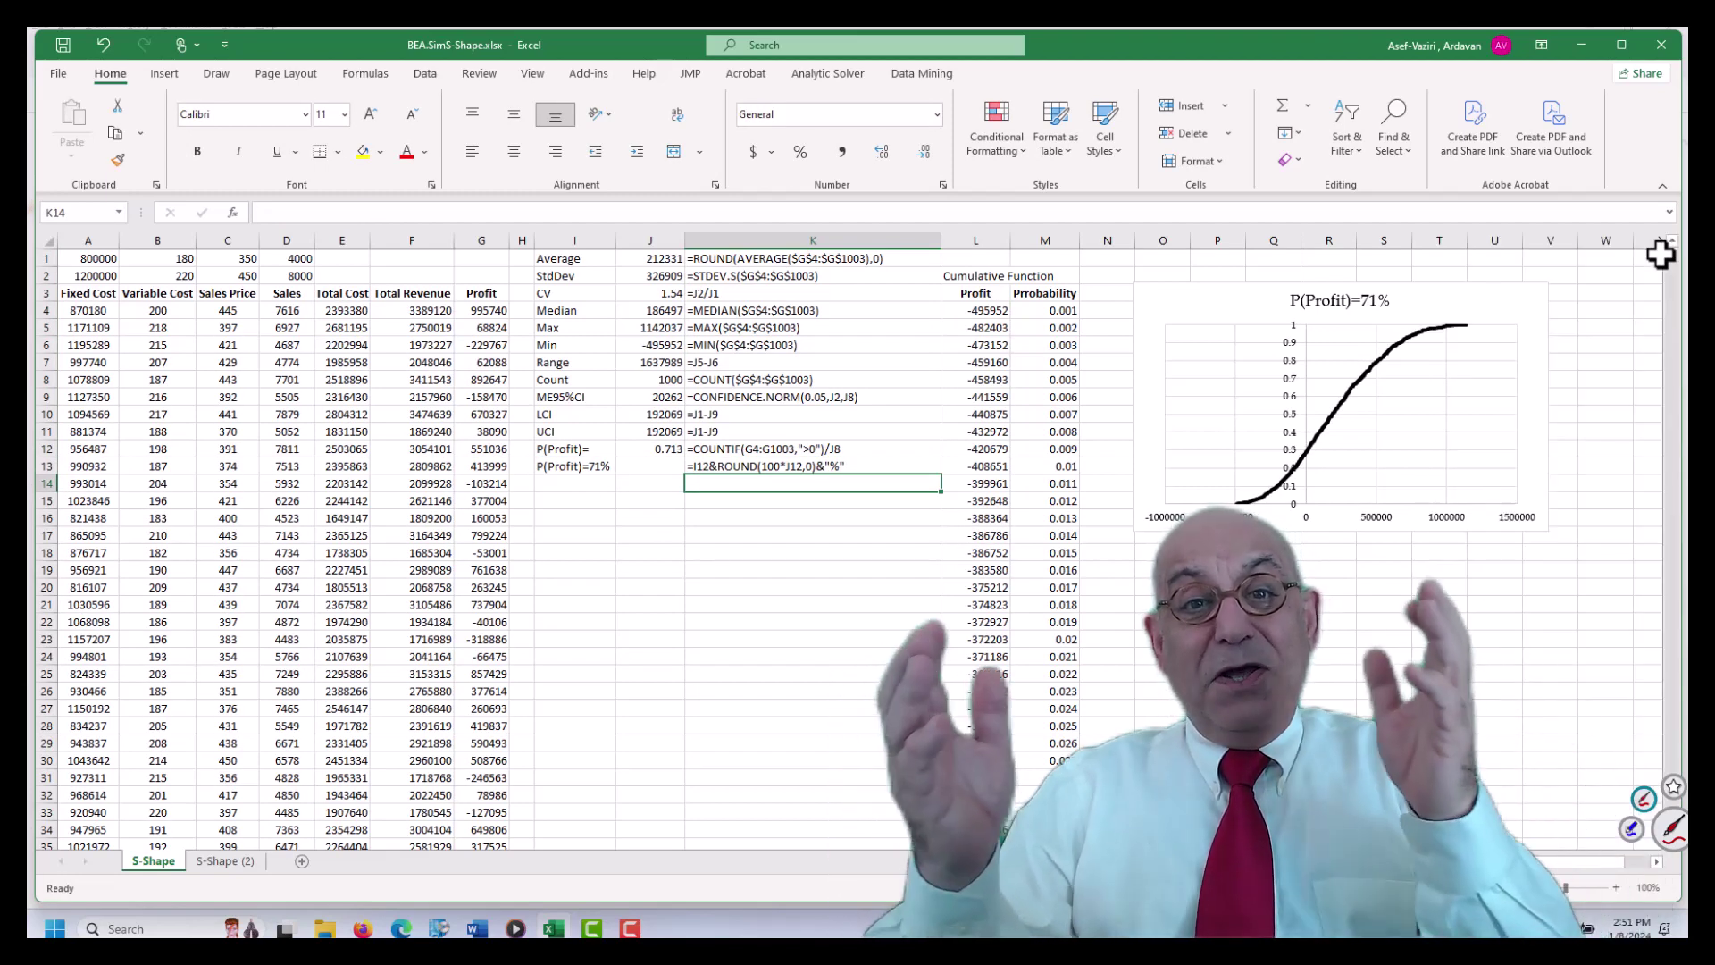